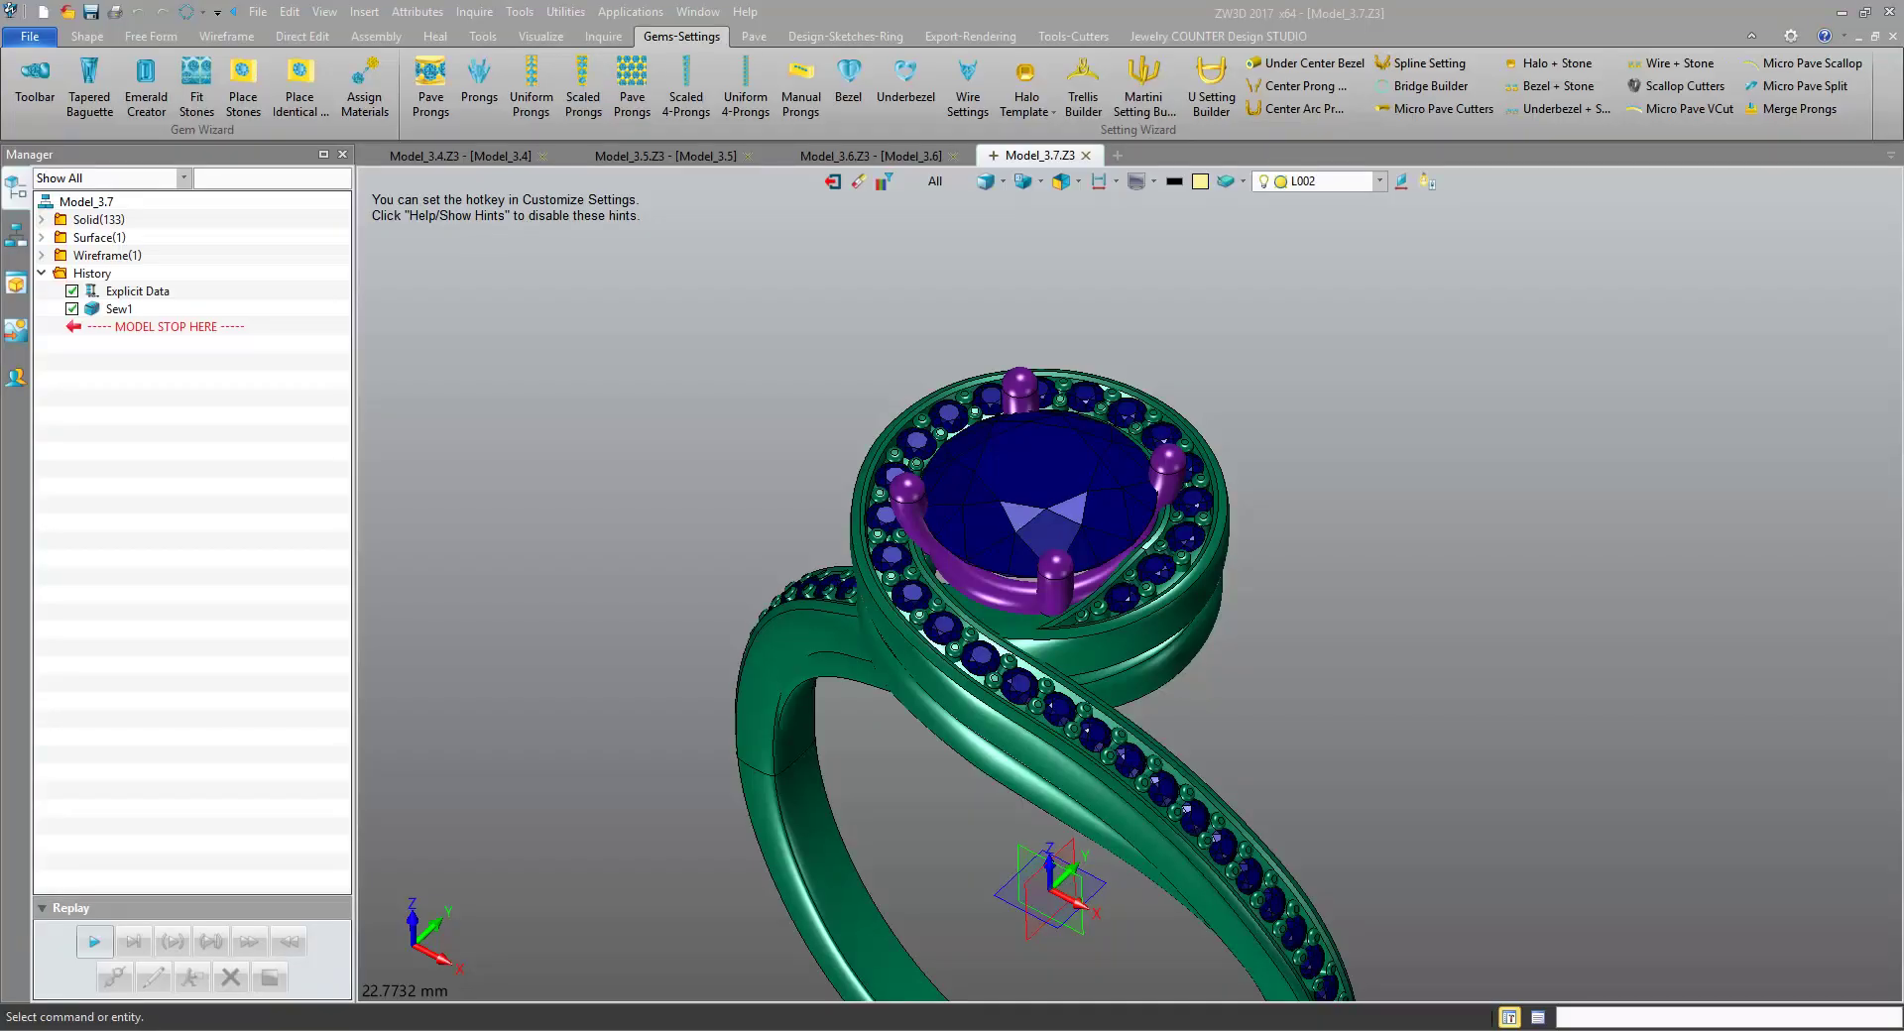
# - Examine the ring's halo, prongs, centre stone and pavé-set shank from several angles
pyautogui.moveTo(1581, 806); pyautogui.dragTo(1539, 796, button='right')
pyautogui.scroll(4, 1581, 805)
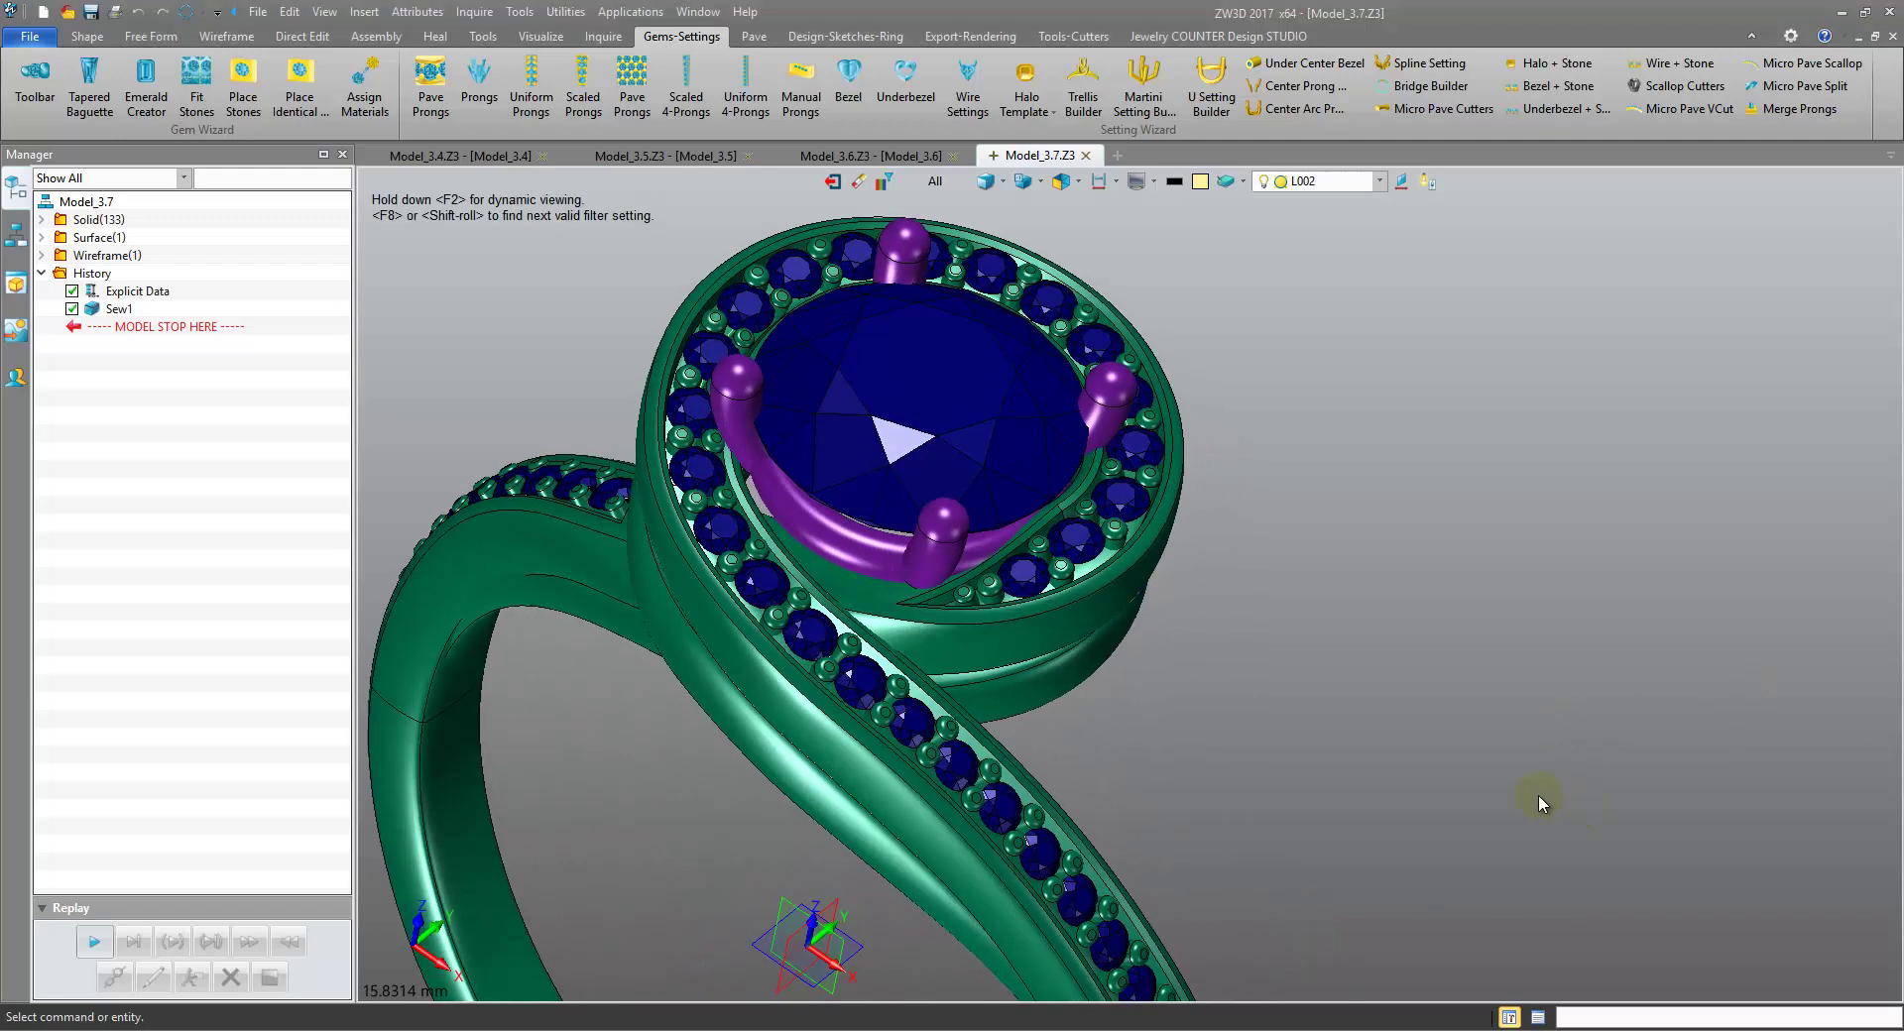
pyautogui.moveTo(1539, 795); pyautogui.dragTo(1538, 773, button='right')
pyautogui.scroll(2, 1538, 794)
pyautogui.moveTo(1297, 677); pyautogui.dragTo(1124, 370, button='right')
pyautogui.scroll(-4, 1280, 657)
pyautogui.moveTo(571, 464); pyautogui.dragTo(494, 429, button='right')
pyautogui.moveTo(529, 496); pyautogui.dragTo(522, 660, button='right')
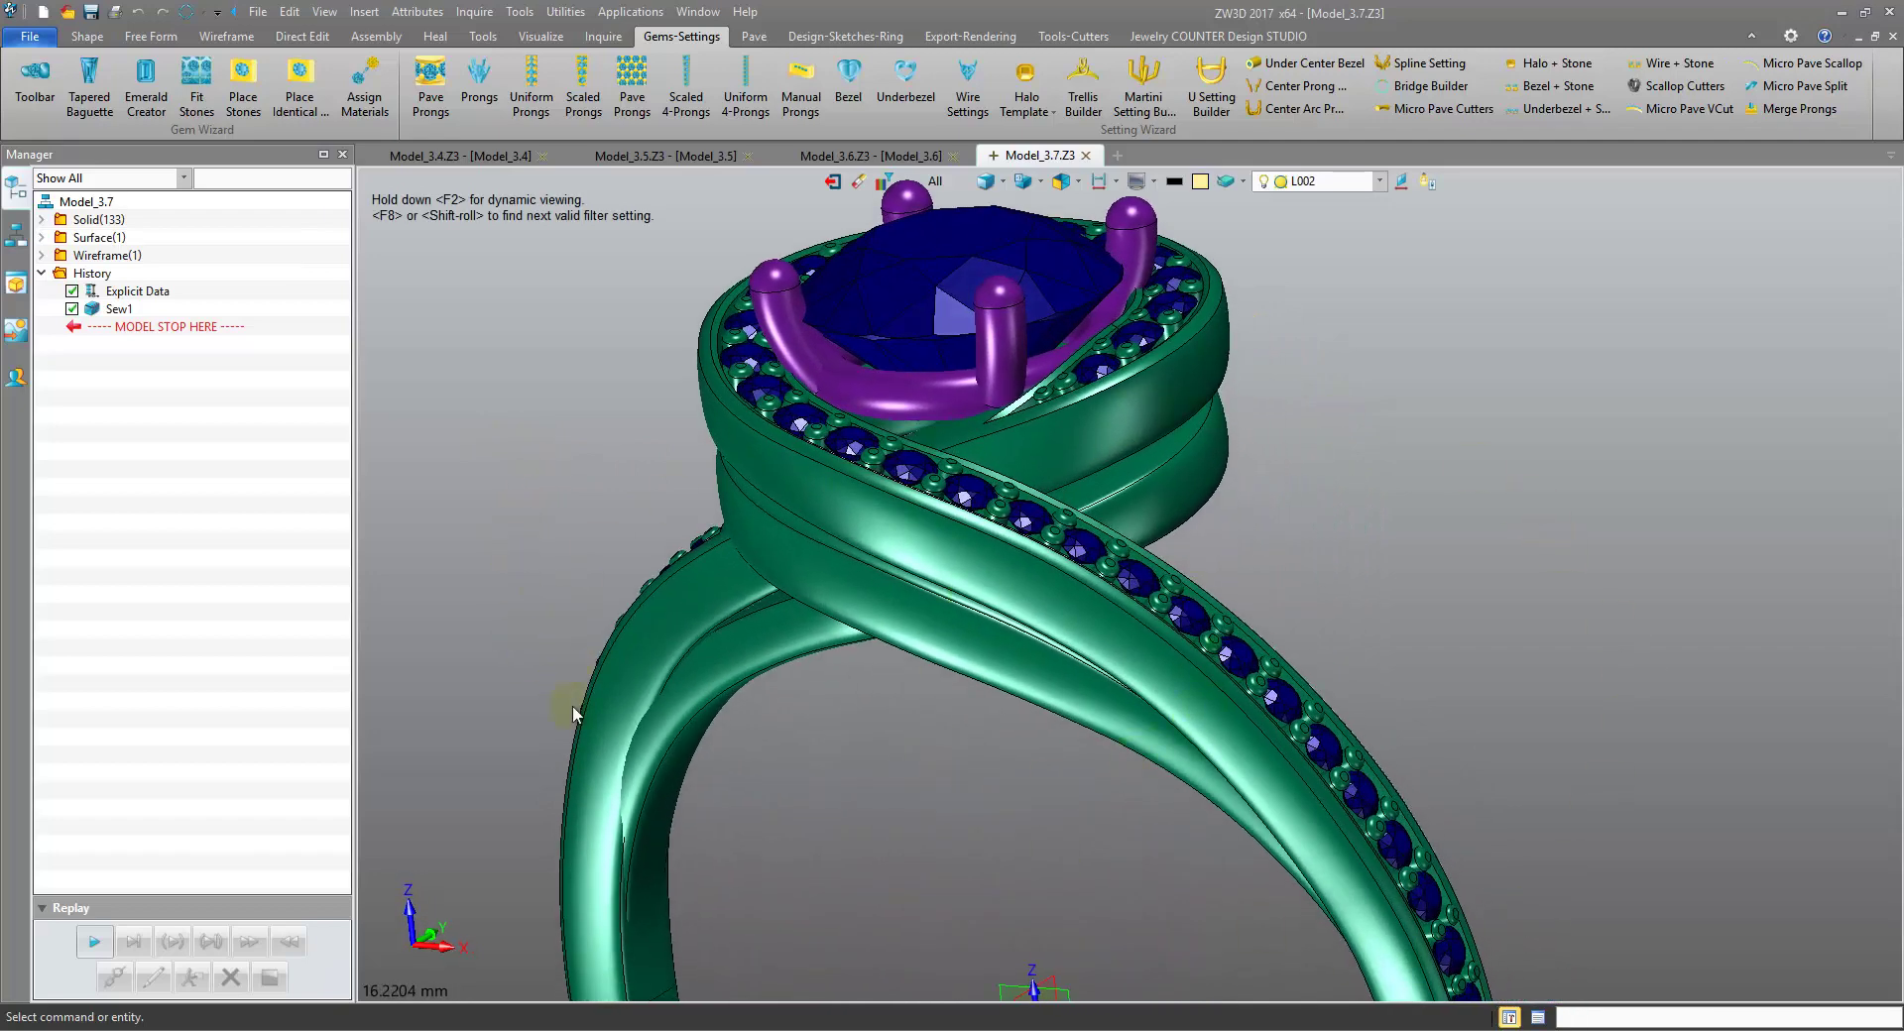
pyautogui.moveTo(823, 841); pyautogui.dragTo(878, 754, button='right')
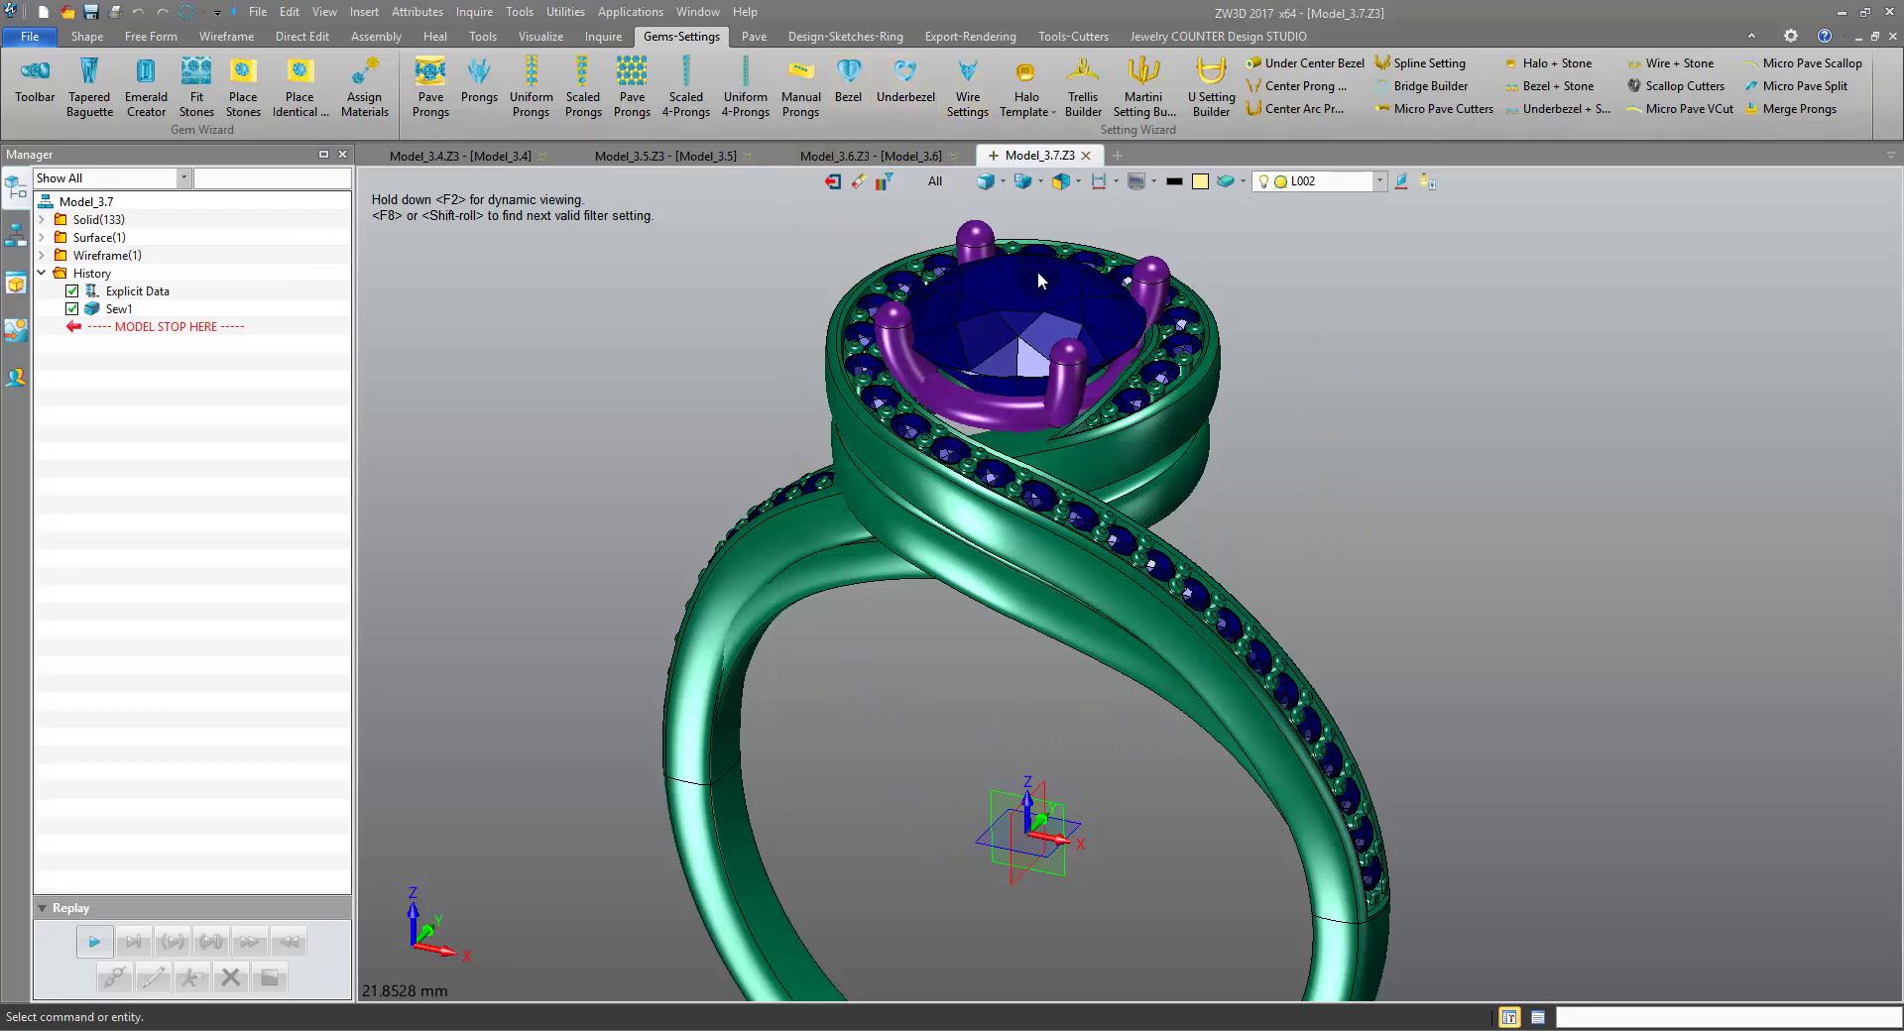
# - Set the selection filter to Shape
pyautogui.click(1341, 182)
pyautogui.click(934, 181)
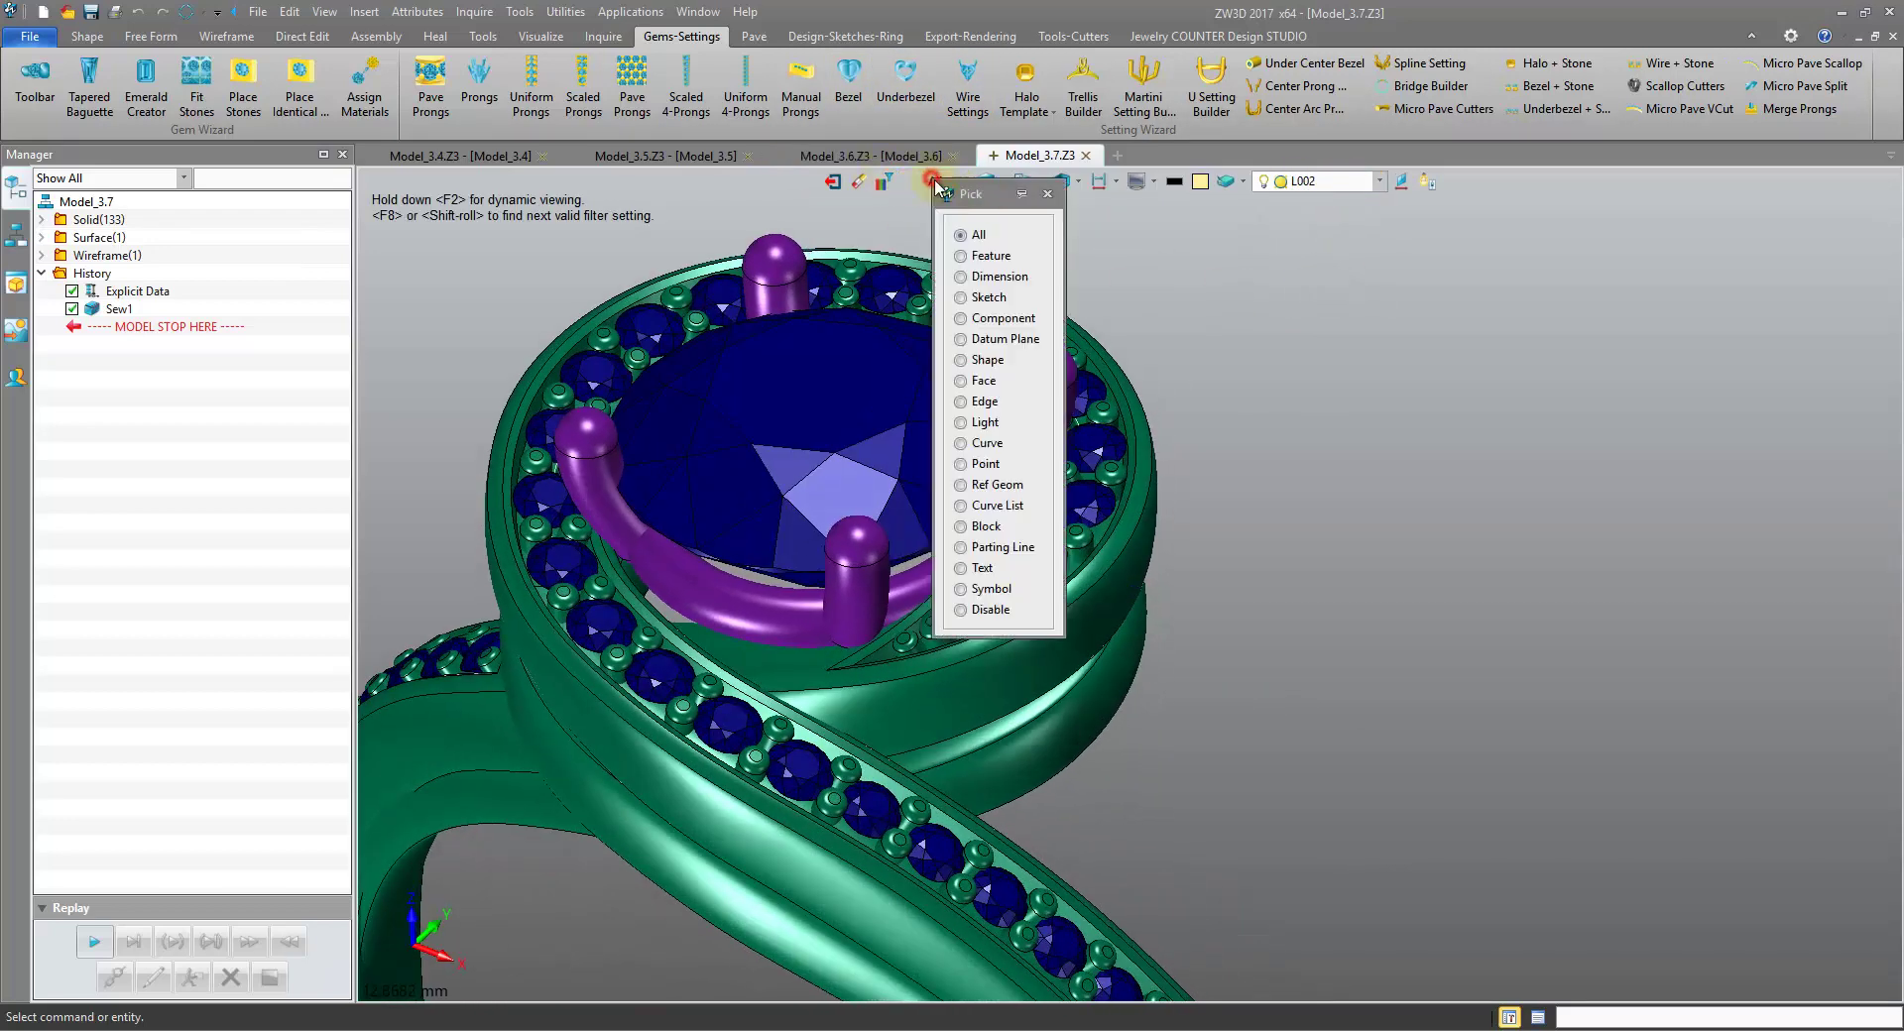
pyautogui.click(995, 362)
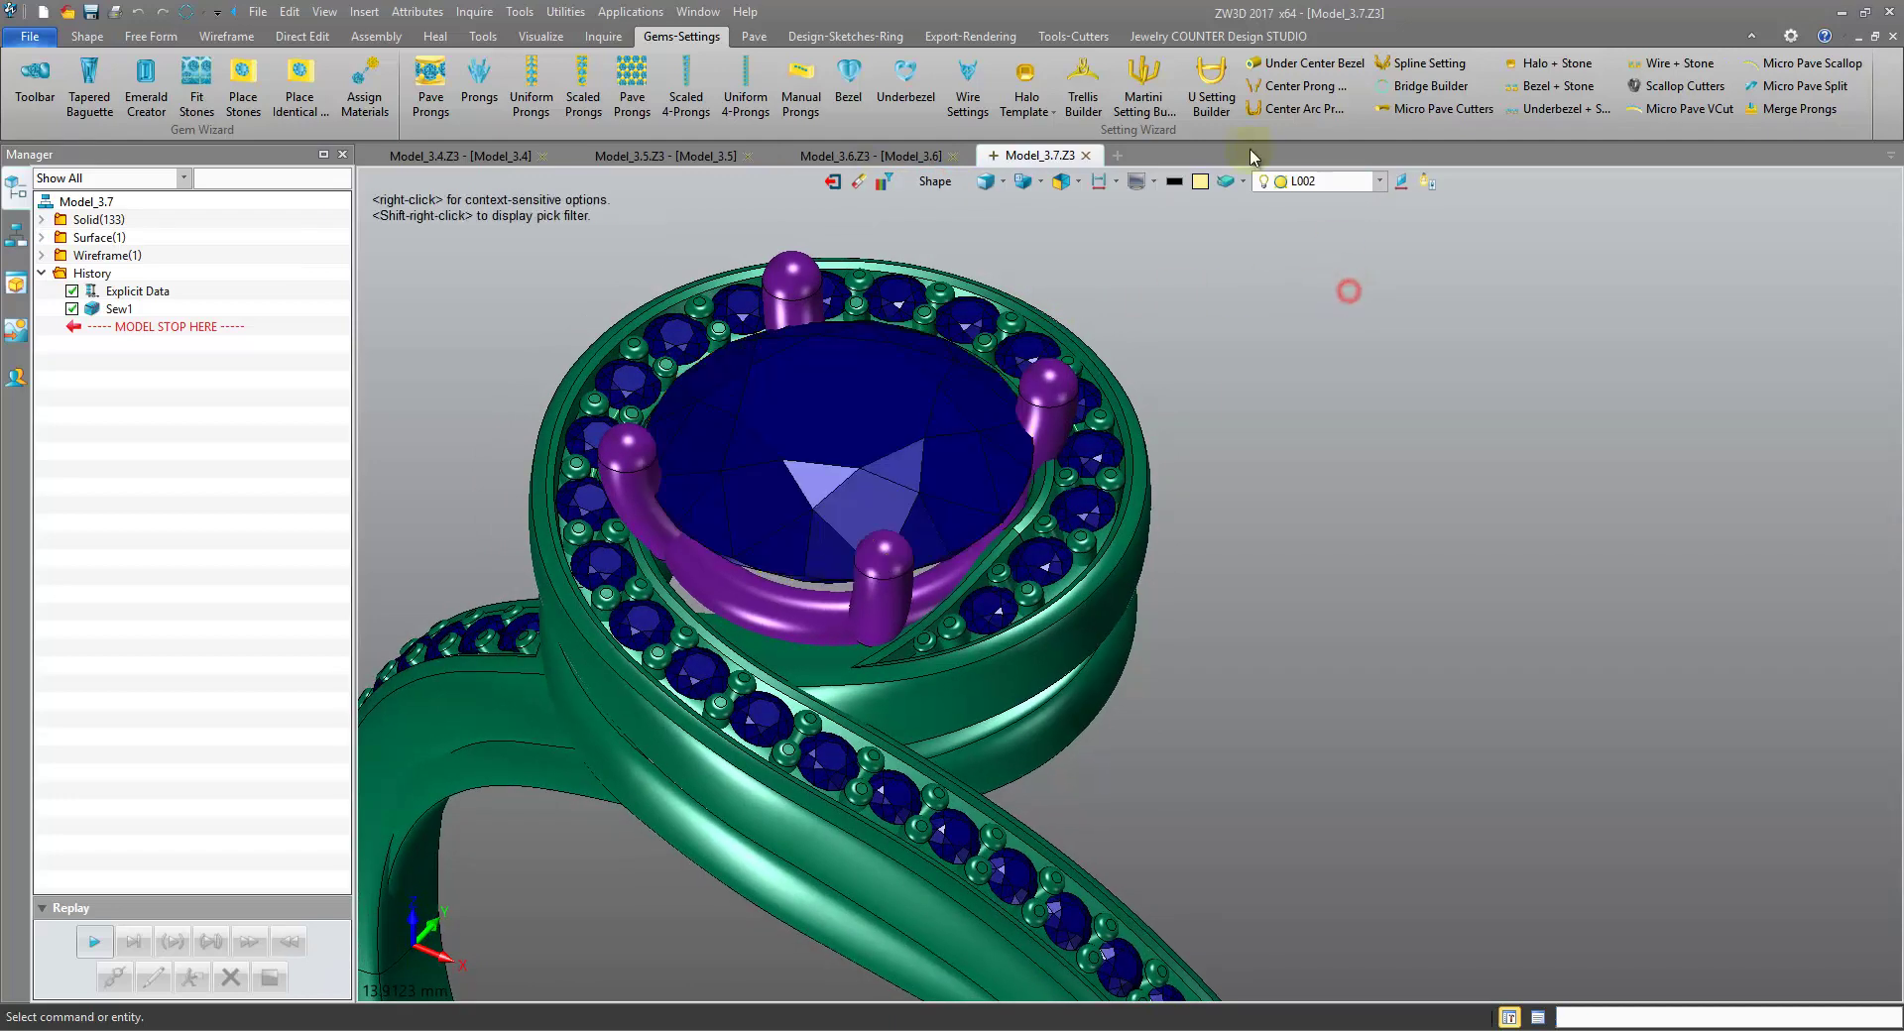
pyautogui.click(1074, 38)
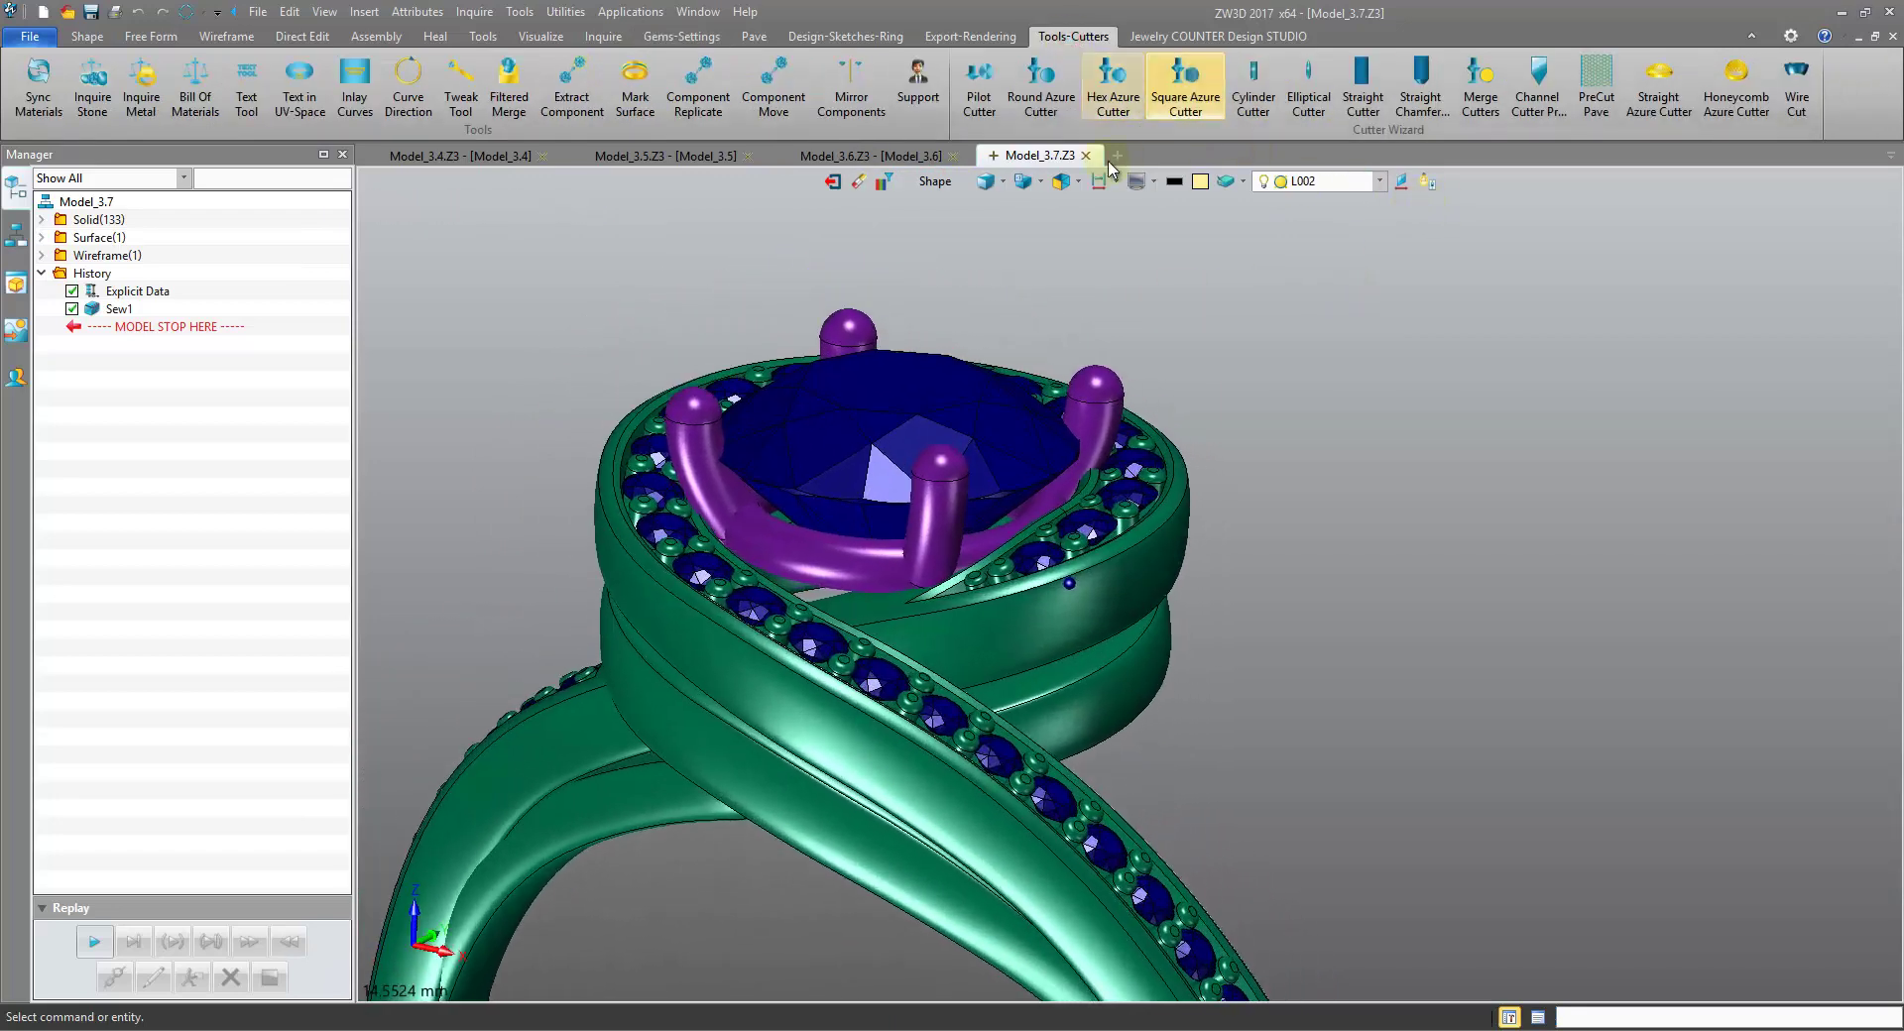
pyautogui.click(979, 81)
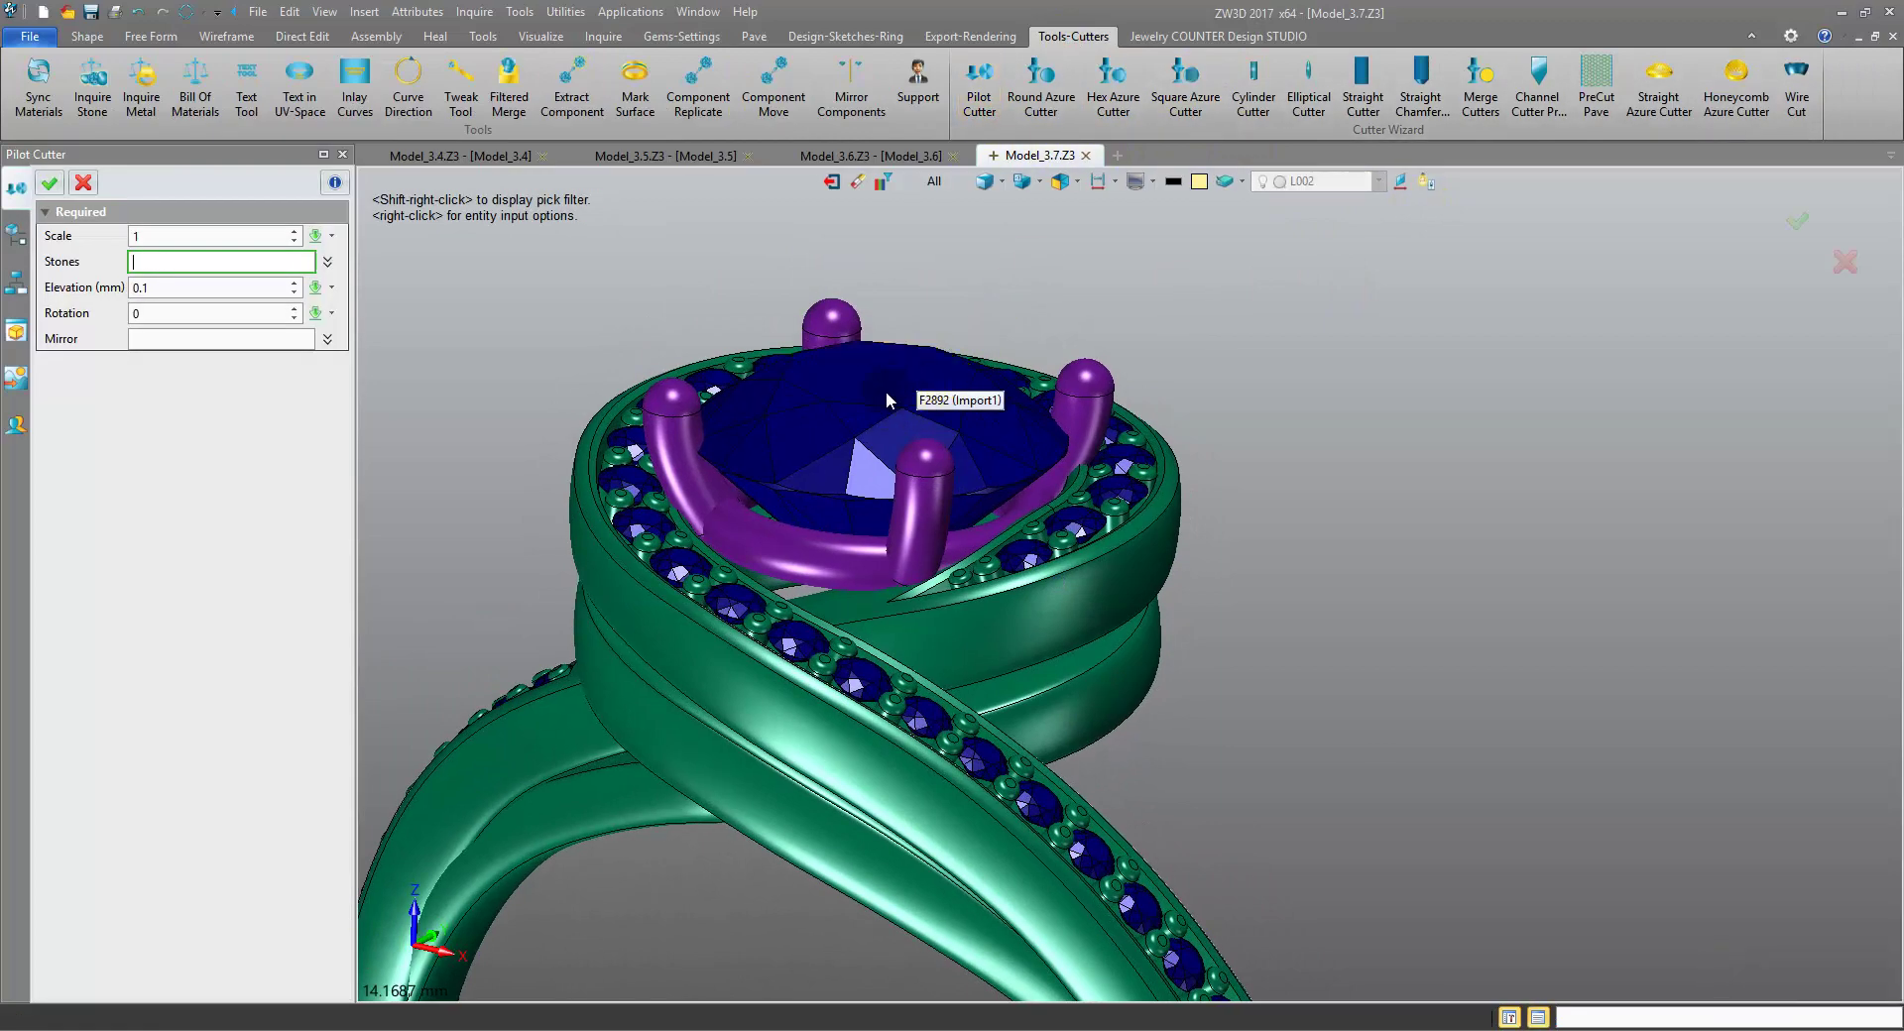
pyautogui.moveTo(1119, 558); pyautogui.dragTo(1123, 689, button='right')
pyautogui.click(84, 185)
# - Inspect up close how the prongs and the lower support wire meet the centre stone
pyautogui.moveTo(225, 280); pyautogui.dragTo(551, 335, button='middle')
pyautogui.scroll(5, 559, 361)
pyautogui.moveTo(550, 335); pyautogui.dragTo(642, 359, button='right')
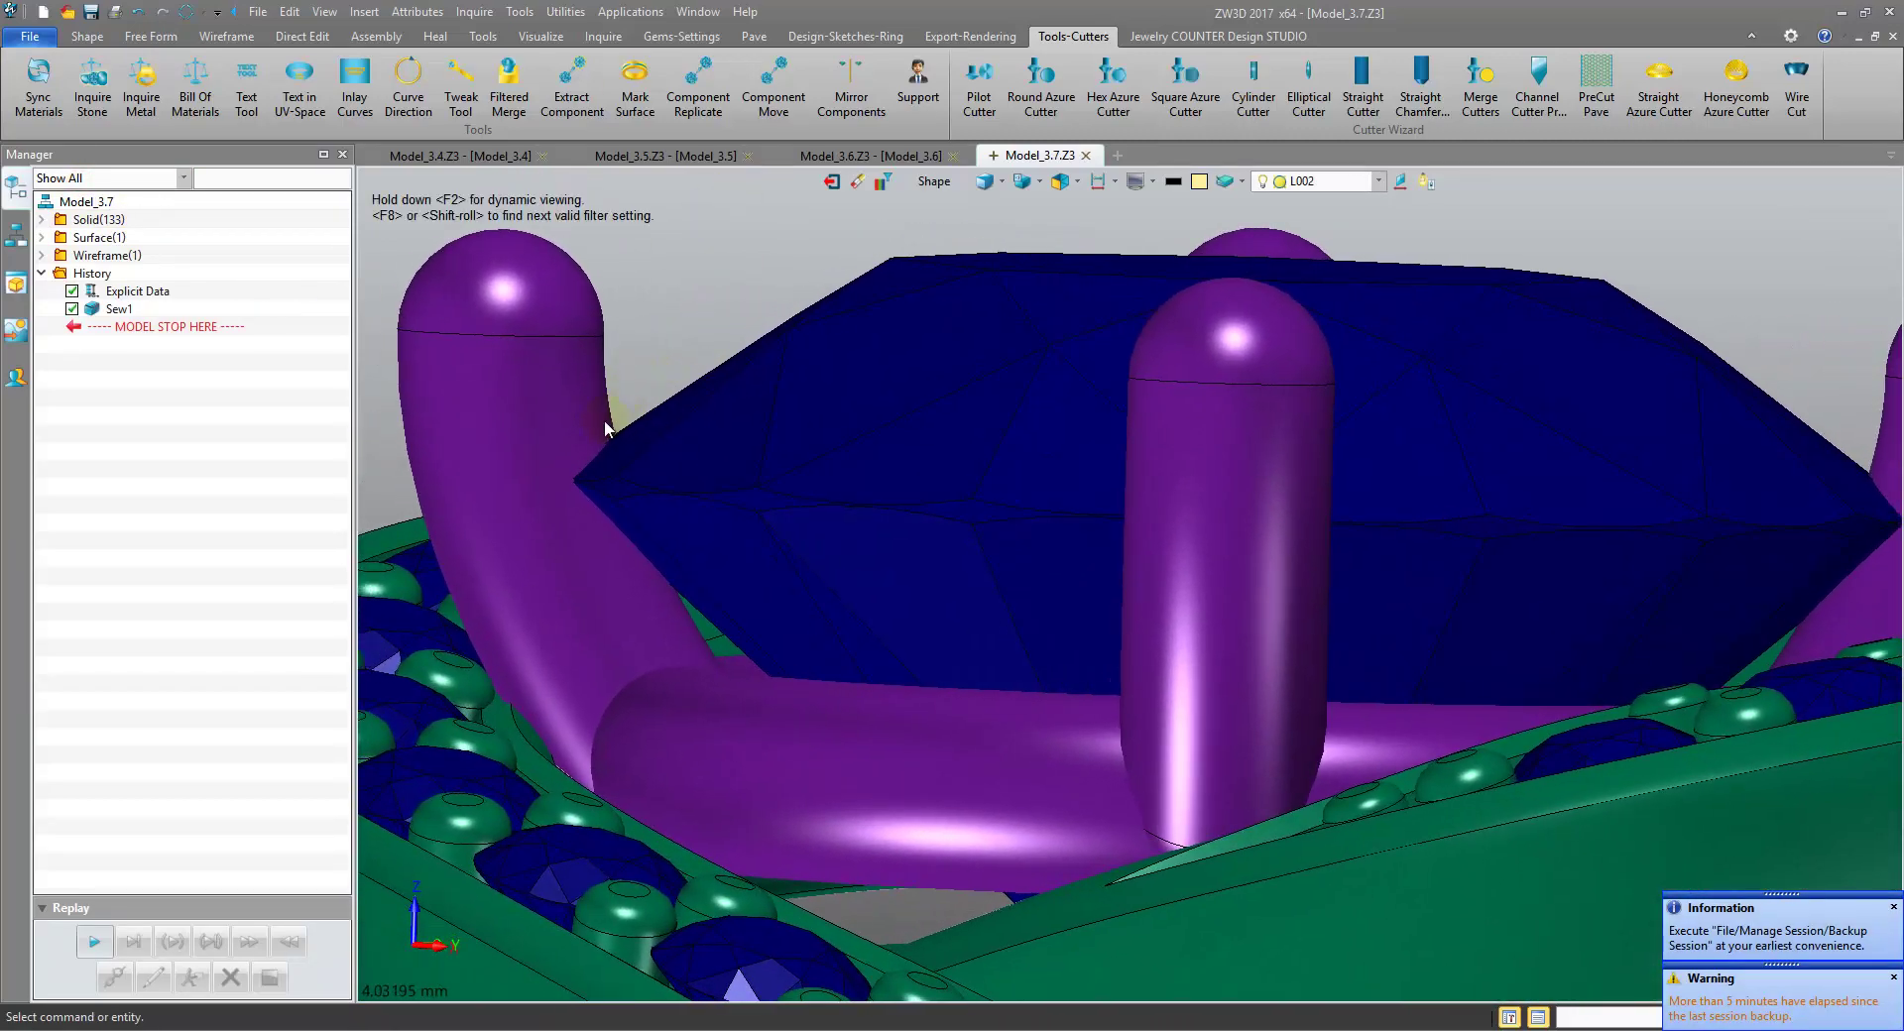
pyautogui.click(596, 437)
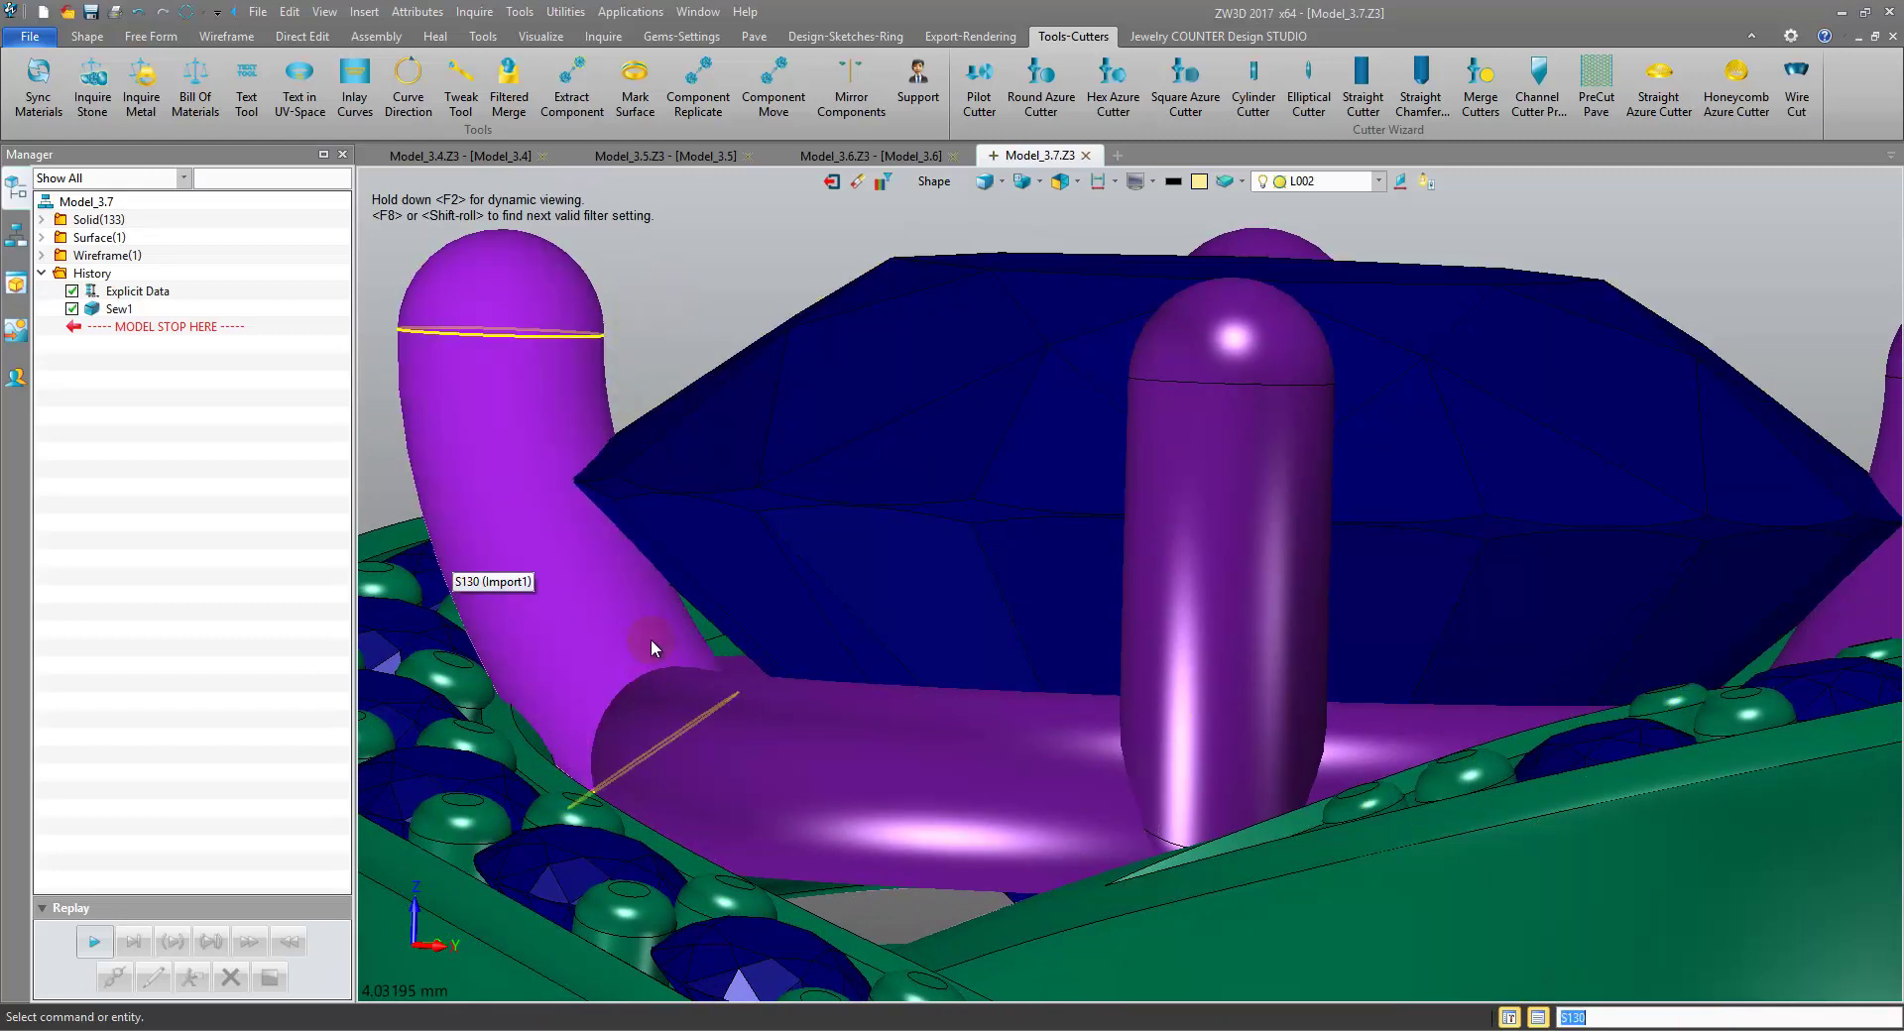
pyautogui.moveTo(724, 331); pyautogui.dragTo(1139, 468, button='right')
pyautogui.scroll(-3, 734, 292)
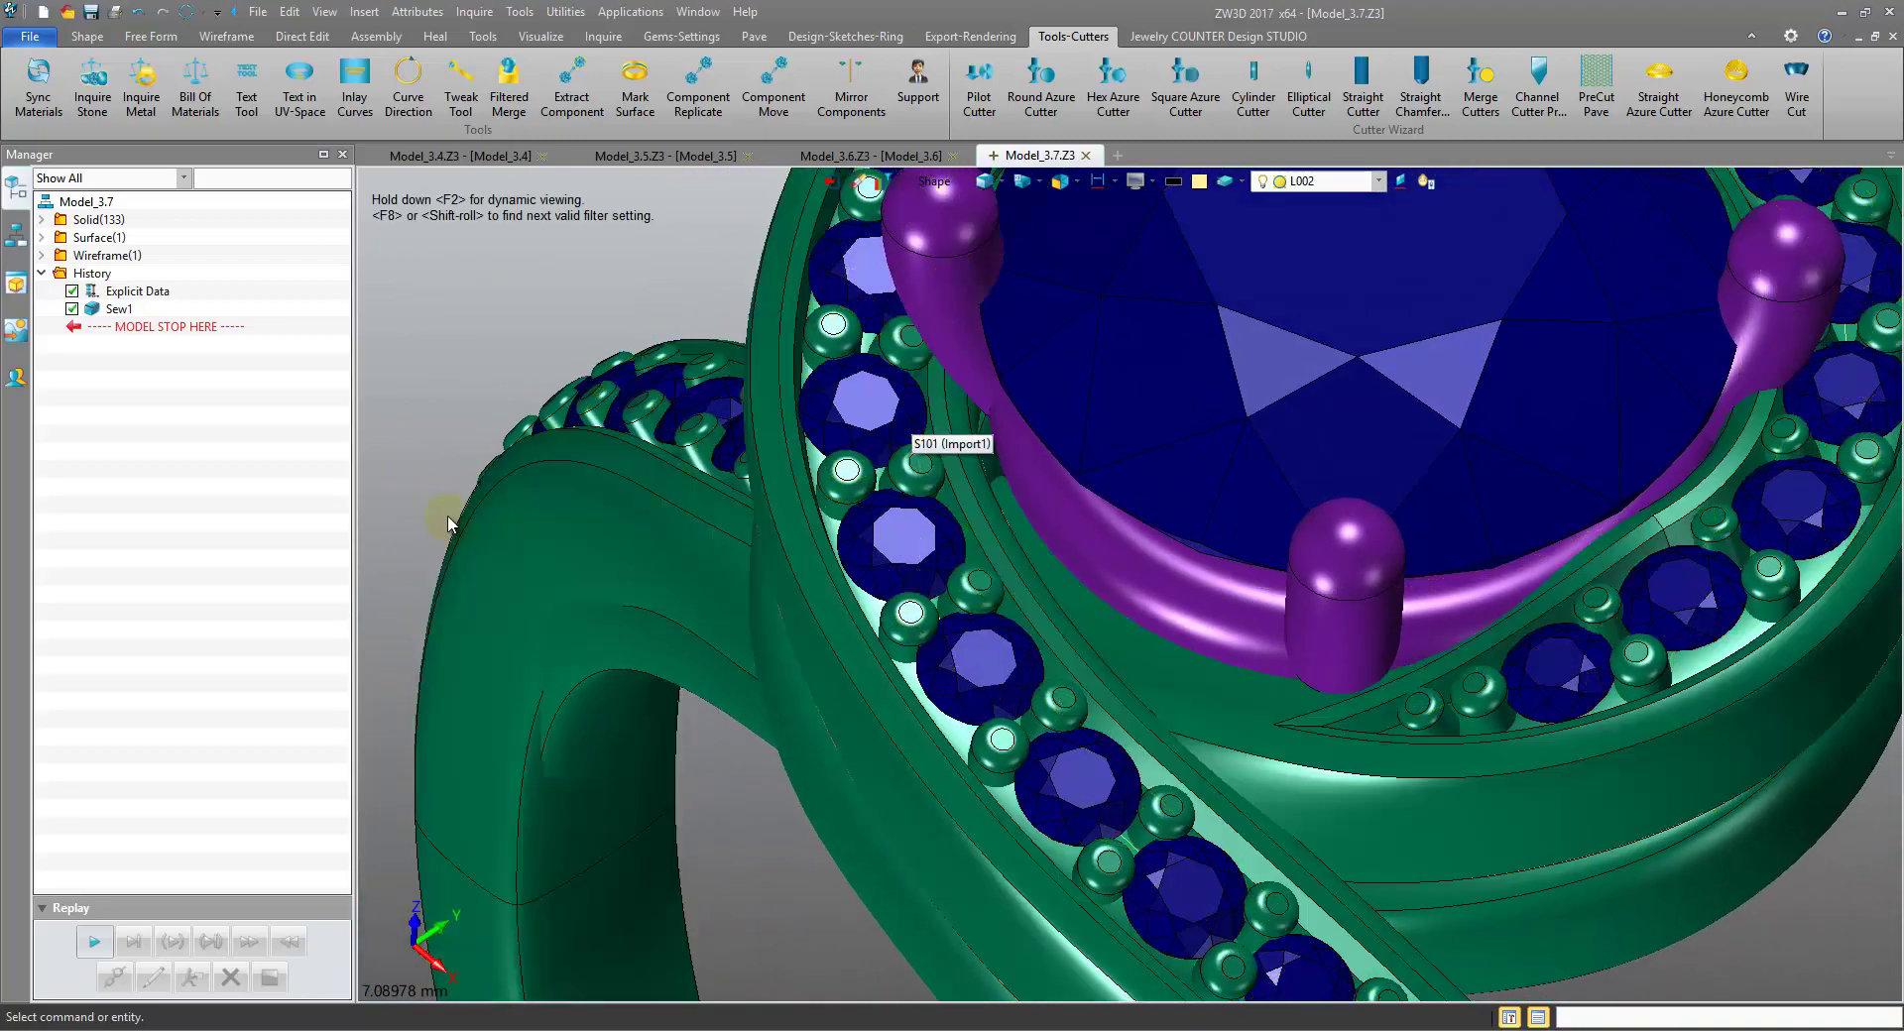
# - Examine the prong positions, the halo stones with their beads, and the pavé row along the shank
pyautogui.moveTo(454, 349); pyautogui.dragTo(1775, 466, button='right')
pyautogui.scroll(-2, 1768, 467)
pyautogui.moveTo(1775, 466); pyautogui.dragTo(1552, 445, button='middle')
pyautogui.scroll(5, 1549, 430)
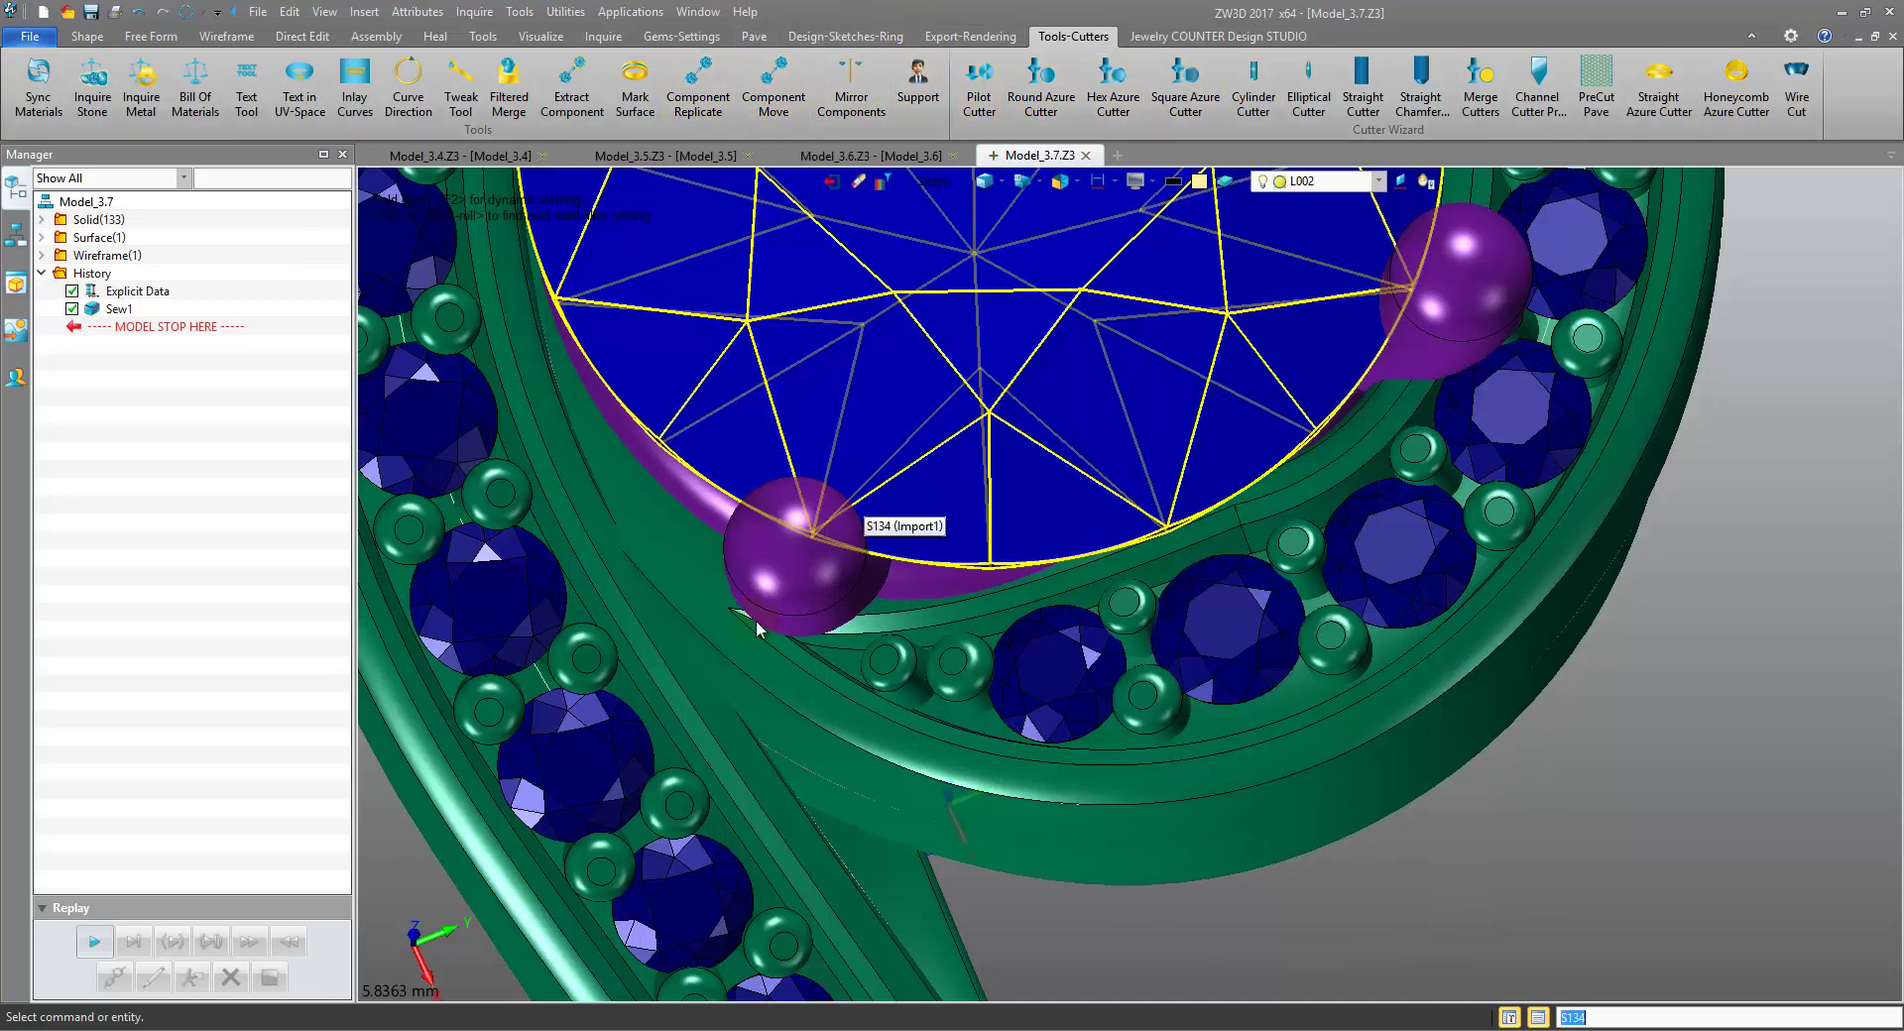
pyautogui.scroll(-5, 1439, 476)
pyautogui.moveTo(1464, 386); pyautogui.dragTo(1314, 347, button='right')
pyautogui.moveTo(1401, 270); pyautogui.dragTo(1562, 269, button='right')
pyautogui.moveTo(1563, 269); pyautogui.dragTo(1094, 724, button='middle')
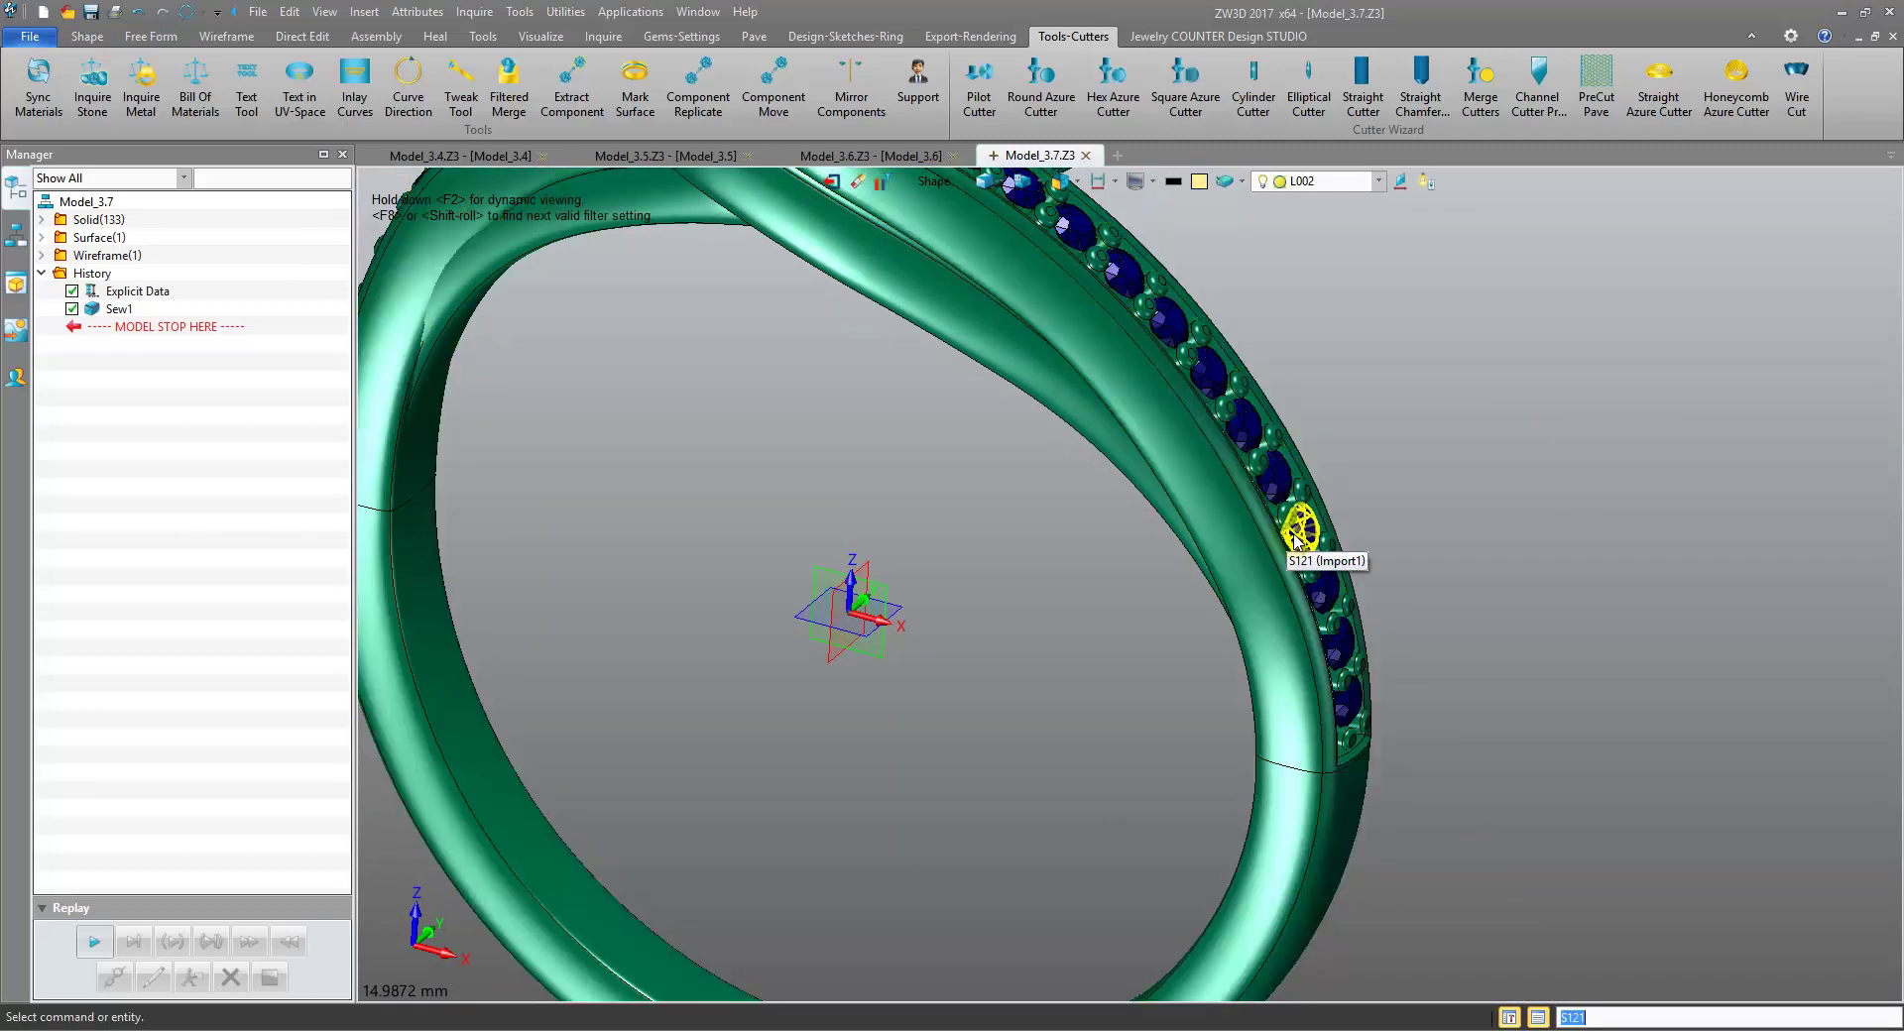
pyautogui.press('Home')
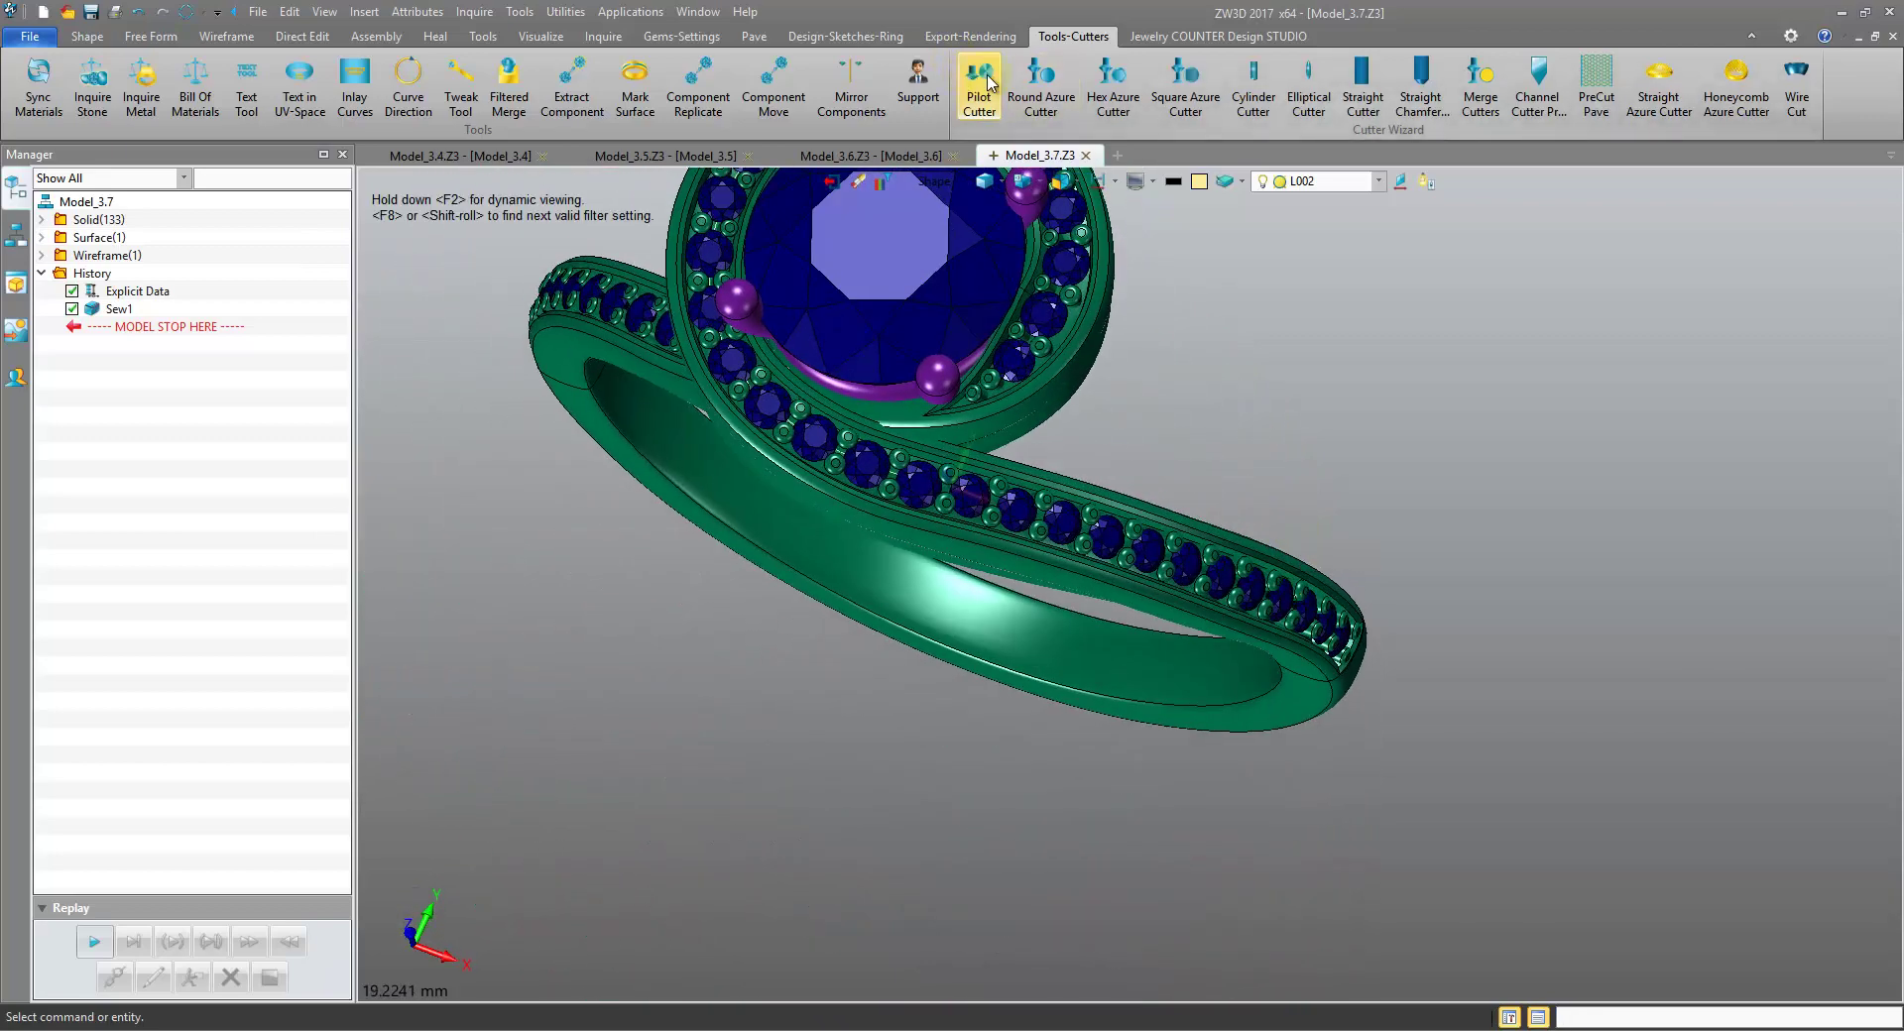
# - Measure the diameter of a pavé stone where the halo row runs into the shank, using the Distance tool
pyautogui.moveTo(1190, 417); pyautogui.dragTo(1527, 349, button='right')
pyautogui.scroll(1, 791, 168)
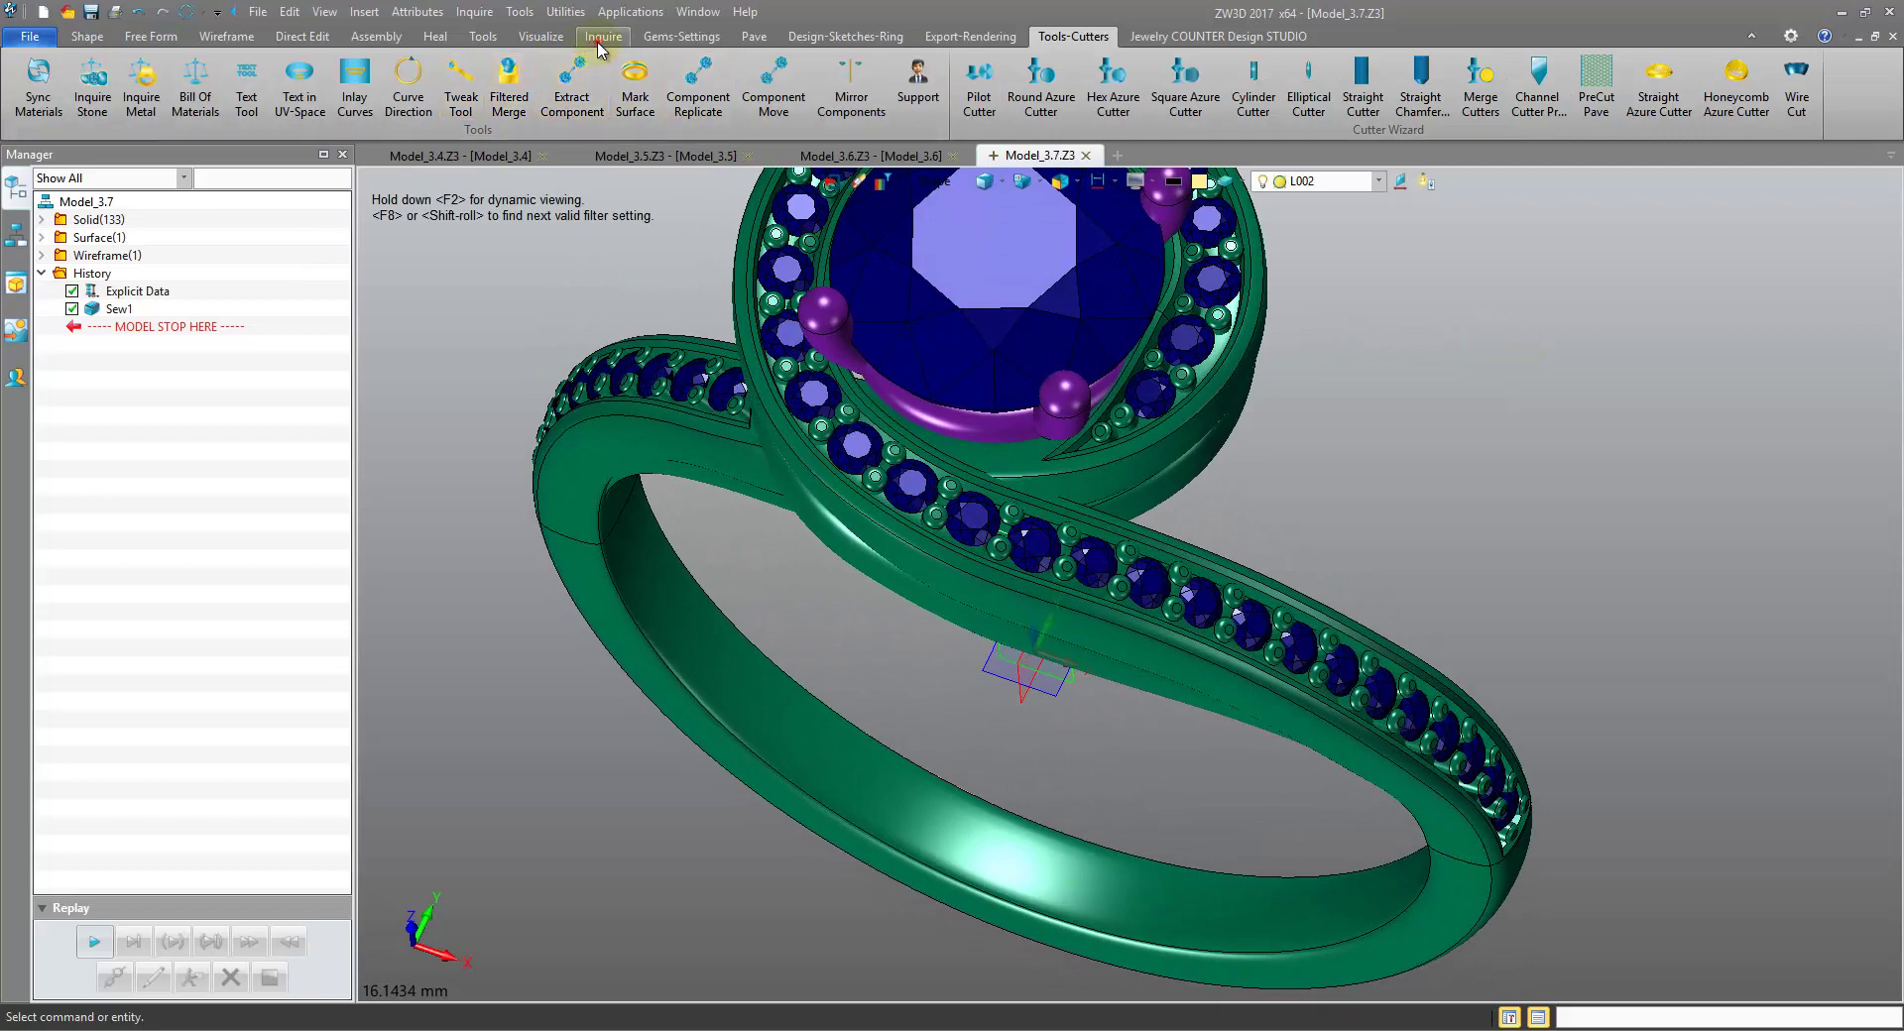
pyautogui.click(601, 36)
pyautogui.click(36, 84)
pyautogui.scroll(5, 413, 305)
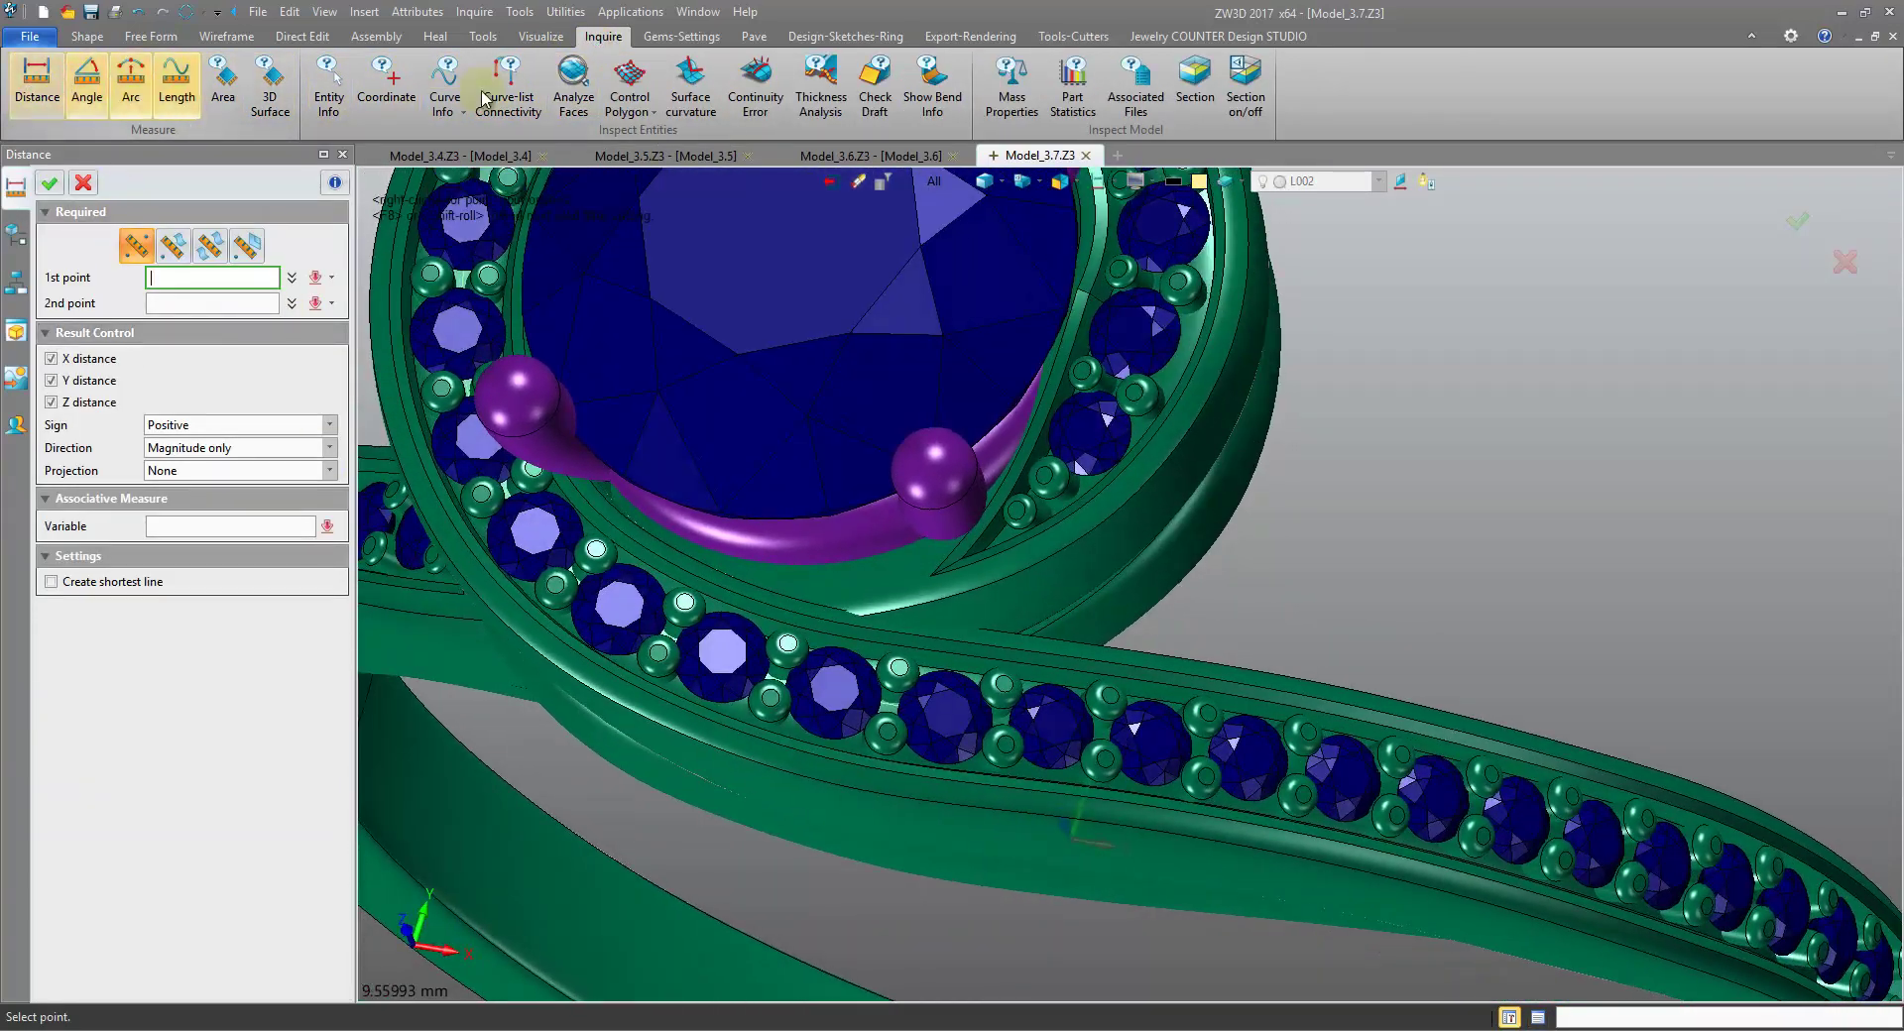
pyautogui.scroll(8, 751, 769)
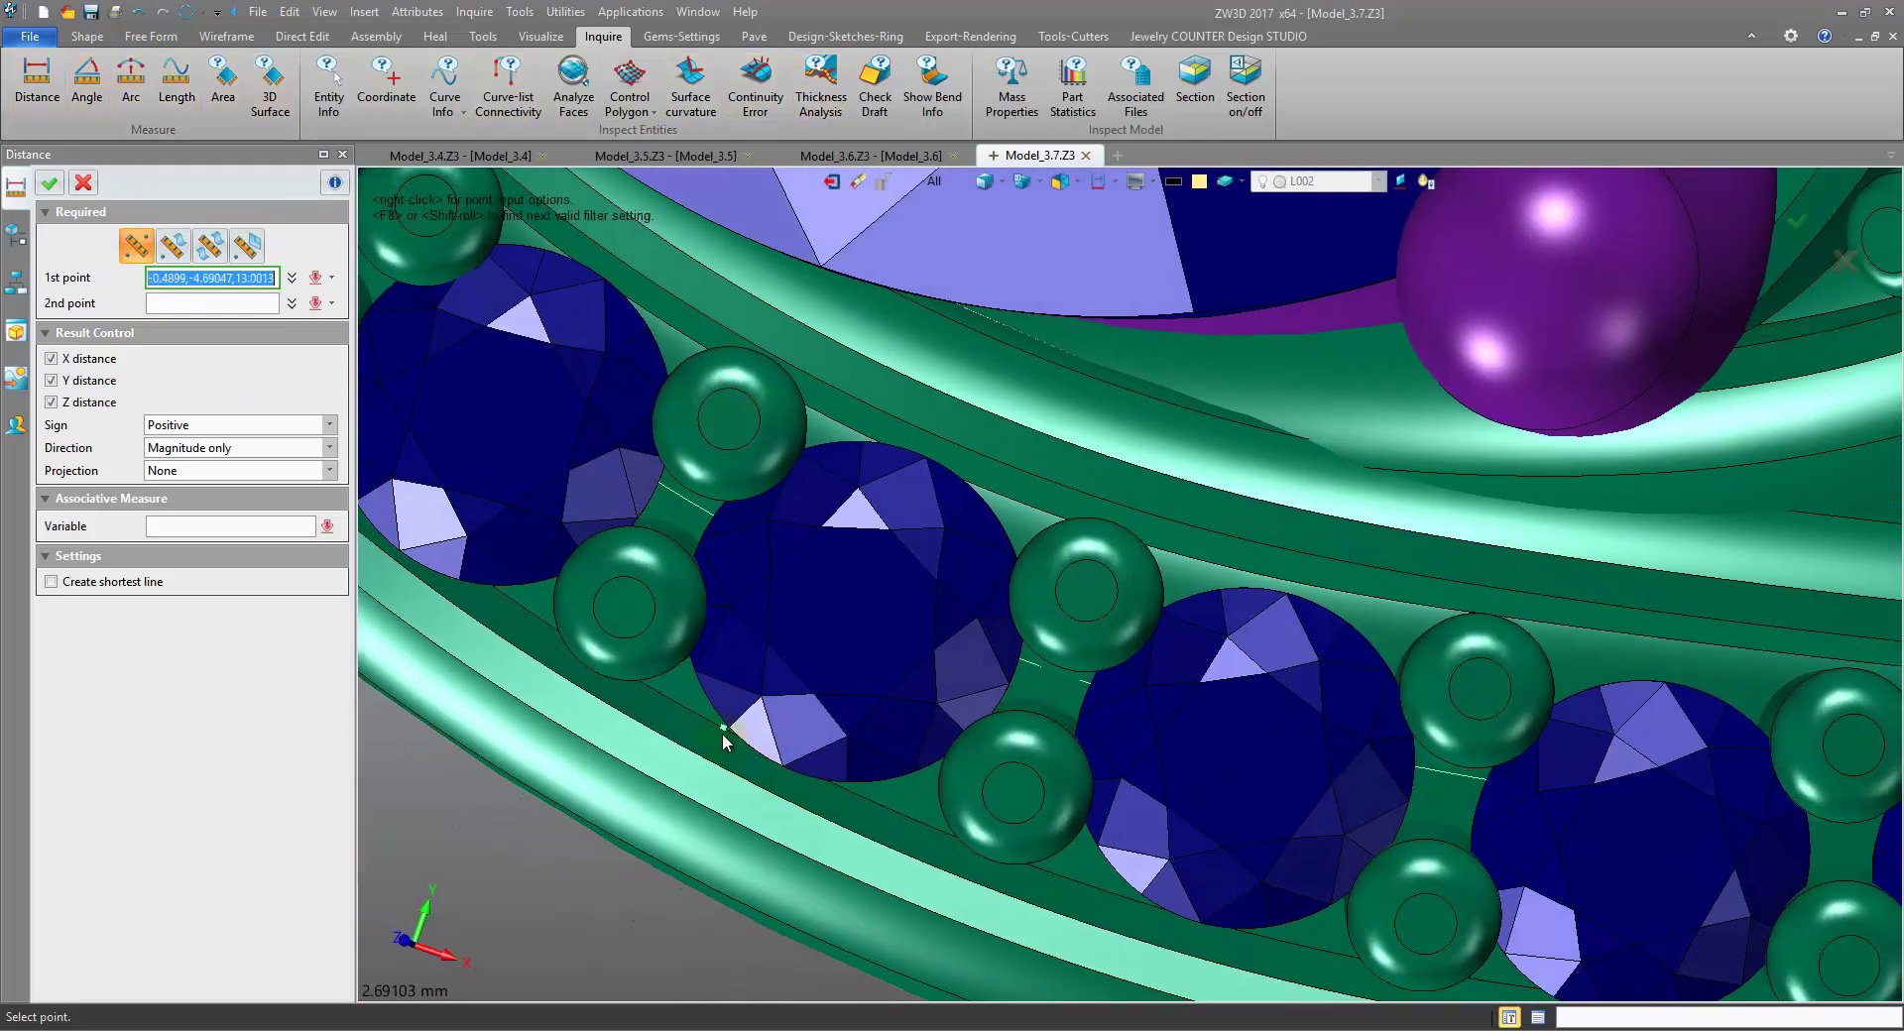
pyautogui.click(724, 729)
pyautogui.click(883, 622)
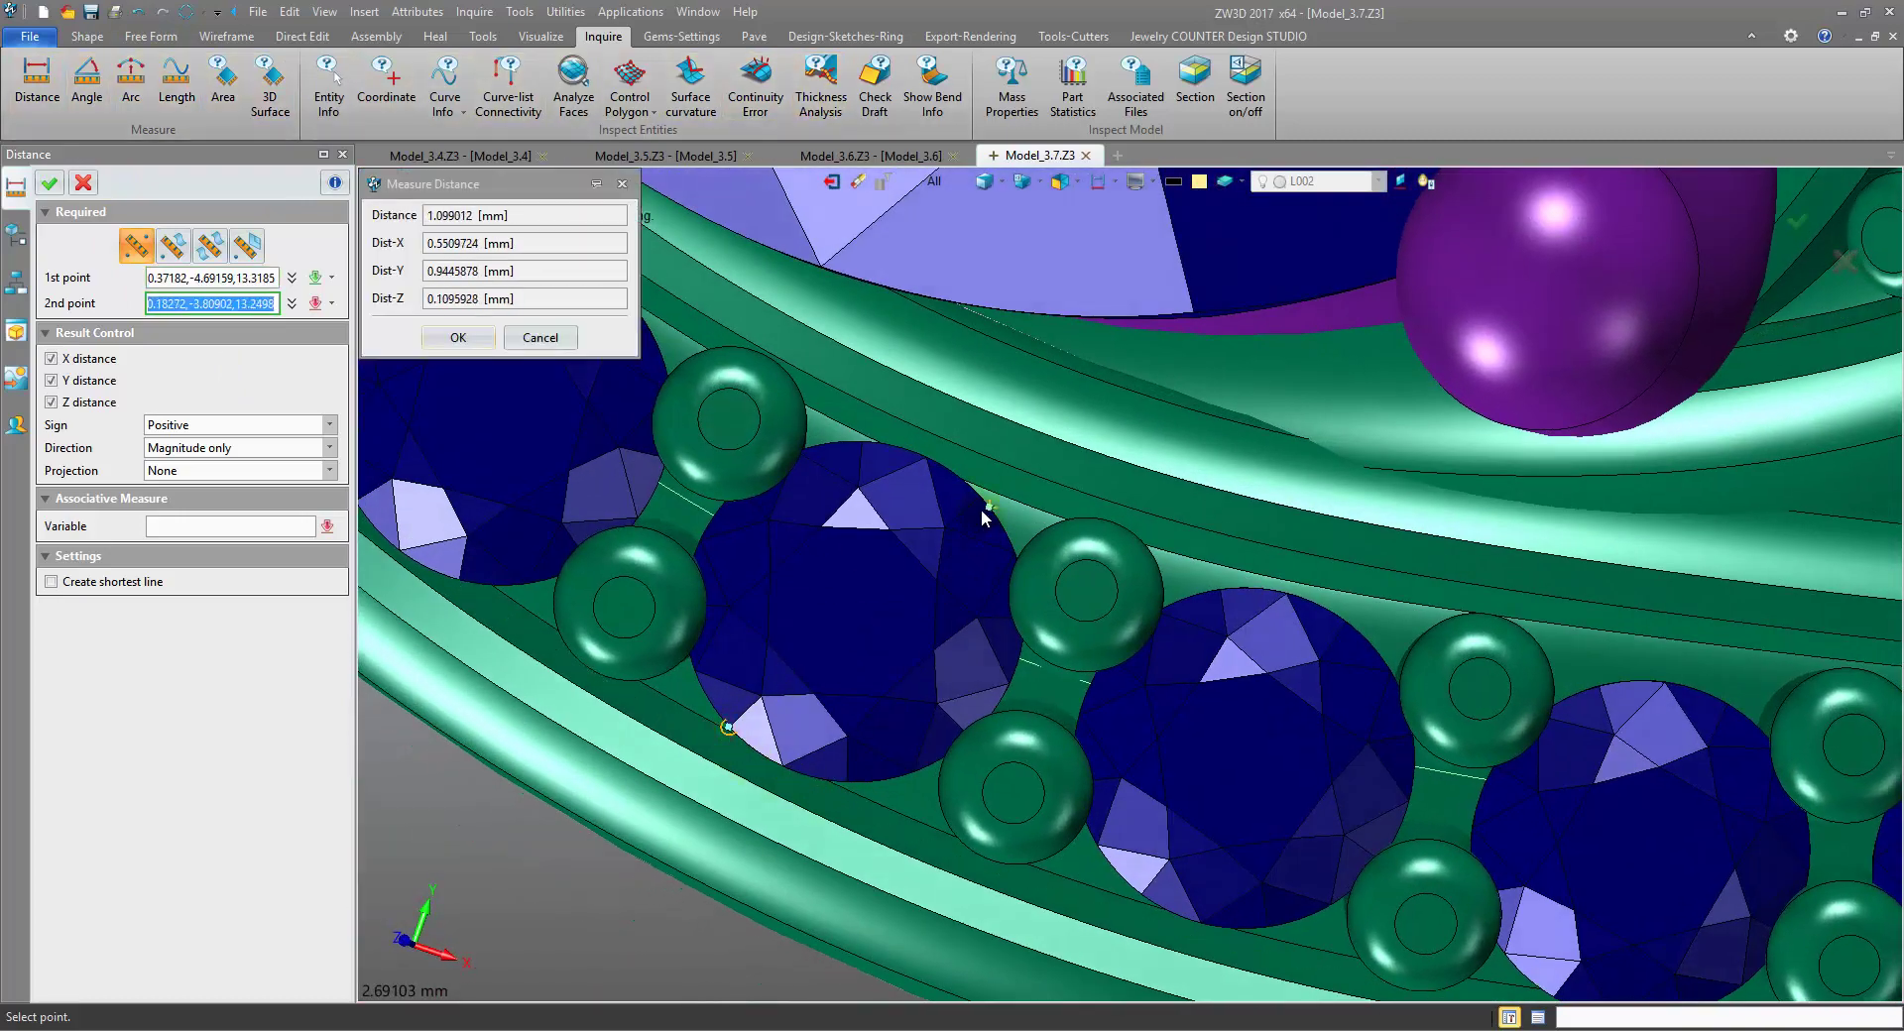
pyautogui.scroll(-10, 436, 227)
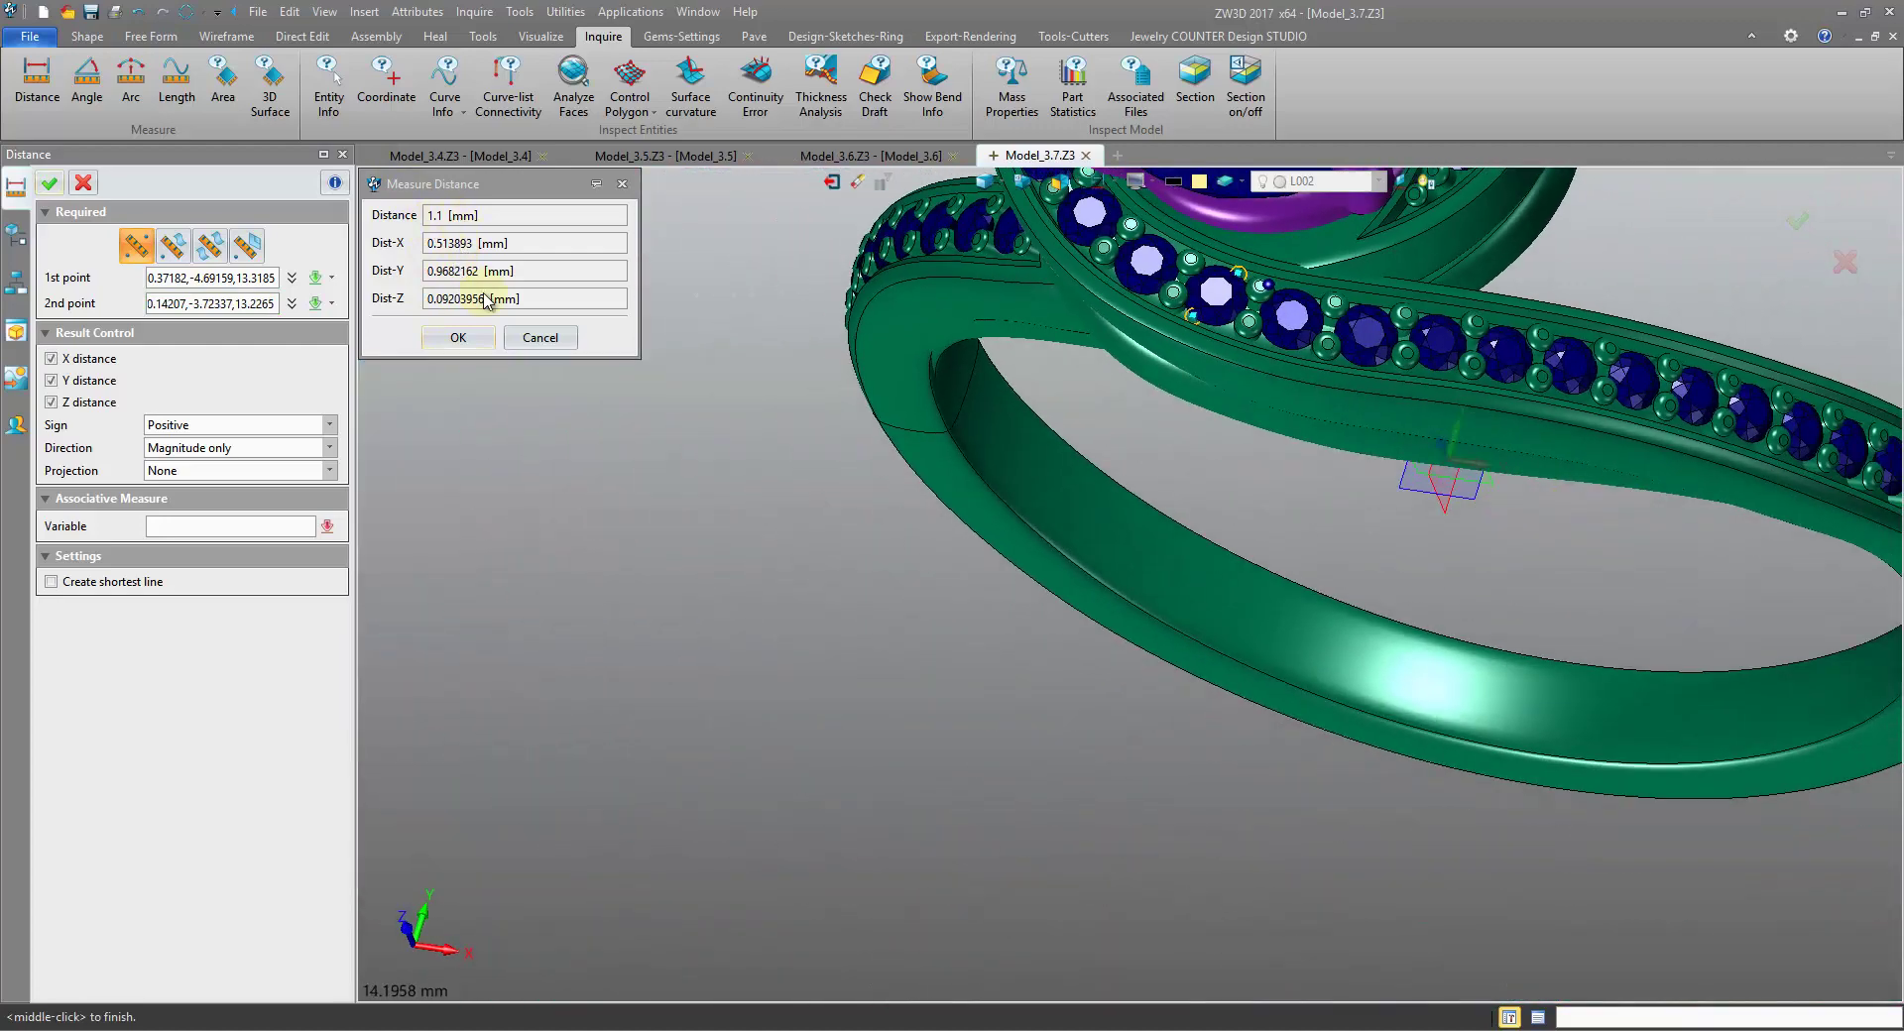
pyautogui.click(540, 338)
# - Measure the diameter of a pavé stone partway along the opposite shank
pyautogui.moveTo(541, 343); pyautogui.dragTo(962, 391, button='right')
pyautogui.scroll(-2, 1378, 387)
pyautogui.middleClick(720, 271)
pyautogui.scroll(1, 759, 272)
pyautogui.scroll(12, 967, 395)
pyautogui.scroll(2, 1088, 416)
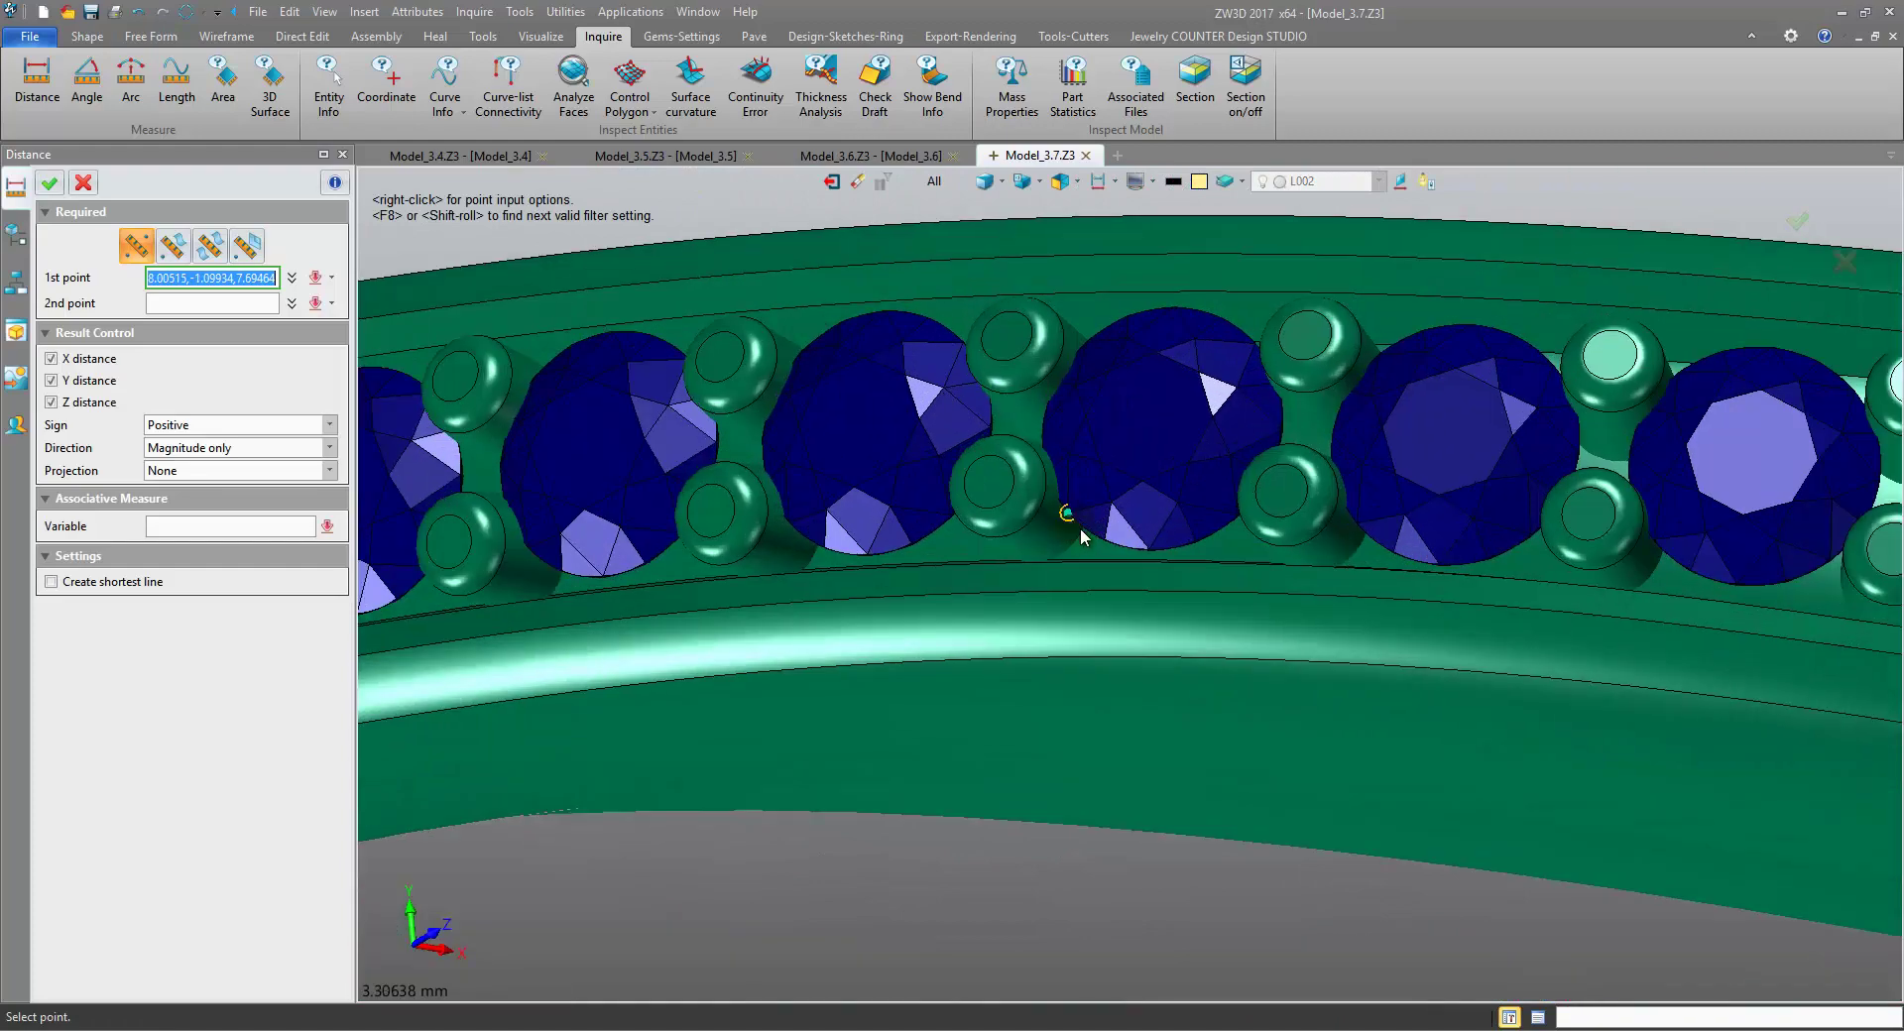
pyautogui.click(1101, 535)
pyautogui.click(1198, 311)
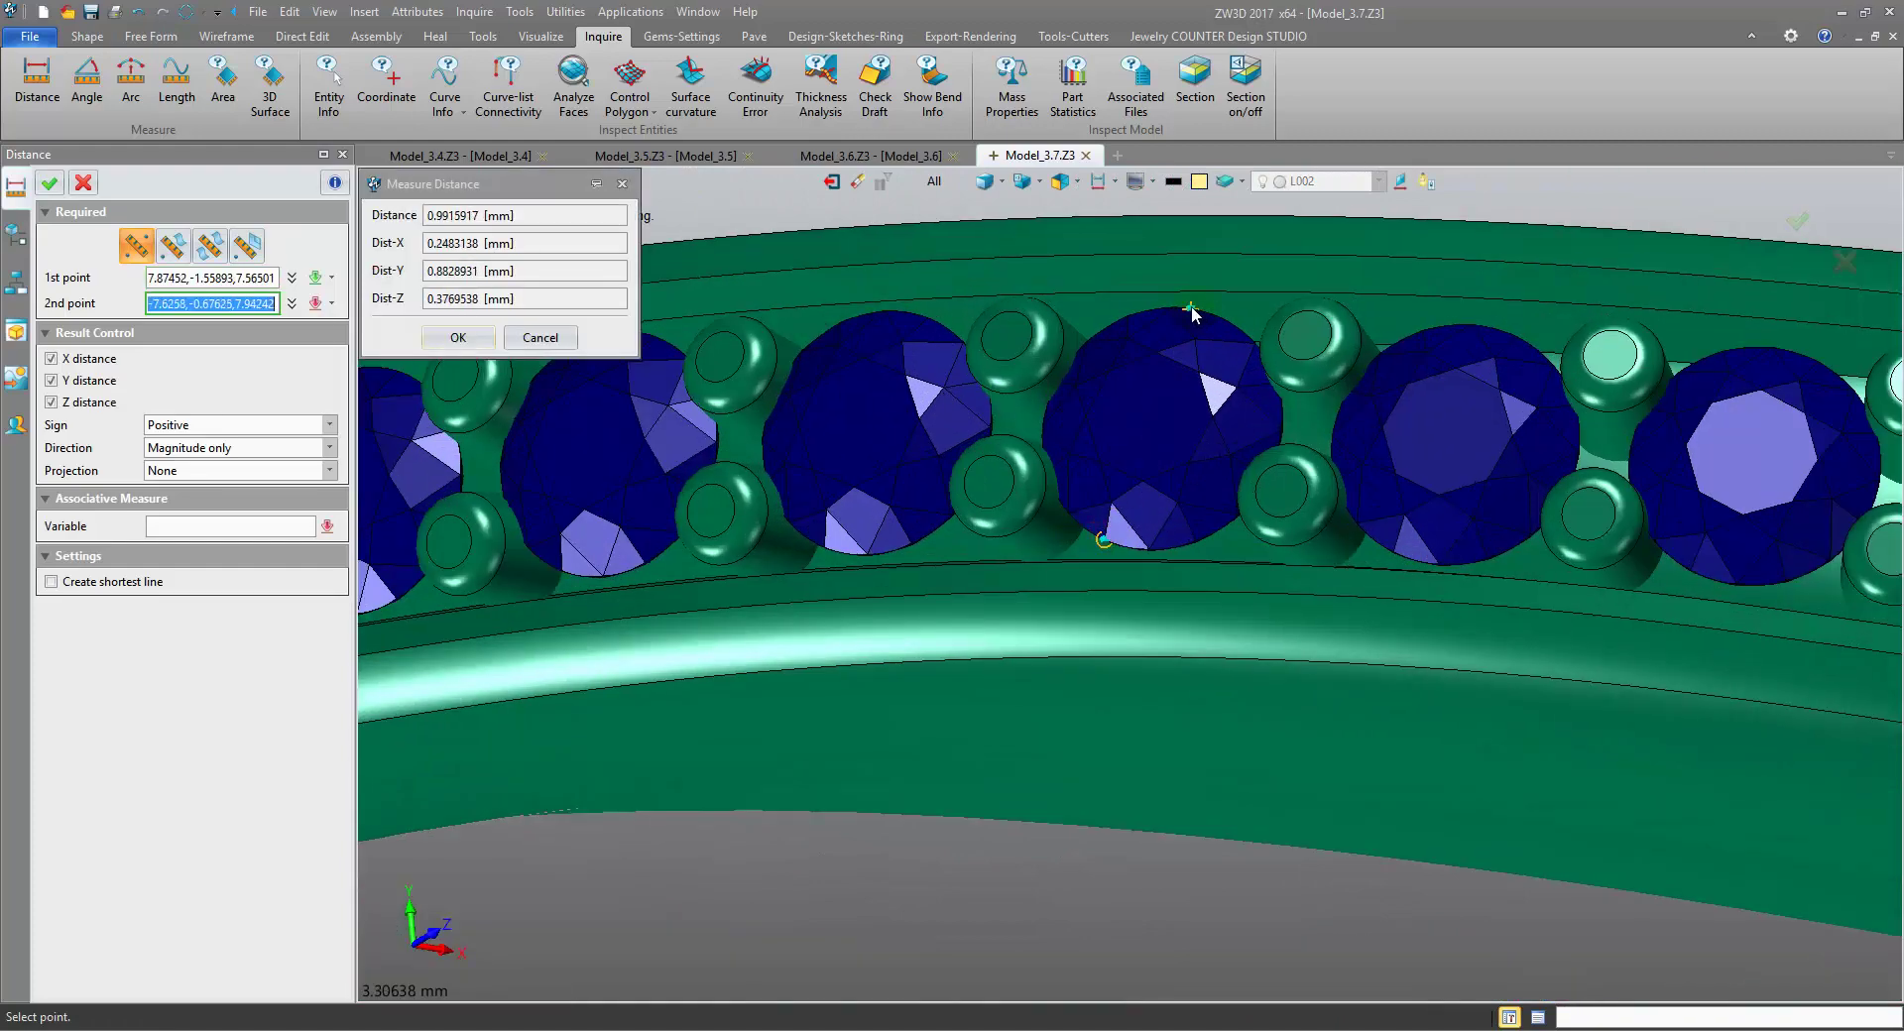
pyautogui.moveTo(1192, 313); pyautogui.dragTo(987, 359, button='right')
pyautogui.click(1304, 575)
pyautogui.scroll(-5, 1283, 585)
pyautogui.click(570, 338)
pyautogui.click(558, 337)
# - Measure the diameter of the opposite shank's pavé stone nearest the ring head
pyautogui.middleClick(701, 359)
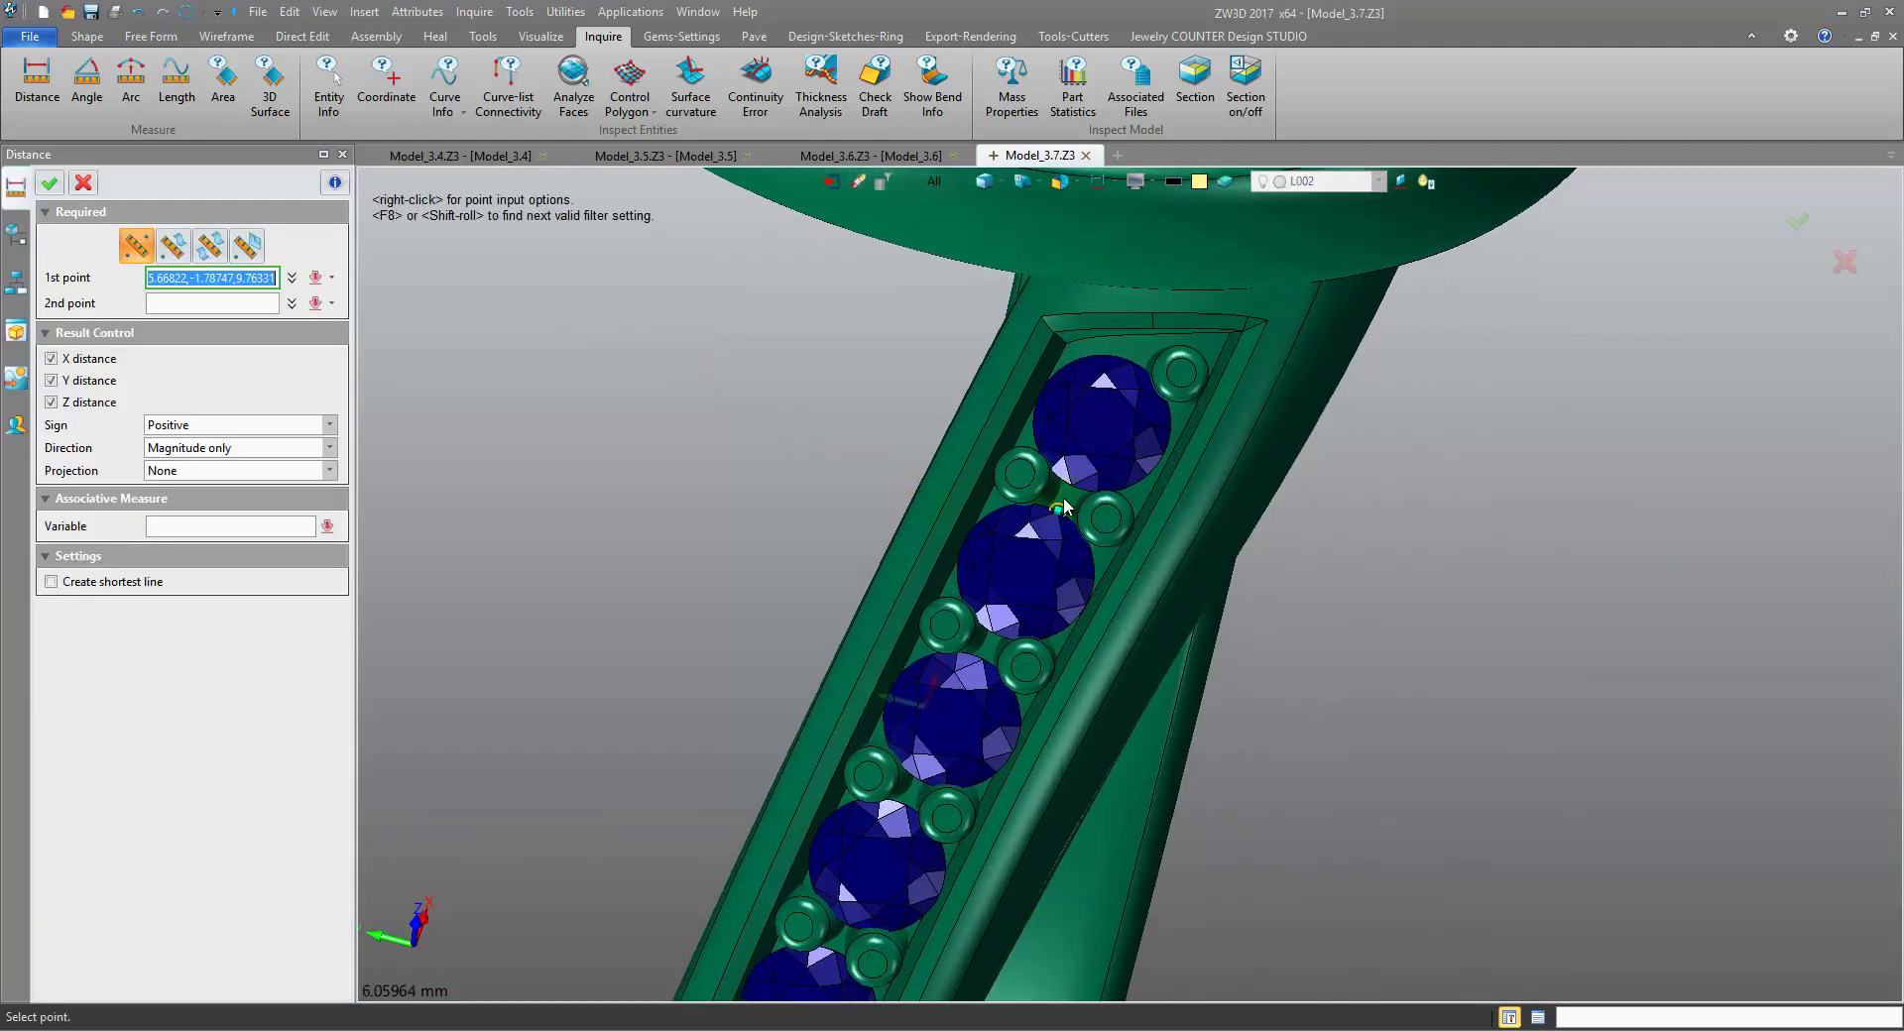
pyautogui.scroll(3, 1068, 506)
pyautogui.click(1071, 486)
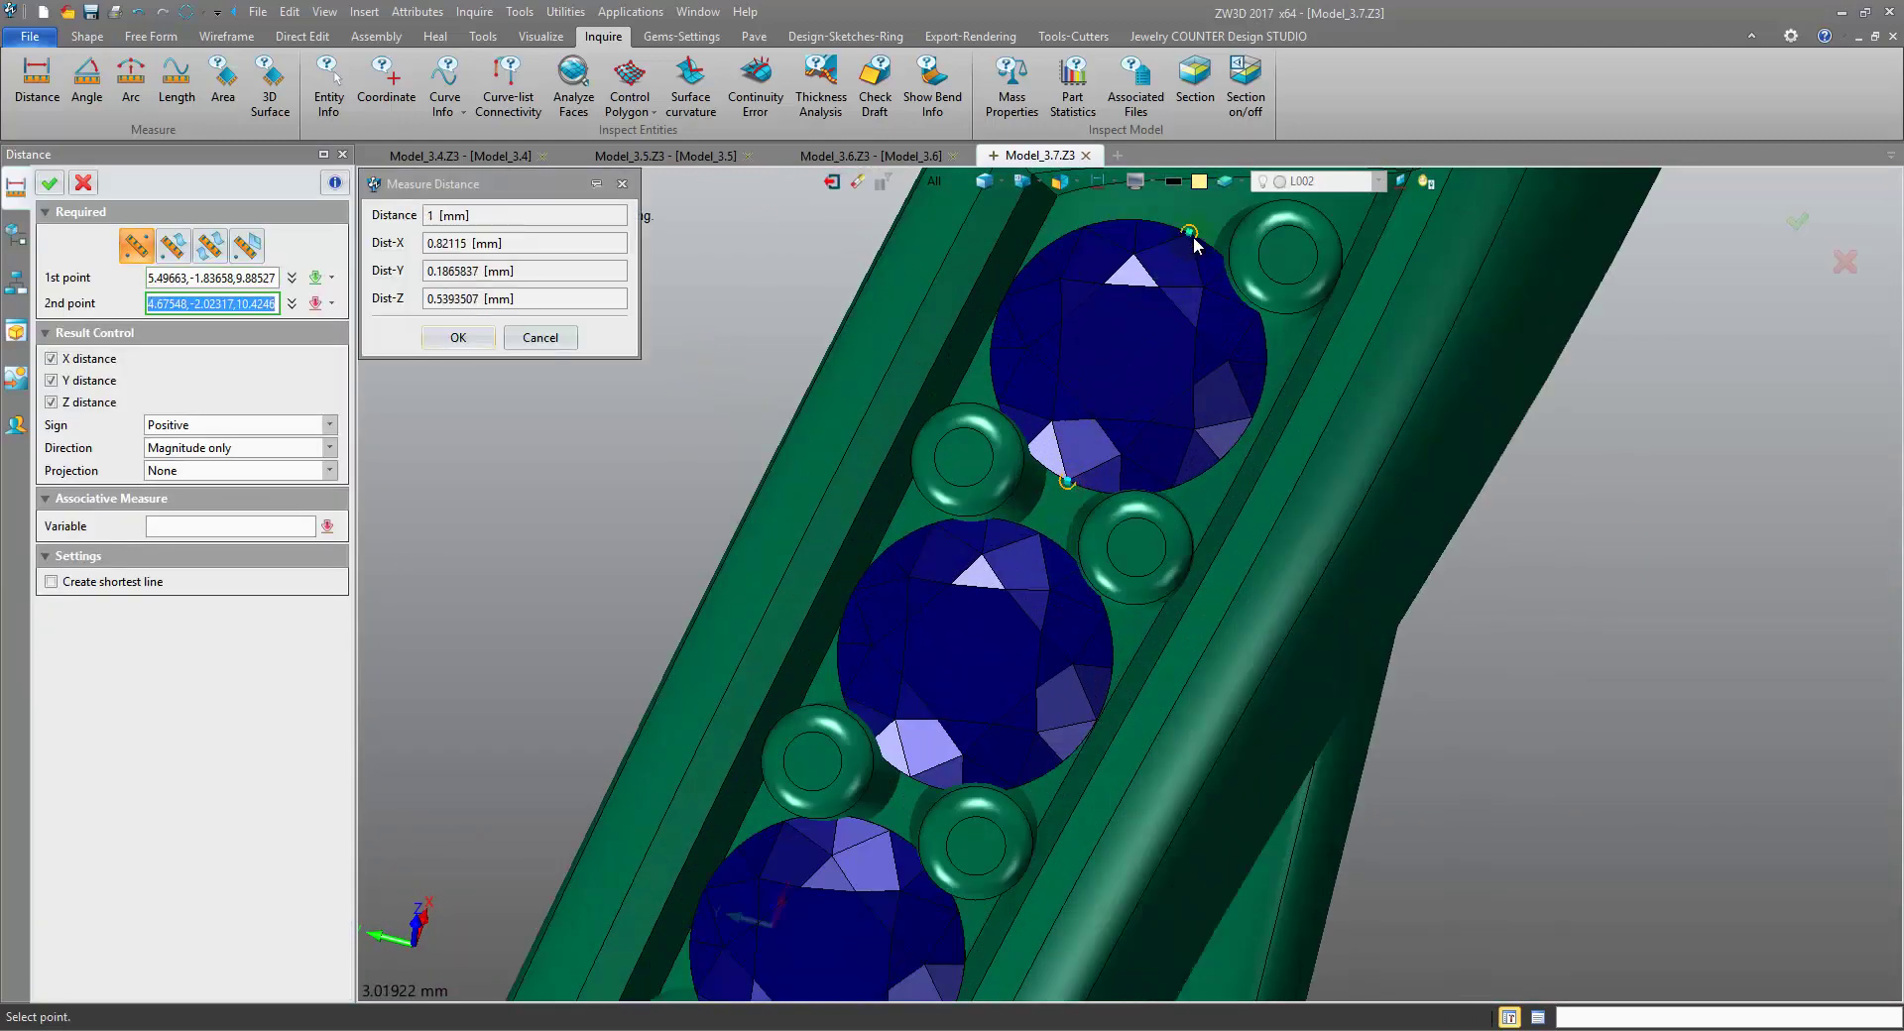
pyautogui.click(496, 335)
# - Measure across the last pavé stone at the lower end of the opposite shank's row
pyautogui.scroll(-4, 526, 348)
pyautogui.middleClick(573, 401)
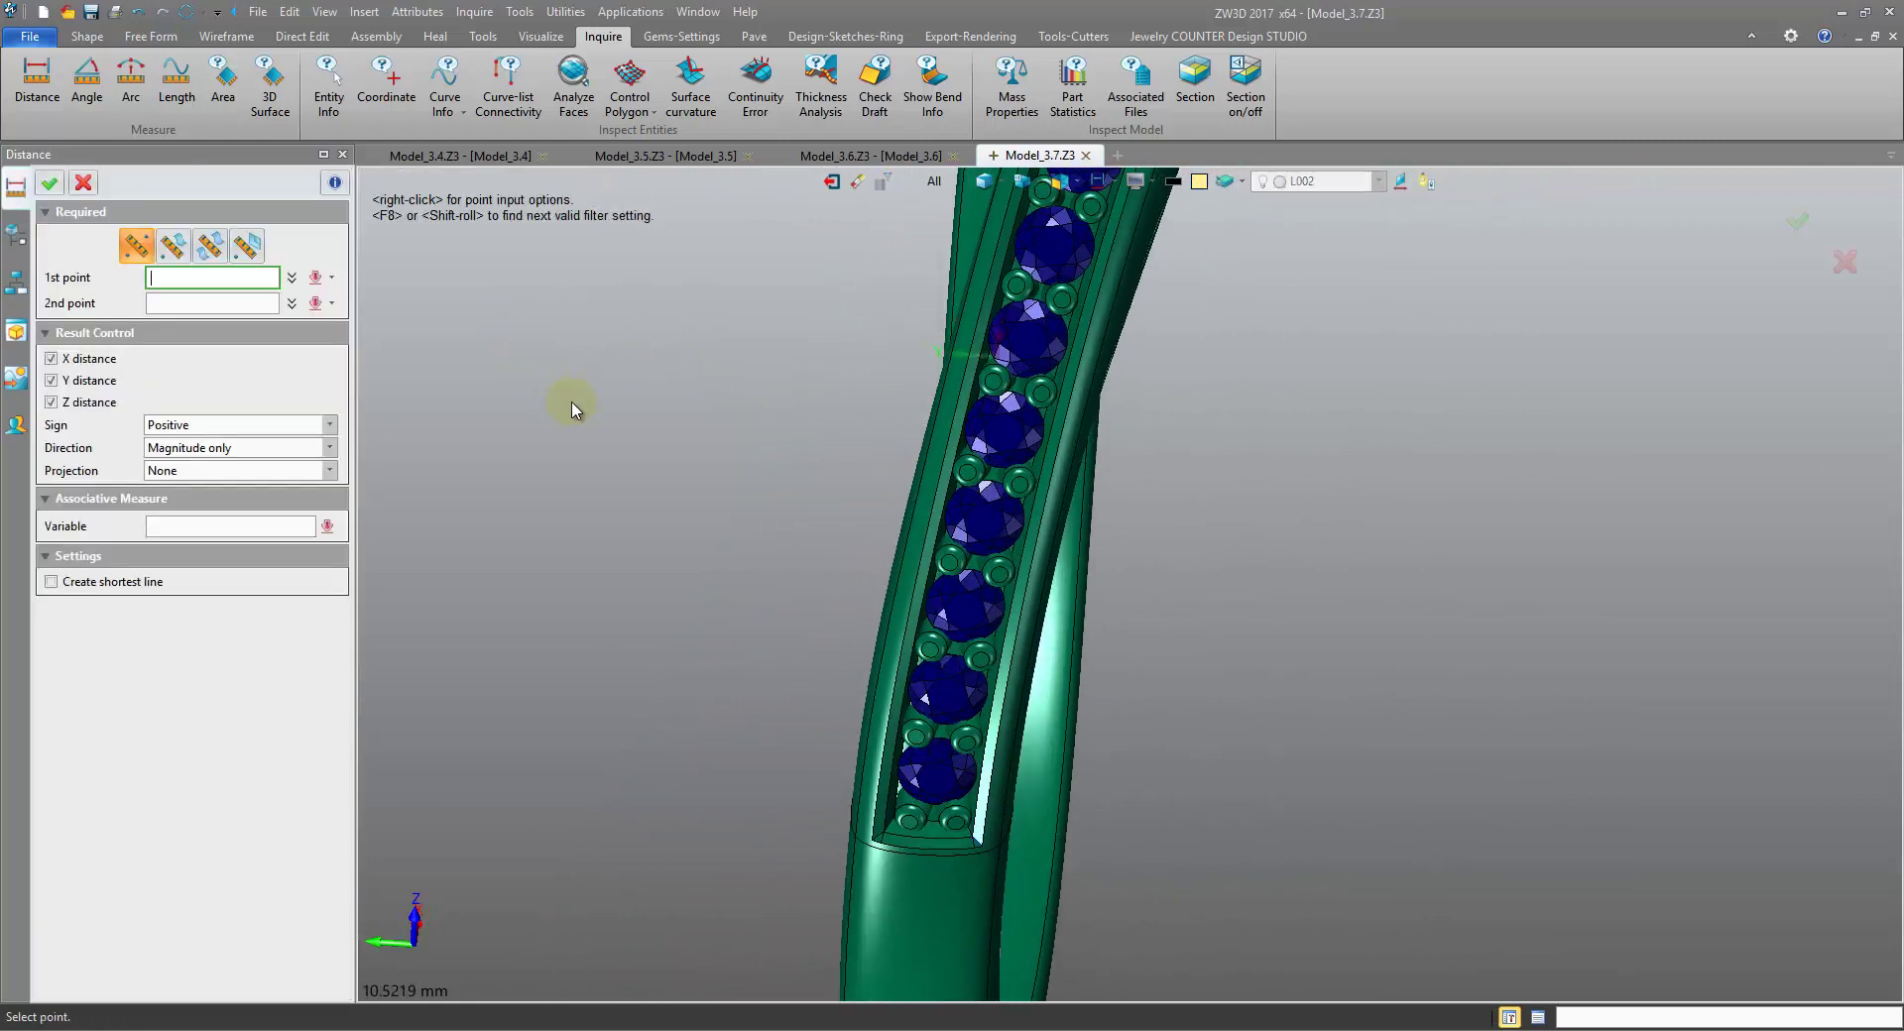
pyautogui.scroll(2, 712, 607)
pyautogui.moveTo(712, 607); pyautogui.dragTo(716, 785, button='right')
pyautogui.click(701, 683)
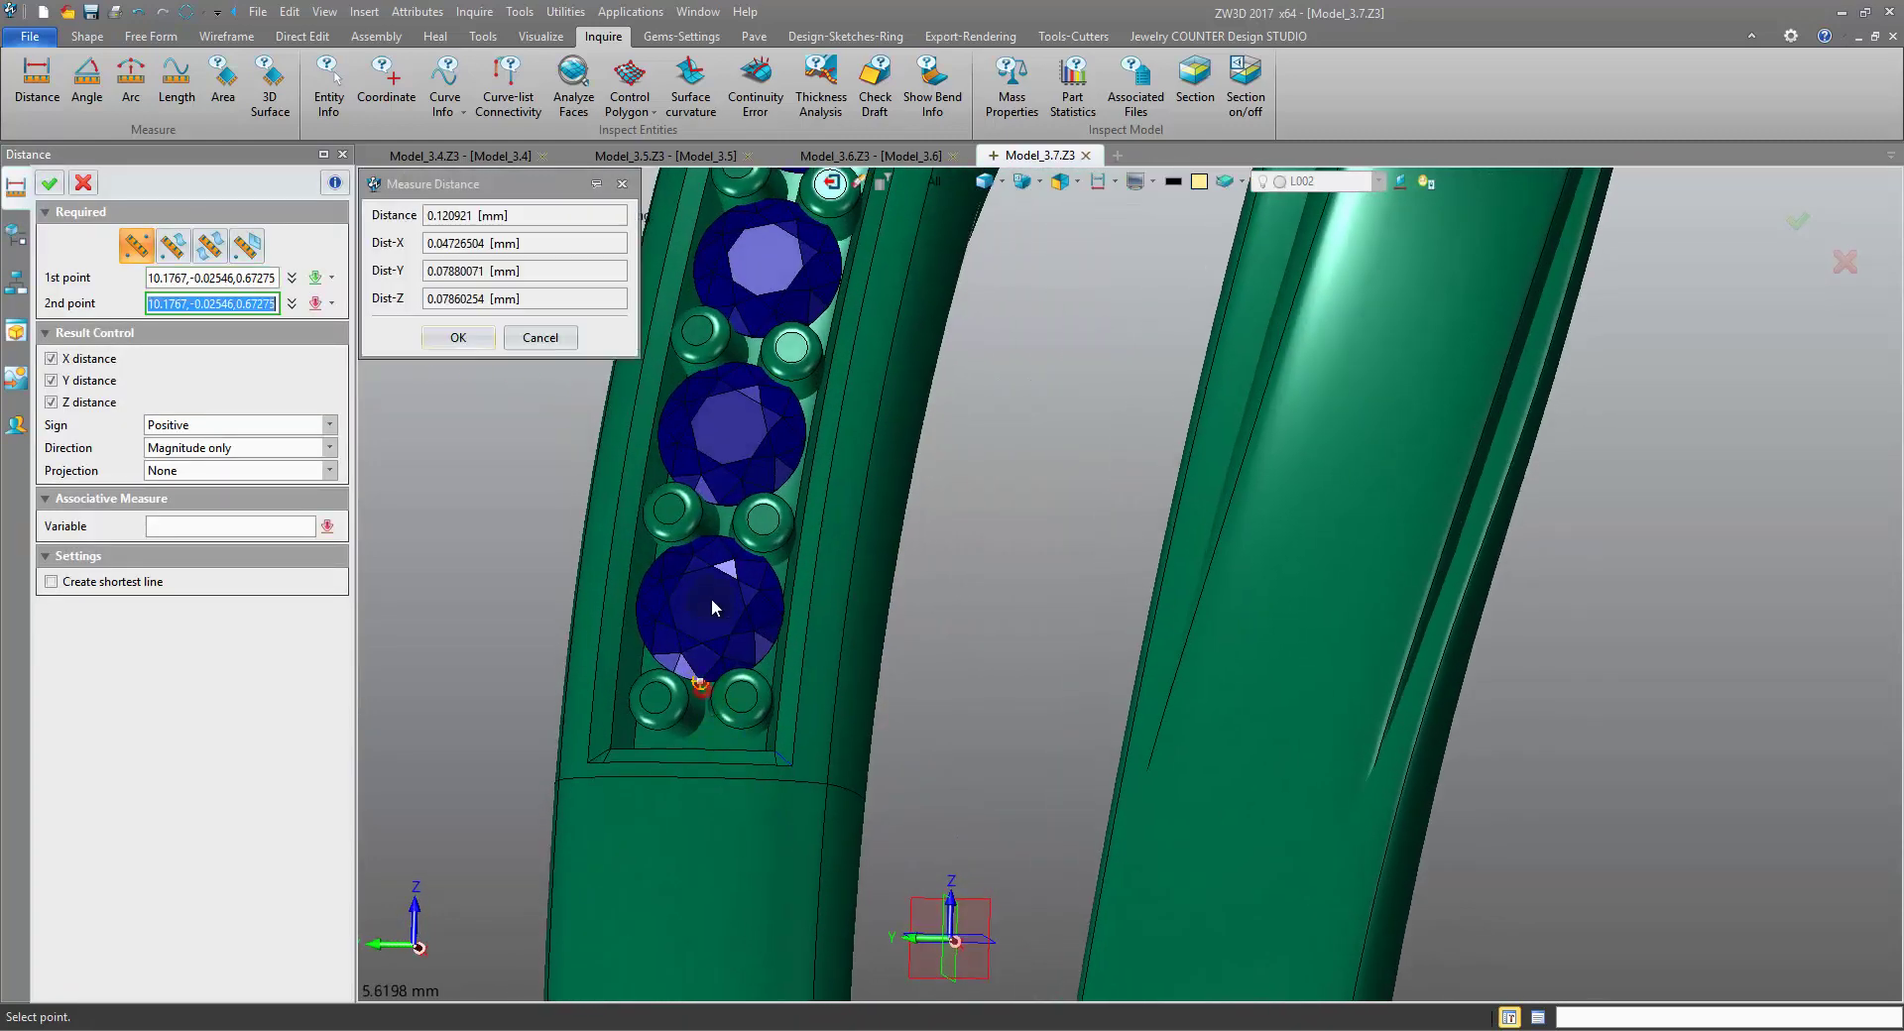
pyautogui.scroll(3, 714, 586)
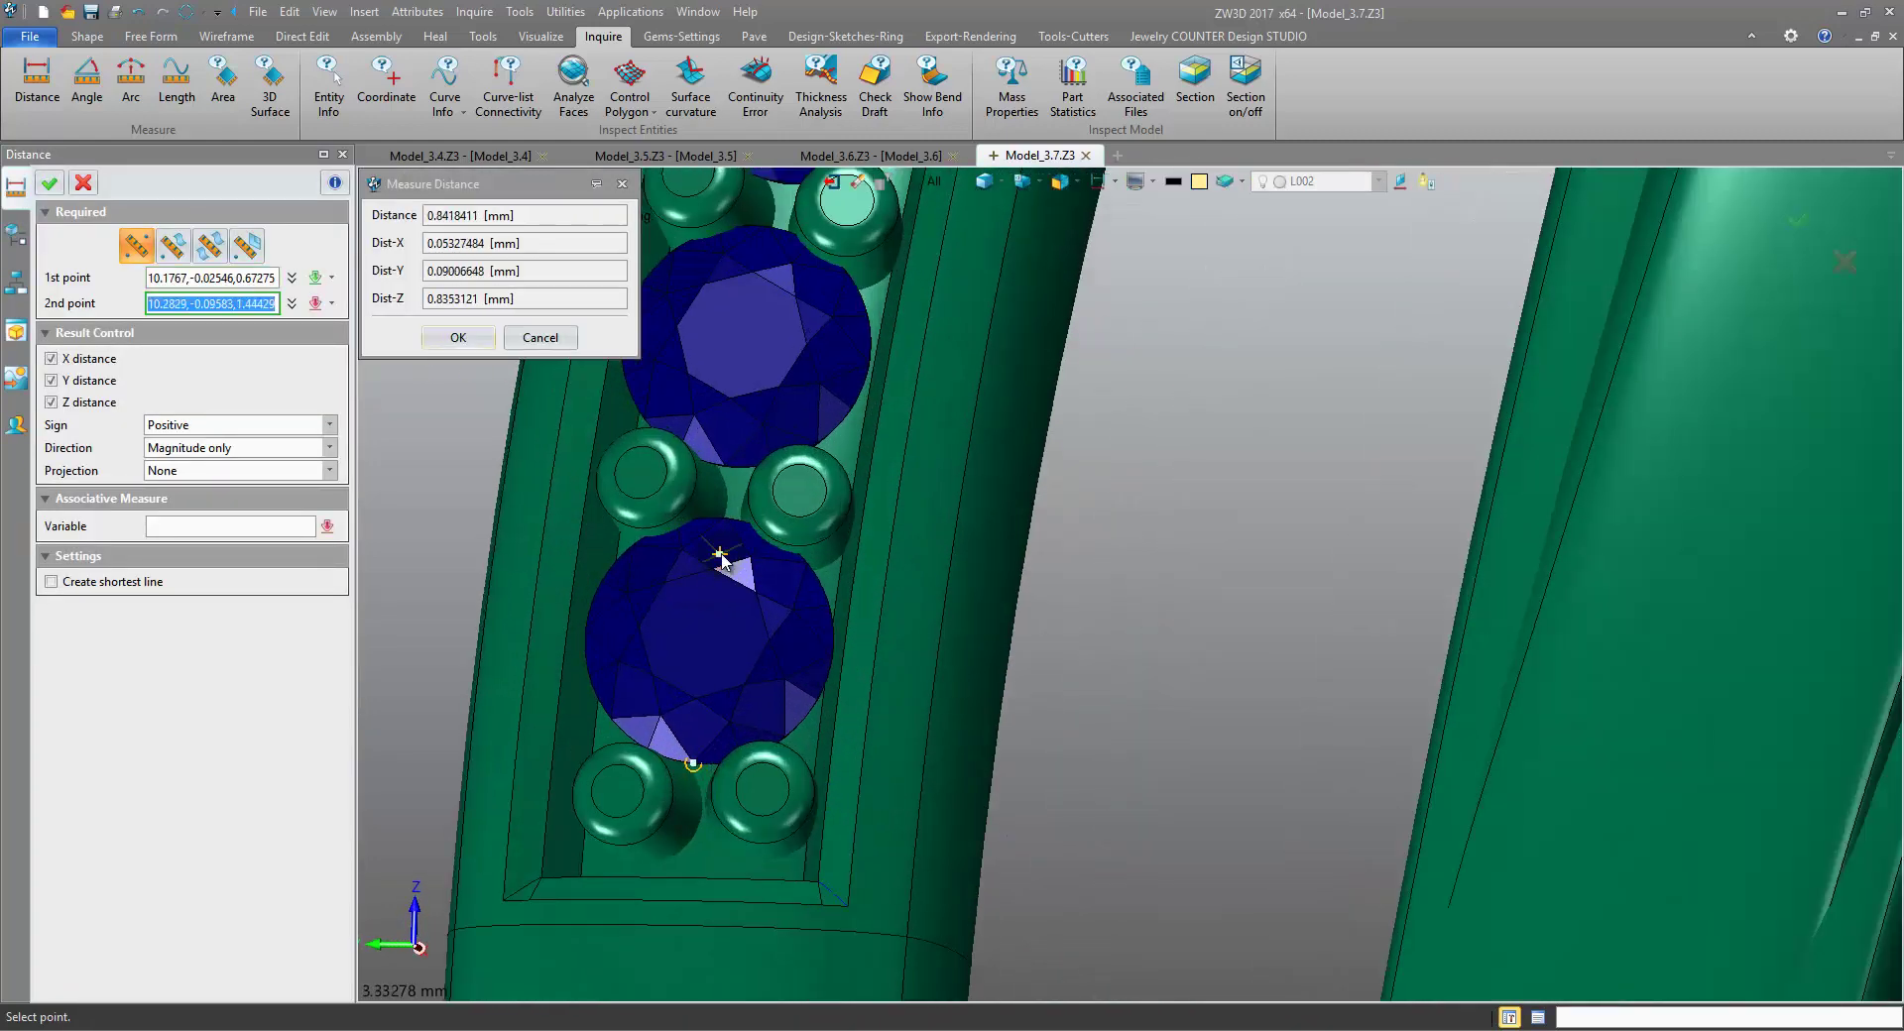
pyautogui.click(548, 347)
pyautogui.press('Escape')
# - Measure a halo stone beside the centre stone along the direction of its row
pyautogui.scroll(-6, 636, 417)
pyautogui.moveTo(645, 422); pyautogui.dragTo(734, 424, button='right')
pyautogui.middleClick(754, 528)
pyautogui.moveTo(1171, 734); pyautogui.dragTo(1423, 700, button='right')
pyautogui.scroll(3, 1190, 666)
pyautogui.scroll(2, 1415, 757)
pyautogui.scroll(3, 1422, 698)
pyautogui.scroll(3, 1426, 647)
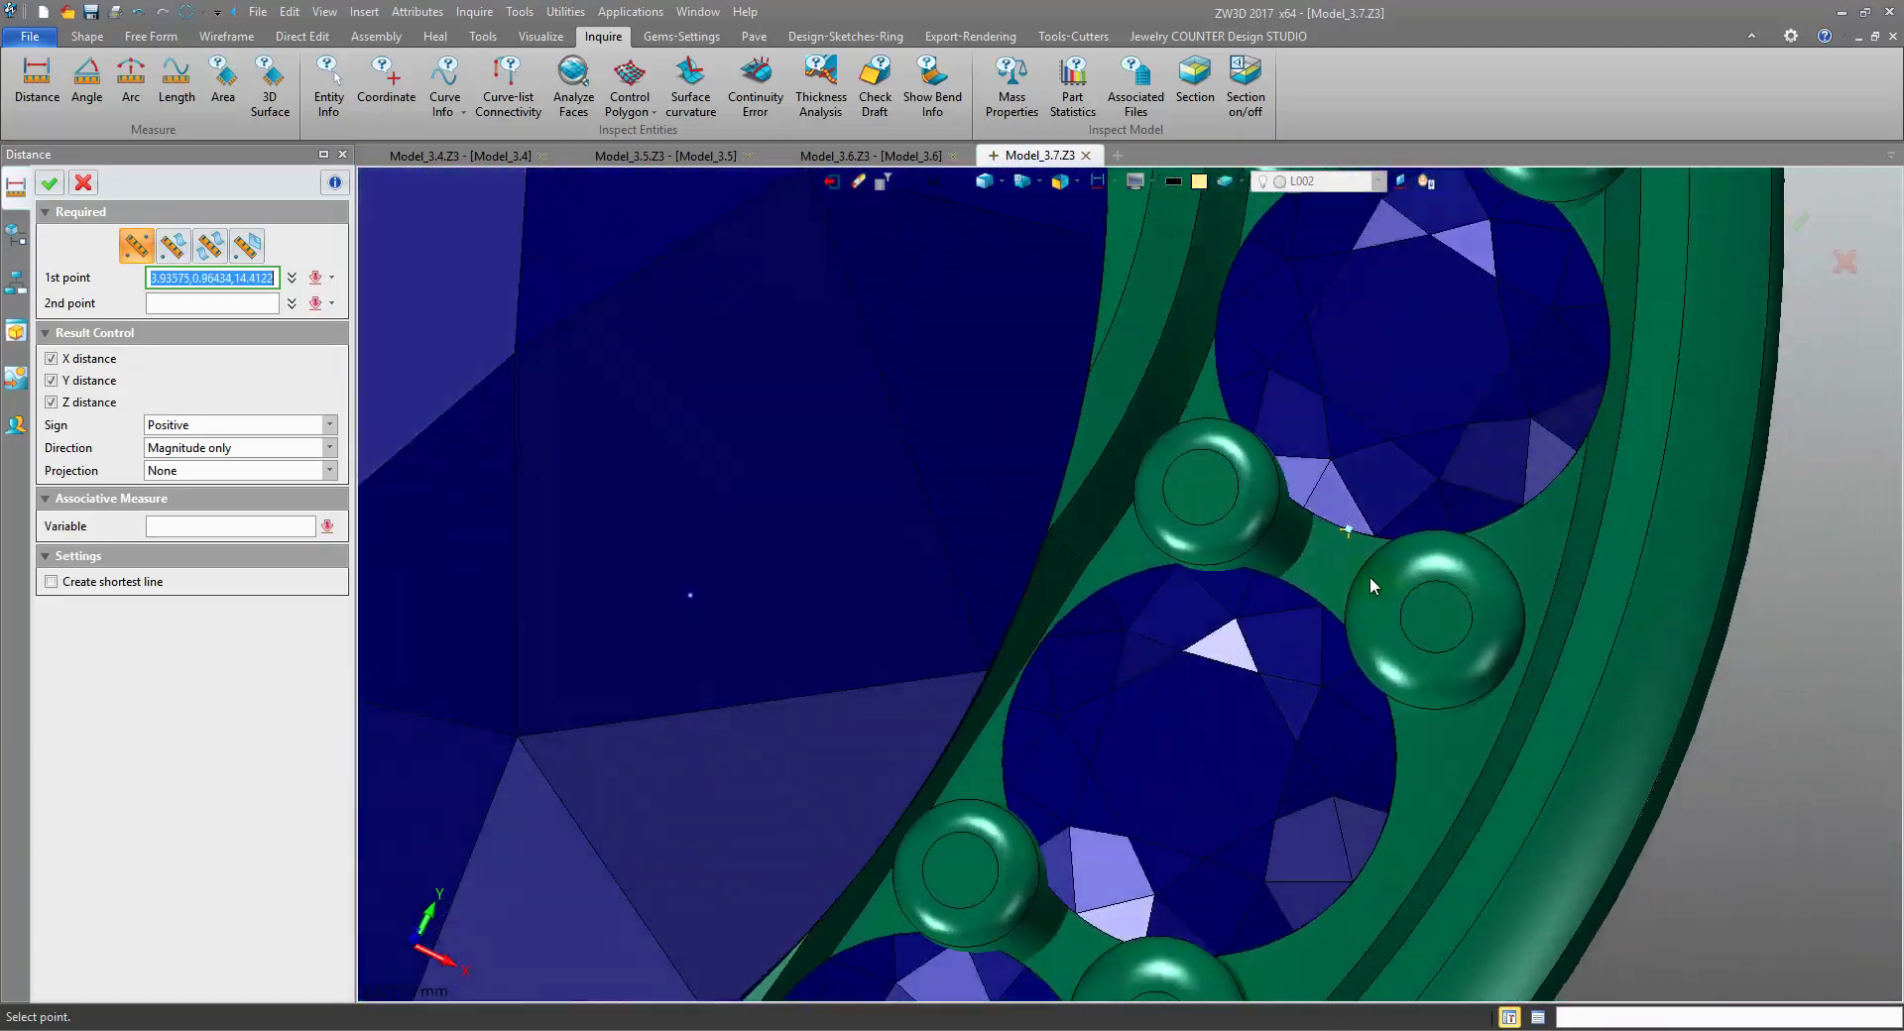
pyautogui.click(1314, 510)
pyautogui.moveTo(1329, 508); pyautogui.dragTo(1374, 306, button='middle')
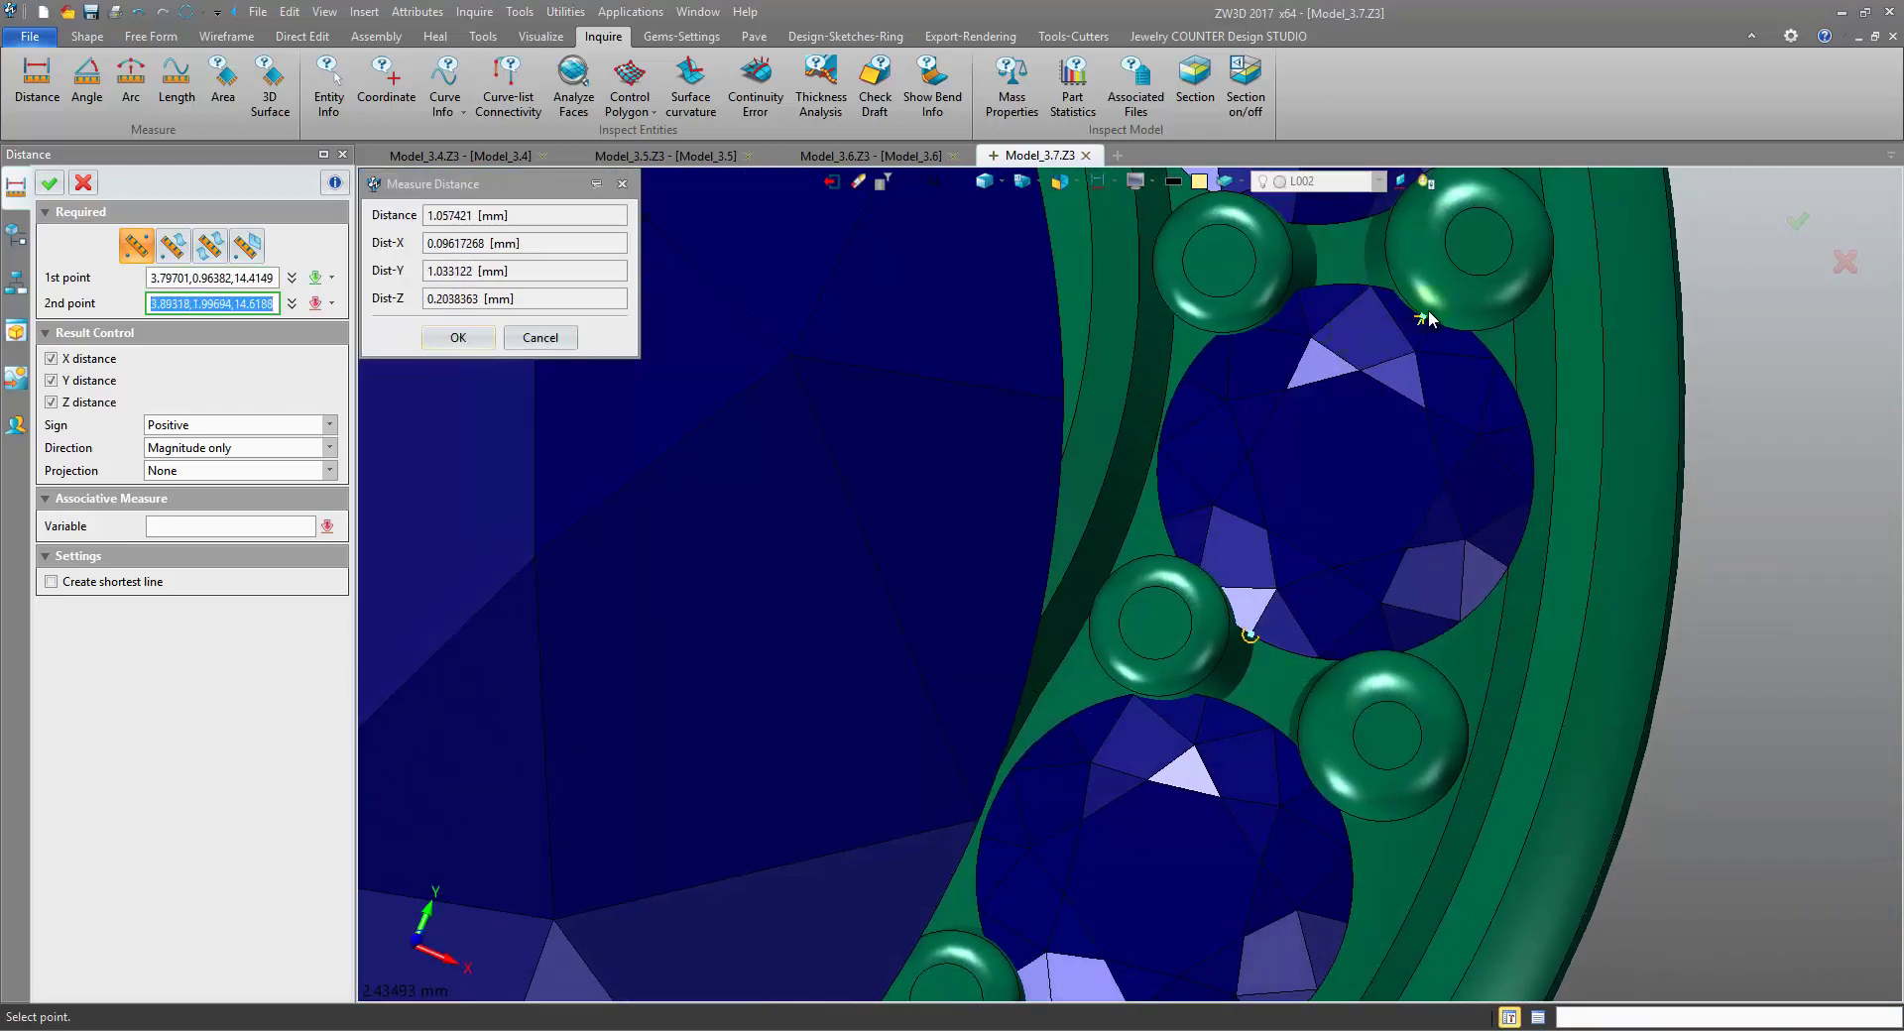
pyautogui.click(540, 337)
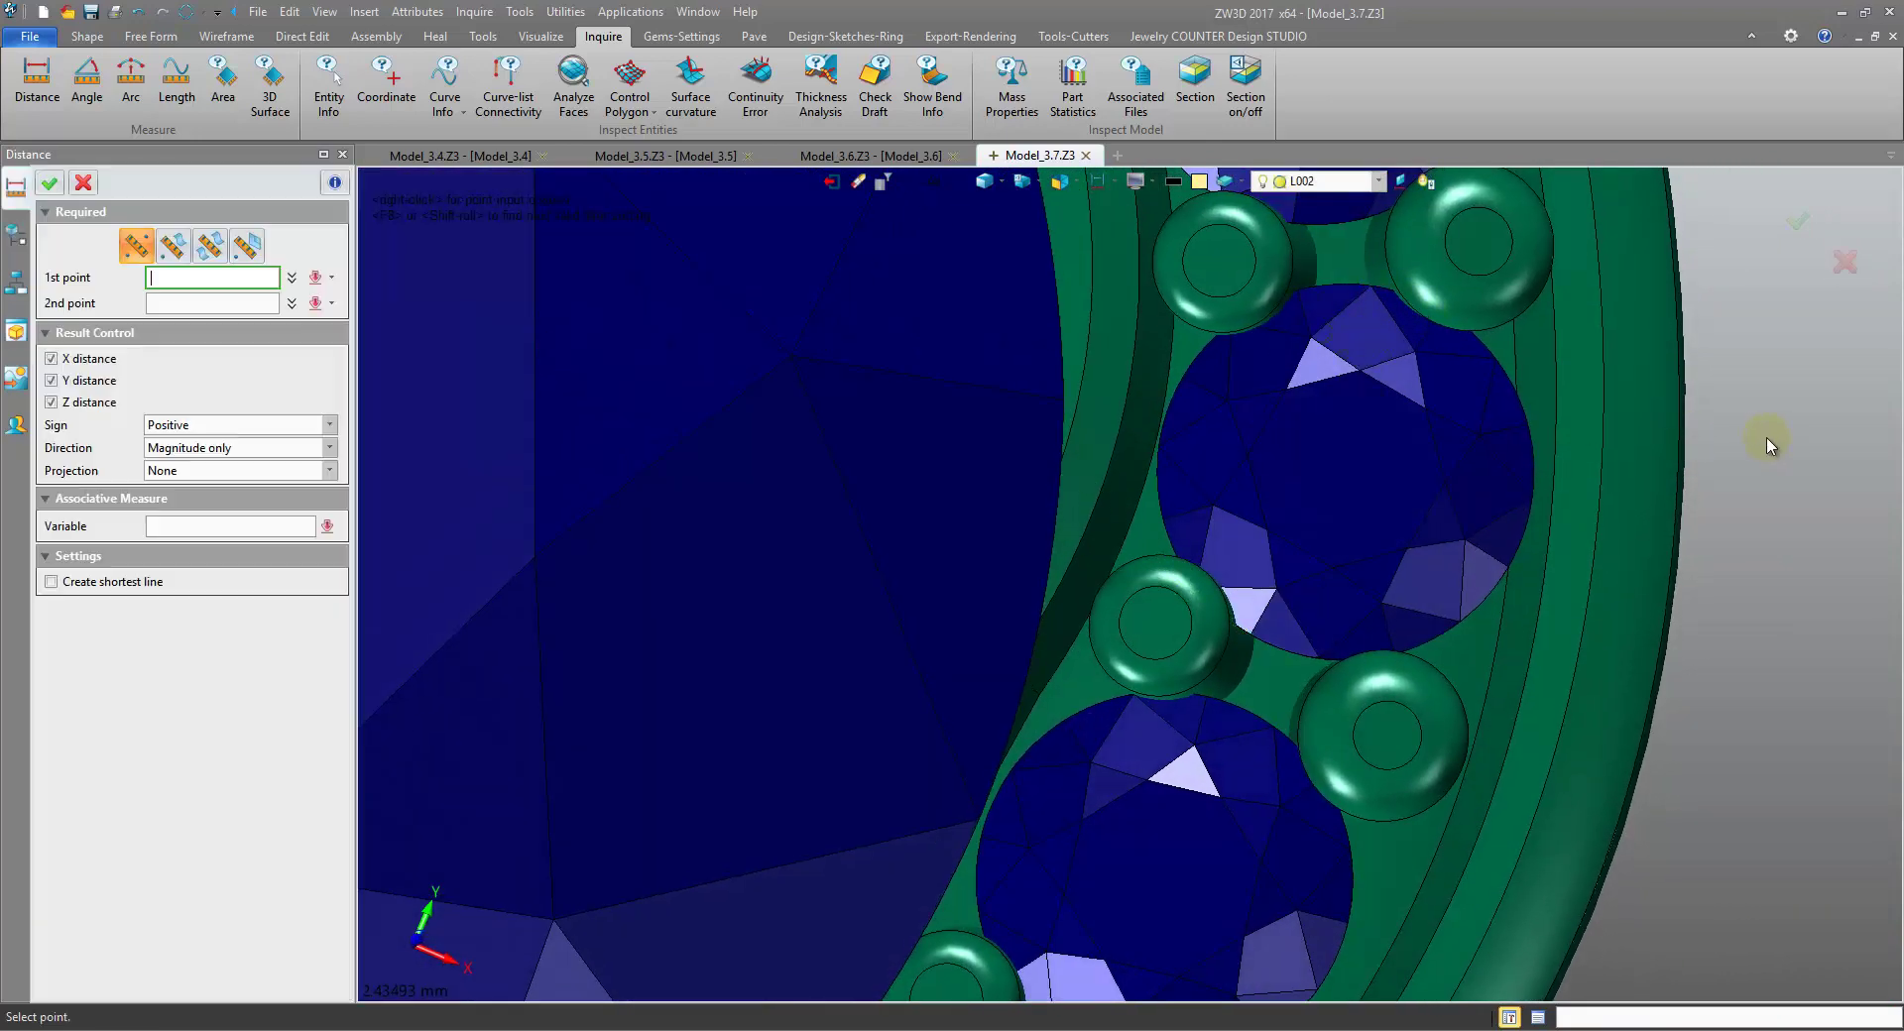
# - Measure the same halo stone across its width, from the outer to the inner edge, and close the Distance tool
pyautogui.click(1533, 500)
pyautogui.click(1225, 520)
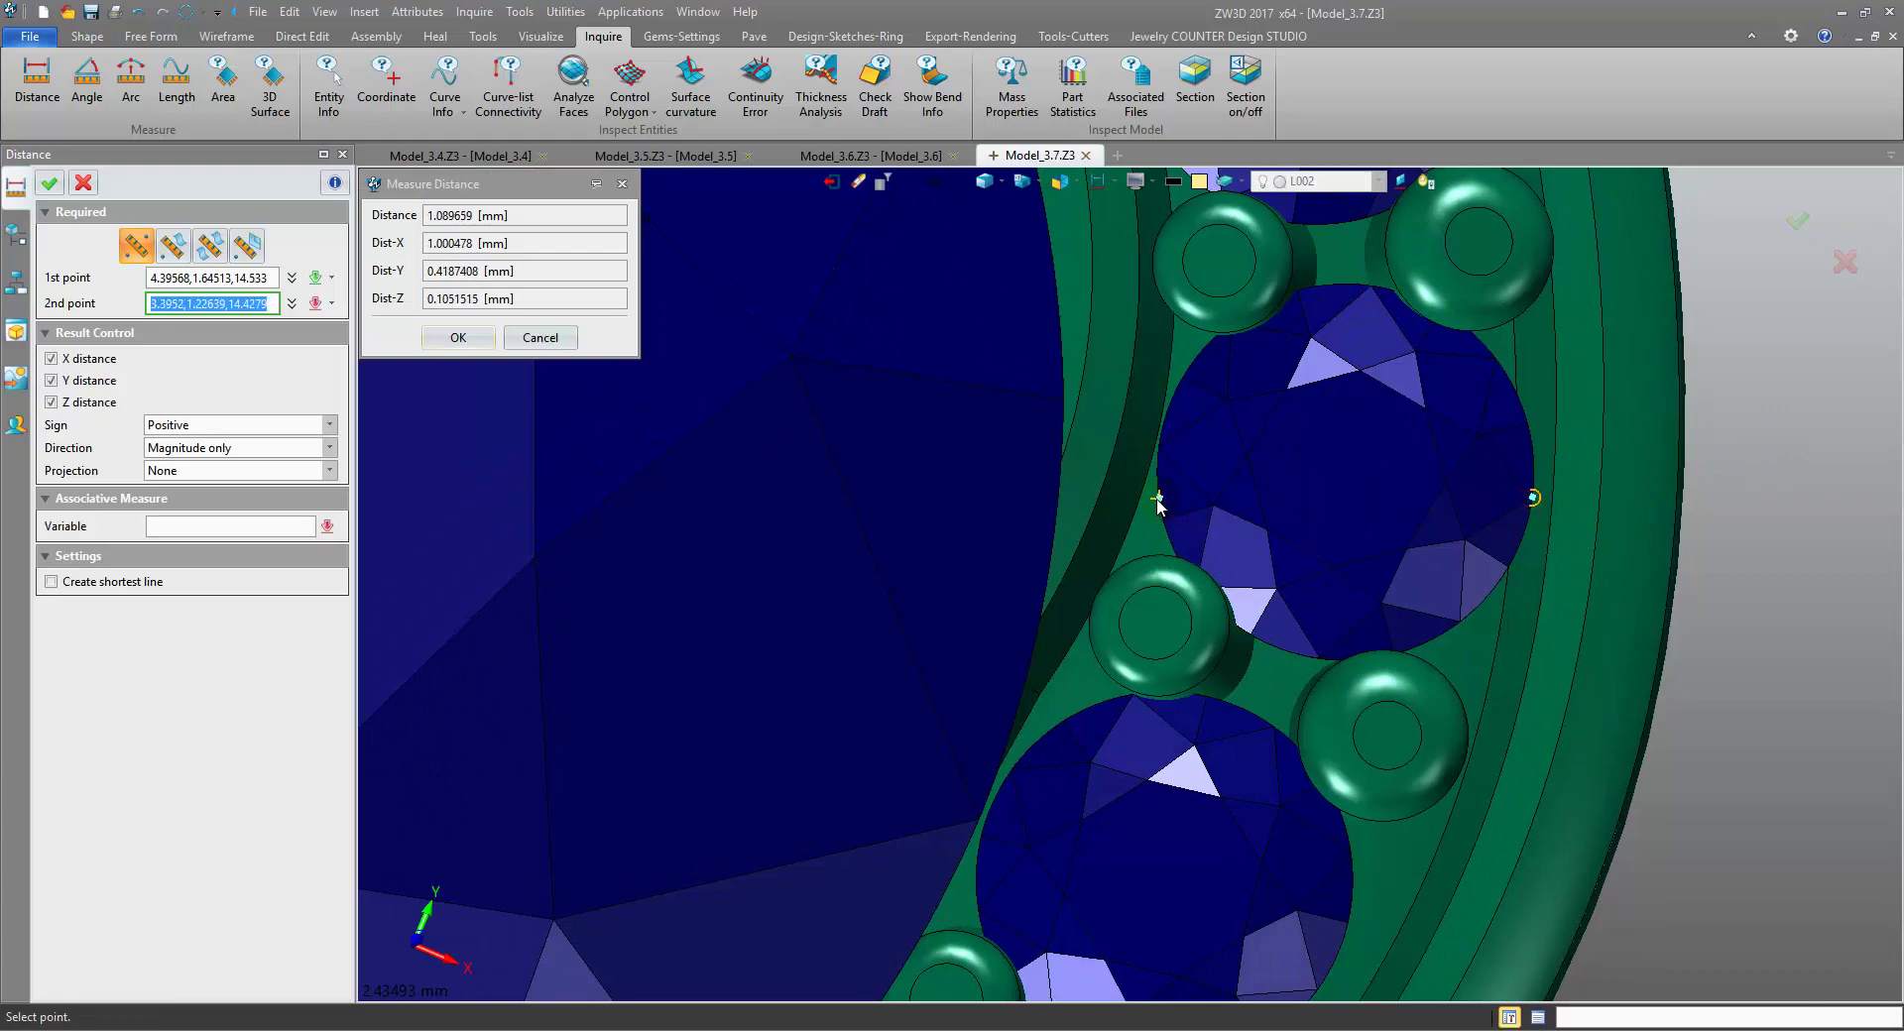
pyautogui.click(574, 333)
pyautogui.scroll(-6, 818, 444)
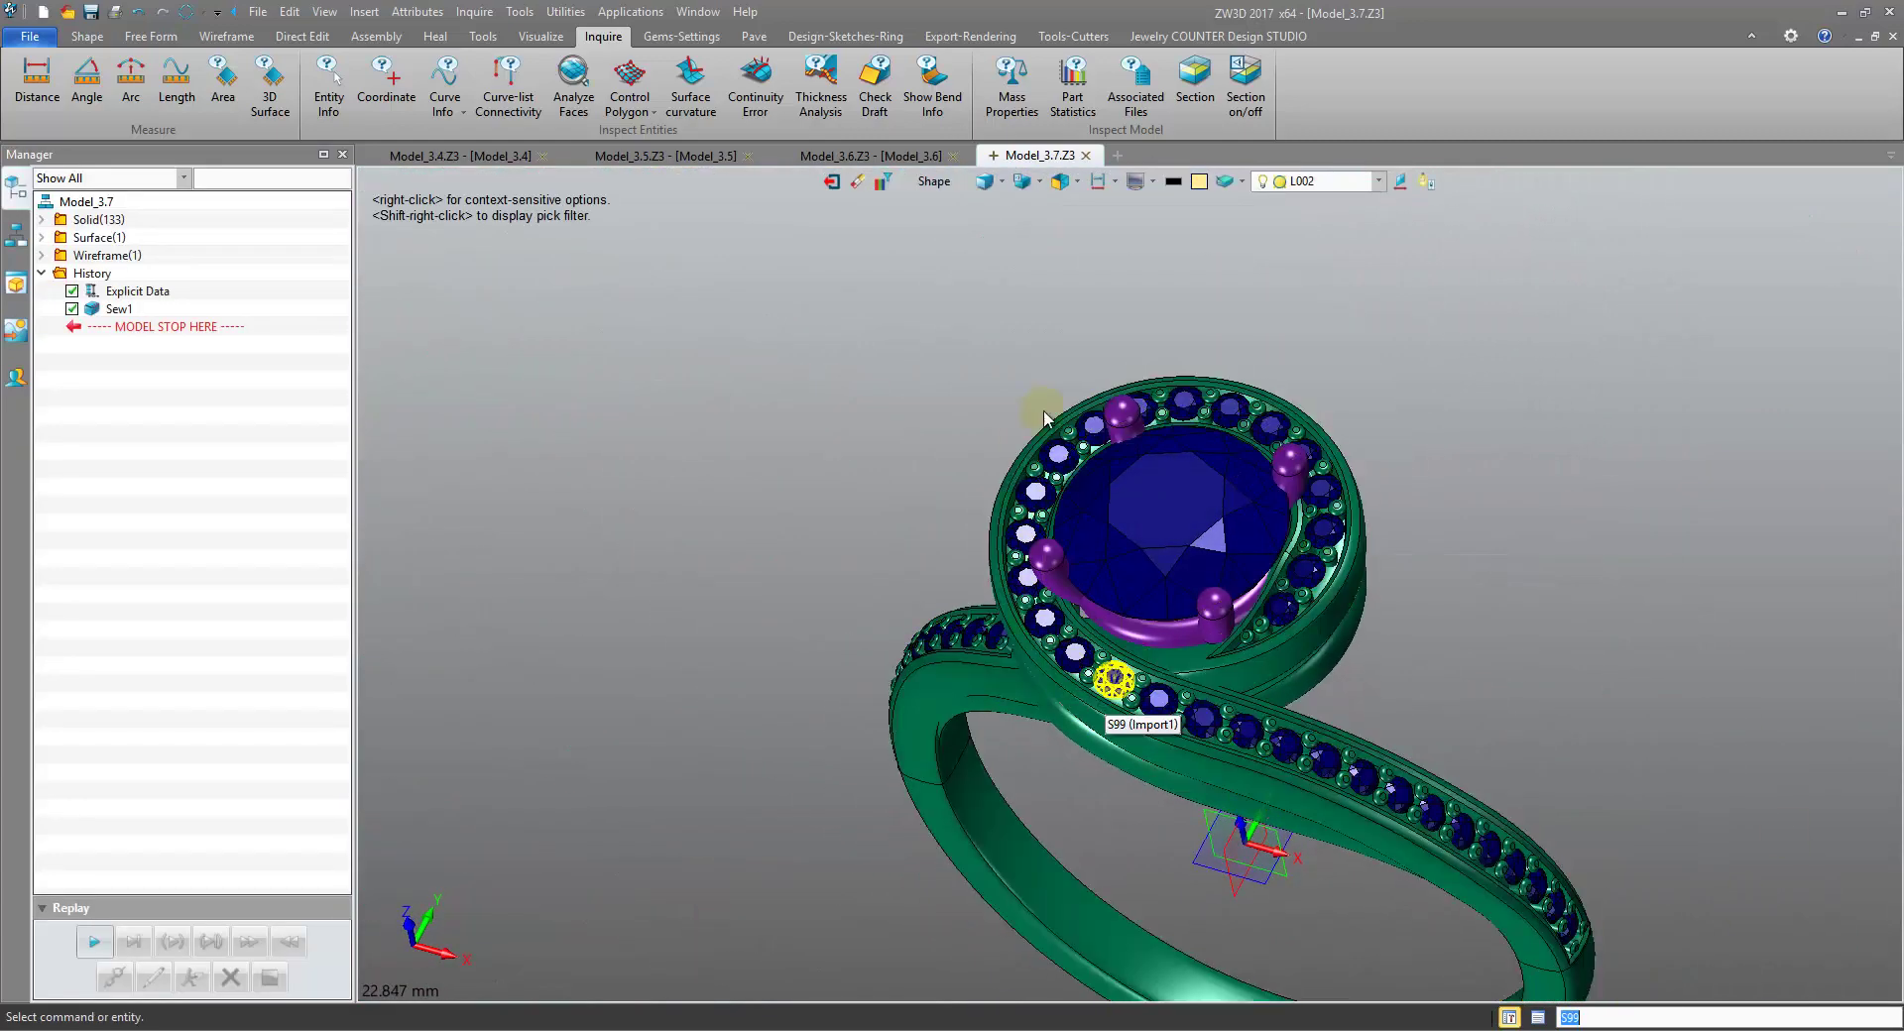
# - Measure the centre stone's diameter between two opposite points on its girdle with the Distance tool
pyautogui.moveTo(1097, 680); pyautogui.dragTo(1029, 537, button='middle')
pyautogui.scroll(4, 1030, 536)
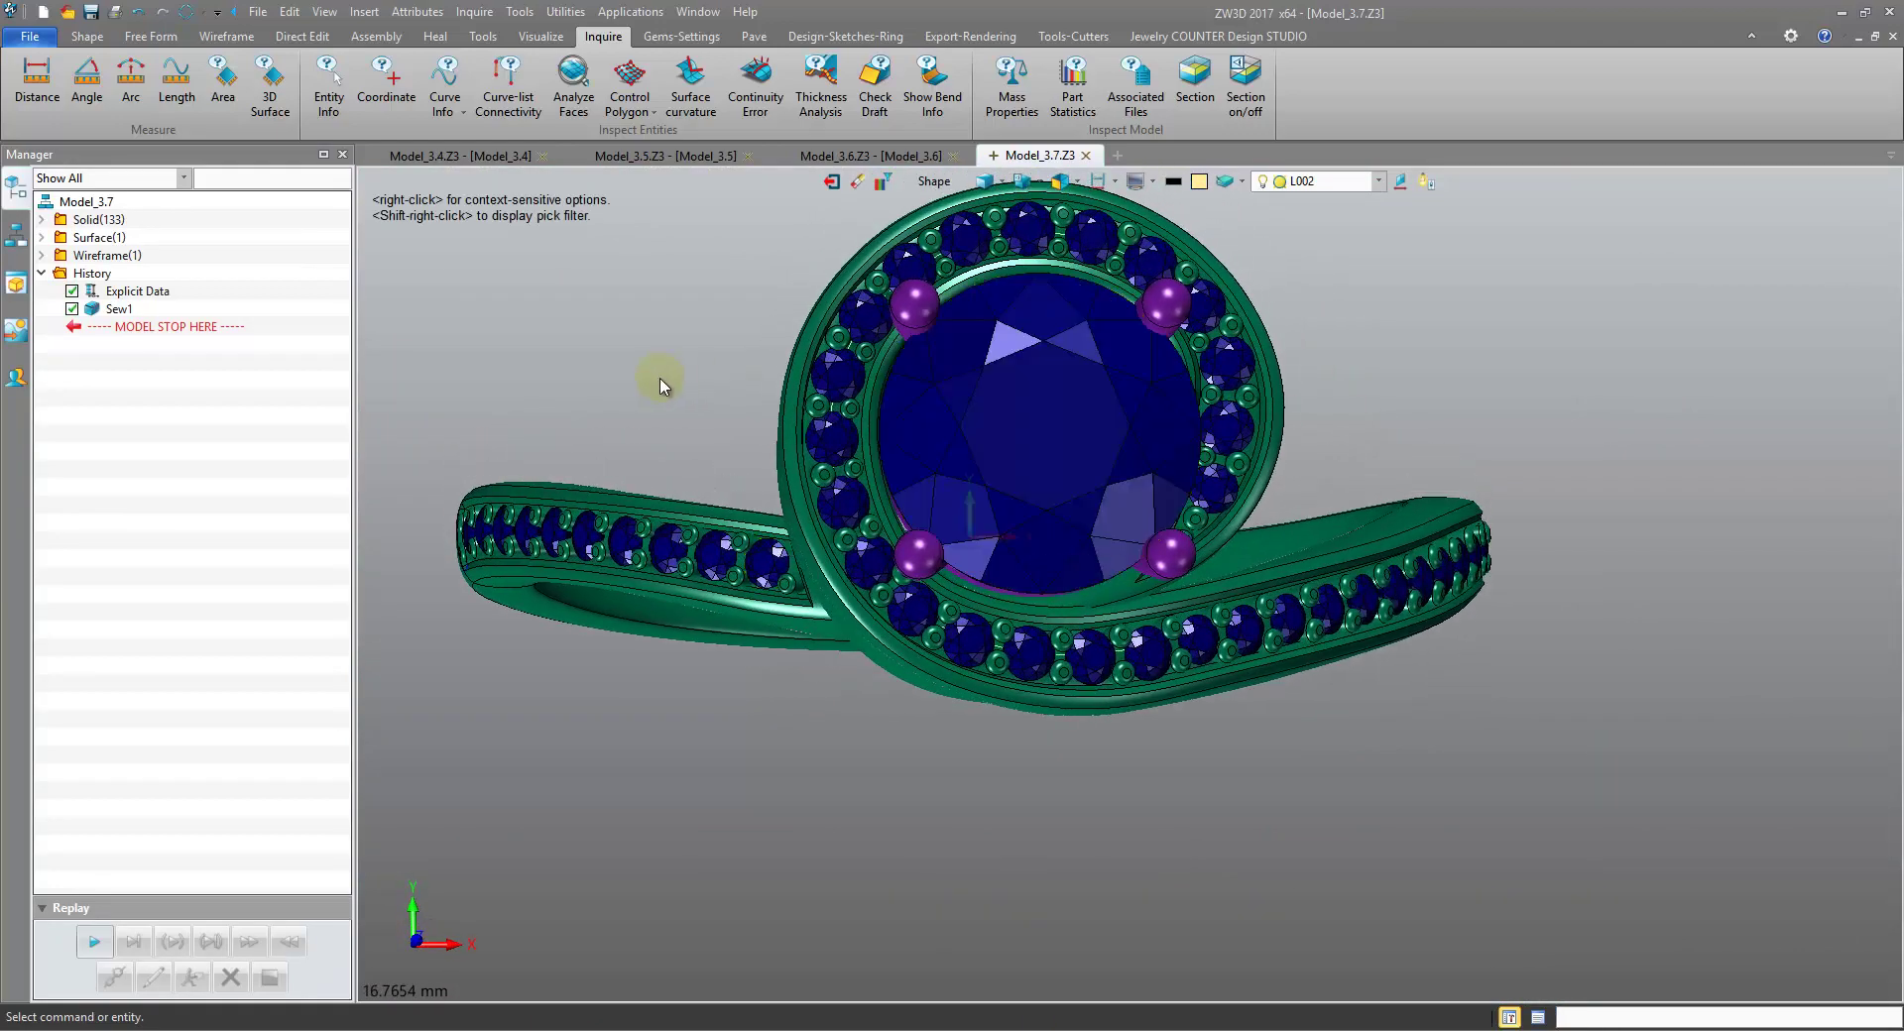
pyautogui.click(36, 80)
pyautogui.scroll(3, 759, 442)
pyautogui.moveTo(768, 396); pyautogui.dragTo(729, 411, button='right')
pyautogui.click(587, 366)
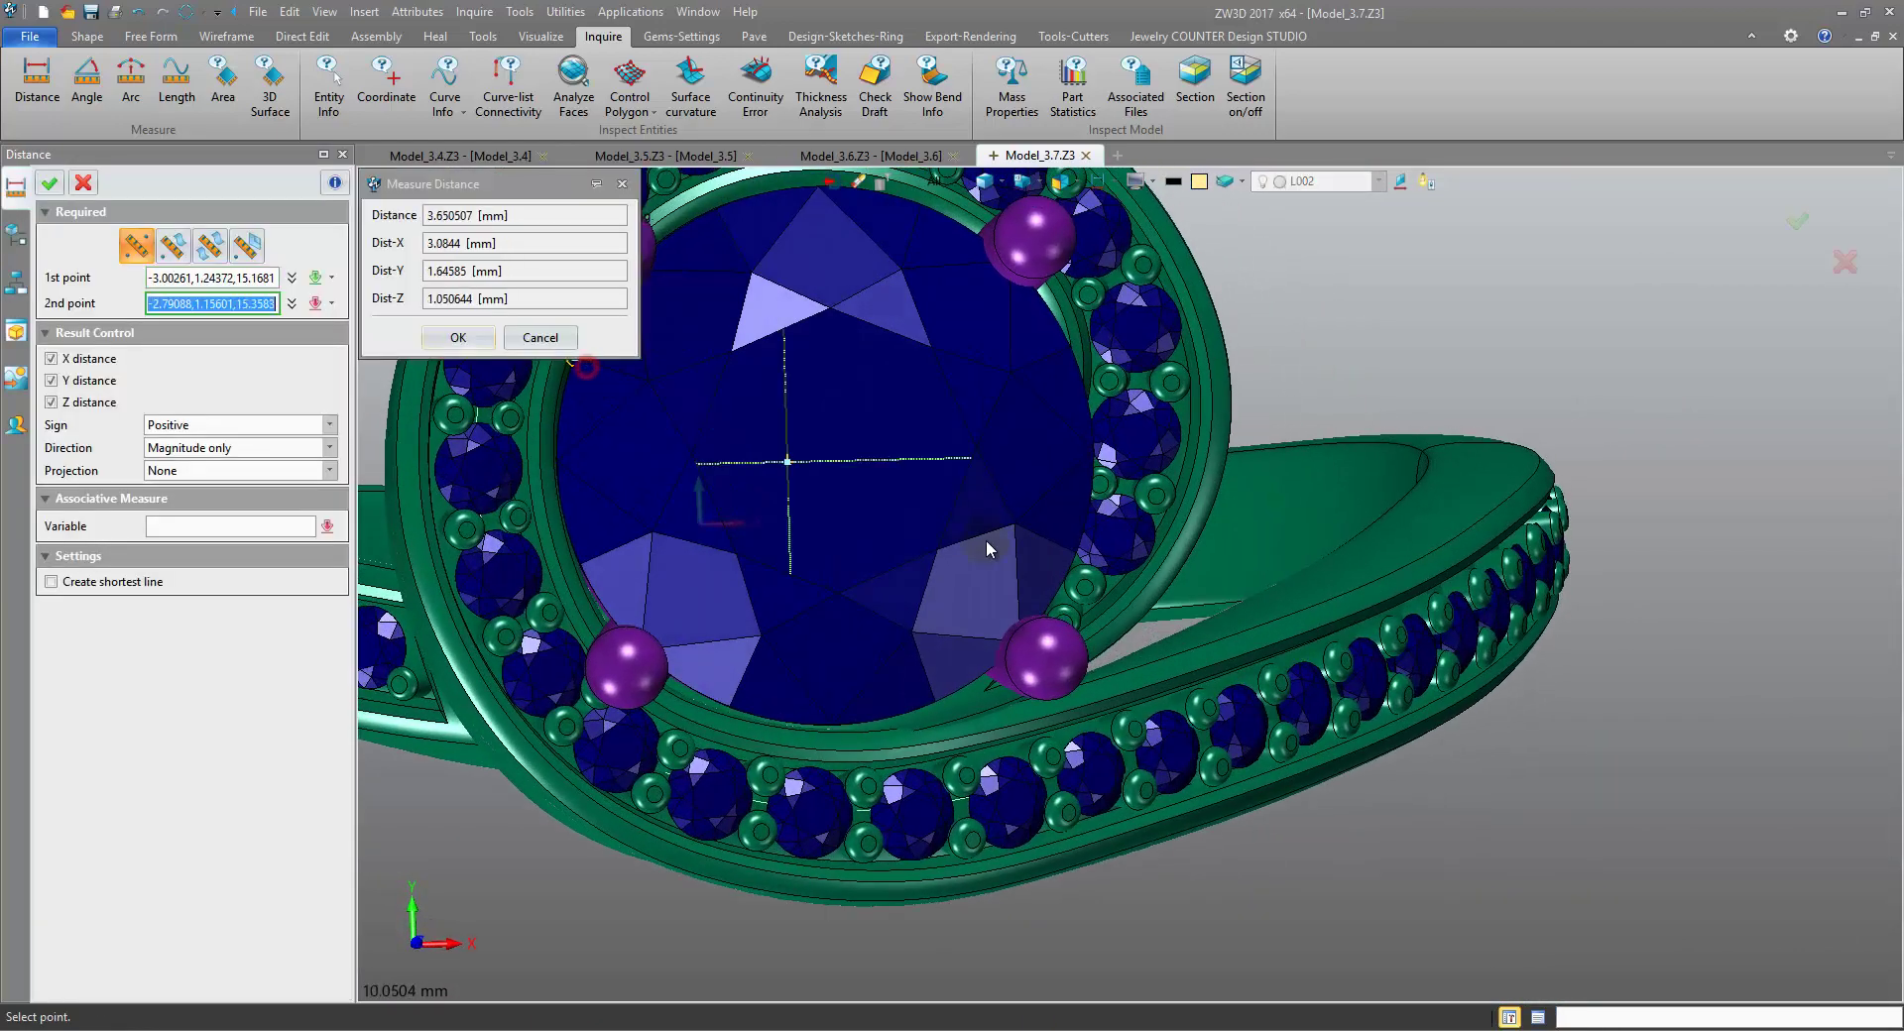
pyautogui.moveTo(1063, 553); pyautogui.dragTo(1068, 542, button='right')
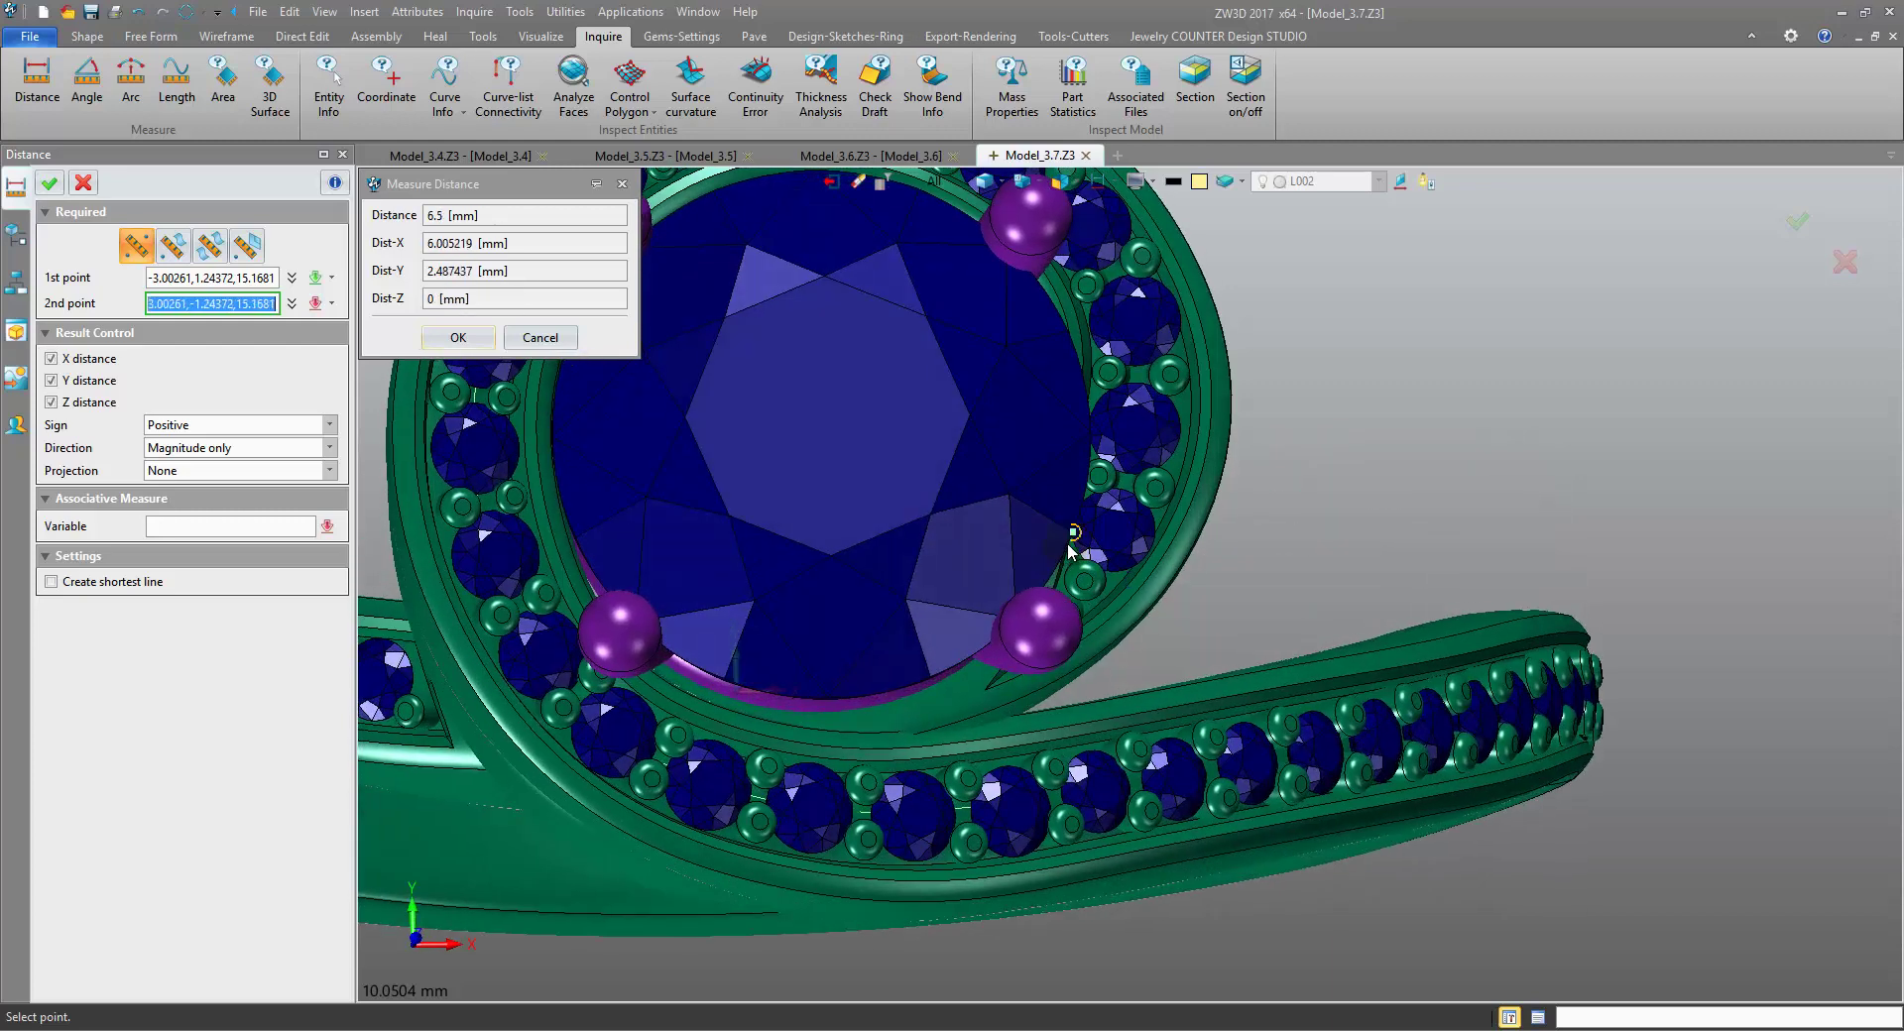
pyautogui.scroll(-4, 1068, 536)
pyautogui.click(540, 339)
# - Copy the horizontal datum plane at the origin along the X axis to a second position inside the ring
pyautogui.moveTo(543, 347); pyautogui.dragTo(892, 457, button='right')
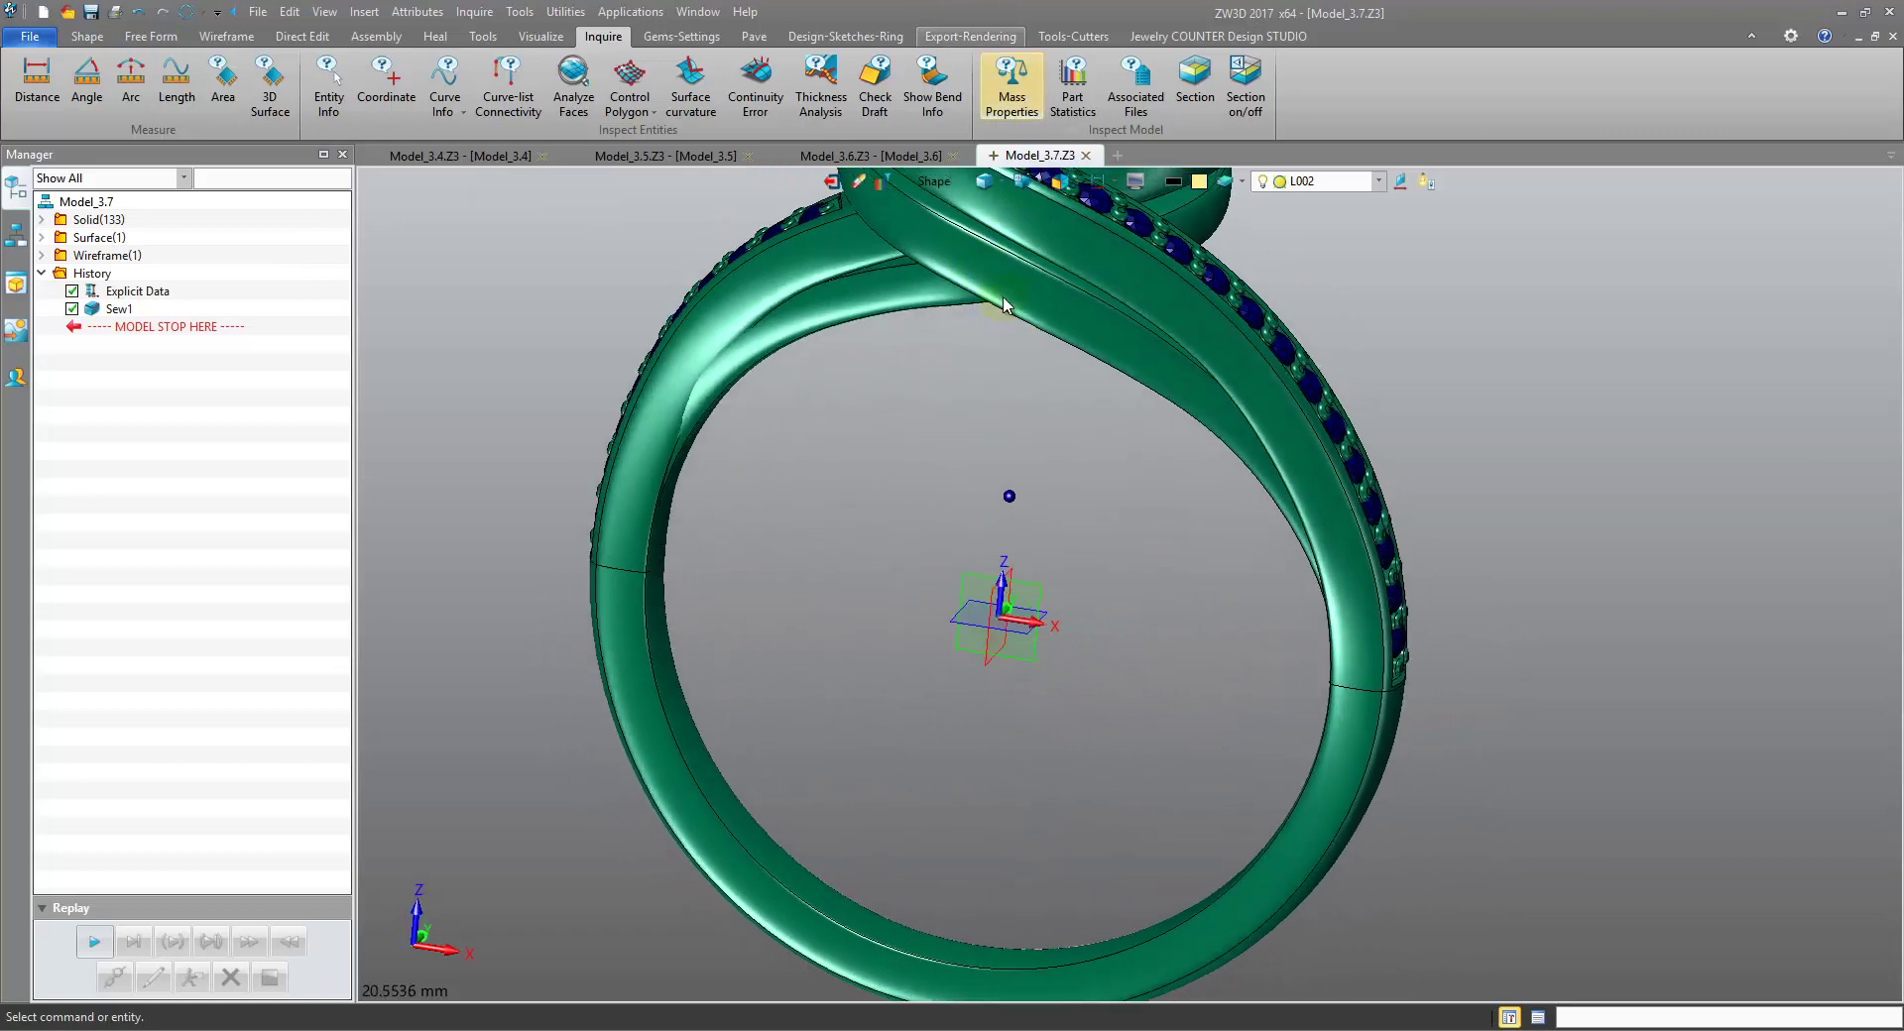
pyautogui.moveTo(1028, 325); pyautogui.dragTo(1136, 217, button='middle')
pyautogui.click(87, 36)
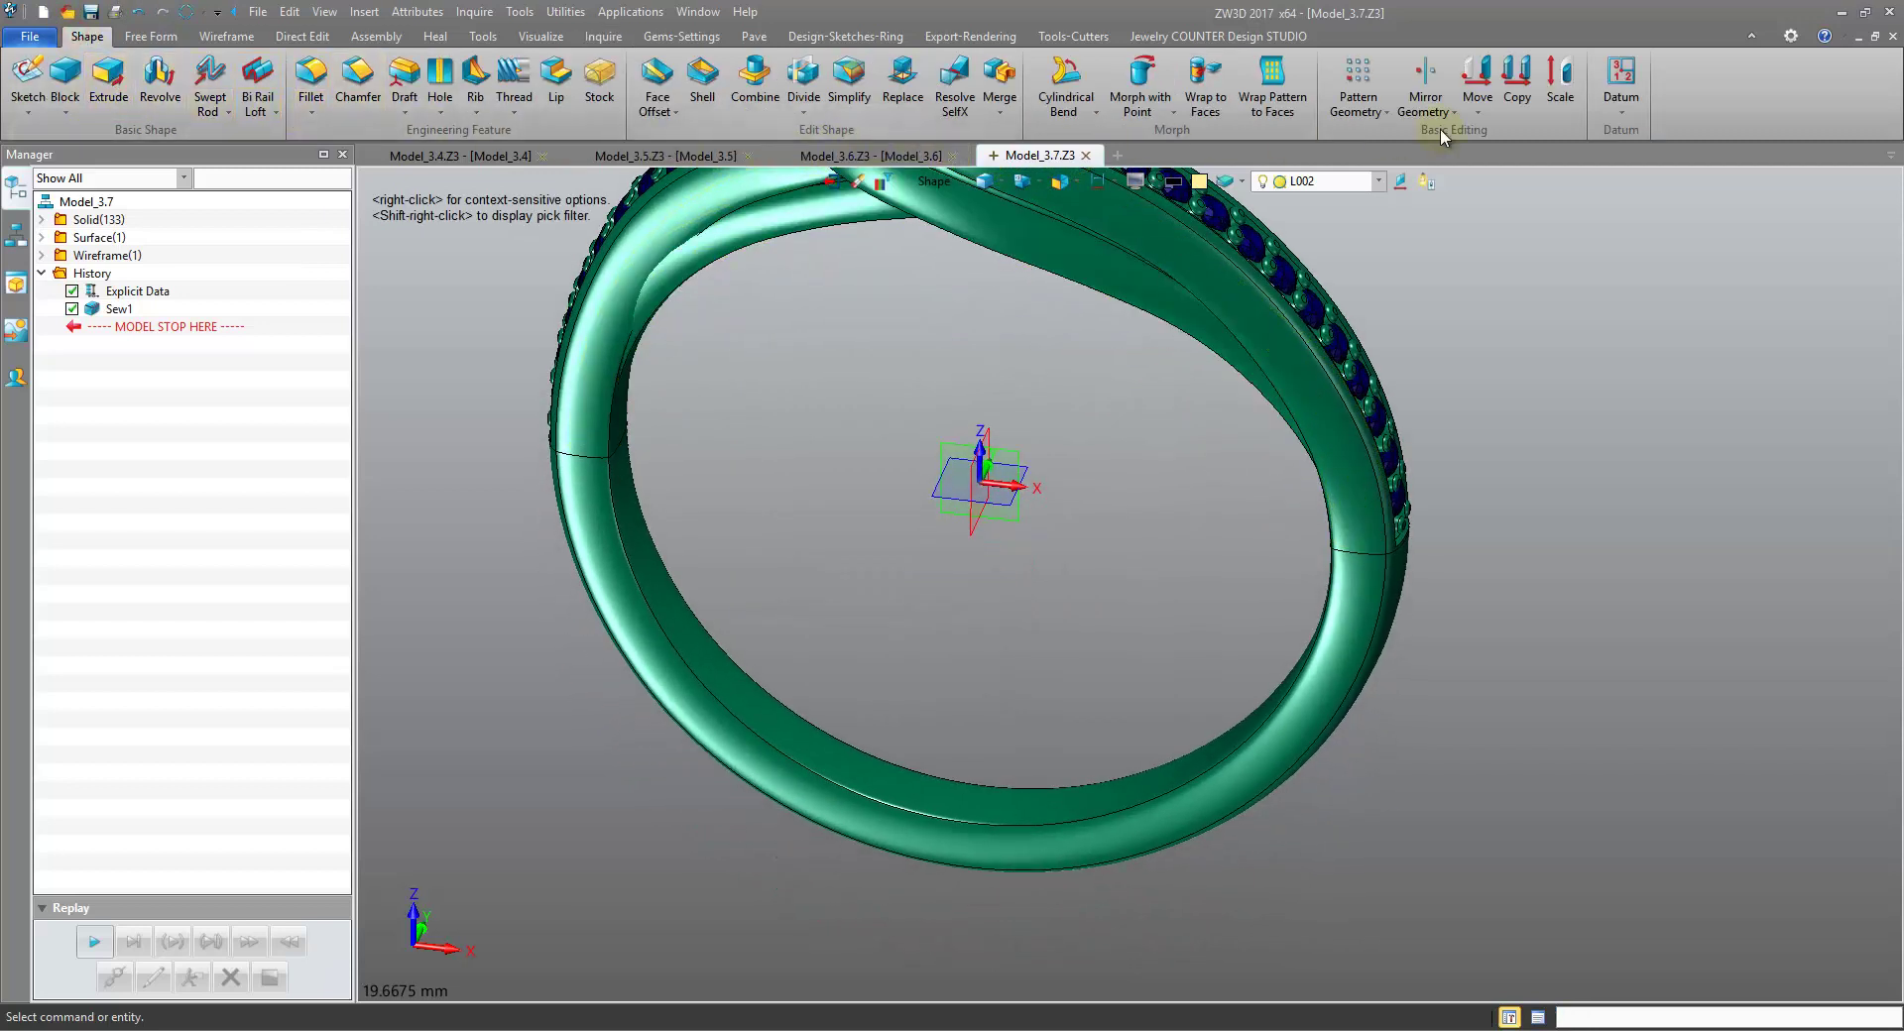
pyautogui.click(1525, 96)
pyautogui.click(940, 185)
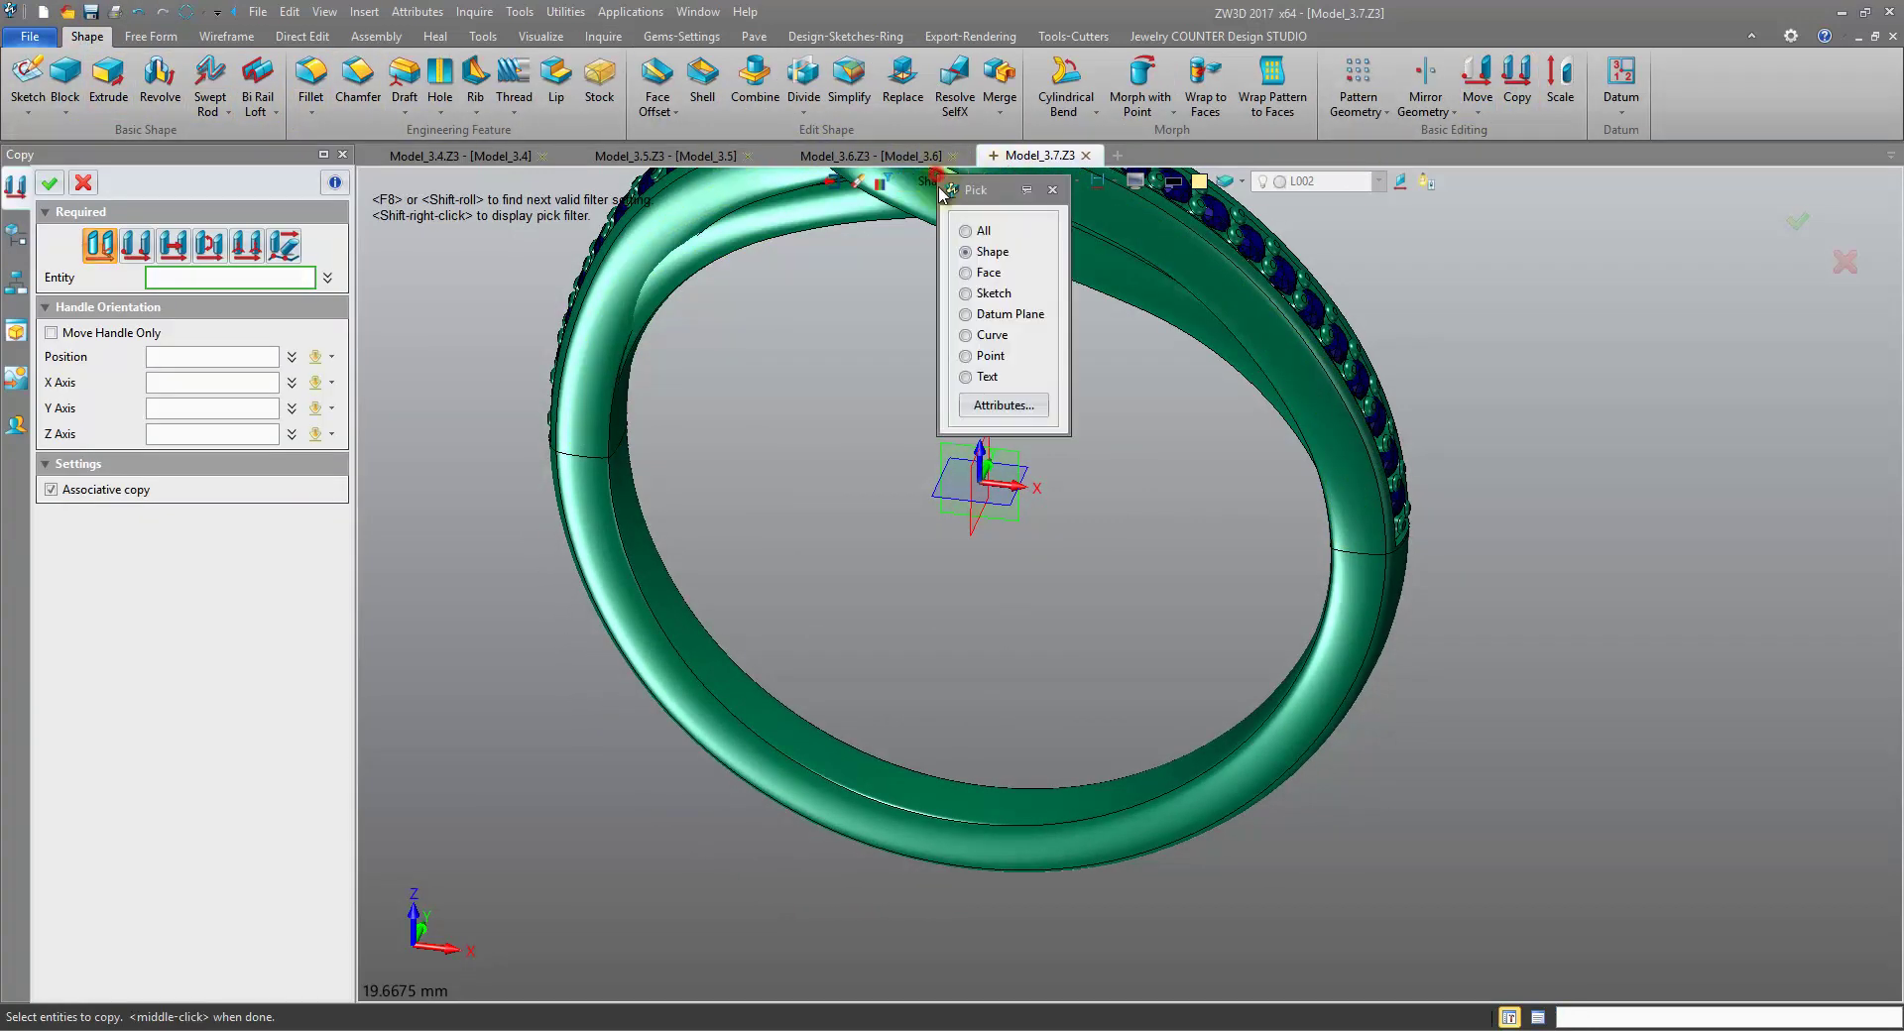
pyautogui.click(1025, 319)
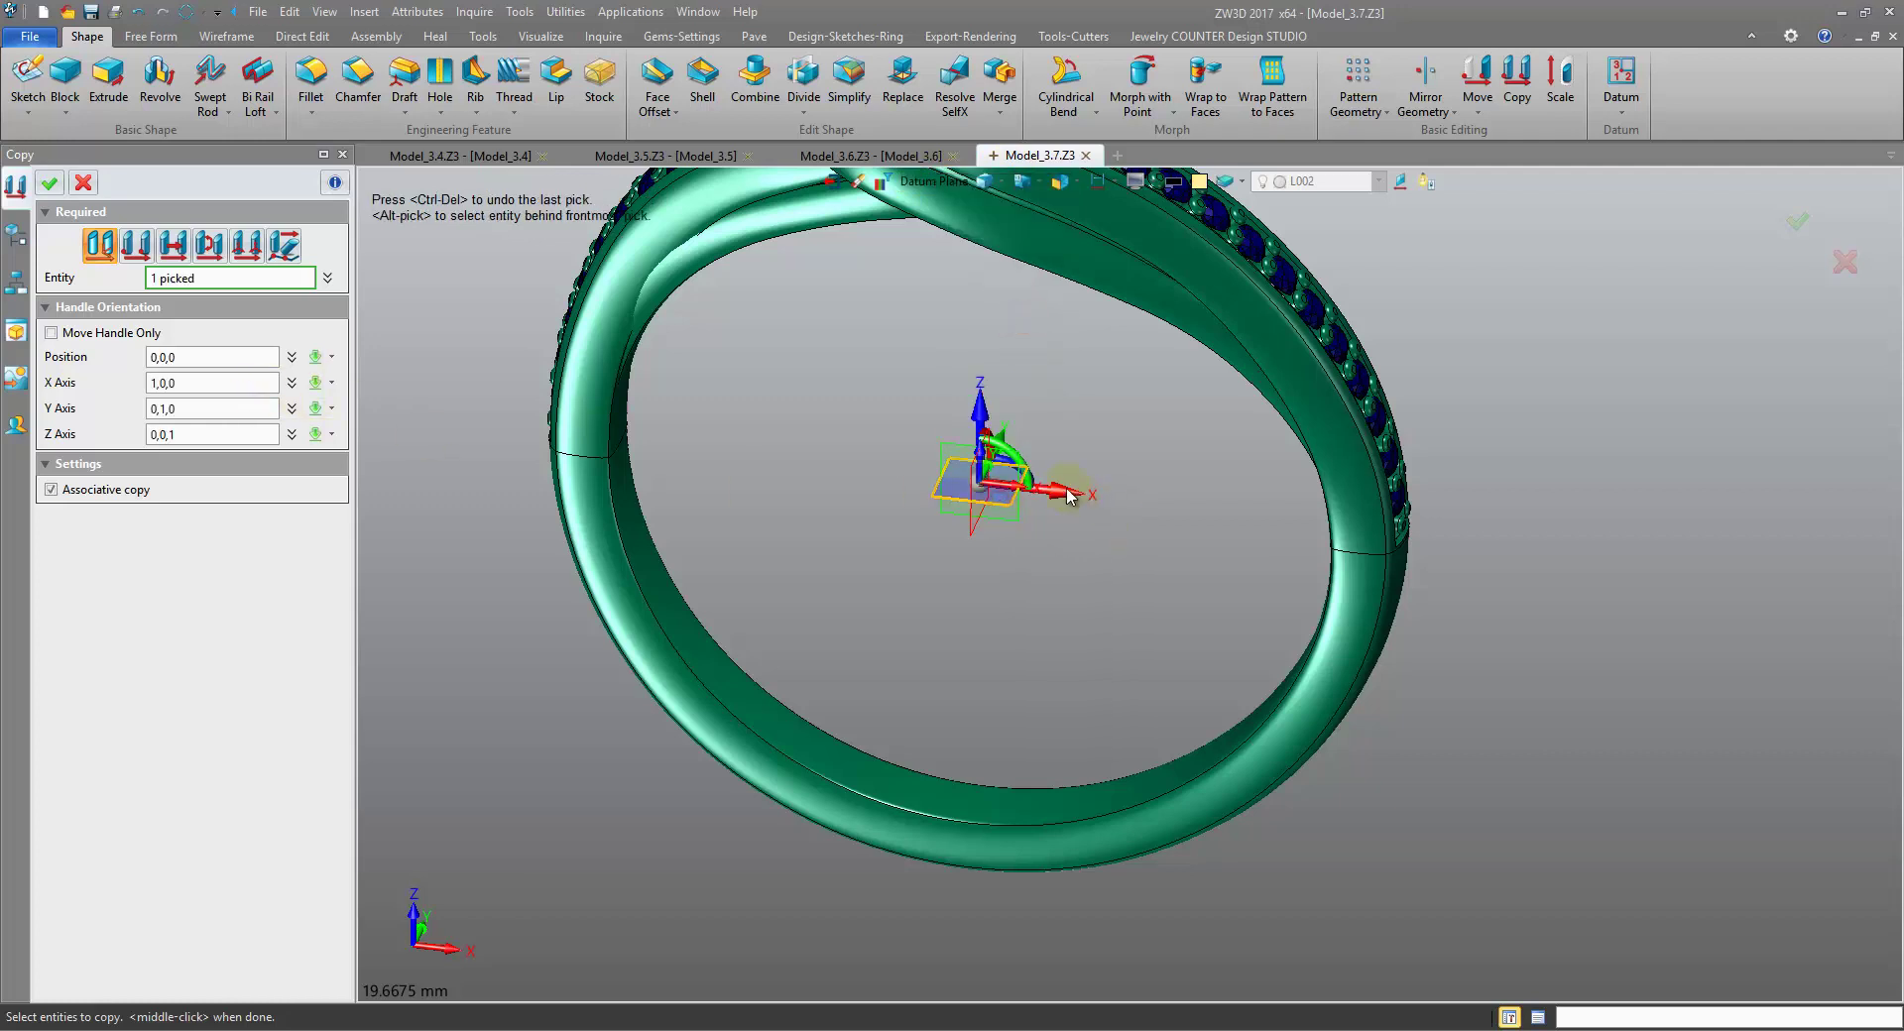
pyautogui.click(46, 182)
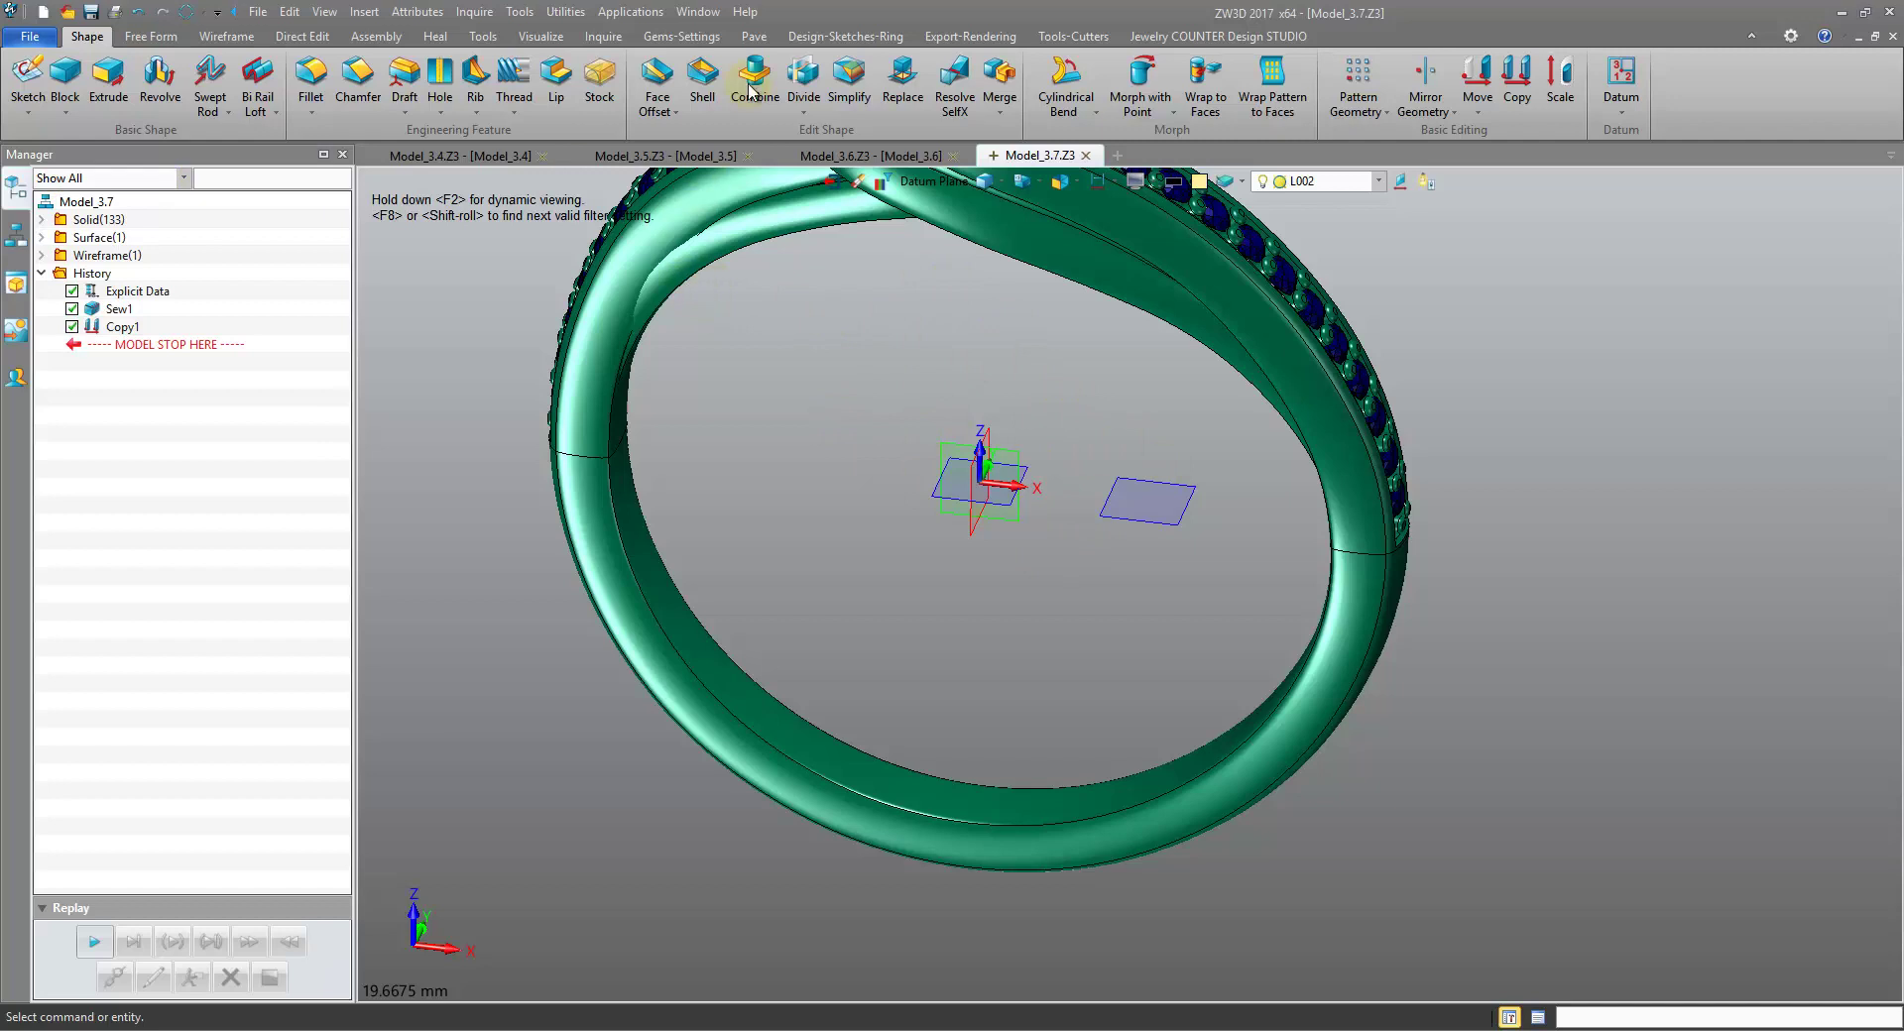
# - Start Place Stones with a round faceted Diamond-White gem and place one stone at the centre of the original datum plane
pyautogui.click(754, 37)
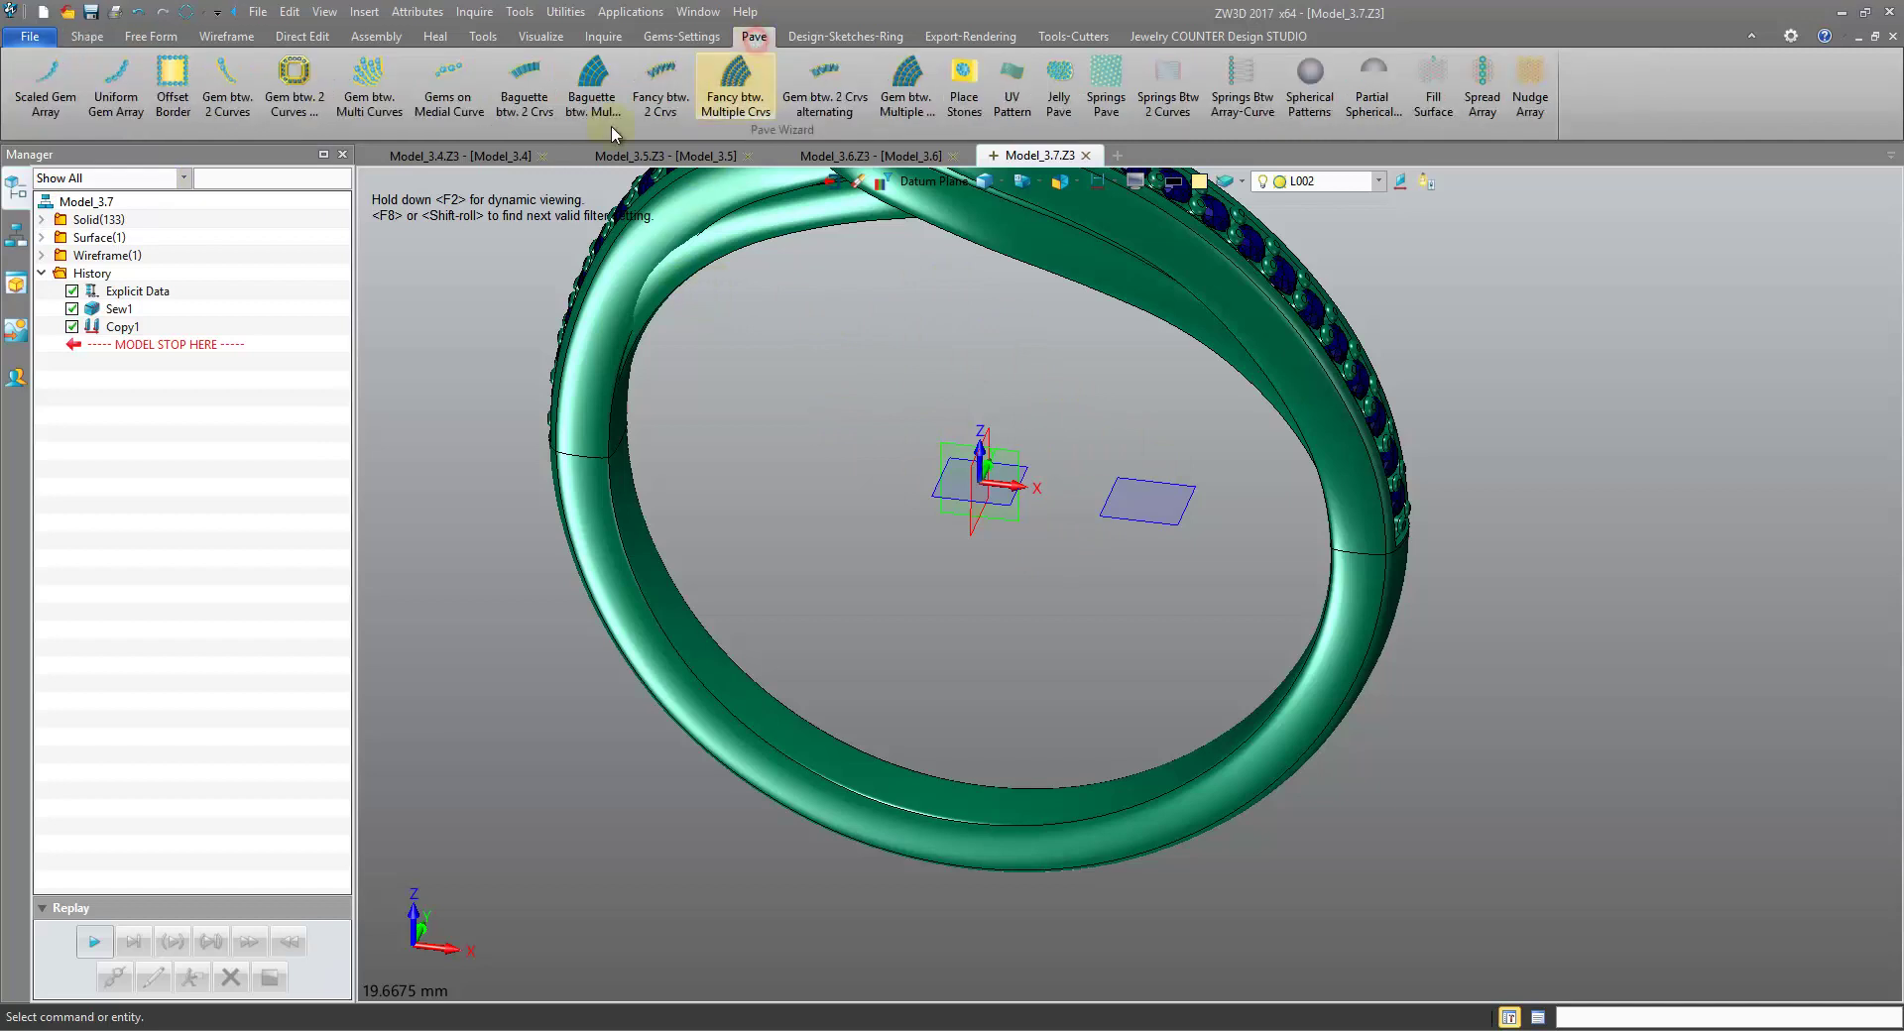
pyautogui.click(969, 80)
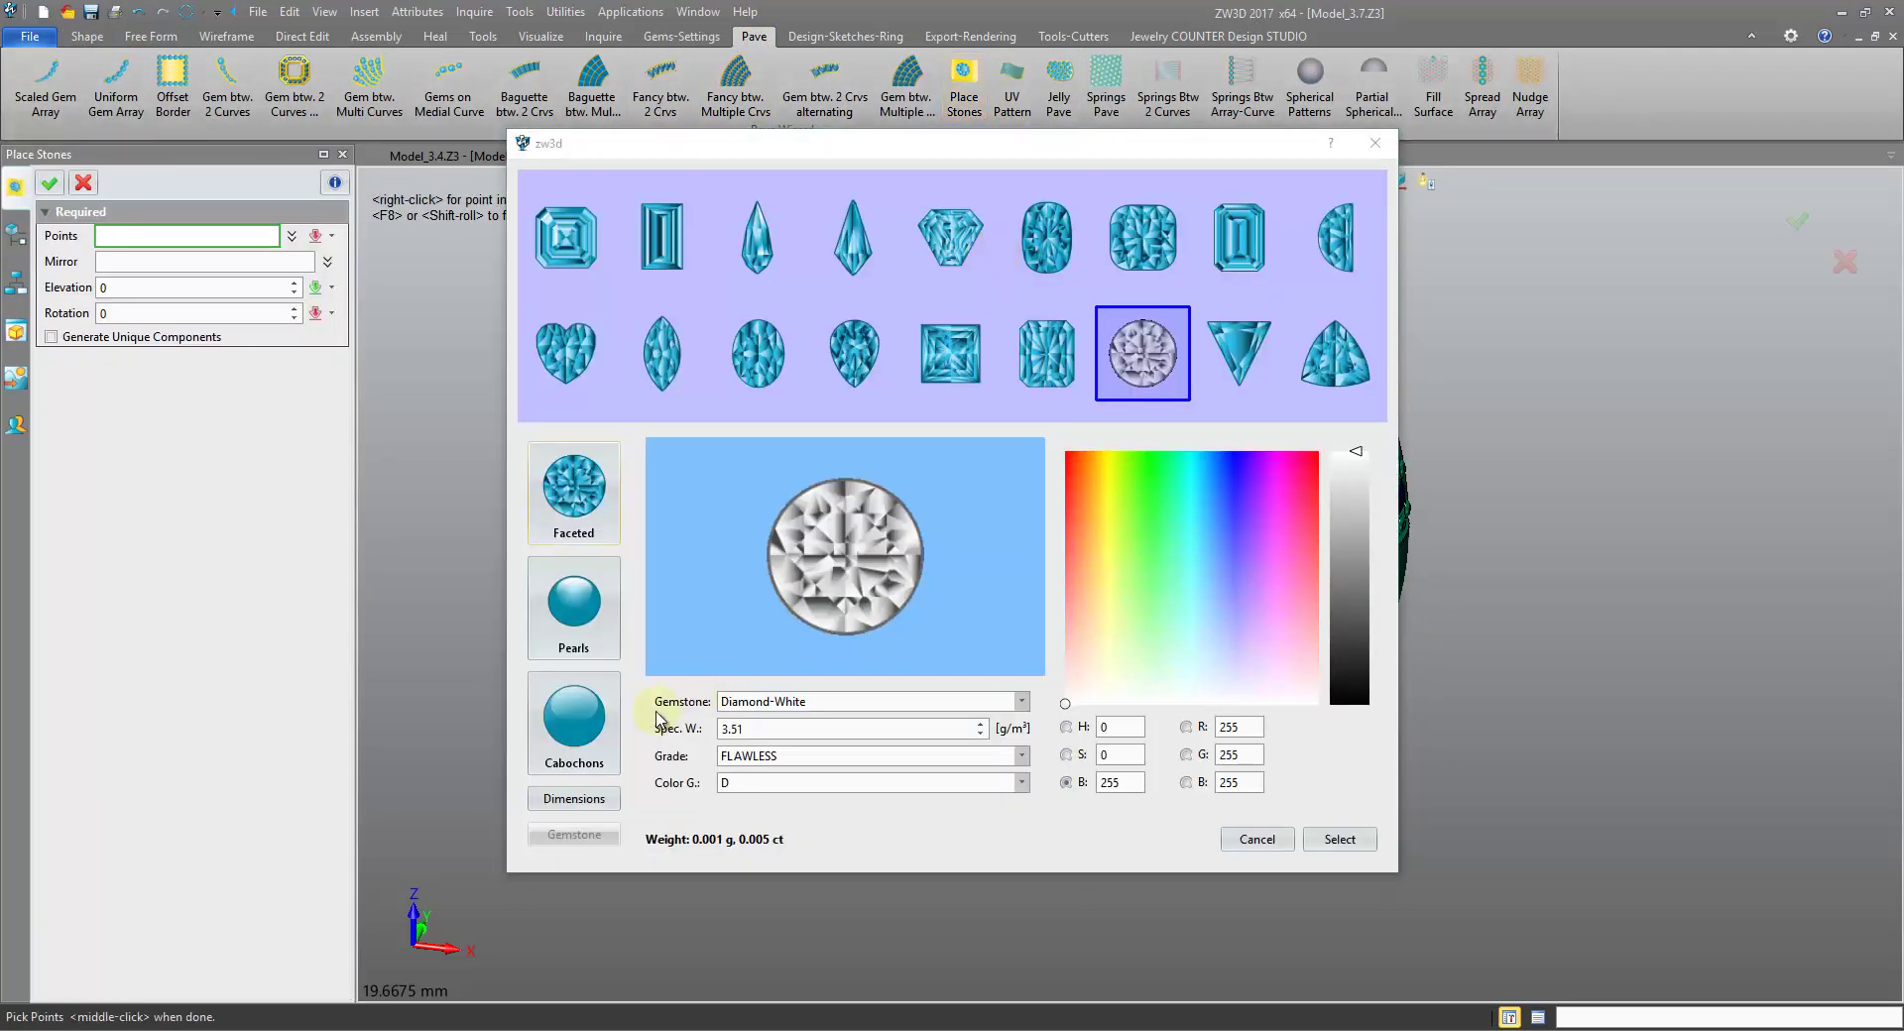
pyautogui.moveTo(1061, 159); pyautogui.dragTo(1781, 141)
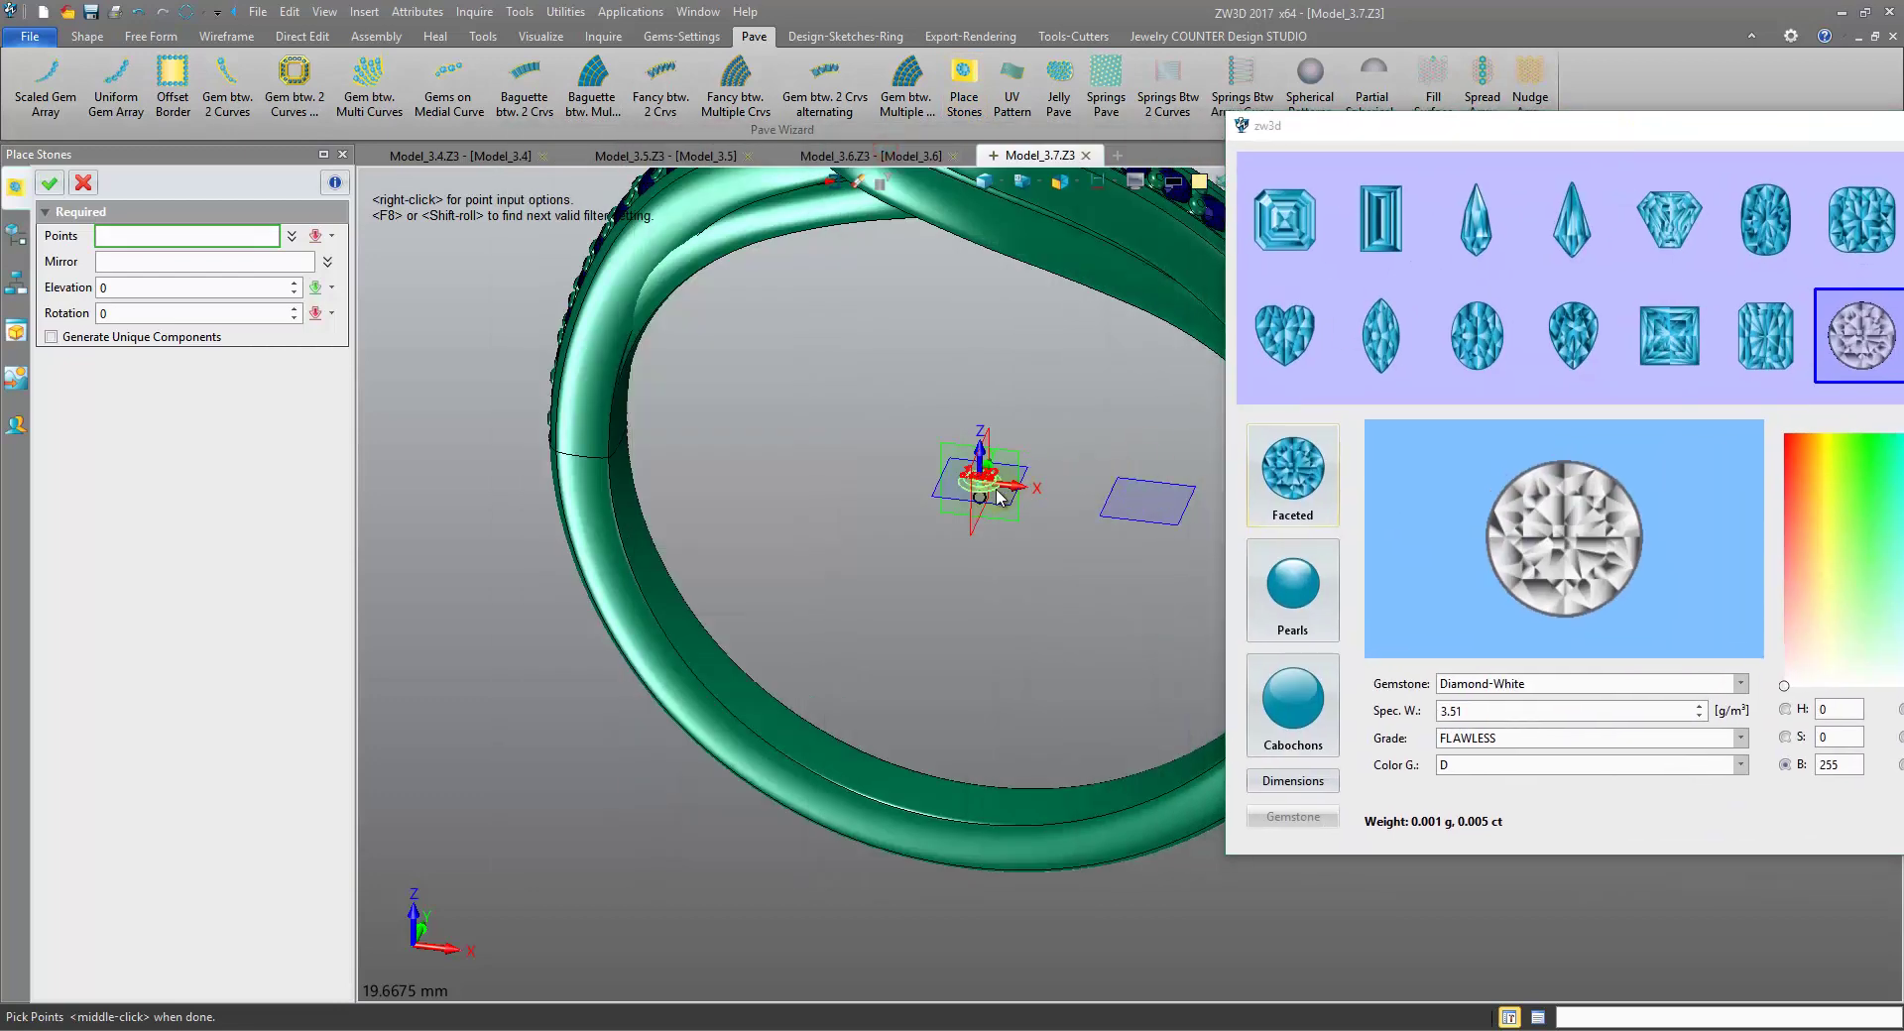
pyautogui.rightClick(862, 409)
pyautogui.click(998, 960)
pyautogui.scroll(4, 911, 694)
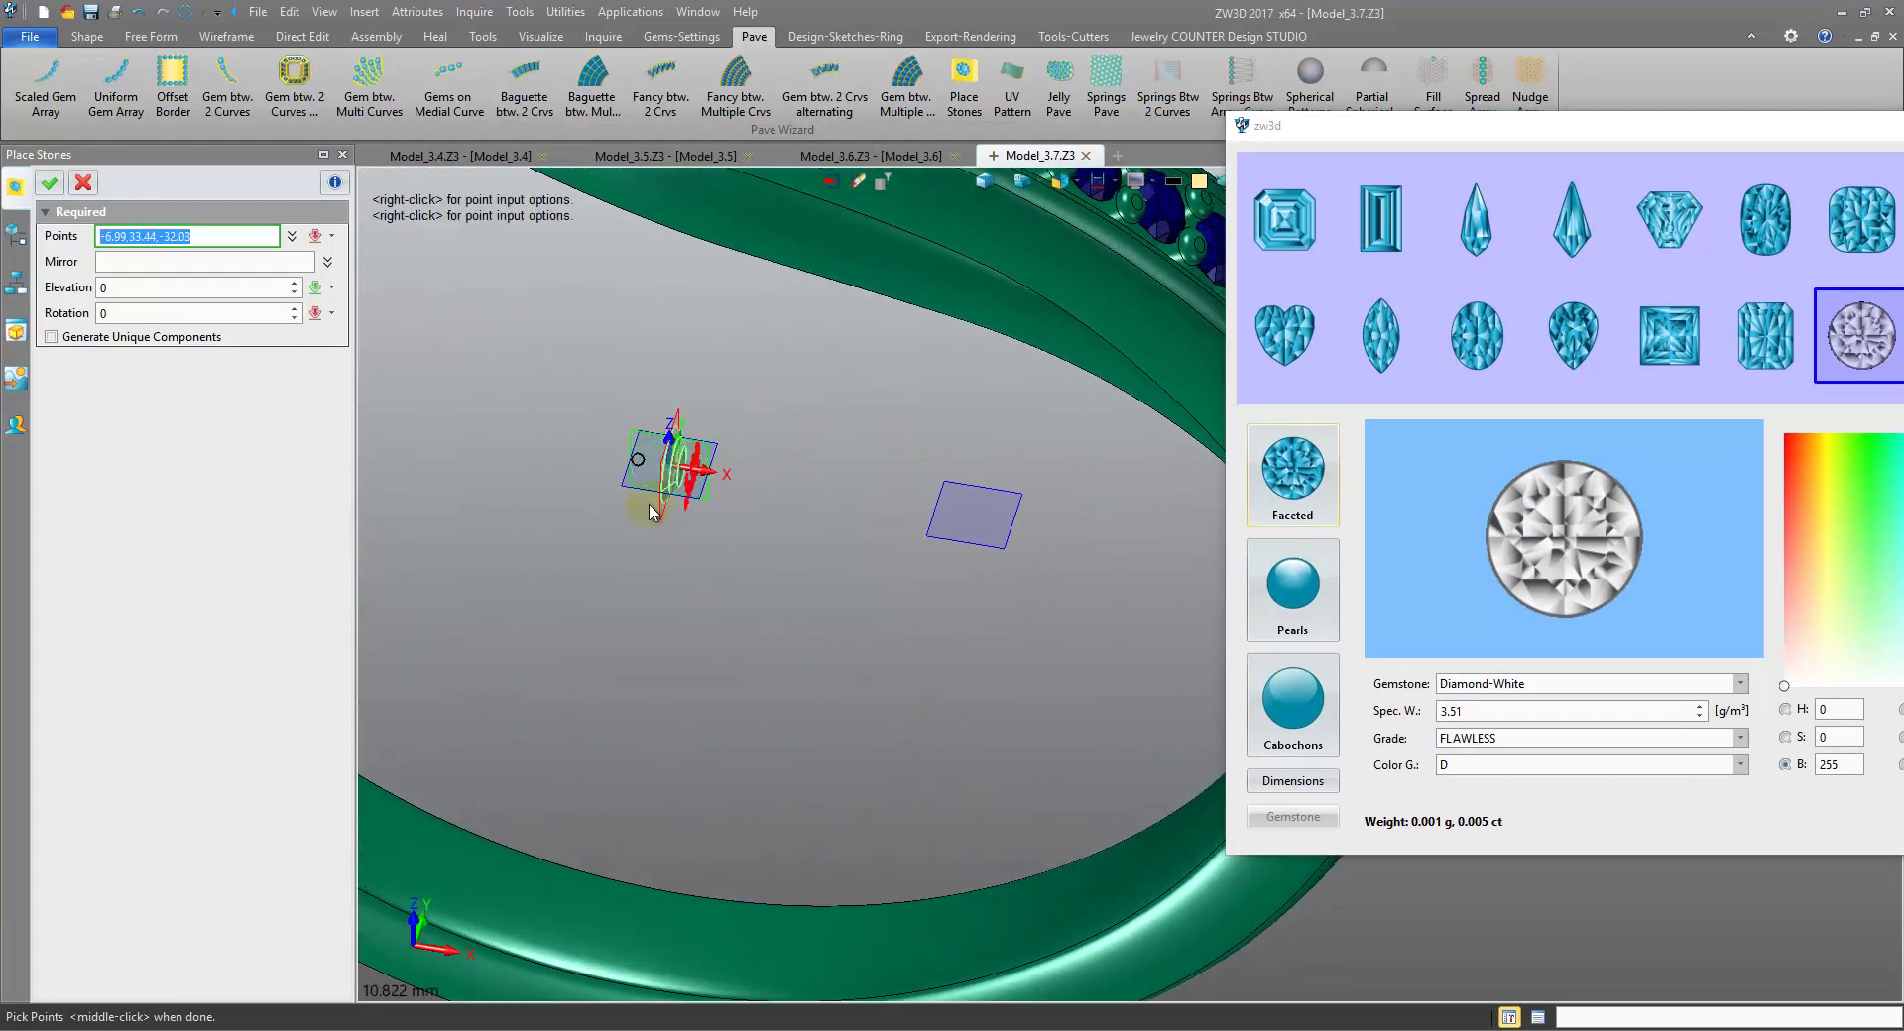
pyautogui.moveTo(638, 488); pyautogui.dragTo(632, 567, button='right')
pyautogui.scroll(-3, 633, 568)
pyautogui.click(632, 570)
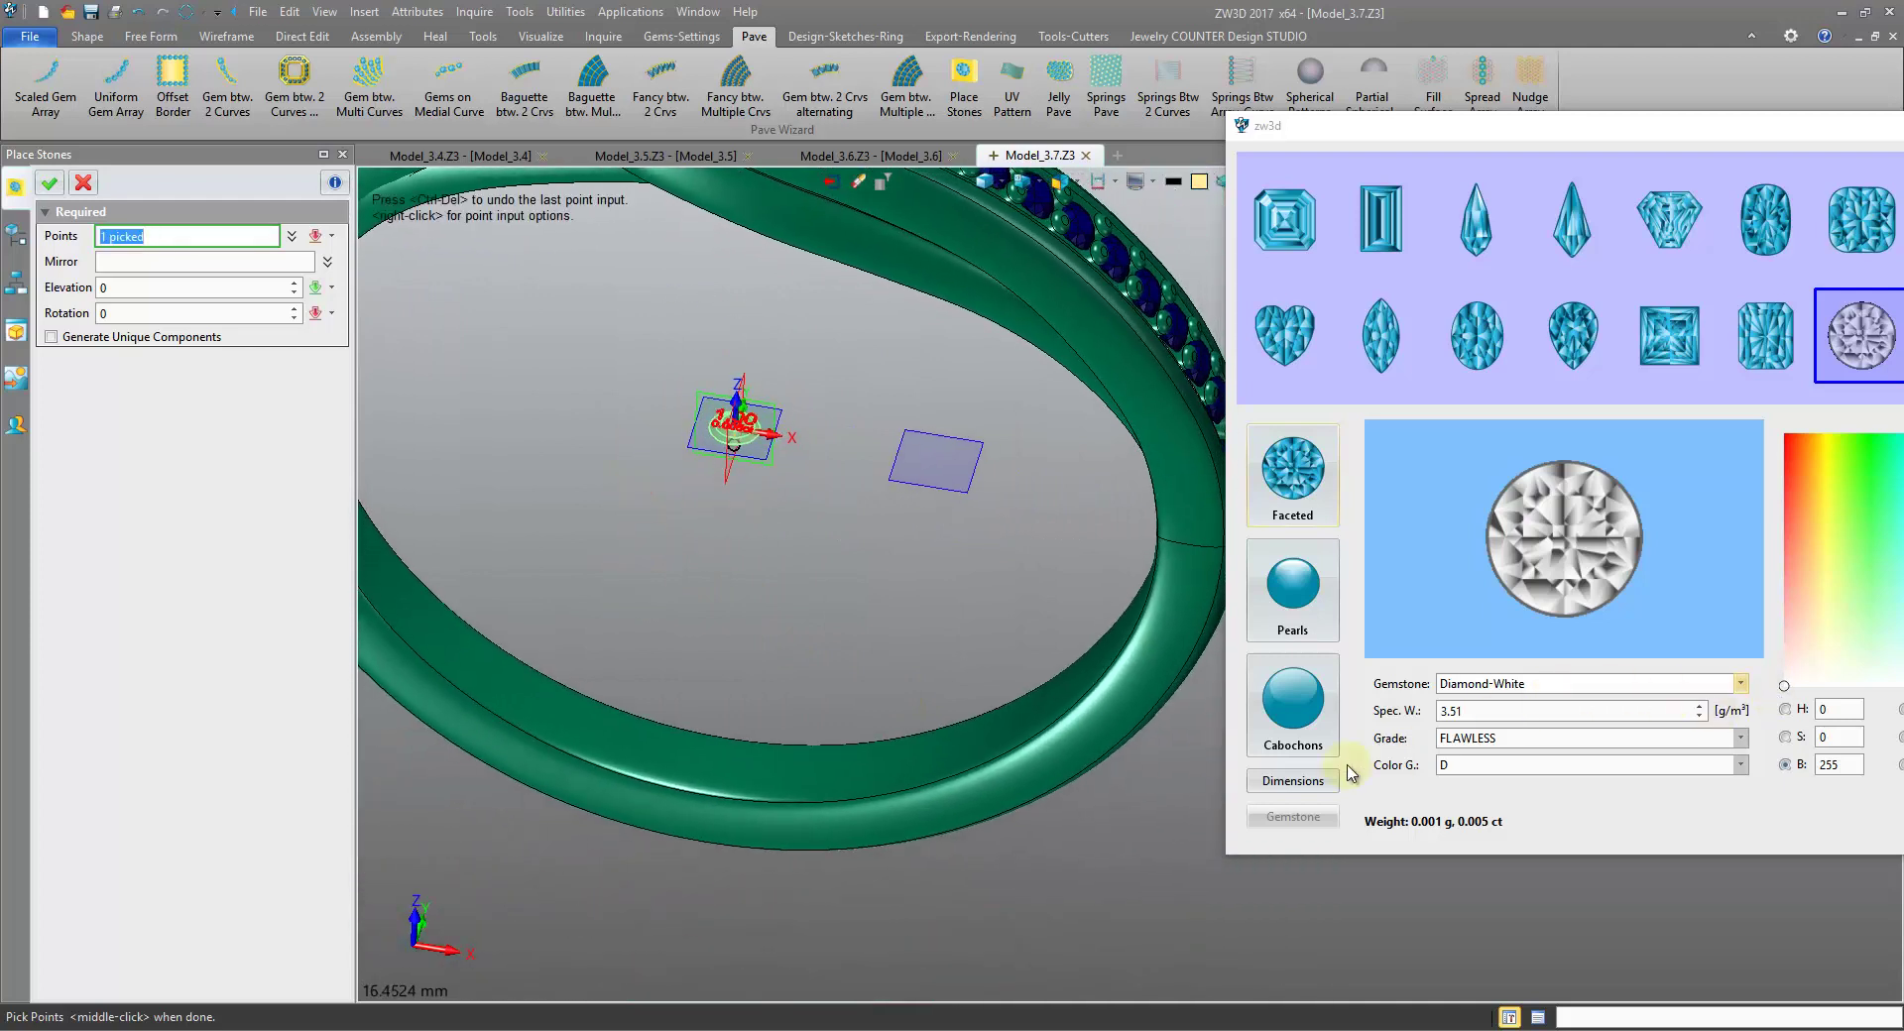
# - Set the gem length to 1.1 and place a second round stone on the copied datum plane, finishing the placement
pyautogui.click(1305, 782)
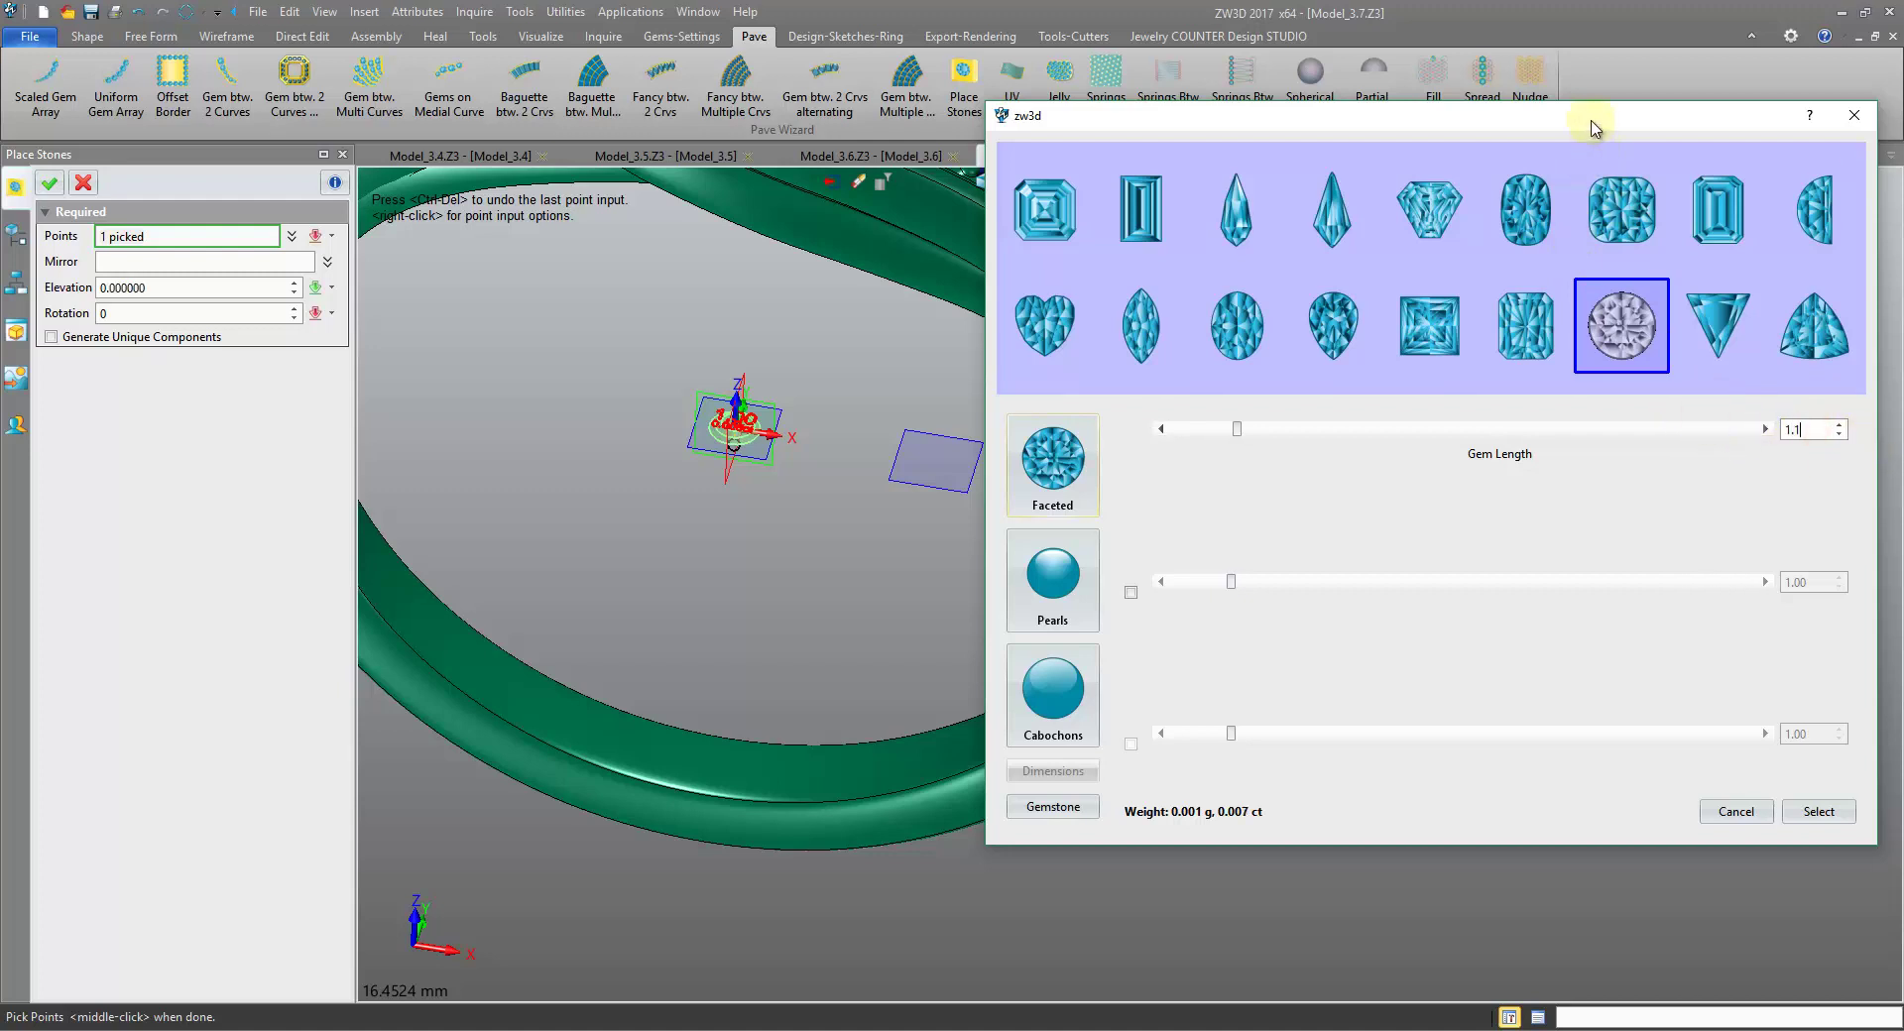
pyautogui.moveTo(1592, 126); pyautogui.dragTo(1589, 363)
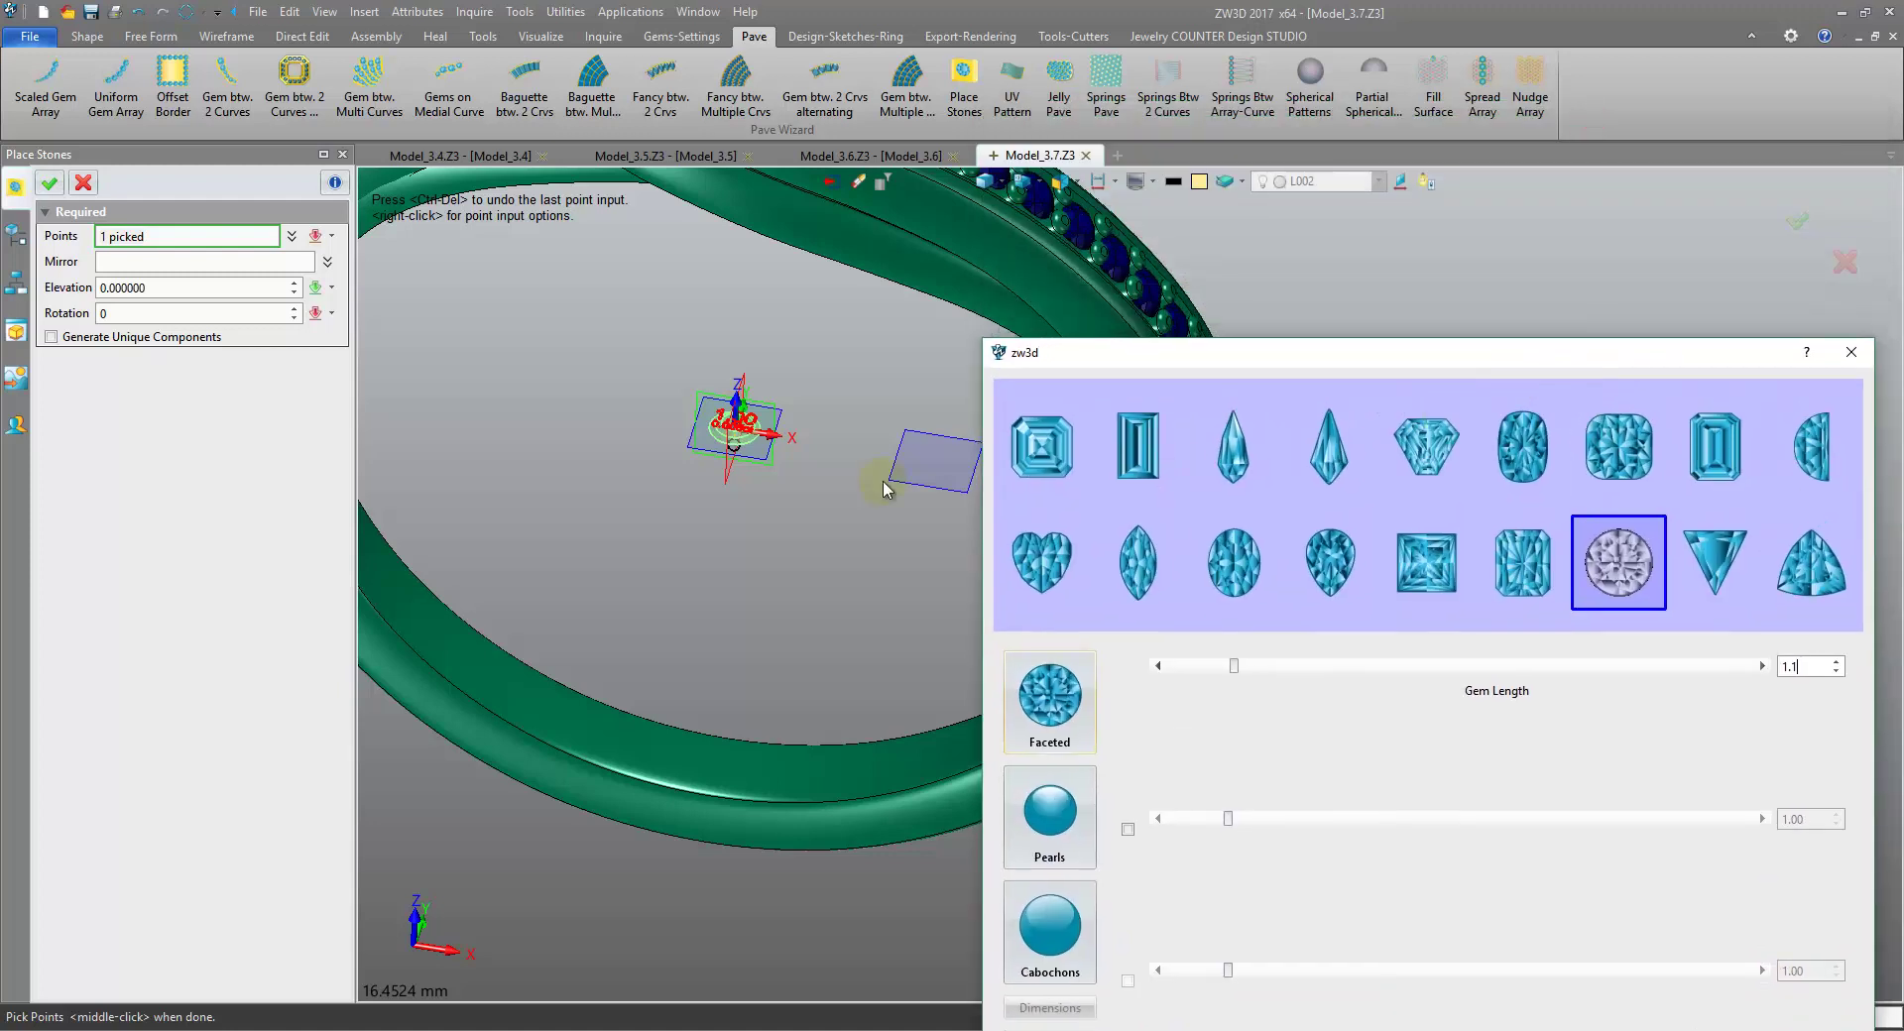
pyautogui.rightClick(890, 399)
pyautogui.click(997, 945)
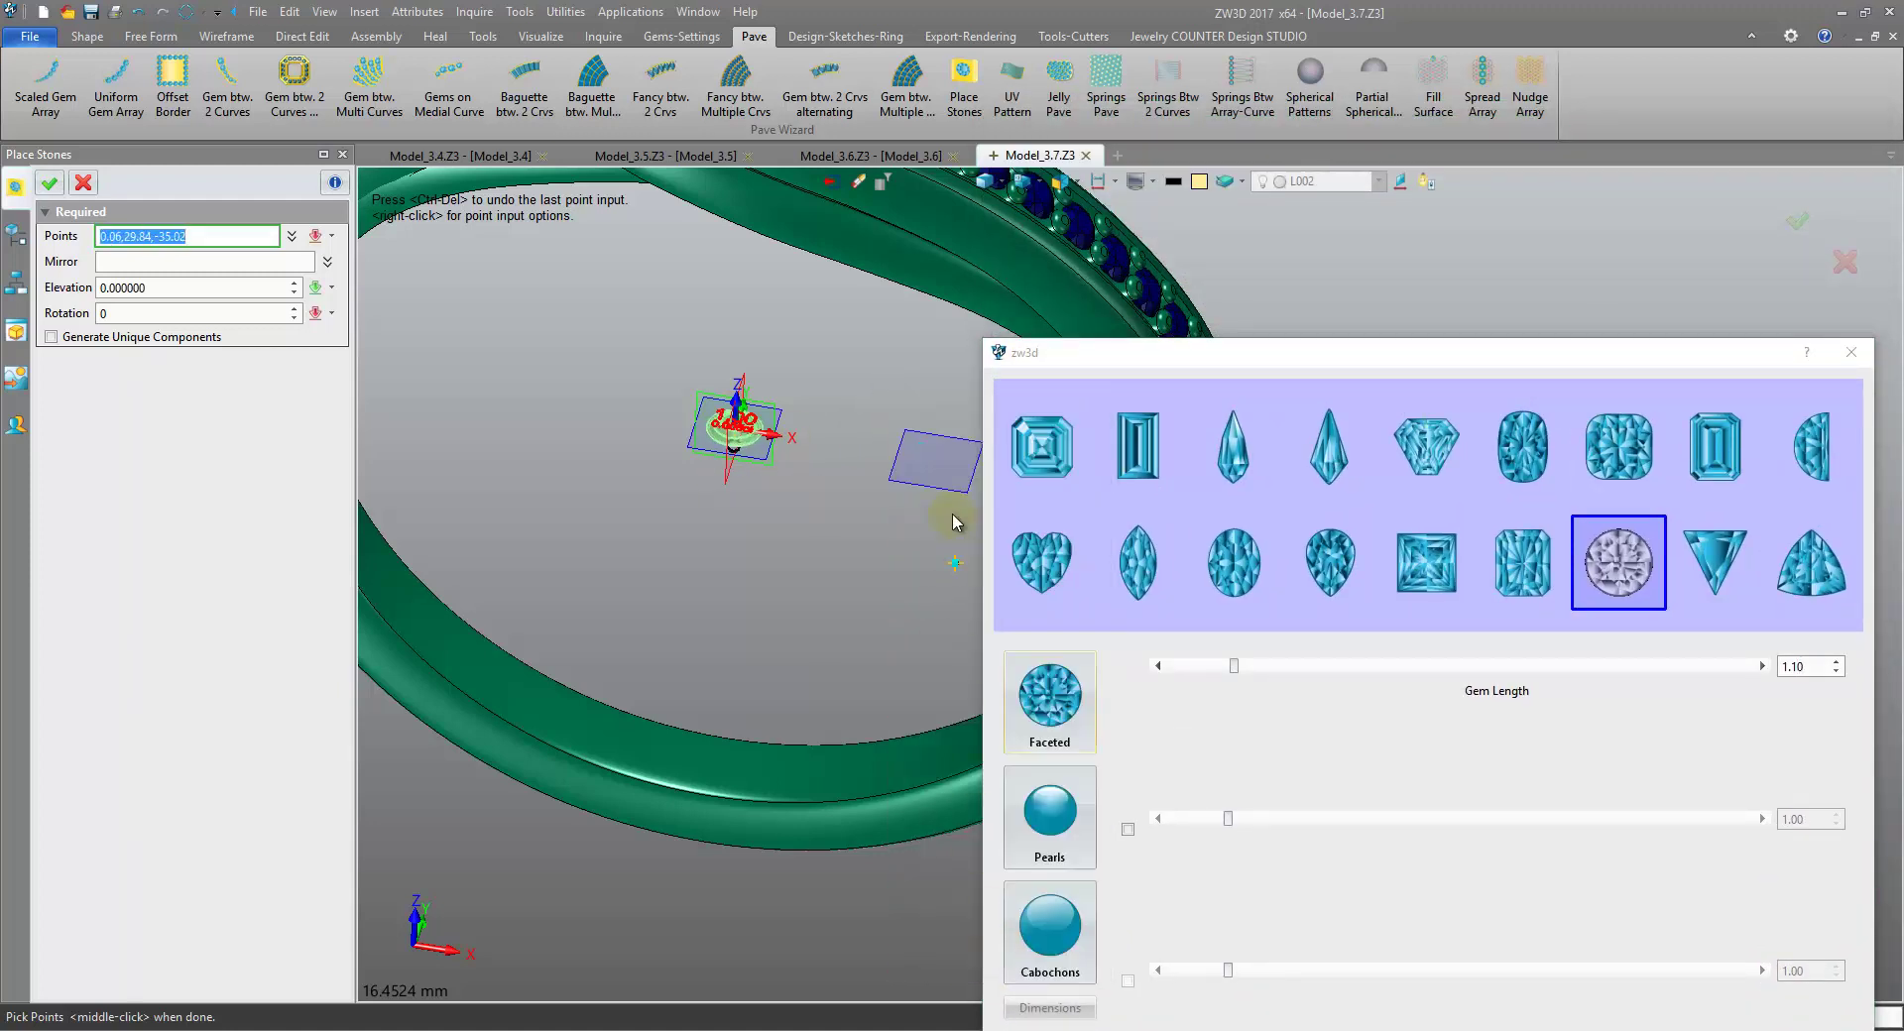
pyautogui.click(20, 185)
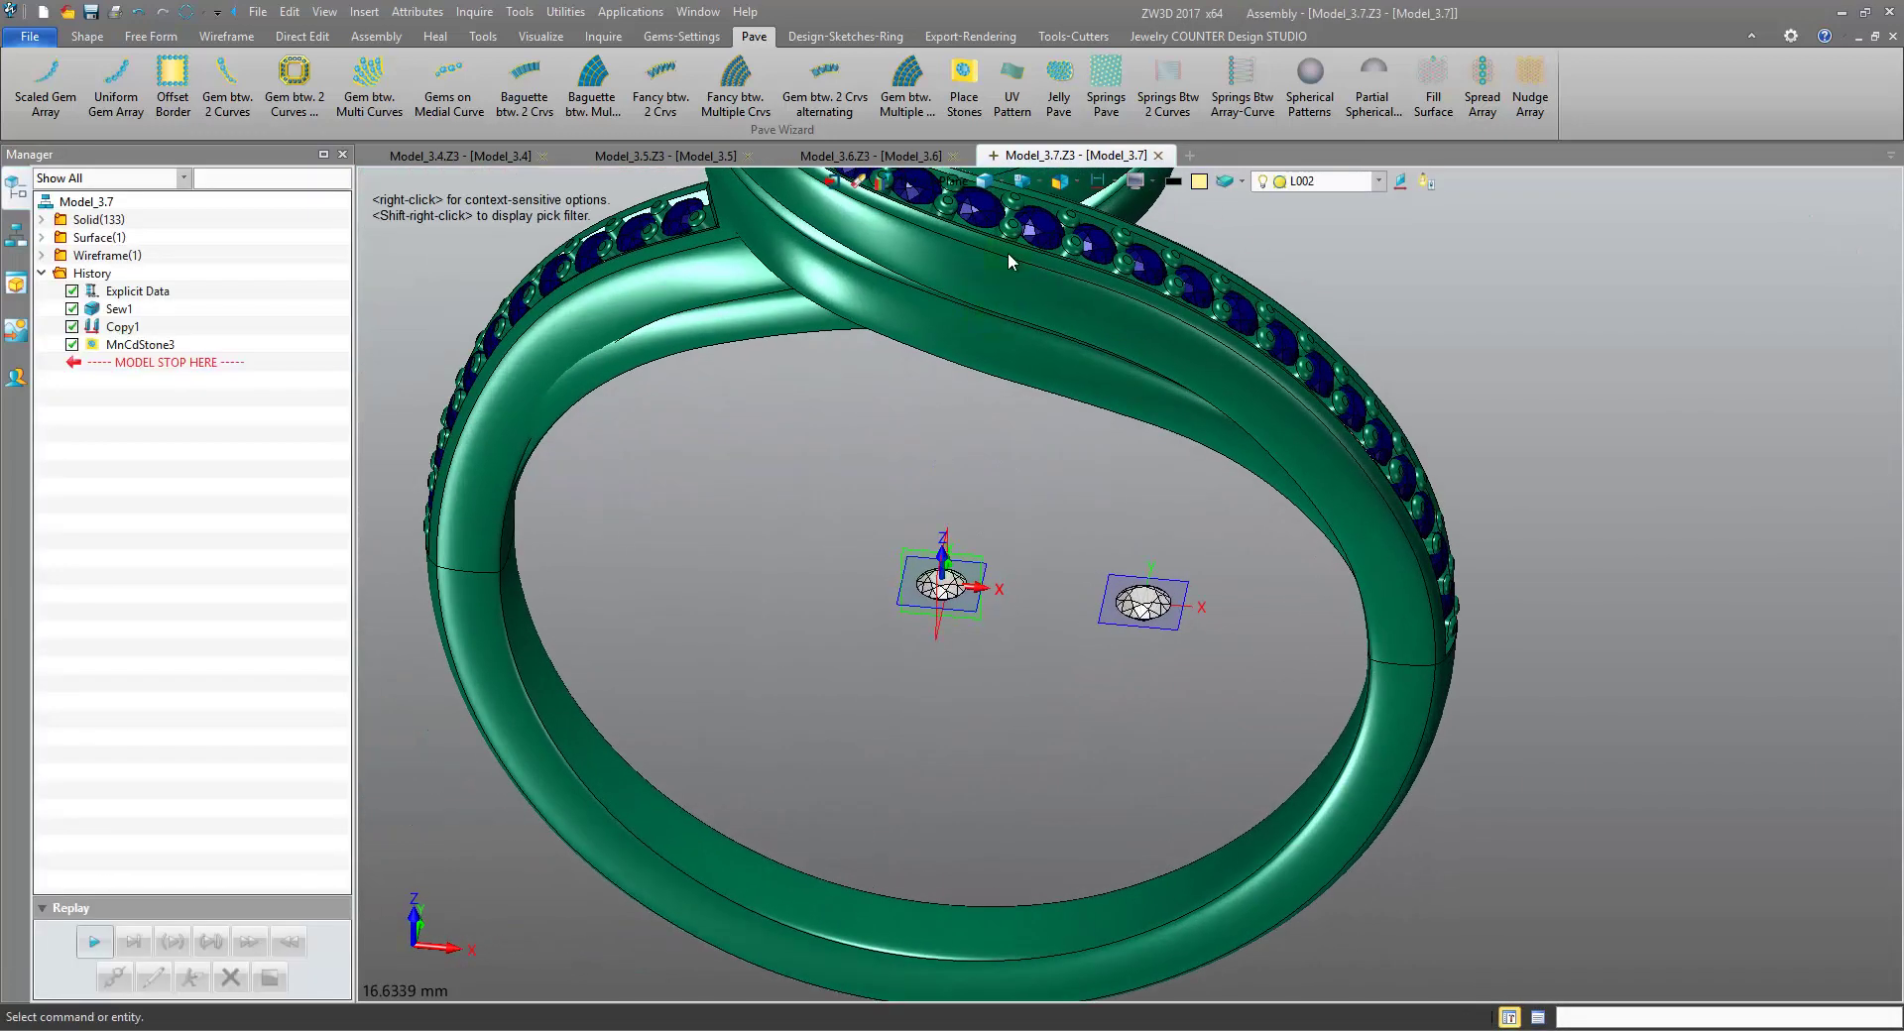
# - Start a Pilot Cutter and select both placed stones as its targets
pyautogui.click(1073, 35)
pyautogui.scroll(2, 943, 455)
pyautogui.click(989, 102)
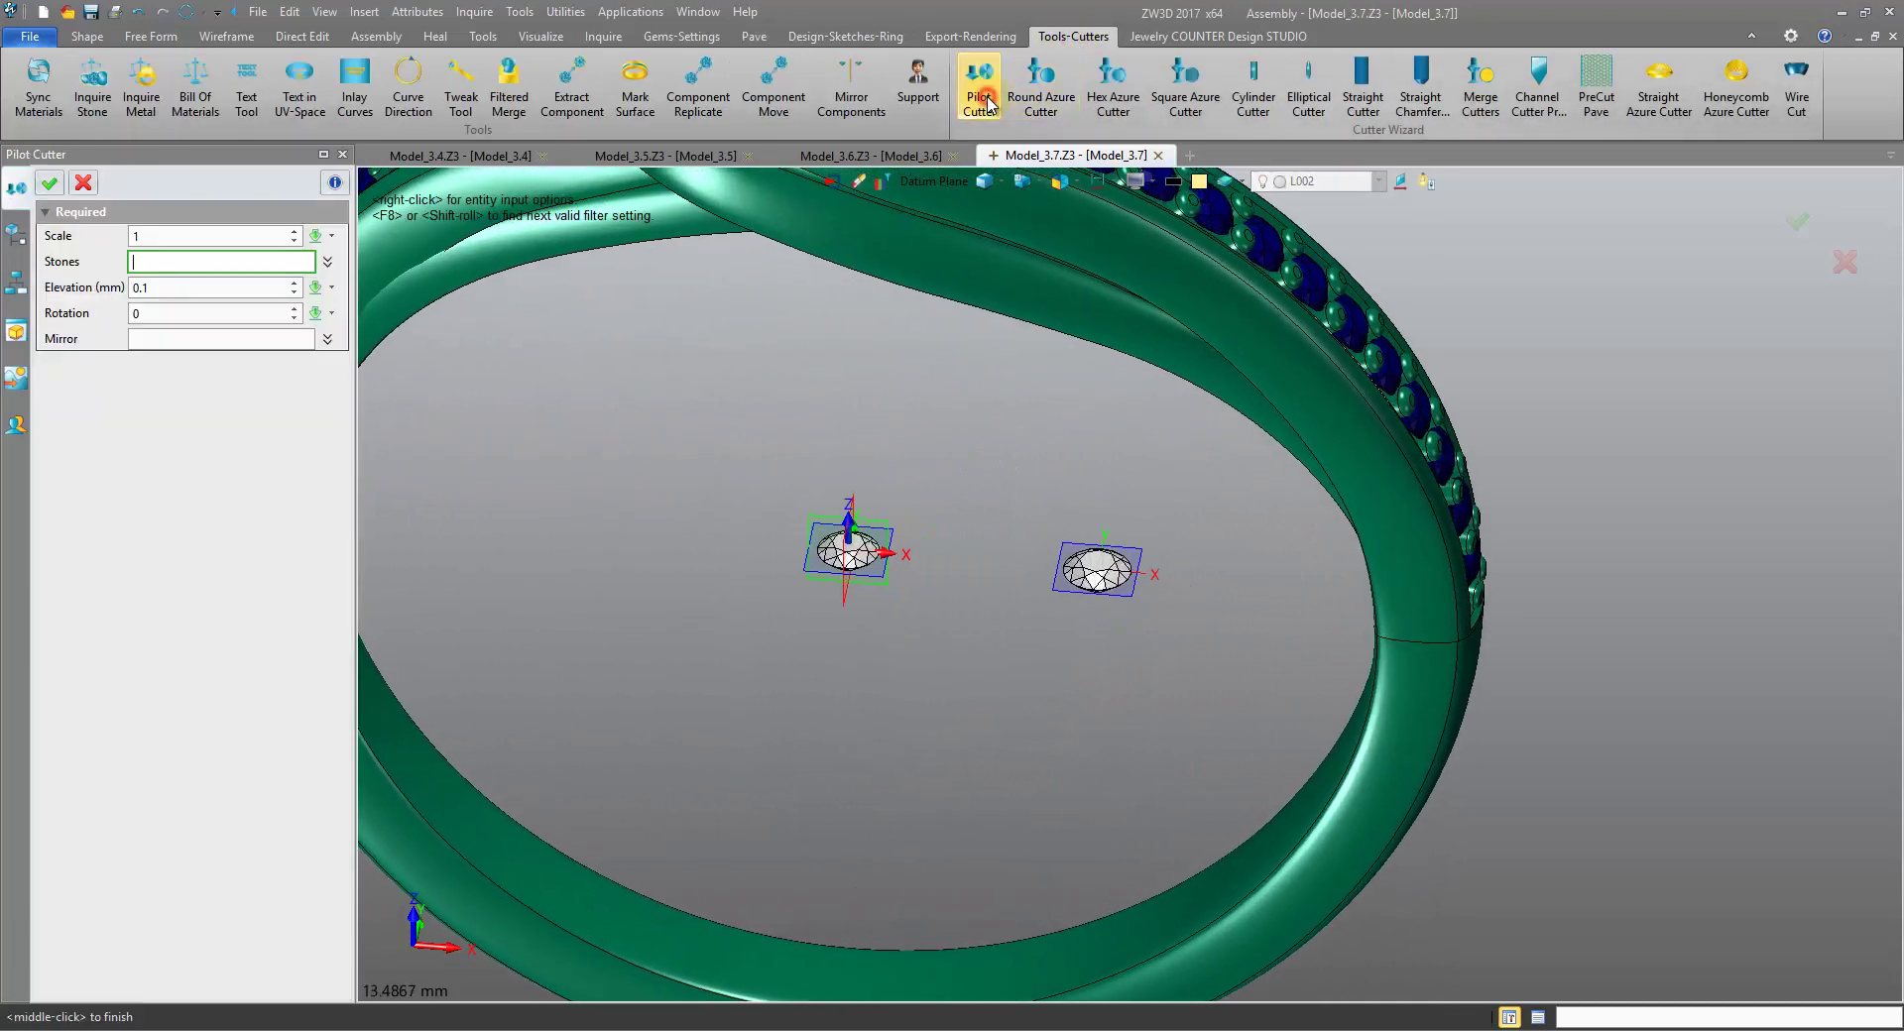
pyautogui.click(933, 184)
pyautogui.click(988, 300)
pyautogui.click(1131, 483)
pyautogui.click(742, 484)
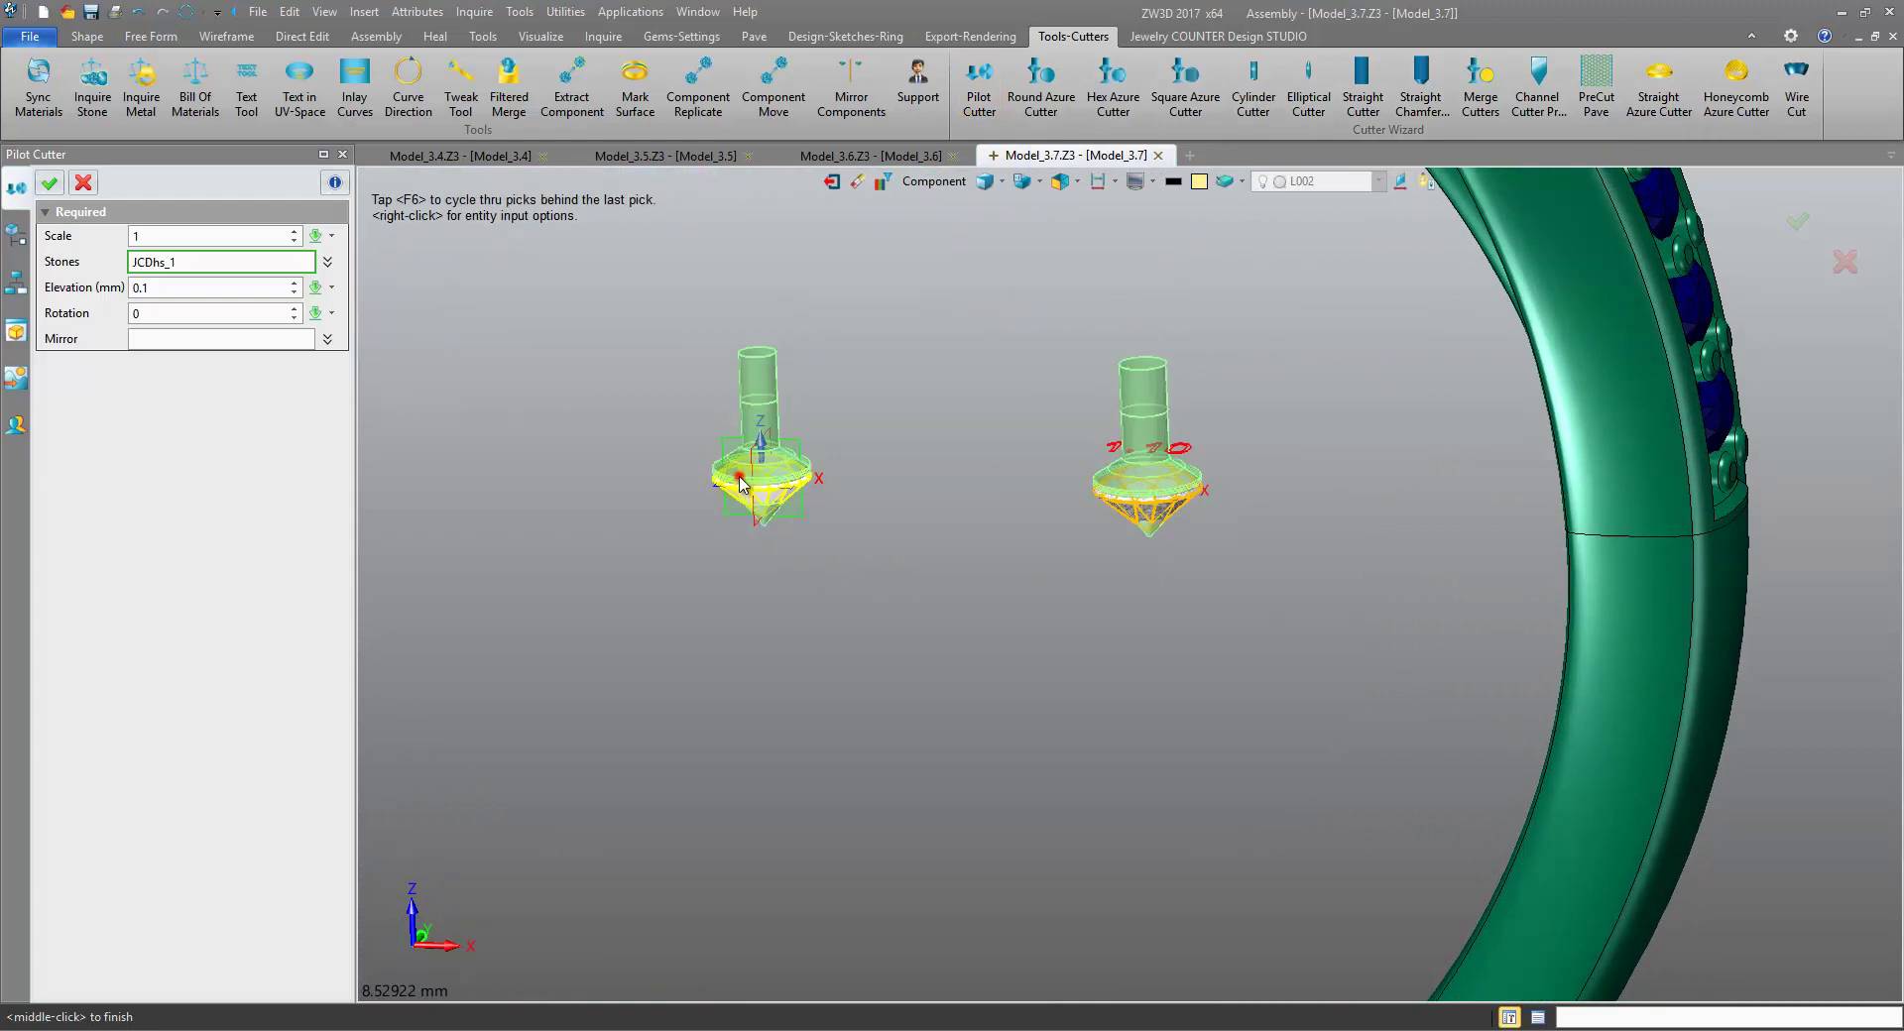
# - Set the cutter scale to 1.05 and the elevation to 0 mm, create both cutters and leave the Tweak Tool without changes
pyautogui.click(152, 239)
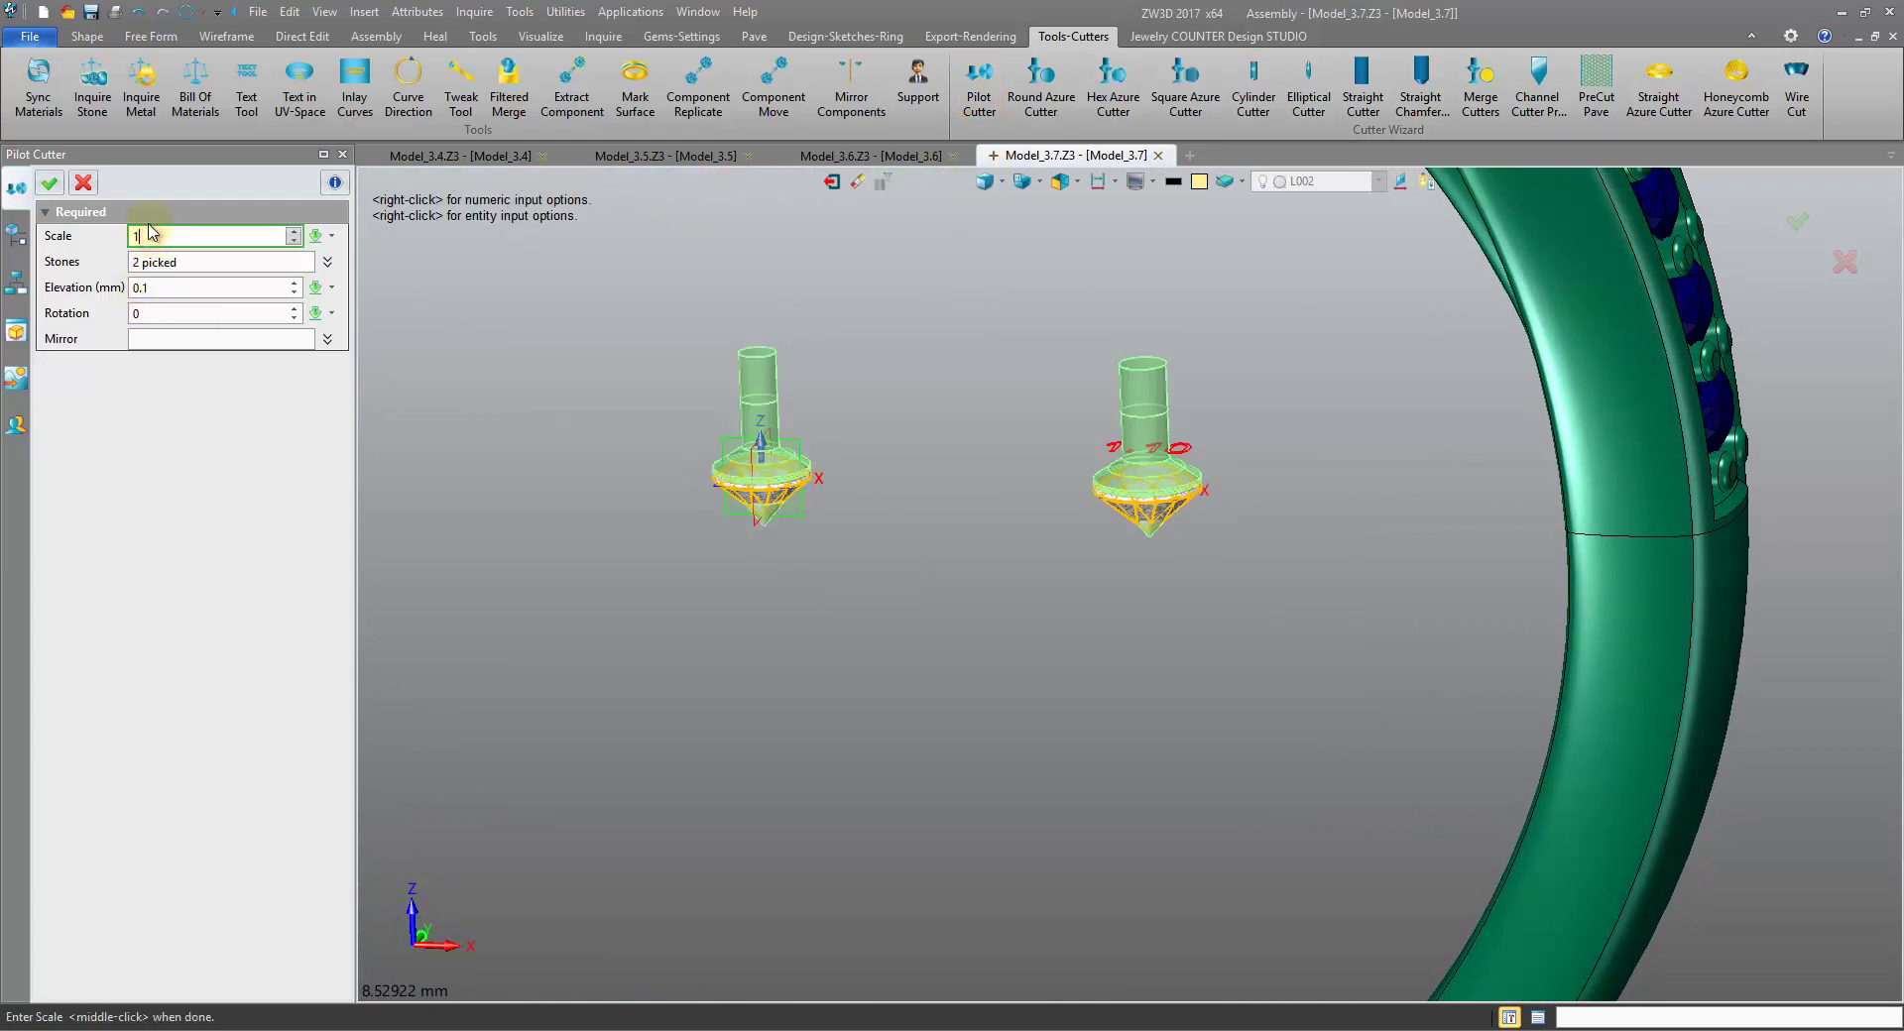
pyautogui.click(173, 288)
pyautogui.write('0')
pyautogui.press('Return')
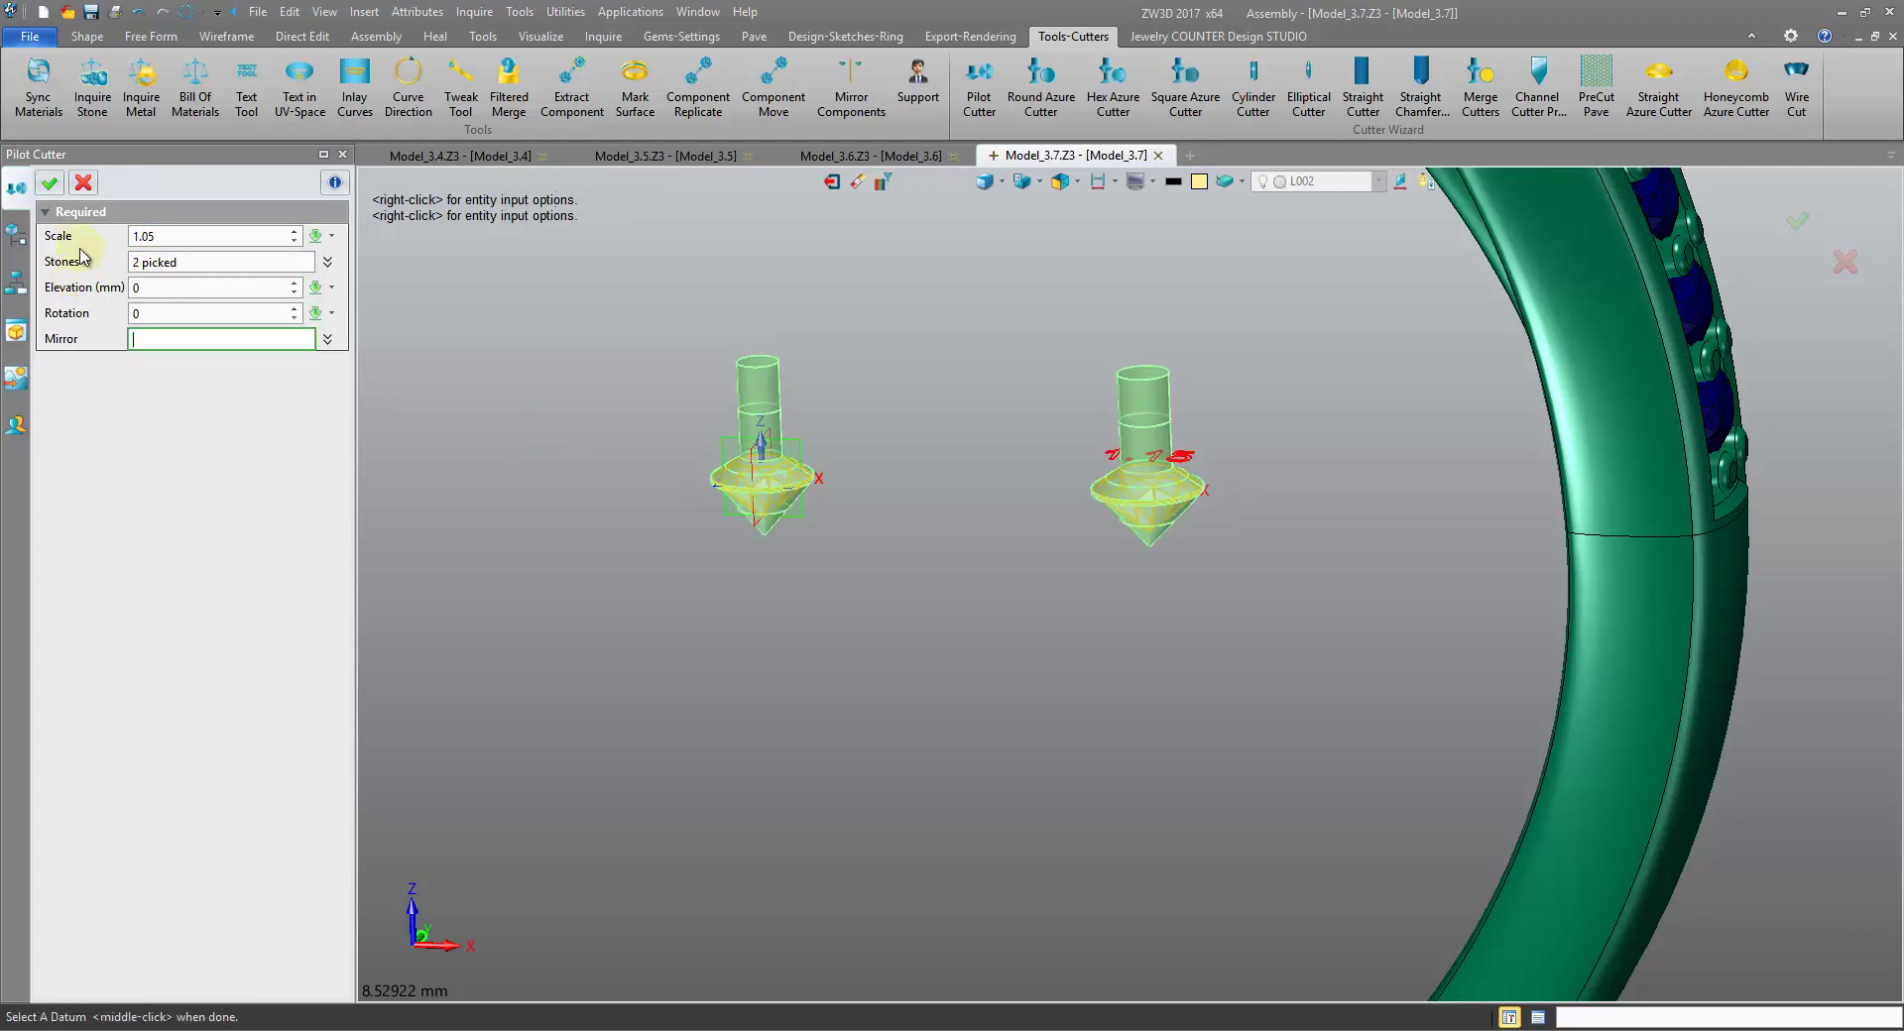
pyautogui.click(58, 184)
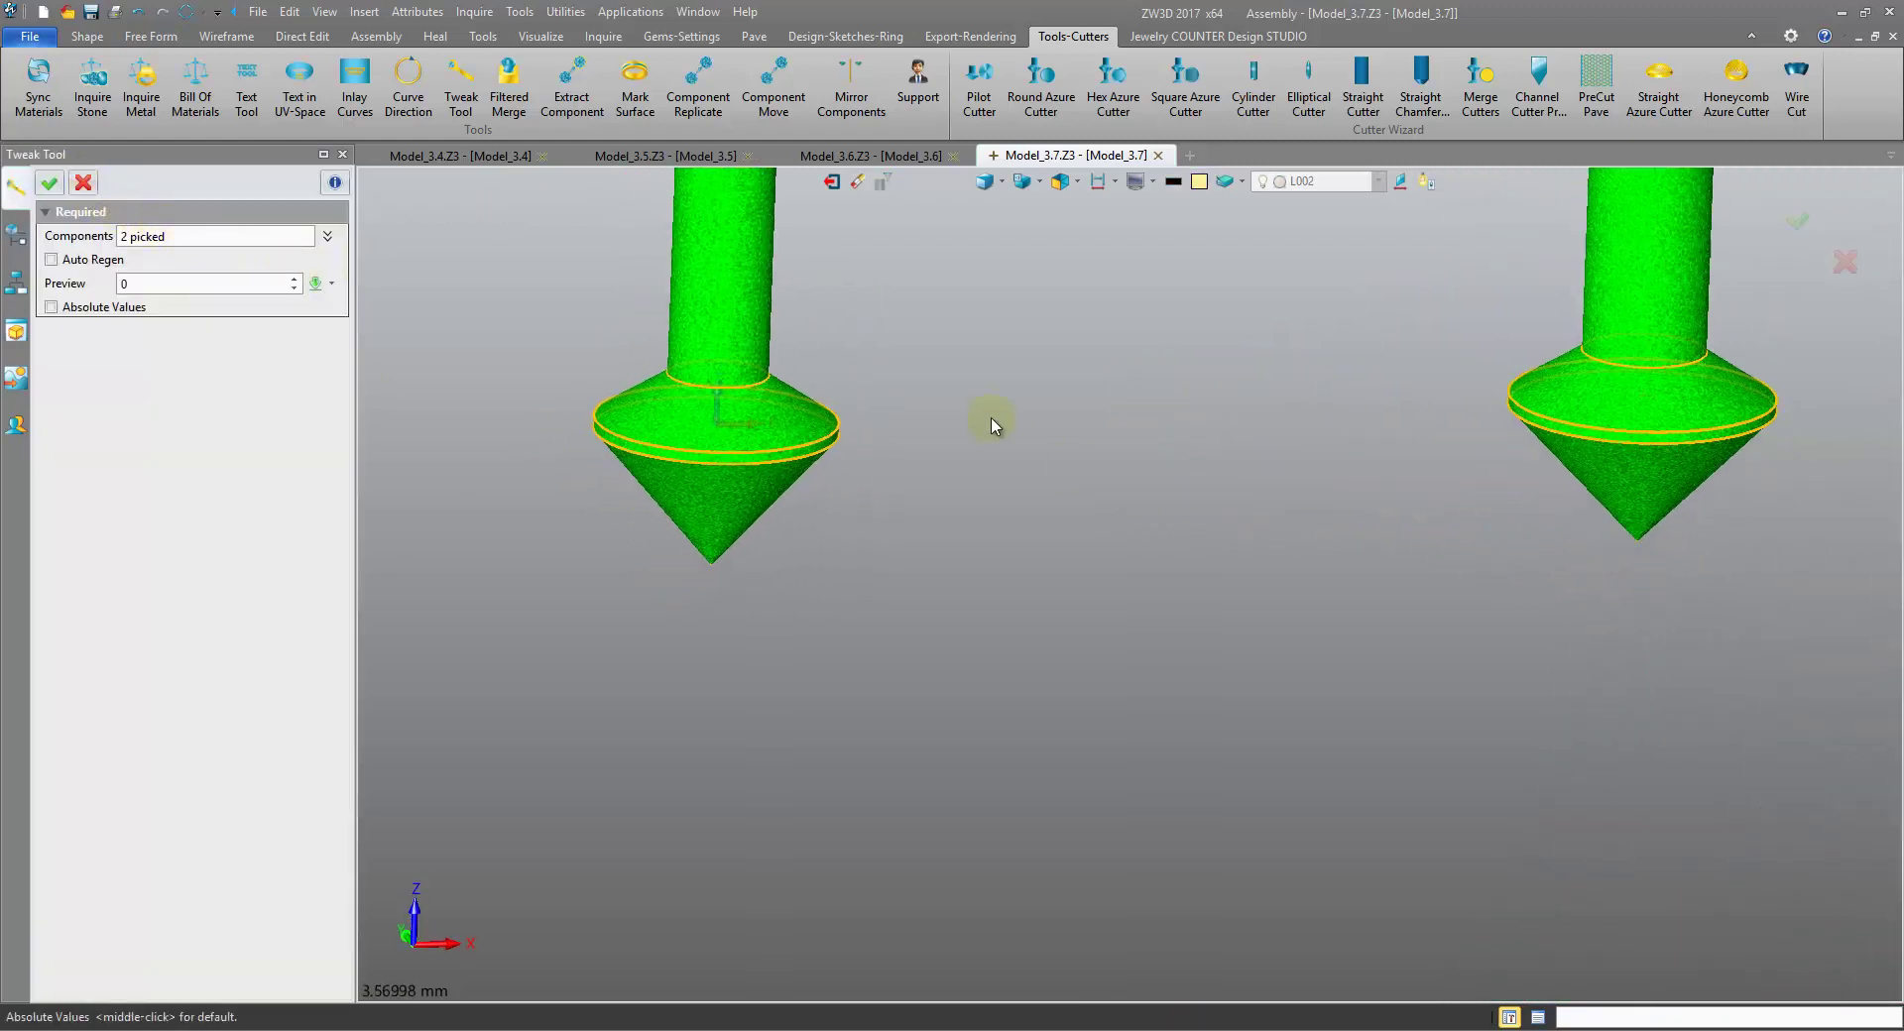
pyautogui.click(83, 182)
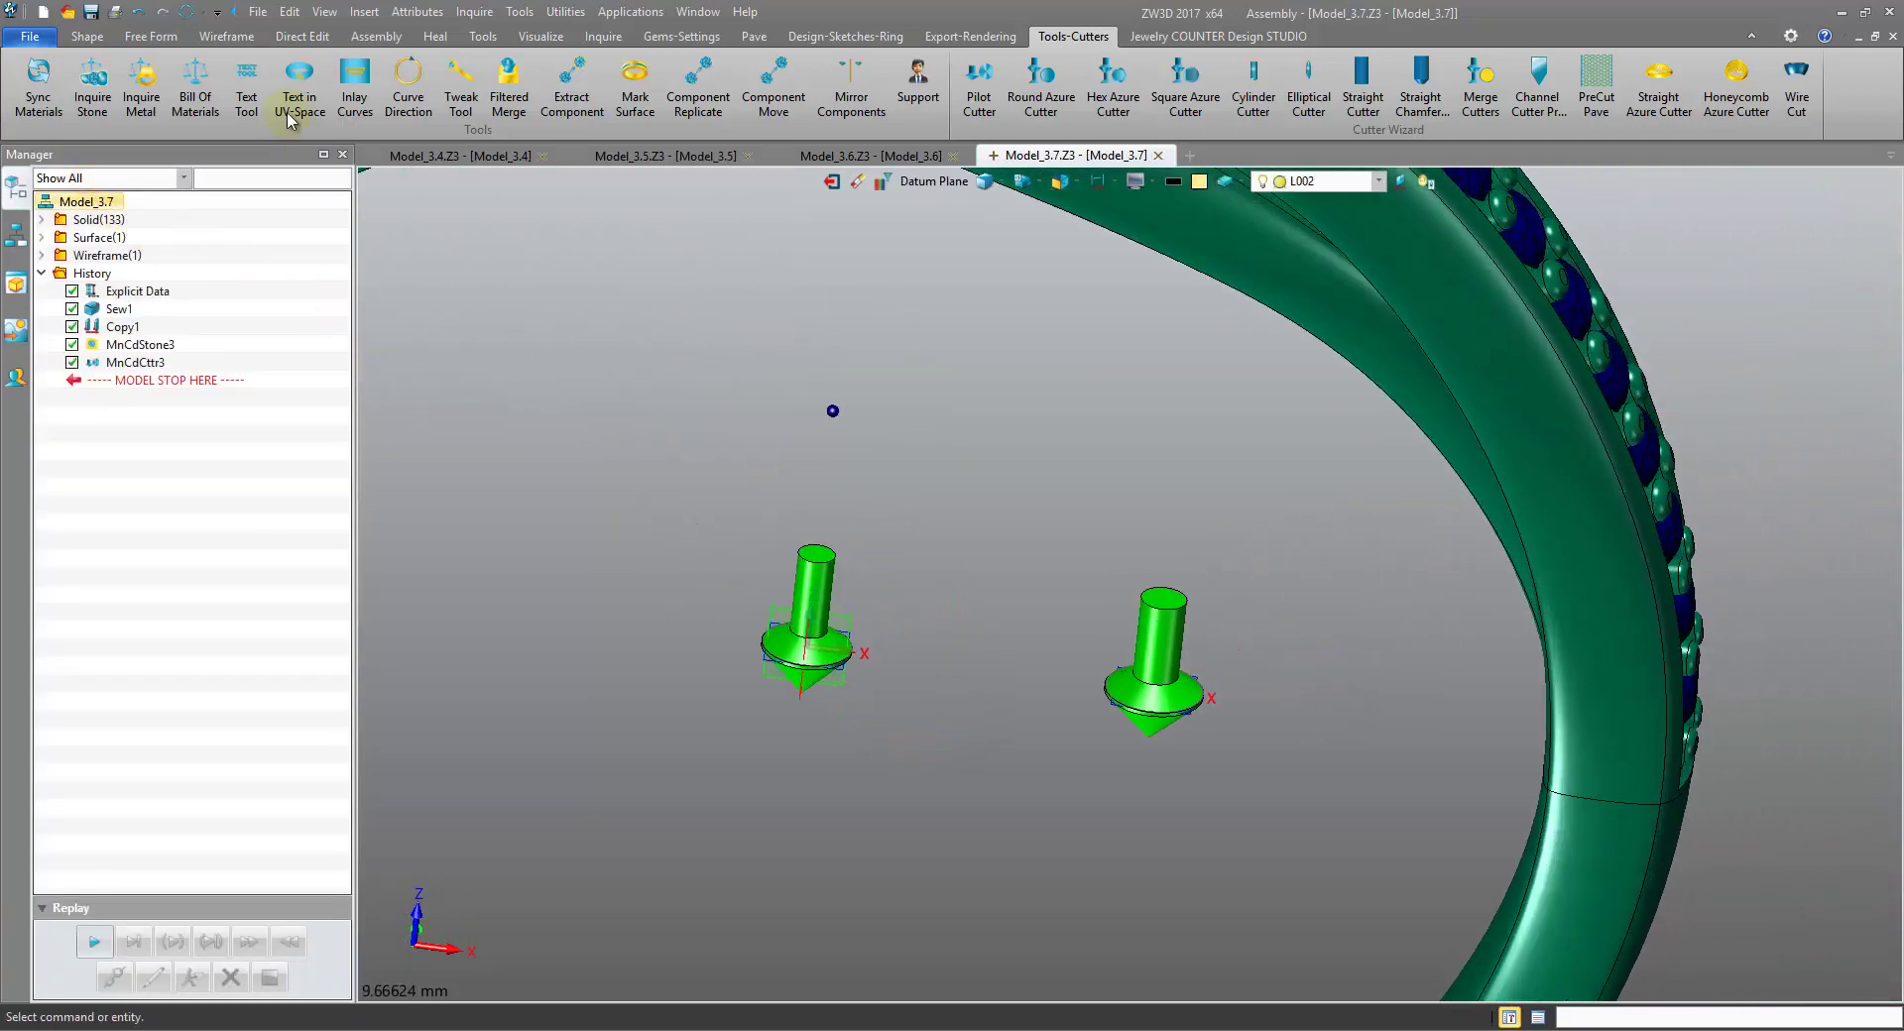
# - Merge the two stones and their two pilot cutters into the ring part as shapes
pyautogui.click(92, 37)
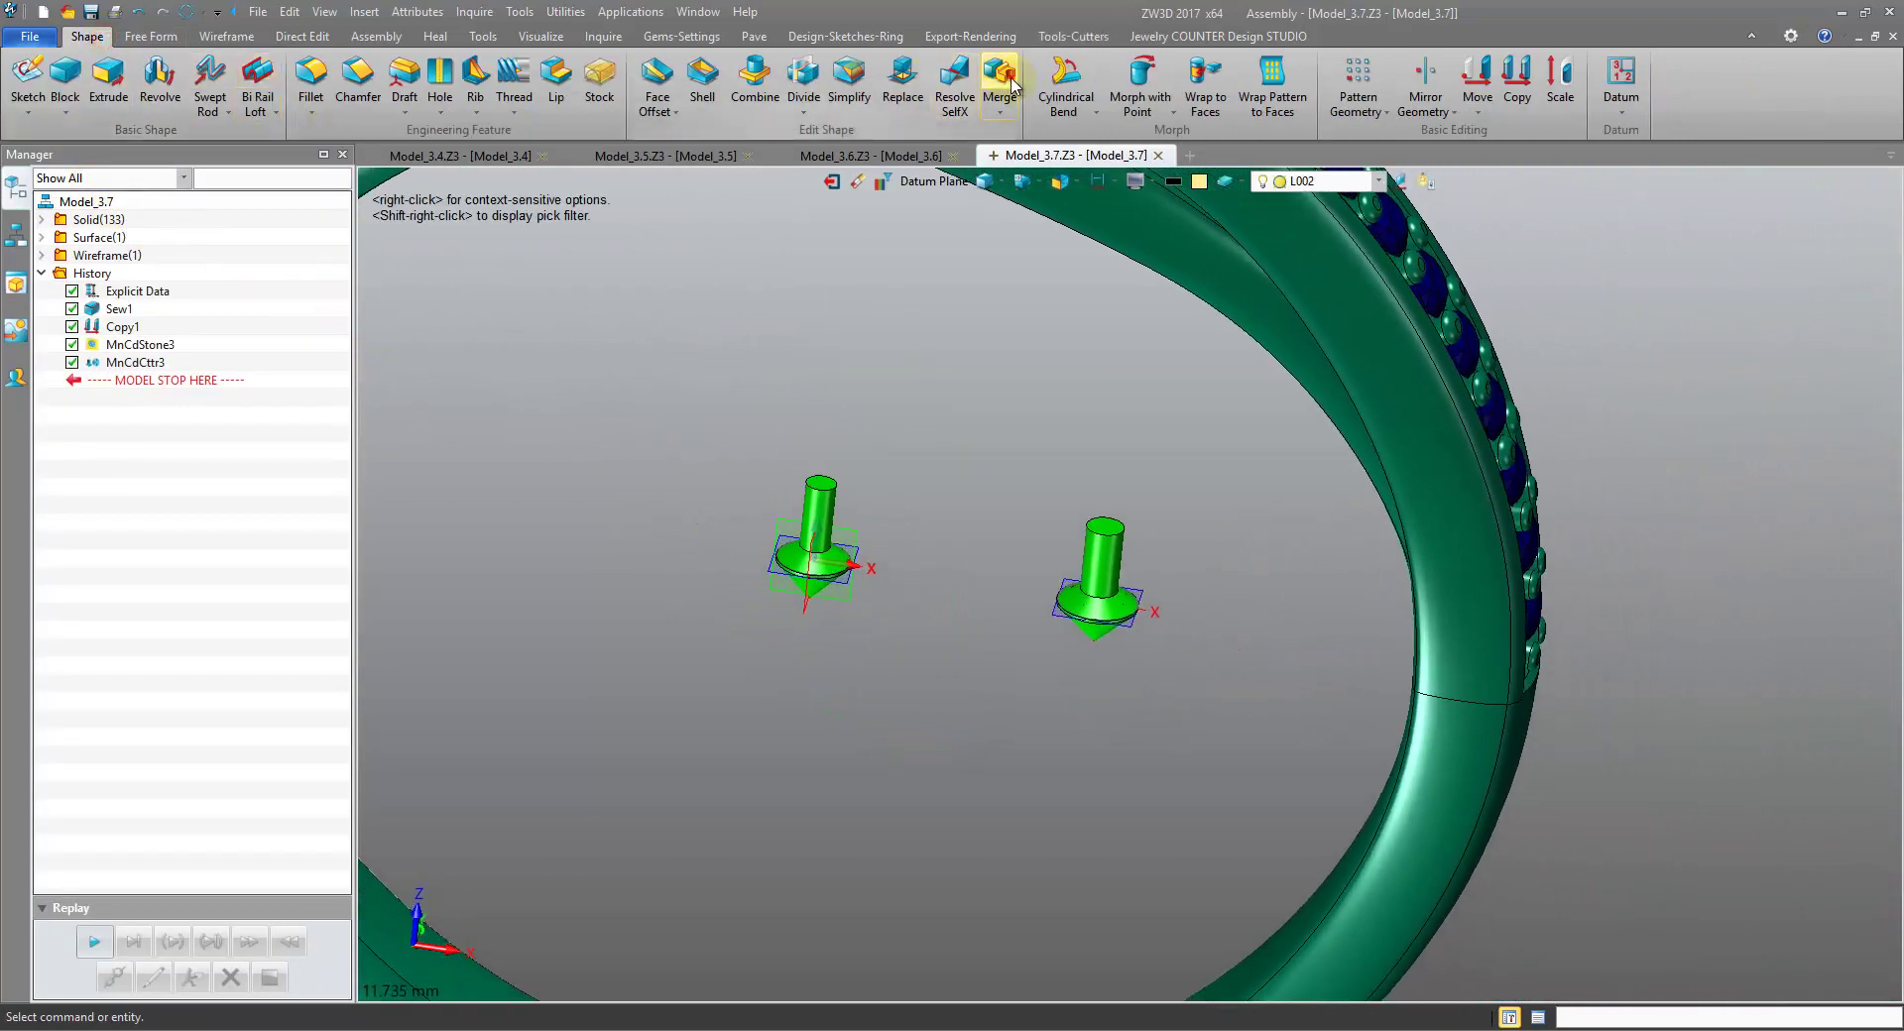
pyautogui.click(1000, 77)
pyautogui.moveTo(1227, 713); pyautogui.dragTo(1227, 714)
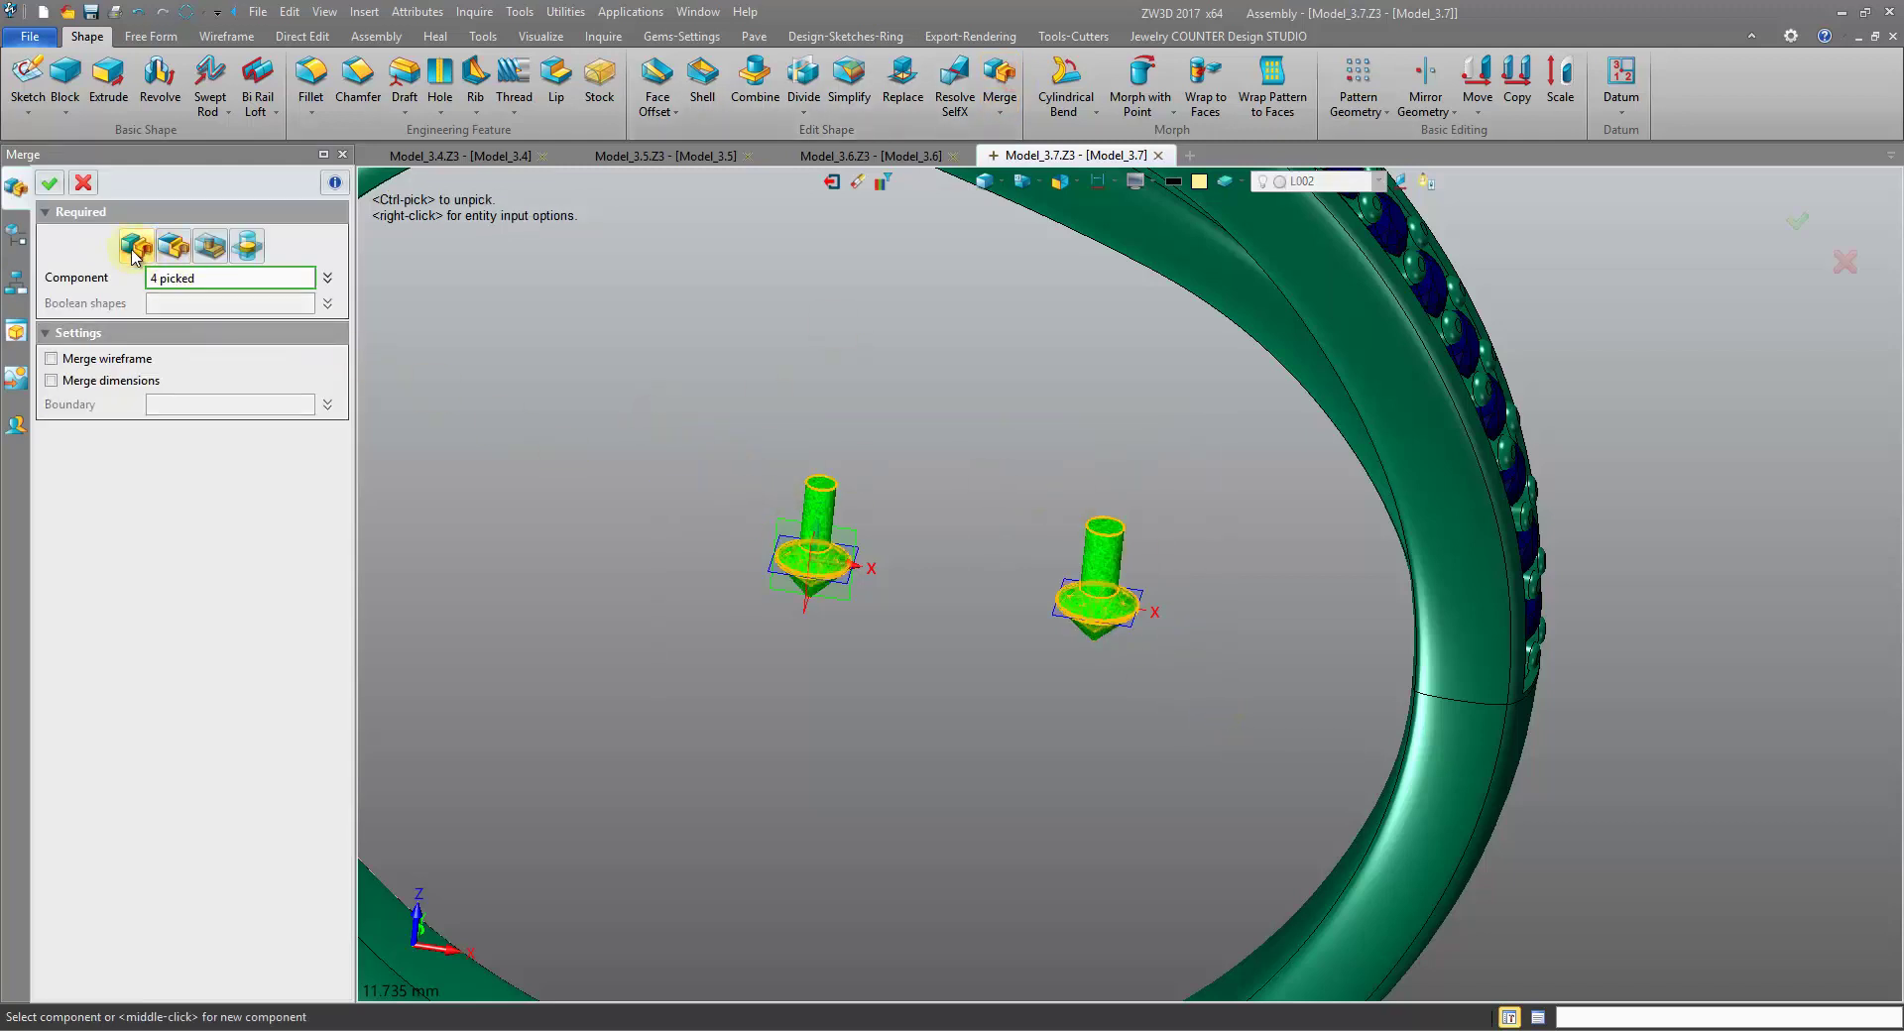
pyautogui.click(49, 182)
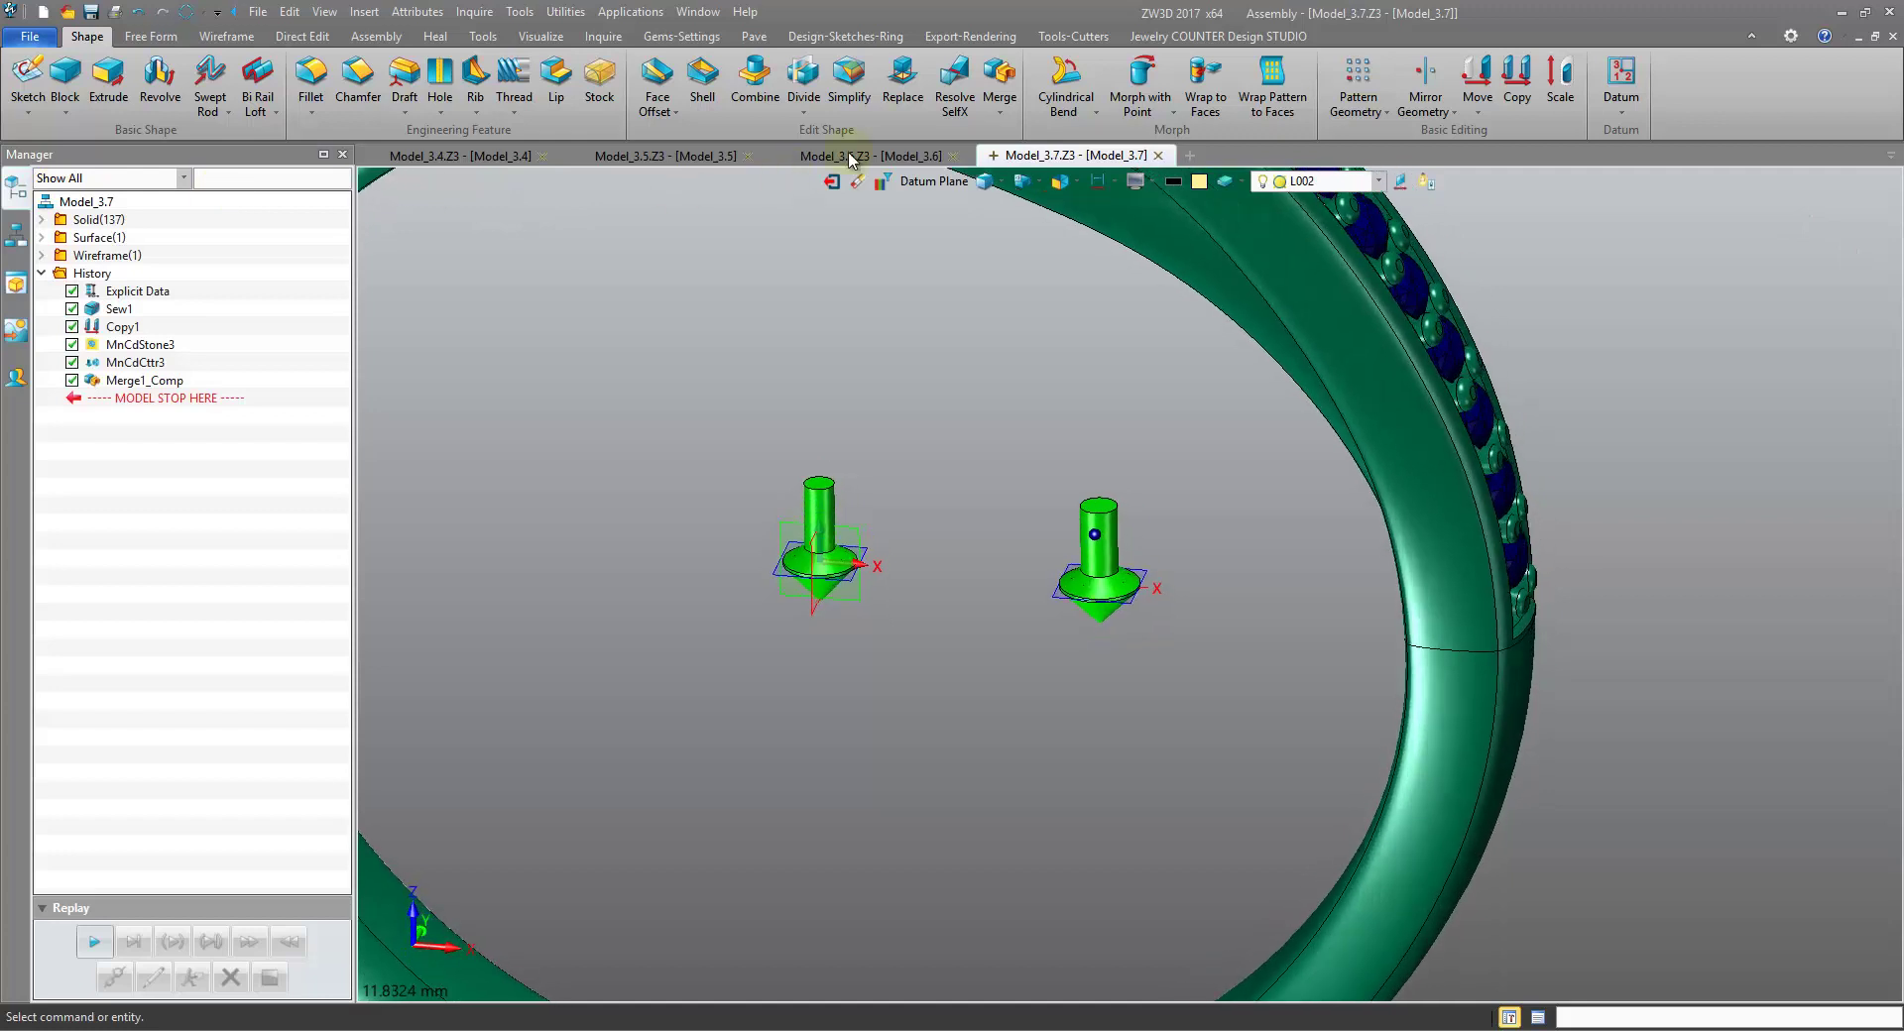
# - Set the pick filter to Shape and examine the merged stones inside their cutters in wireframe display, returning to shaded display
pyautogui.click(954, 182)
pyautogui.click(999, 364)
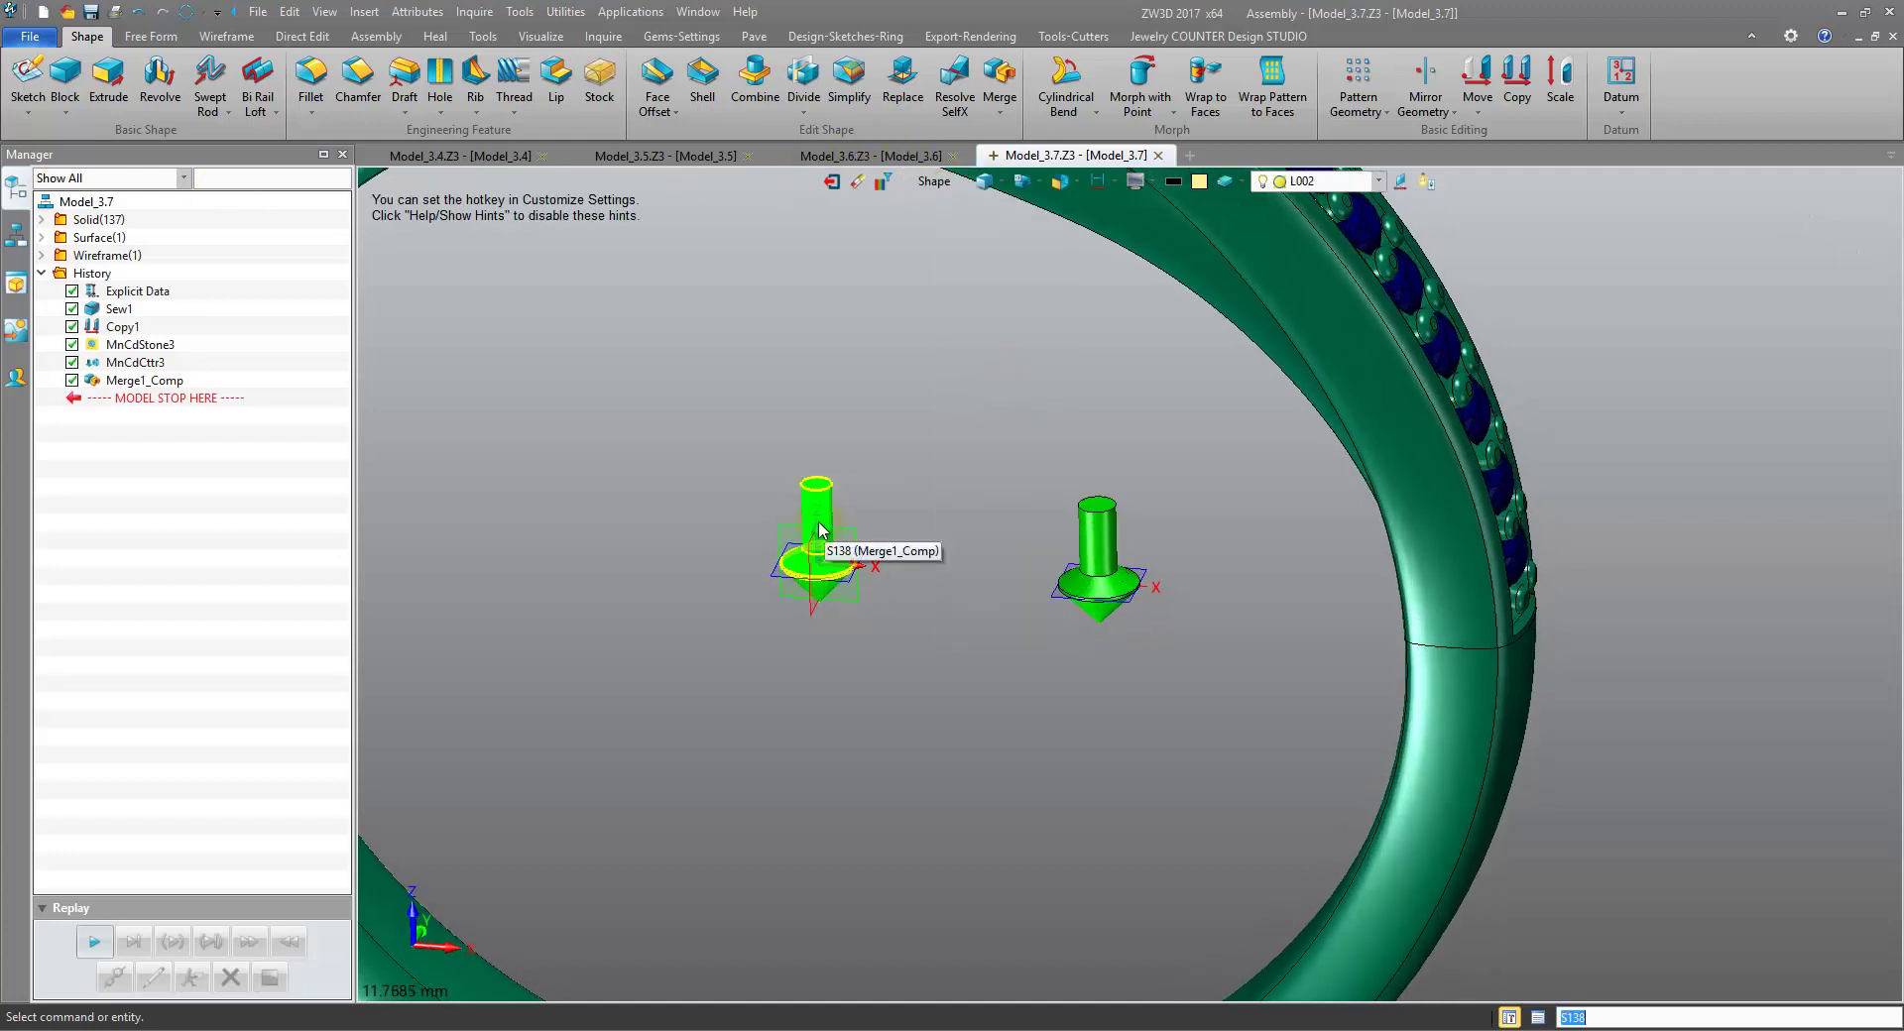
pyautogui.click(982, 182)
pyautogui.scroll(8, 853, 553)
pyautogui.scroll(-5, 819, 623)
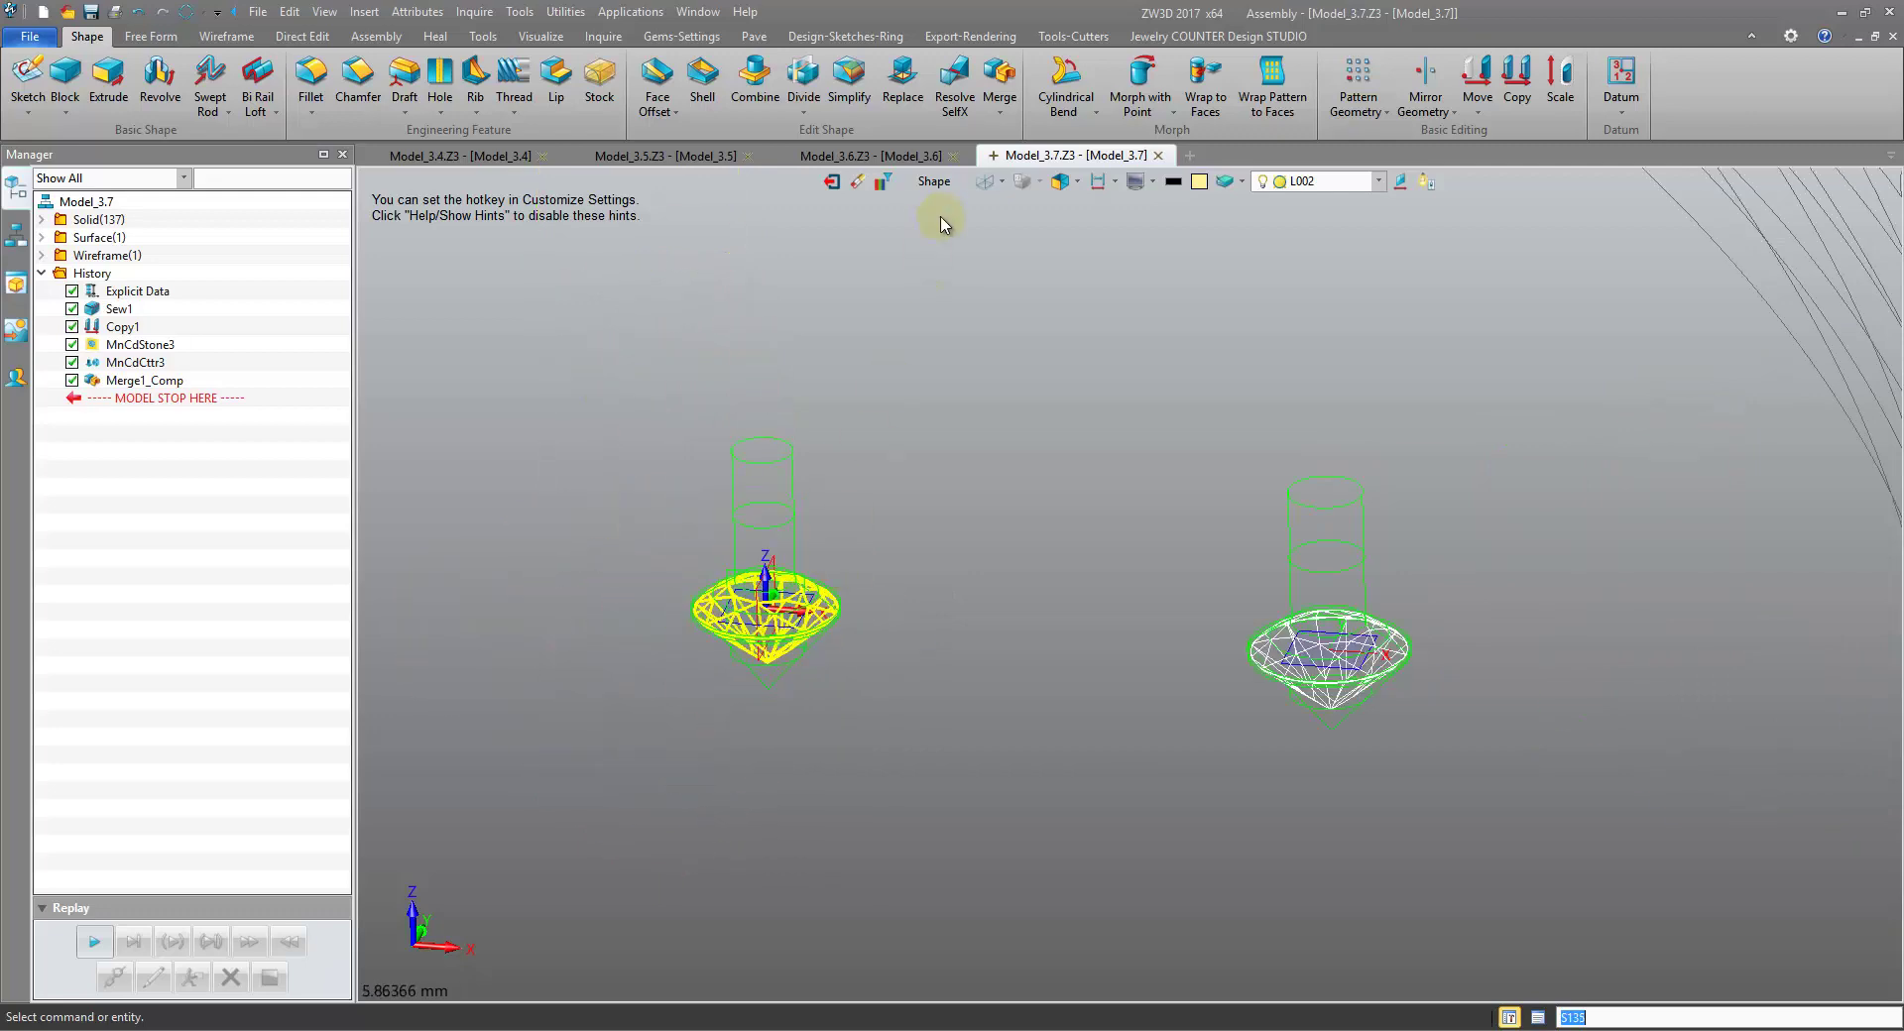
pyautogui.click(984, 182)
pyautogui.scroll(-6, 1025, 323)
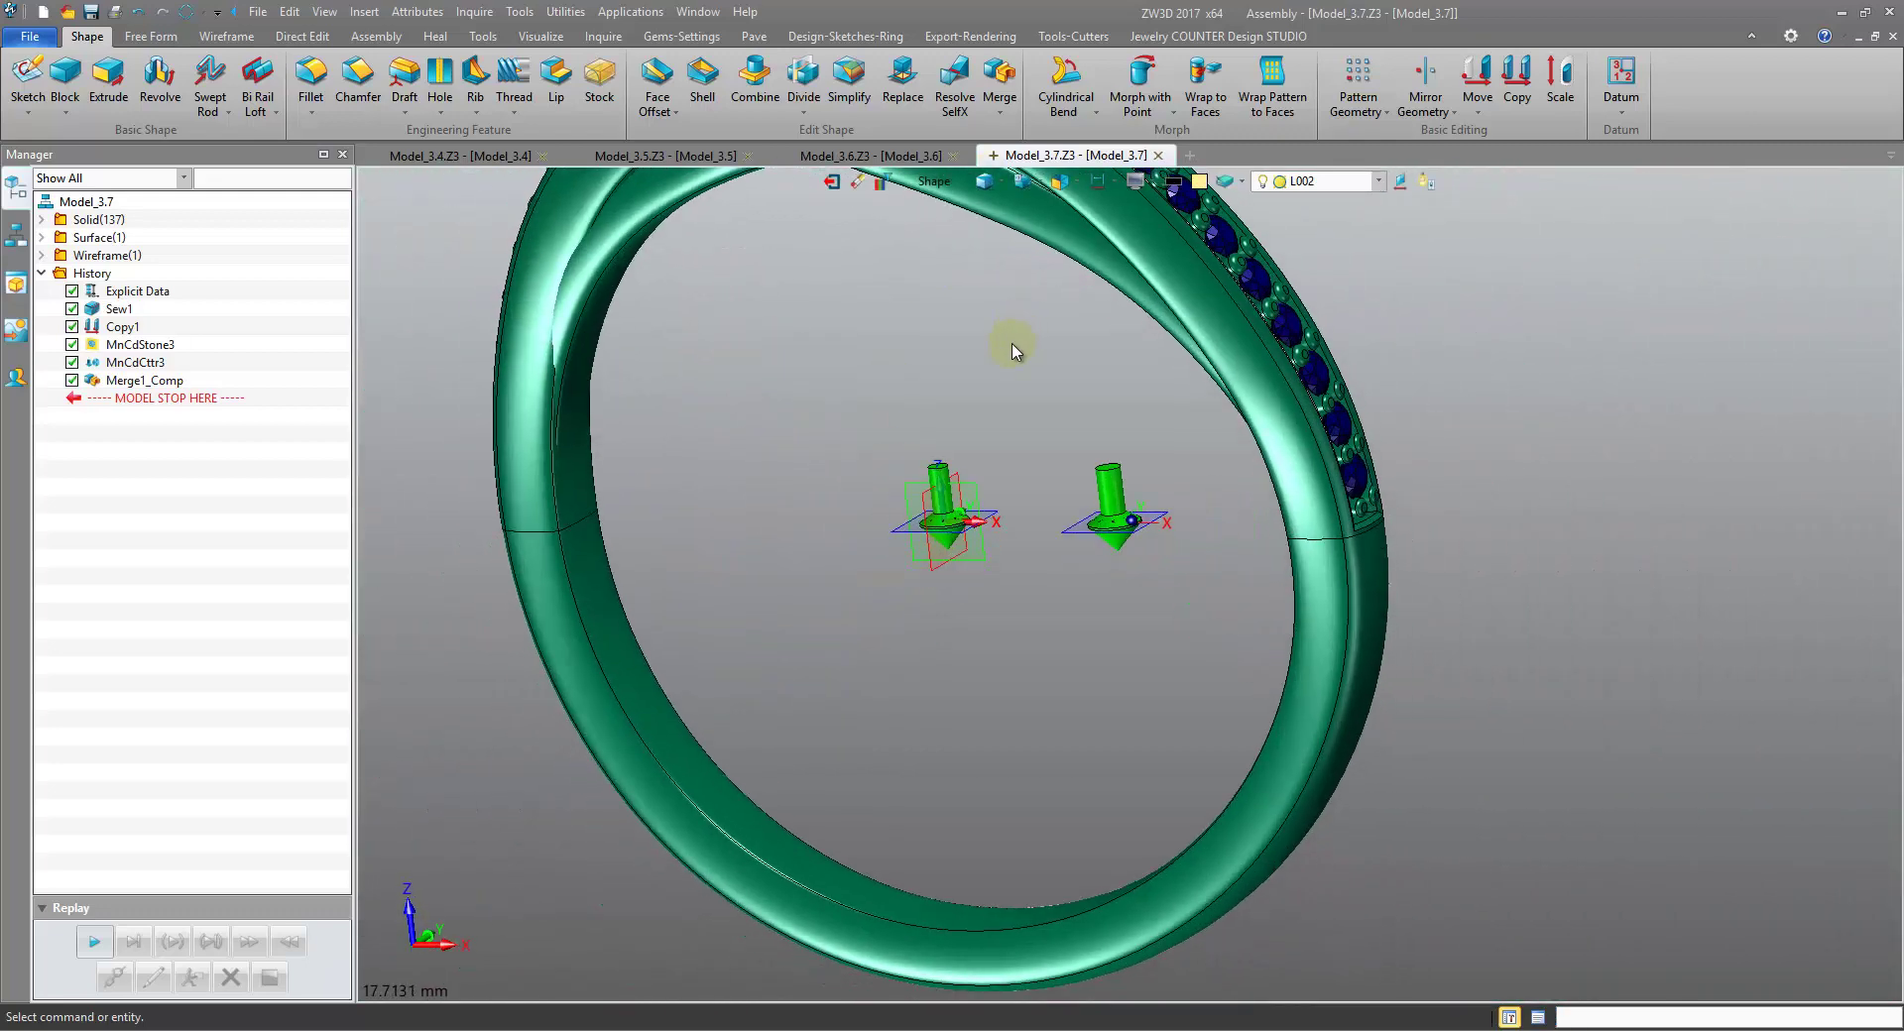
# - Start an associative frame-to-frame copy and select the pilot cutter of the 1.1 mm stone as the entity
pyautogui.moveTo(1245, 474); pyautogui.dragTo(1265, 556, button='right')
pyautogui.click(1518, 87)
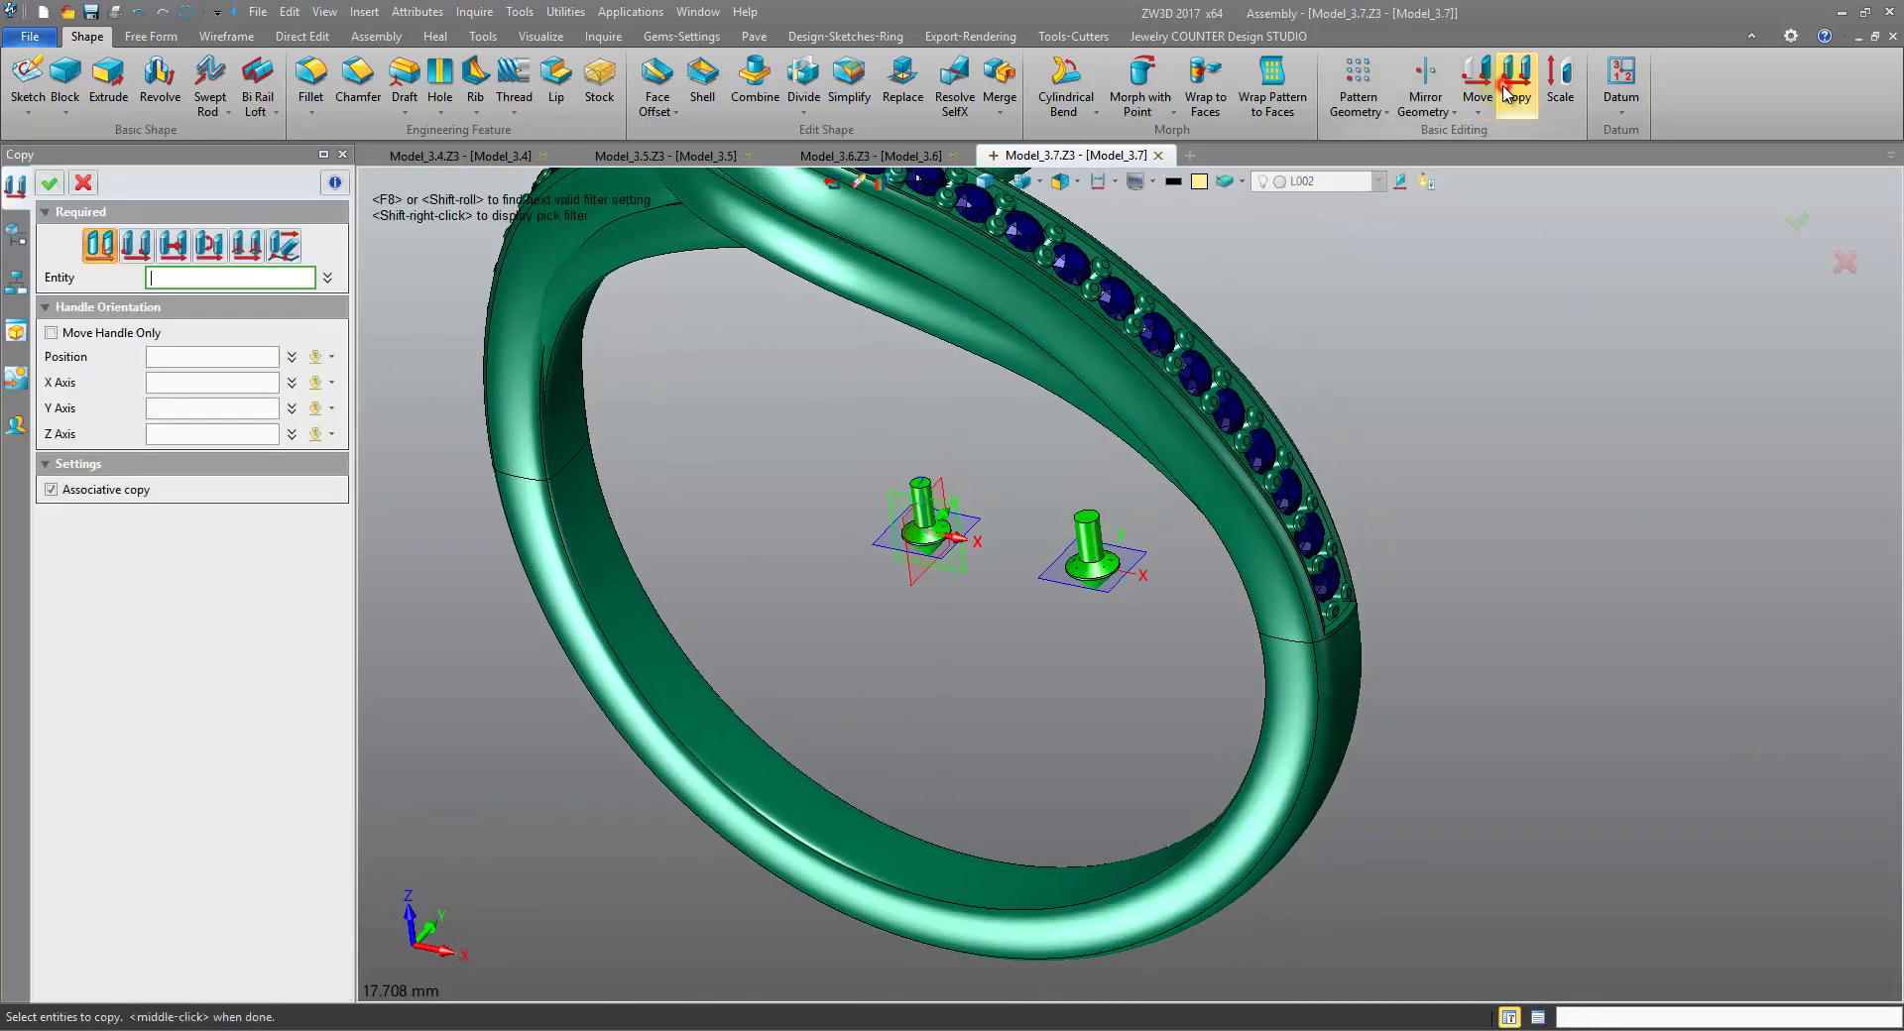
pyautogui.scroll(3, 1369, 565)
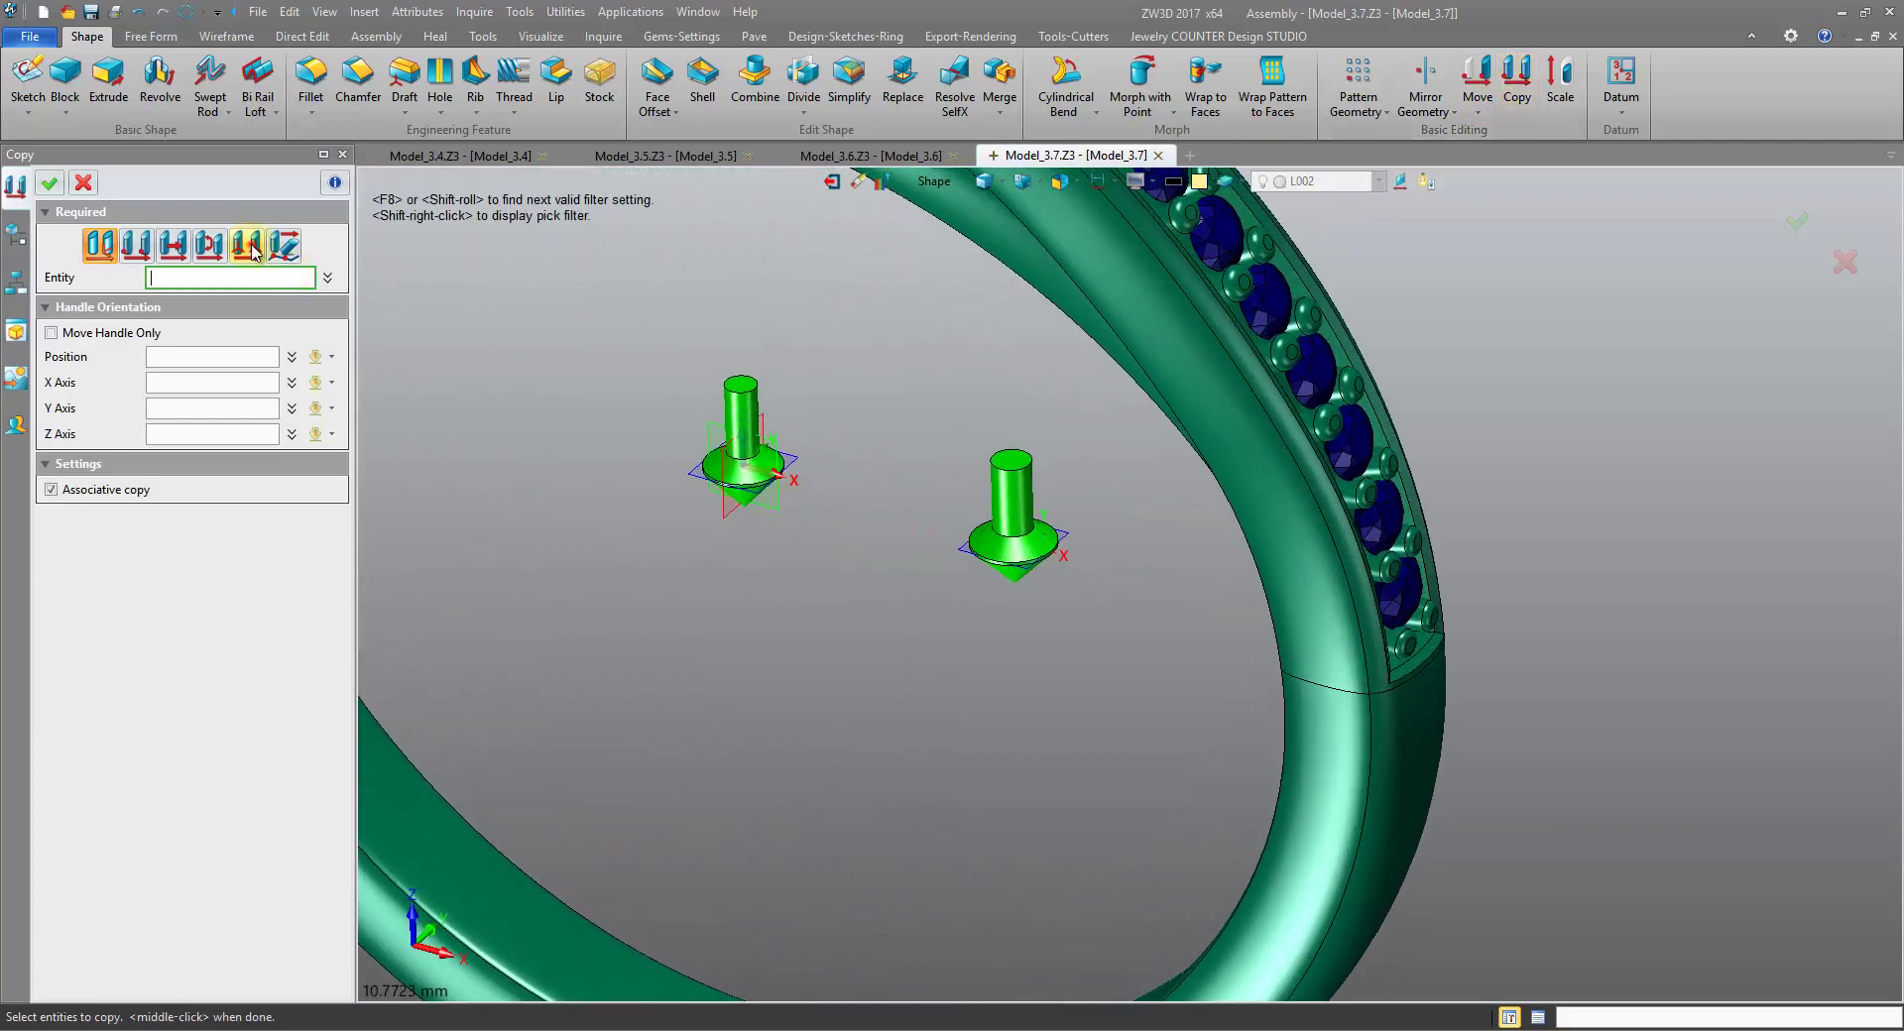
pyautogui.click(253, 252)
pyautogui.scroll(4, 972, 477)
pyautogui.click(912, 454)
pyautogui.moveTo(435, 506); pyautogui.dragTo(448, 417, button='right')
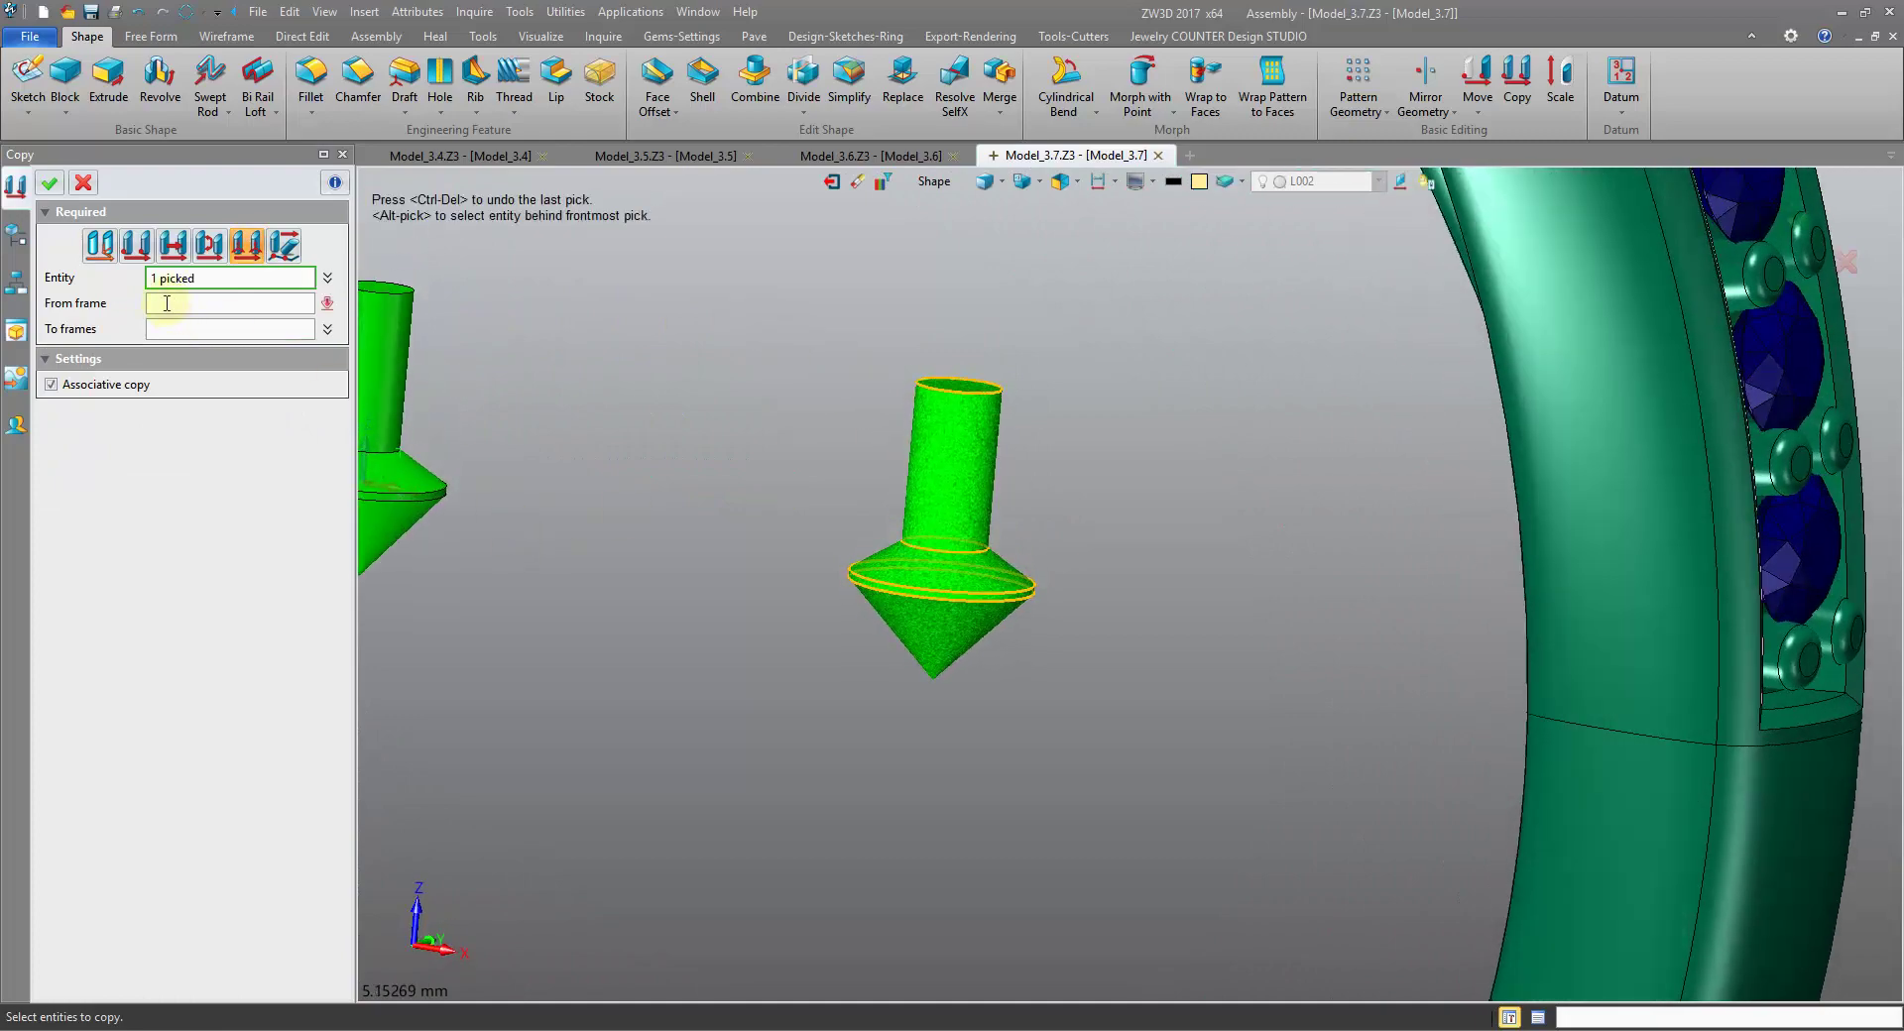
# - Switch to wireframe, pick the table face of the stone inside the cutter as the From frame, and restore shaded display
pyautogui.click(981, 189)
pyautogui.scroll(6, 972, 443)
pyautogui.moveTo(971, 443); pyautogui.dragTo(873, 544, button='right')
pyautogui.click(855, 509)
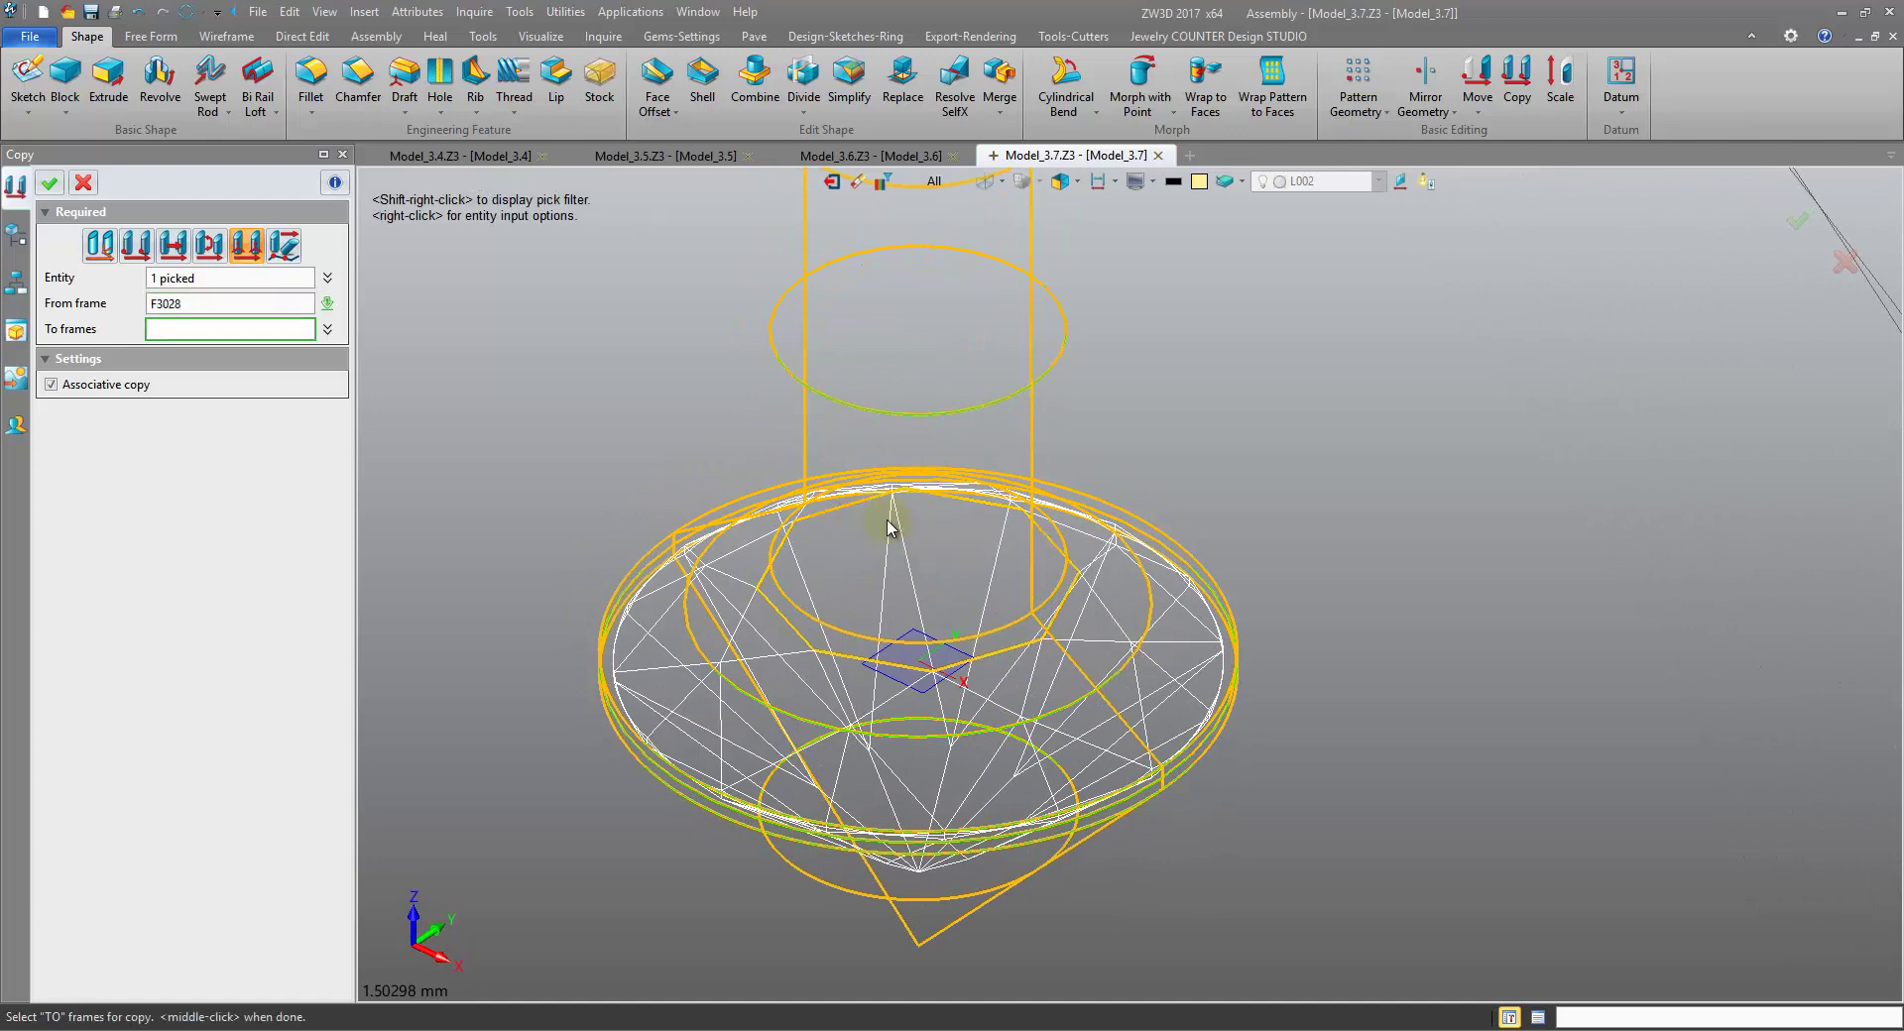
pyautogui.scroll(-5, 995, 573)
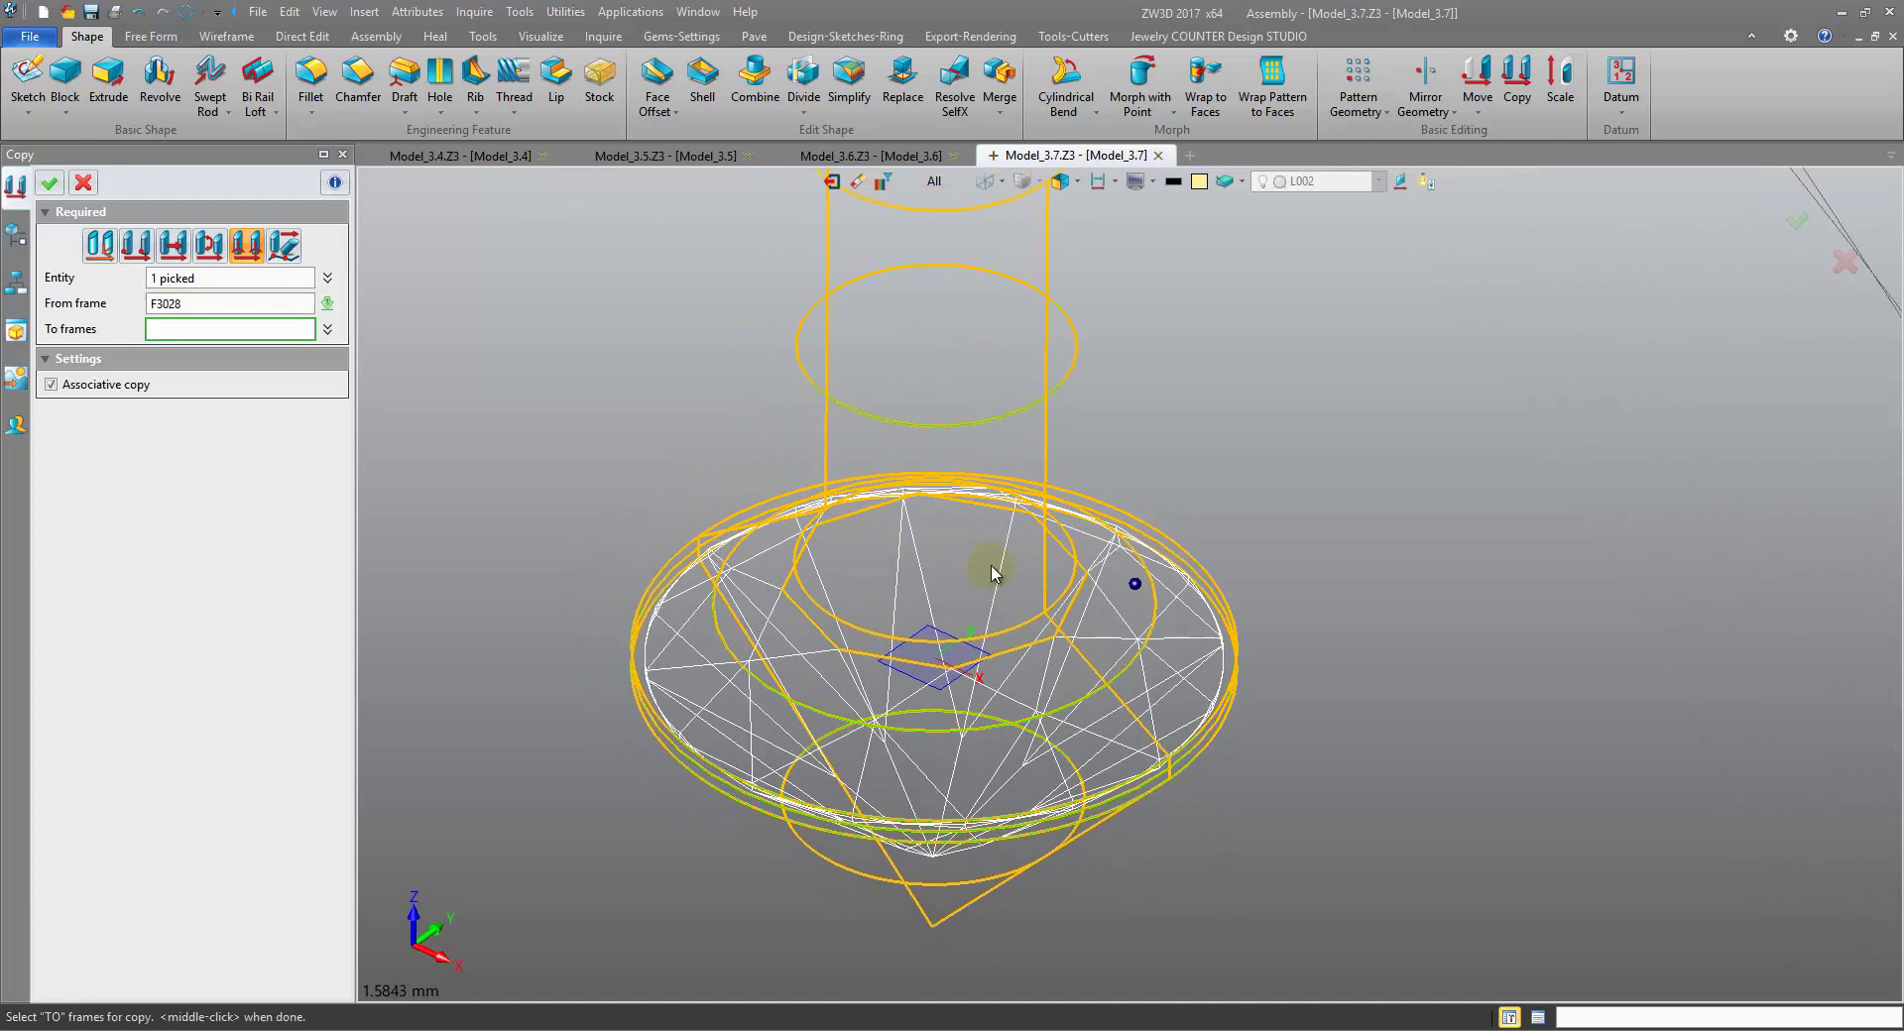
pyautogui.click(991, 183)
# - Pick the table faces of the first four pavé stones at the lower end of the shank row as To frames
pyautogui.scroll(-5, 973, 233)
pyautogui.moveTo(973, 233); pyautogui.dragTo(894, 407, button='right')
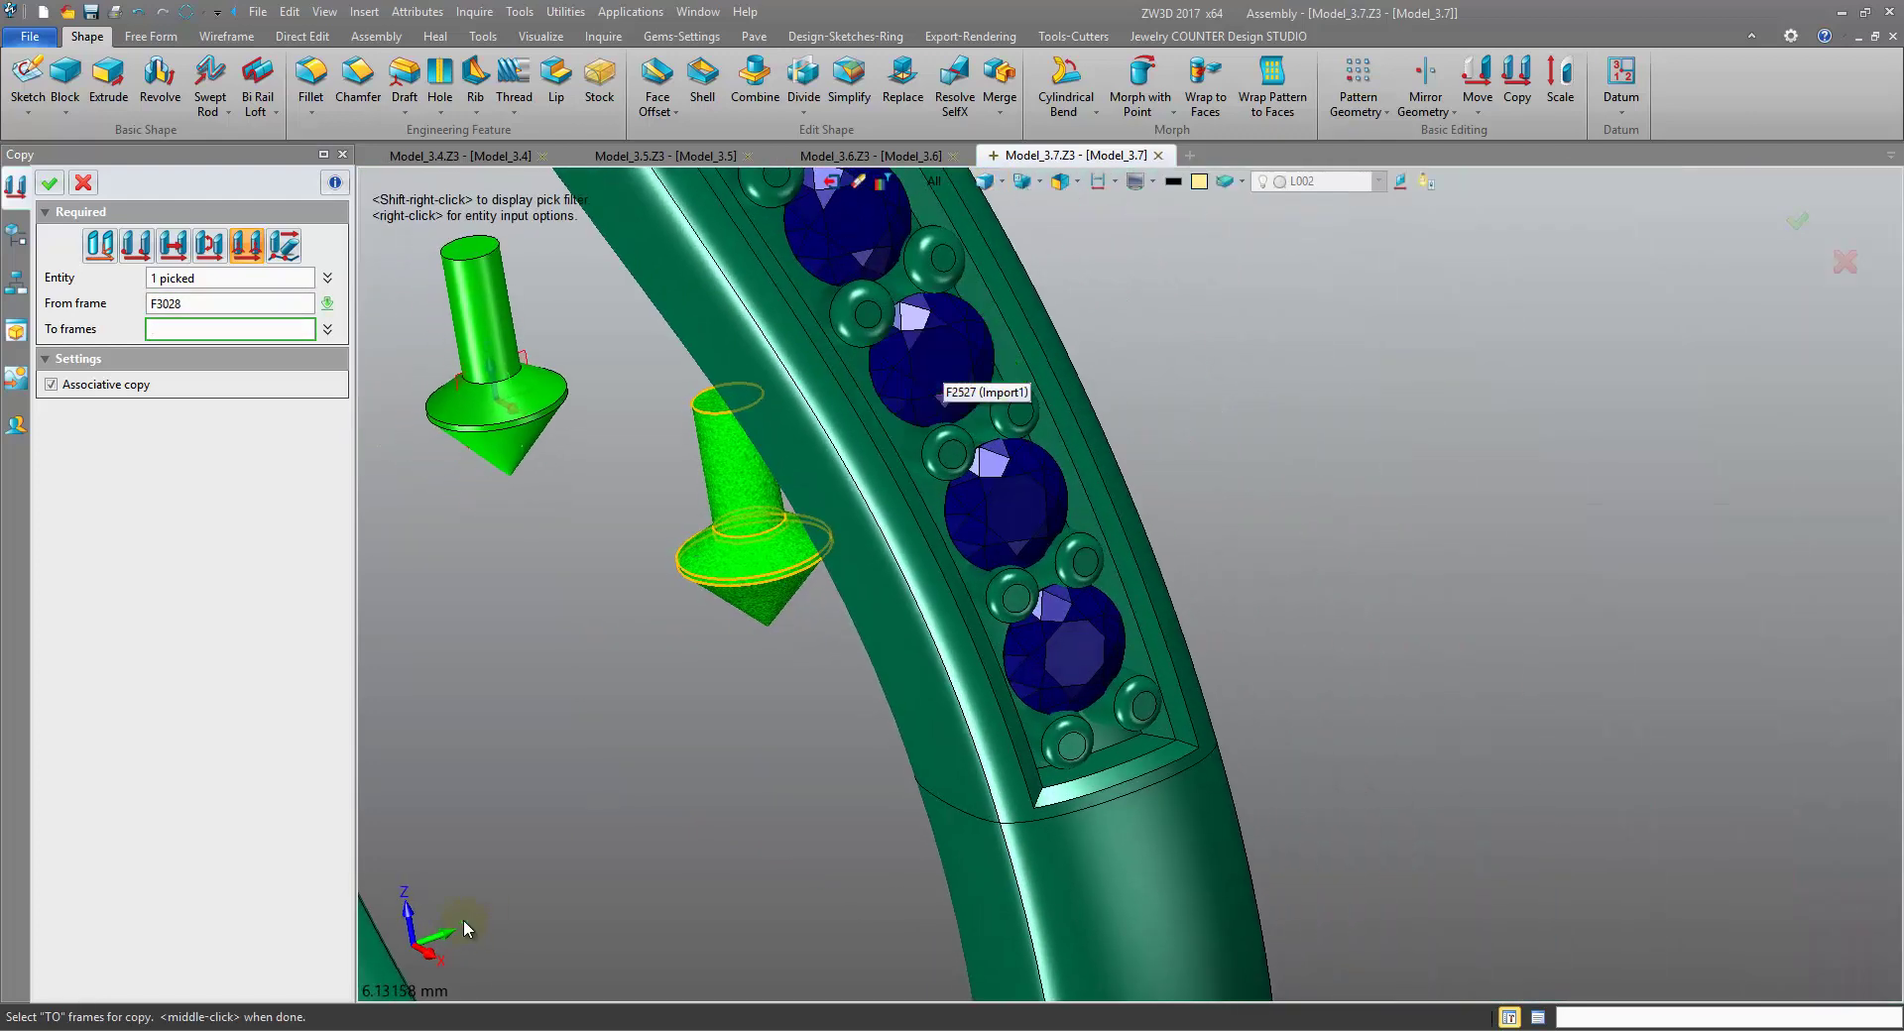
pyautogui.moveTo(464, 922); pyautogui.dragTo(105, 449, button='right')
pyautogui.scroll(-3, 442, 421)
pyautogui.moveTo(442, 420); pyautogui.dragTo(505, 459, button='right')
pyautogui.scroll(3, 1038, 556)
pyautogui.click(1258, 411)
pyautogui.moveTo(1038, 557); pyautogui.dragTo(1171, 615, button='right')
pyautogui.click(1312, 406)
pyautogui.scroll(-3, 1156, 526)
pyautogui.click(1130, 509)
pyautogui.moveTo(1128, 519); pyautogui.dragTo(1125, 538, button='right')
pyautogui.click(1095, 357)
# - Pick the table faces of the next stones up the shank row as To frames
pyautogui.scroll(-3, 1177, 540)
pyautogui.moveTo(1095, 357); pyautogui.dragTo(1198, 567, button='right')
pyautogui.scroll(-4, 1198, 566)
pyautogui.scroll(3, 1200, 573)
pyautogui.click(1198, 633)
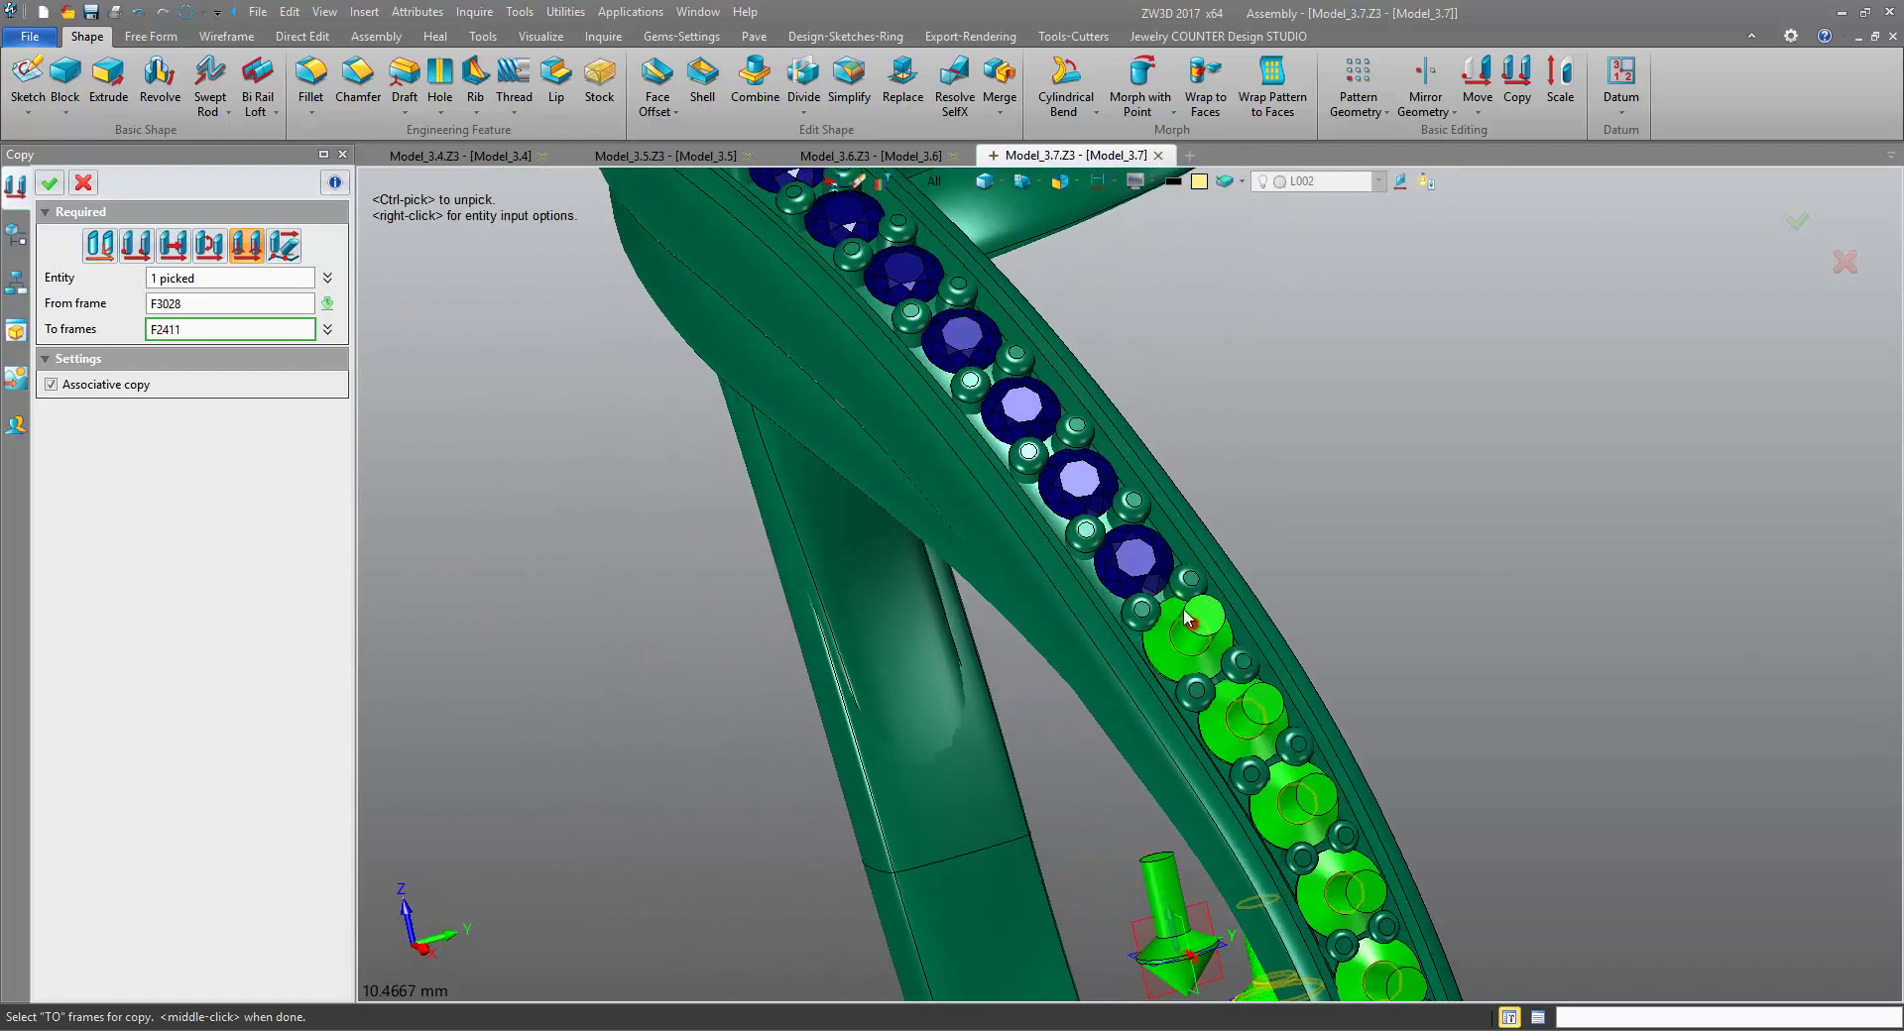
pyautogui.click(1140, 564)
pyautogui.click(1086, 496)
pyautogui.click(1036, 405)
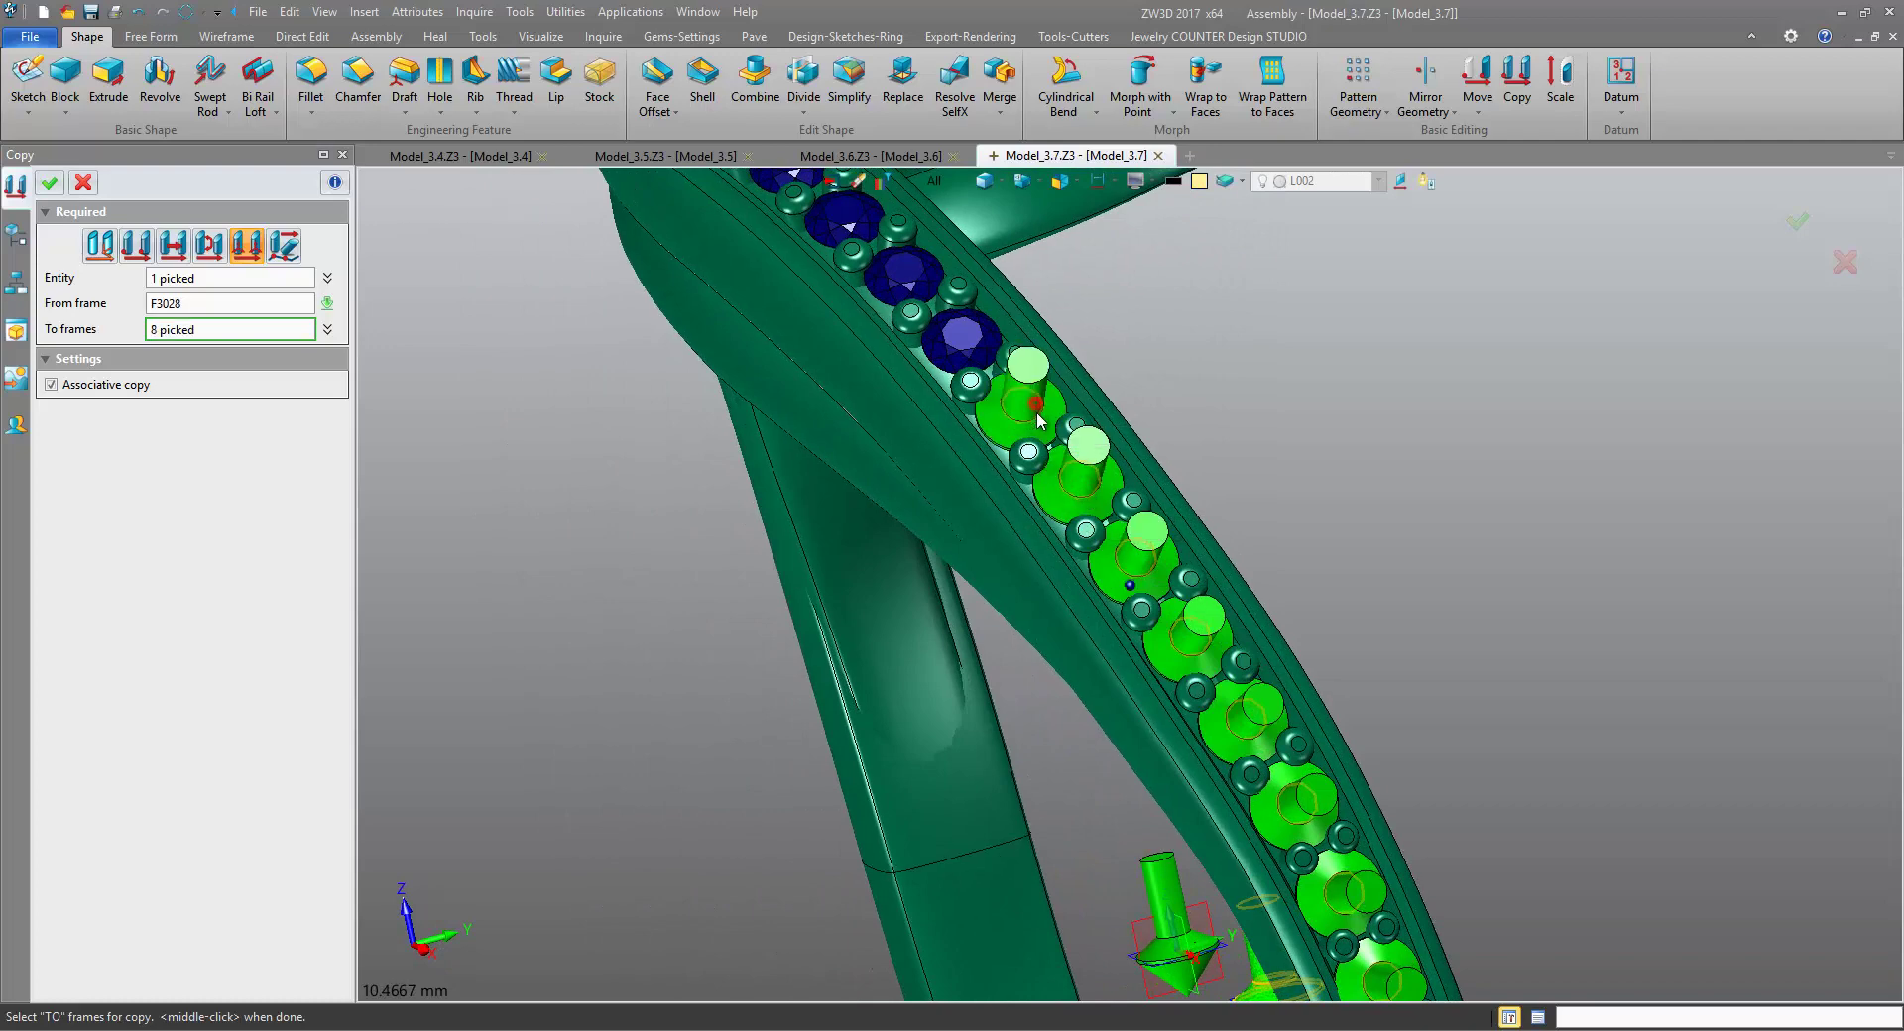
# - Unpick the last To frame and pick the table faces of the following shank stones up towards the halo
pyautogui.moveTo(1037, 399); pyautogui.dragTo(1046, 493, button='right')
pyautogui.rightClick(1290, 416)
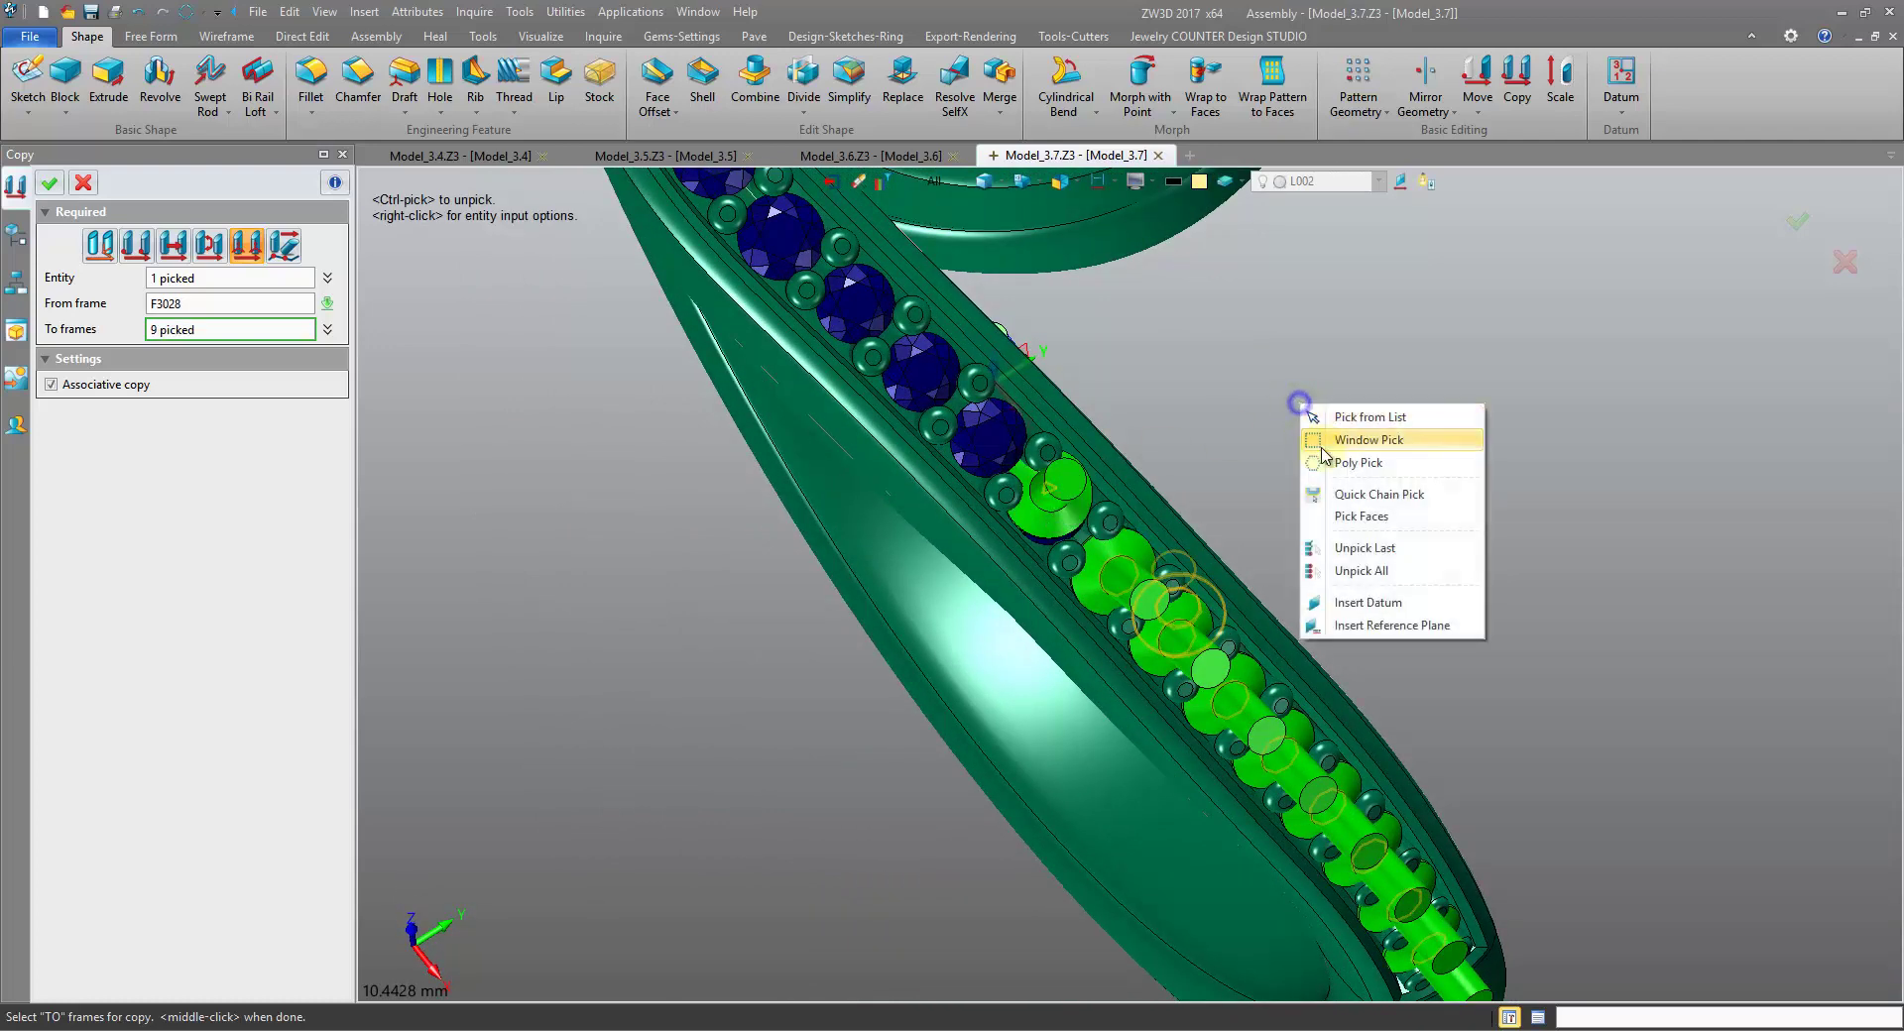
pyautogui.click(1373, 547)
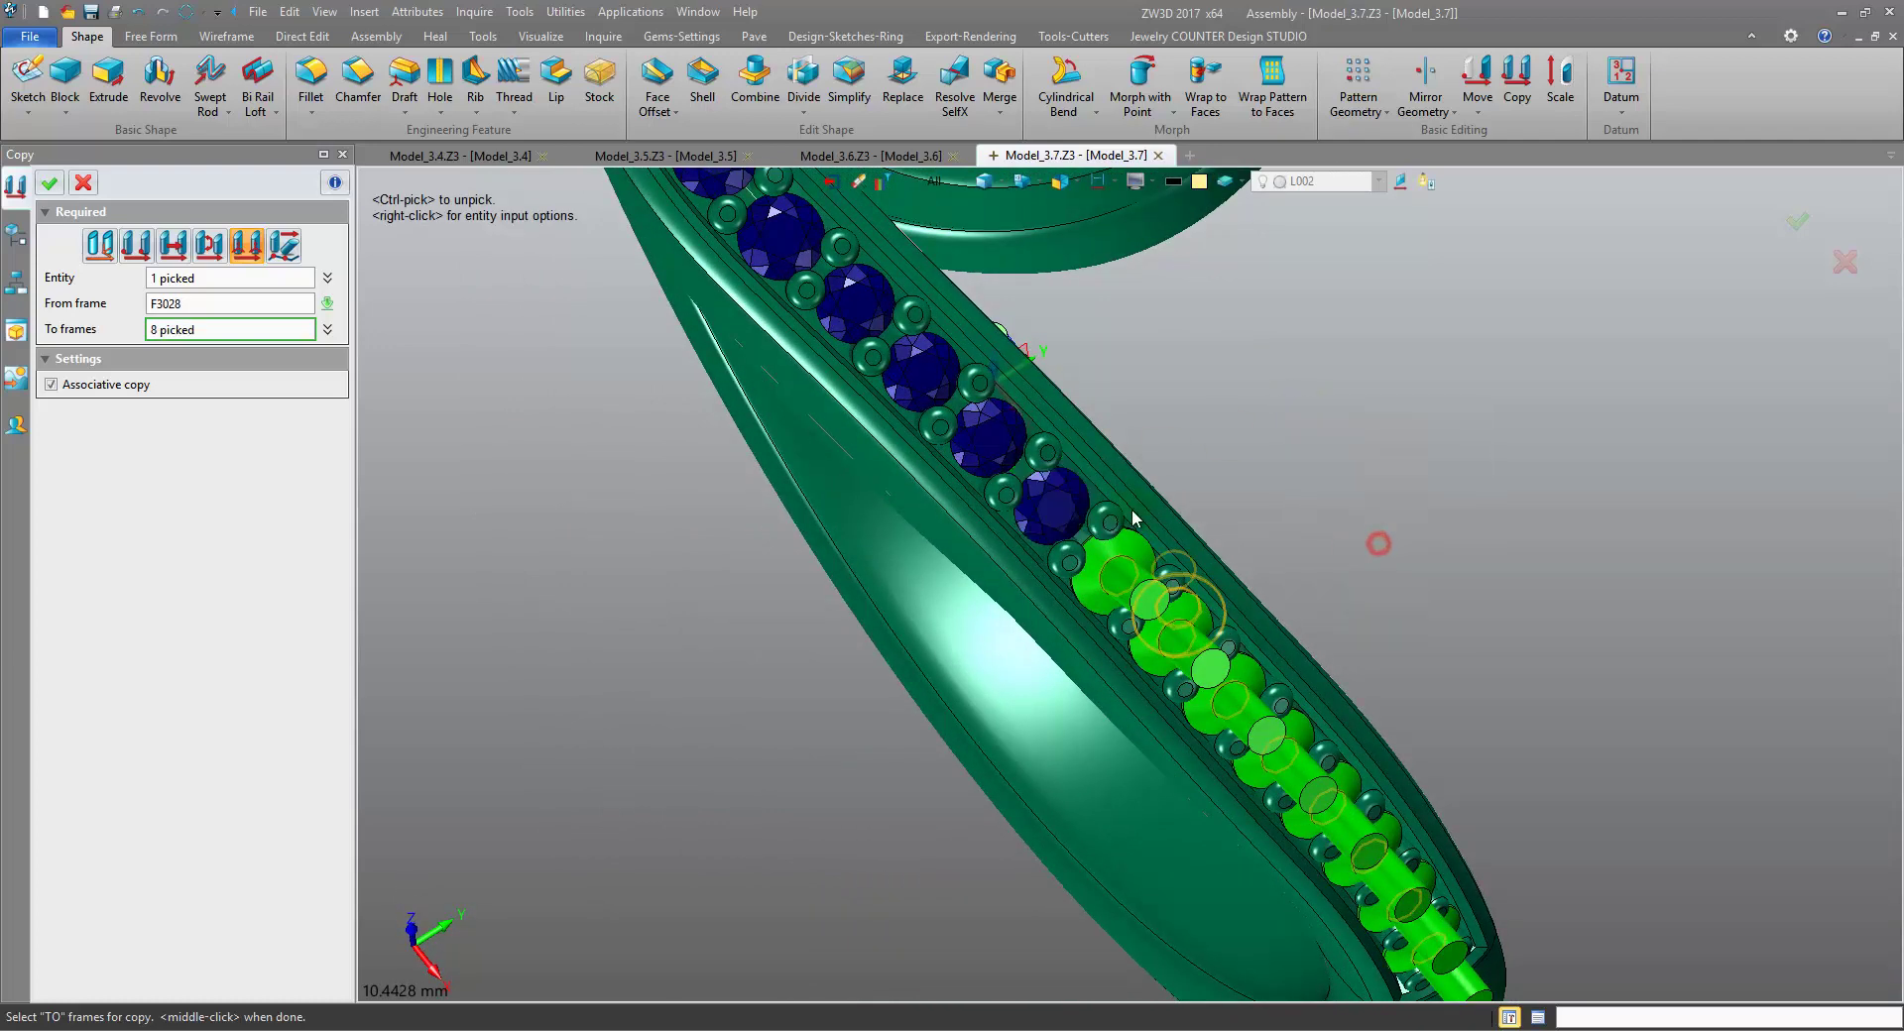
pyautogui.click(987, 451)
pyautogui.click(930, 380)
pyautogui.click(857, 305)
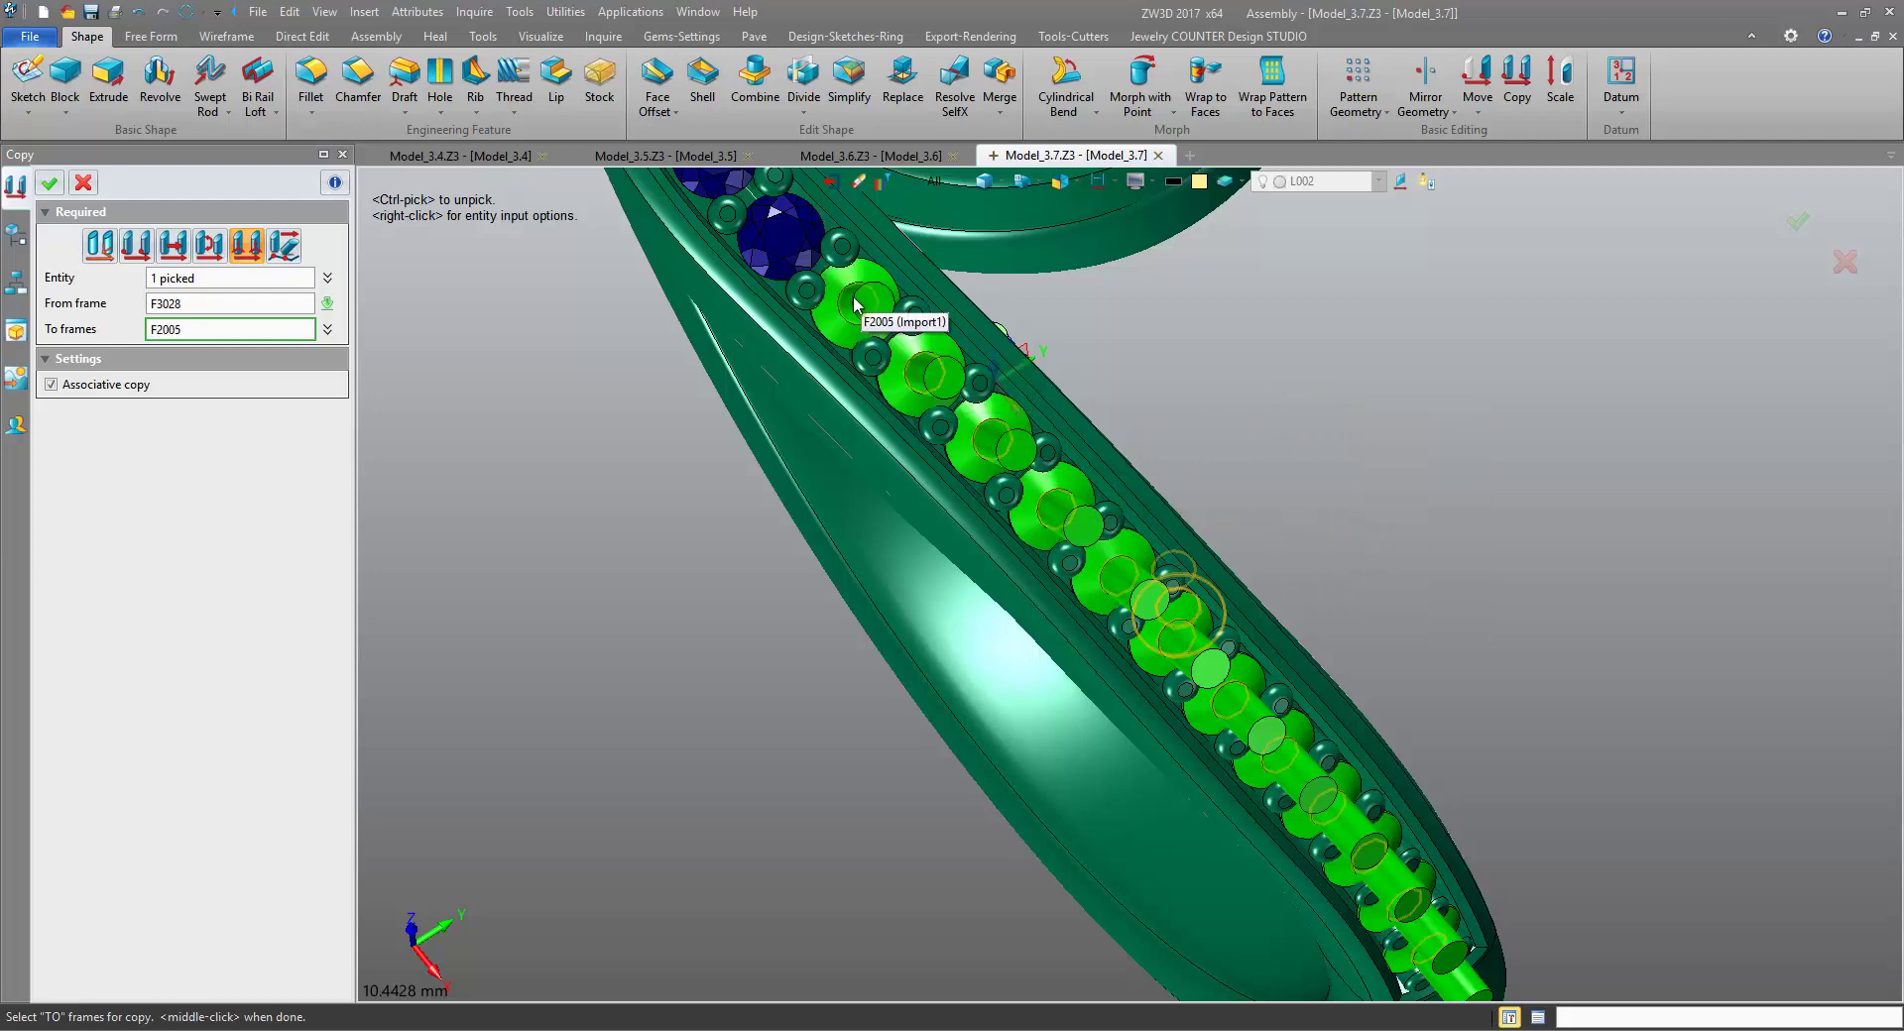
pyautogui.click(789, 250)
# - Pick the table faces of the stones where the shank row curves into the halo around the centre stone
pyautogui.scroll(-1, 792, 256)
pyautogui.moveTo(792, 256); pyautogui.dragTo(940, 739, button='right')
pyautogui.click(919, 740)
pyautogui.click(826, 571)
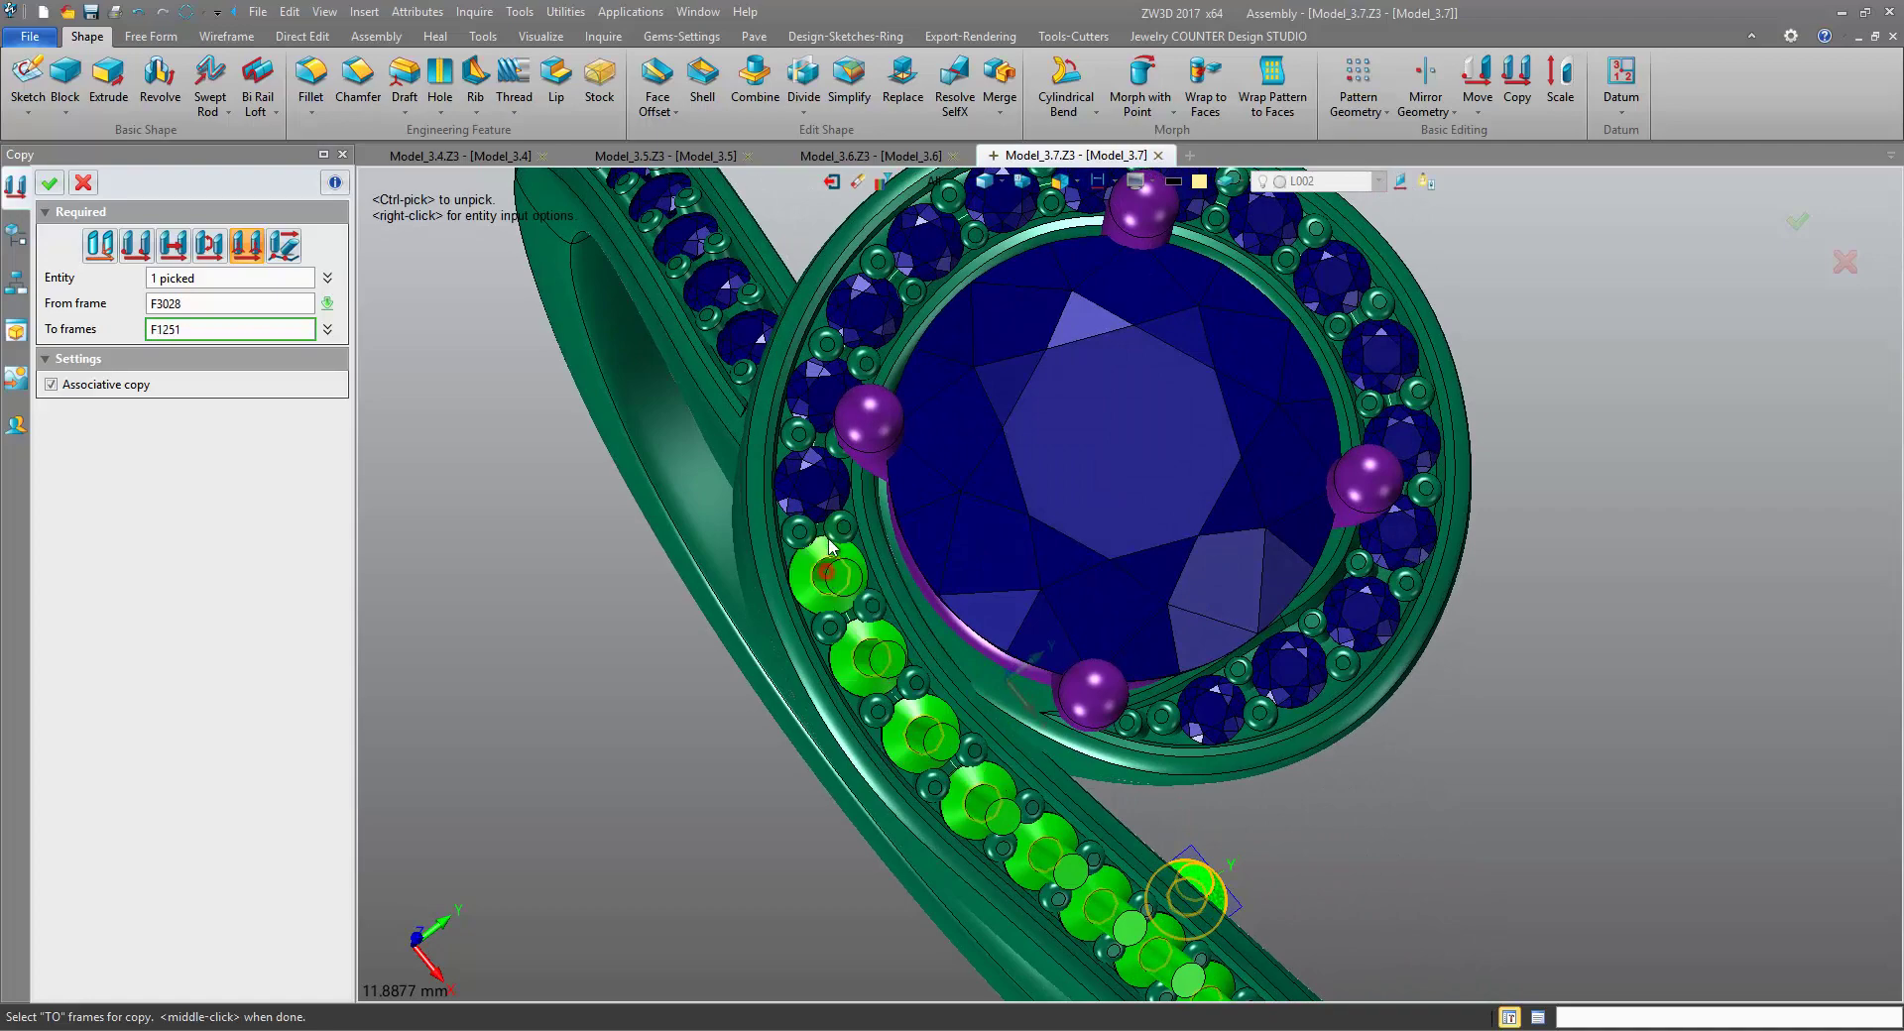
pyautogui.click(867, 327)
pyautogui.moveTo(867, 326); pyautogui.dragTo(807, 305, button='right')
pyautogui.click(807, 303)
pyautogui.click(904, 256)
pyautogui.click(993, 255)
# - Pick the table faces of the remaining halo stones as To frames and apply the associative copy
pyautogui.moveTo(994, 255); pyautogui.dragTo(1051, 258, button='right')
pyautogui.click(1065, 254)
pyautogui.click(1156, 324)
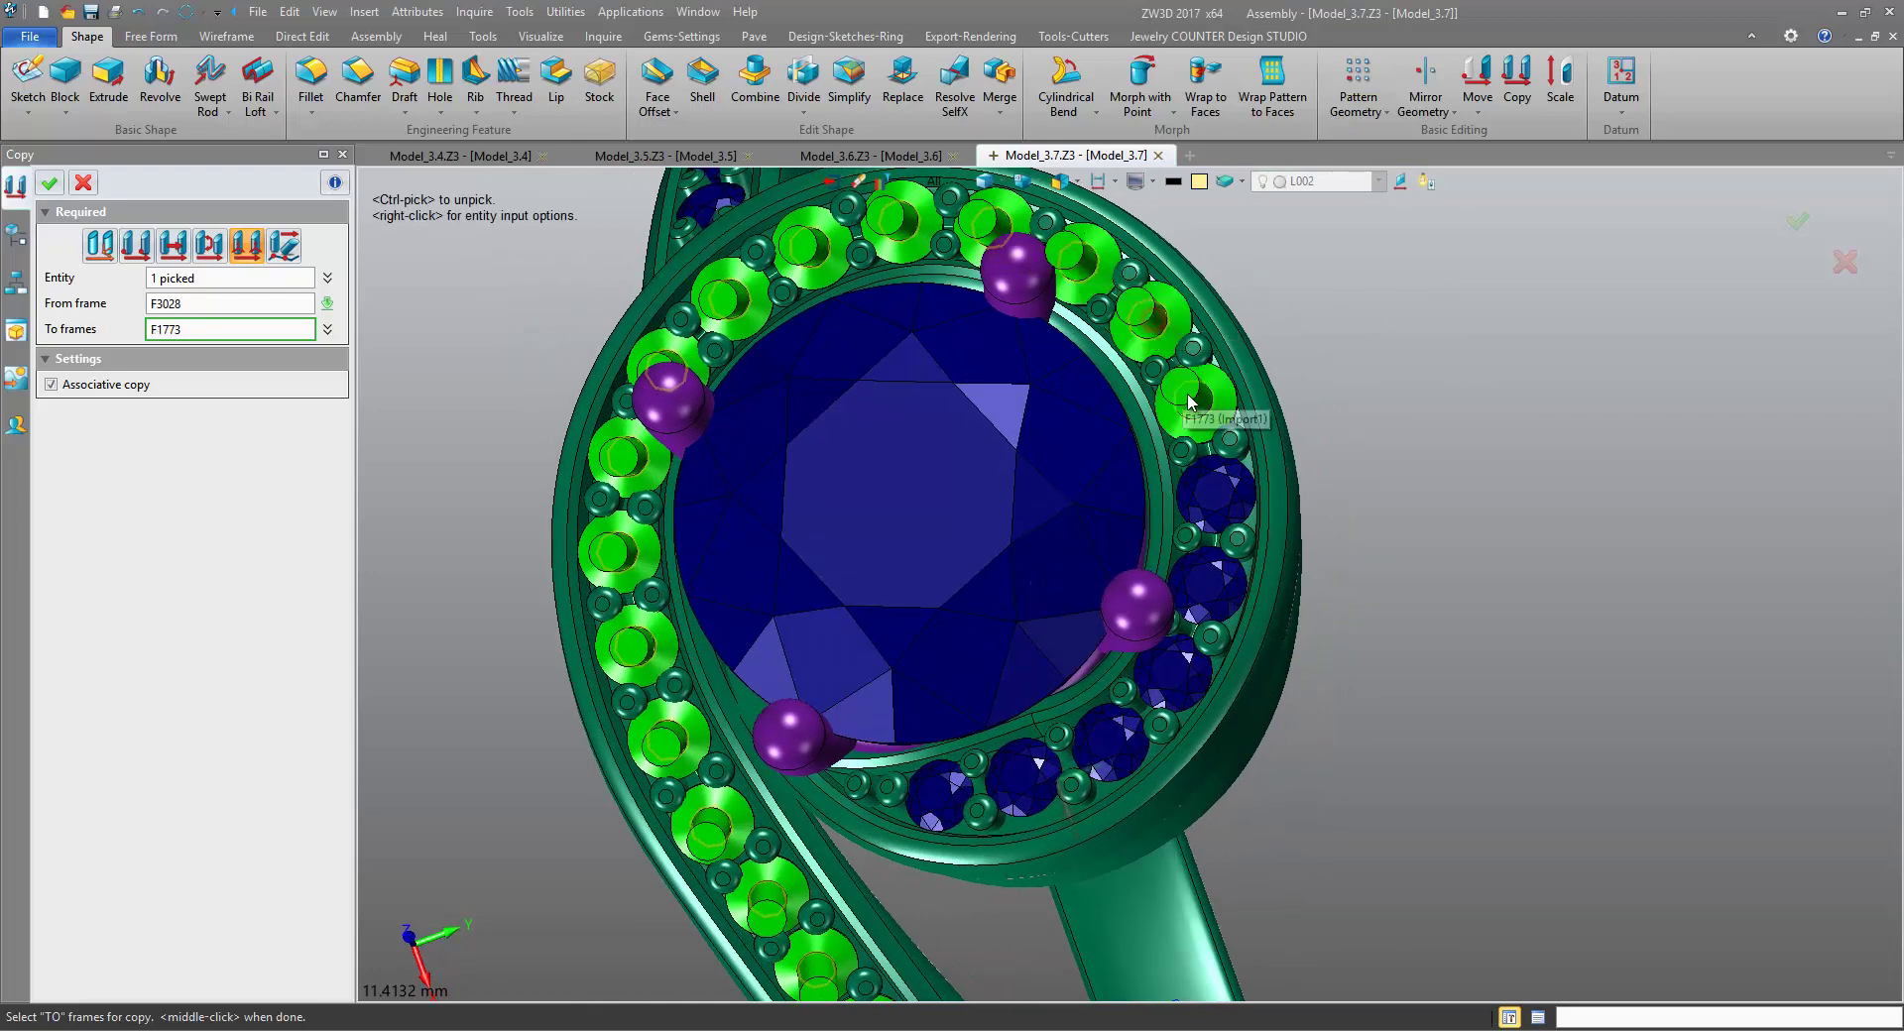
pyautogui.click(1217, 488)
pyautogui.click(1213, 583)
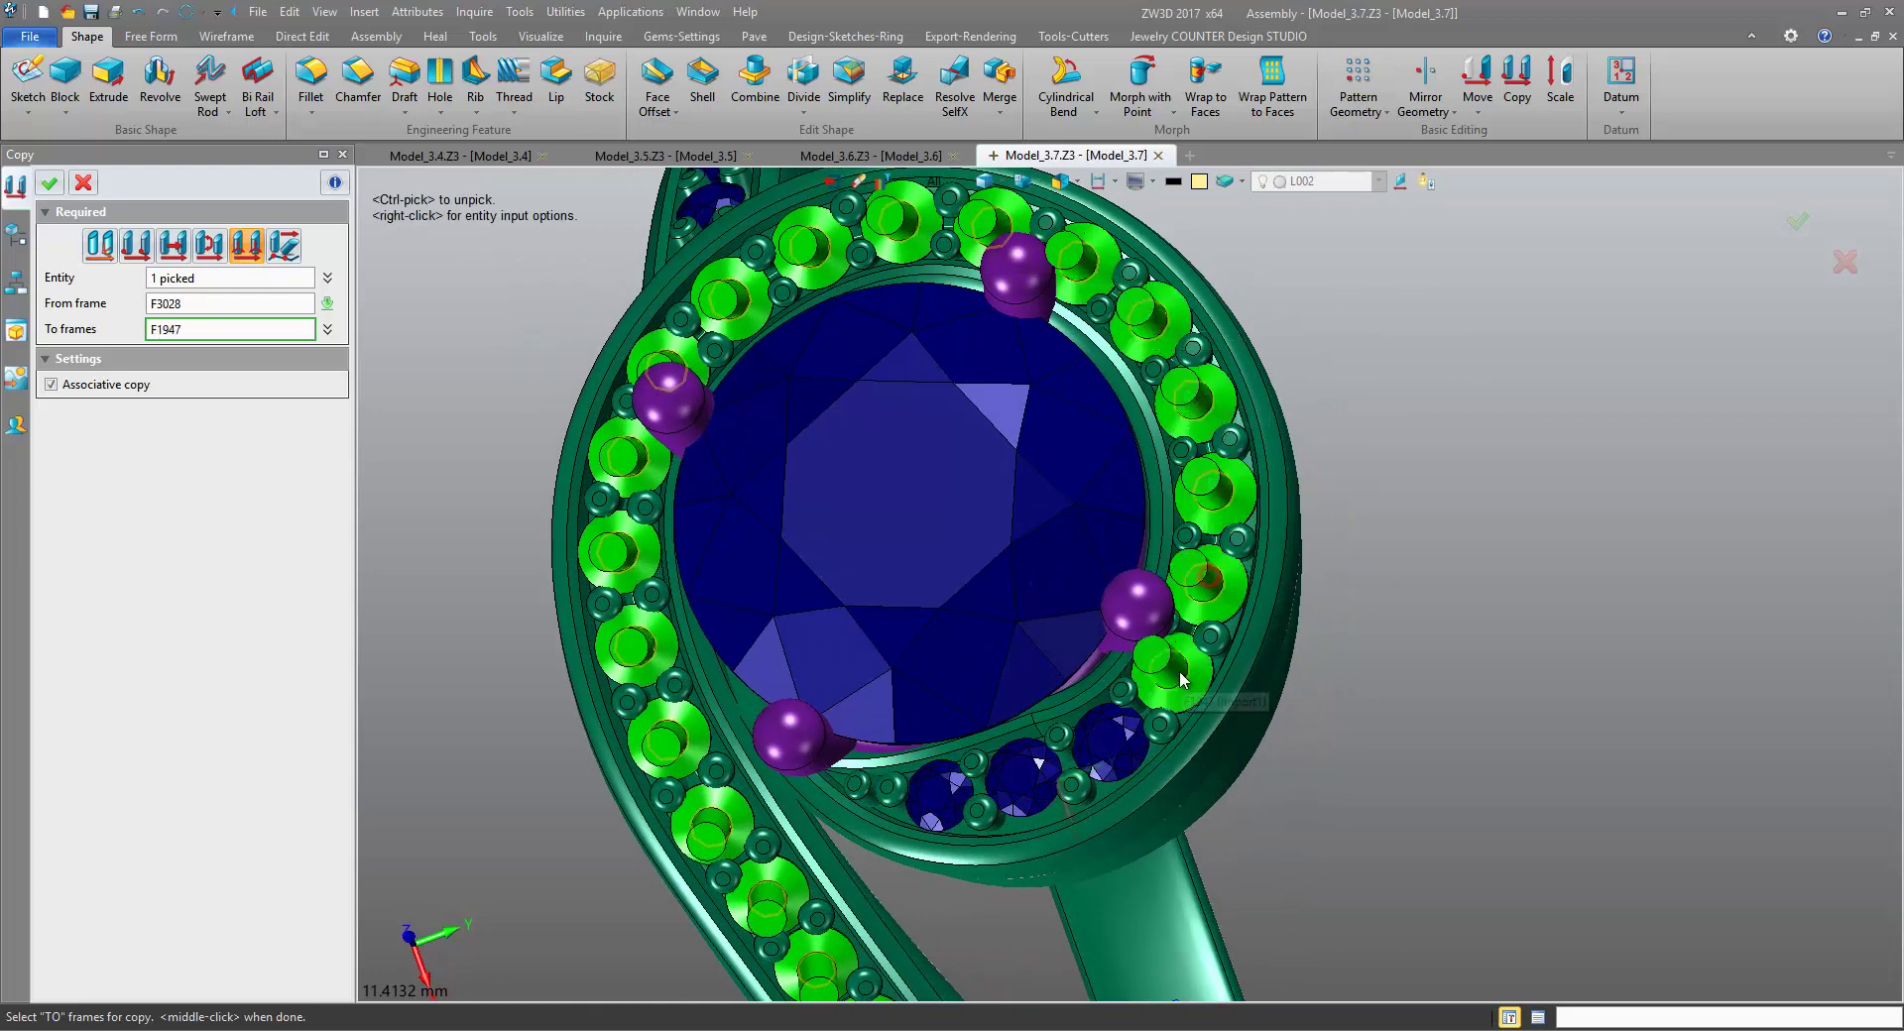
pyautogui.click(1111, 742)
pyautogui.click(1019, 788)
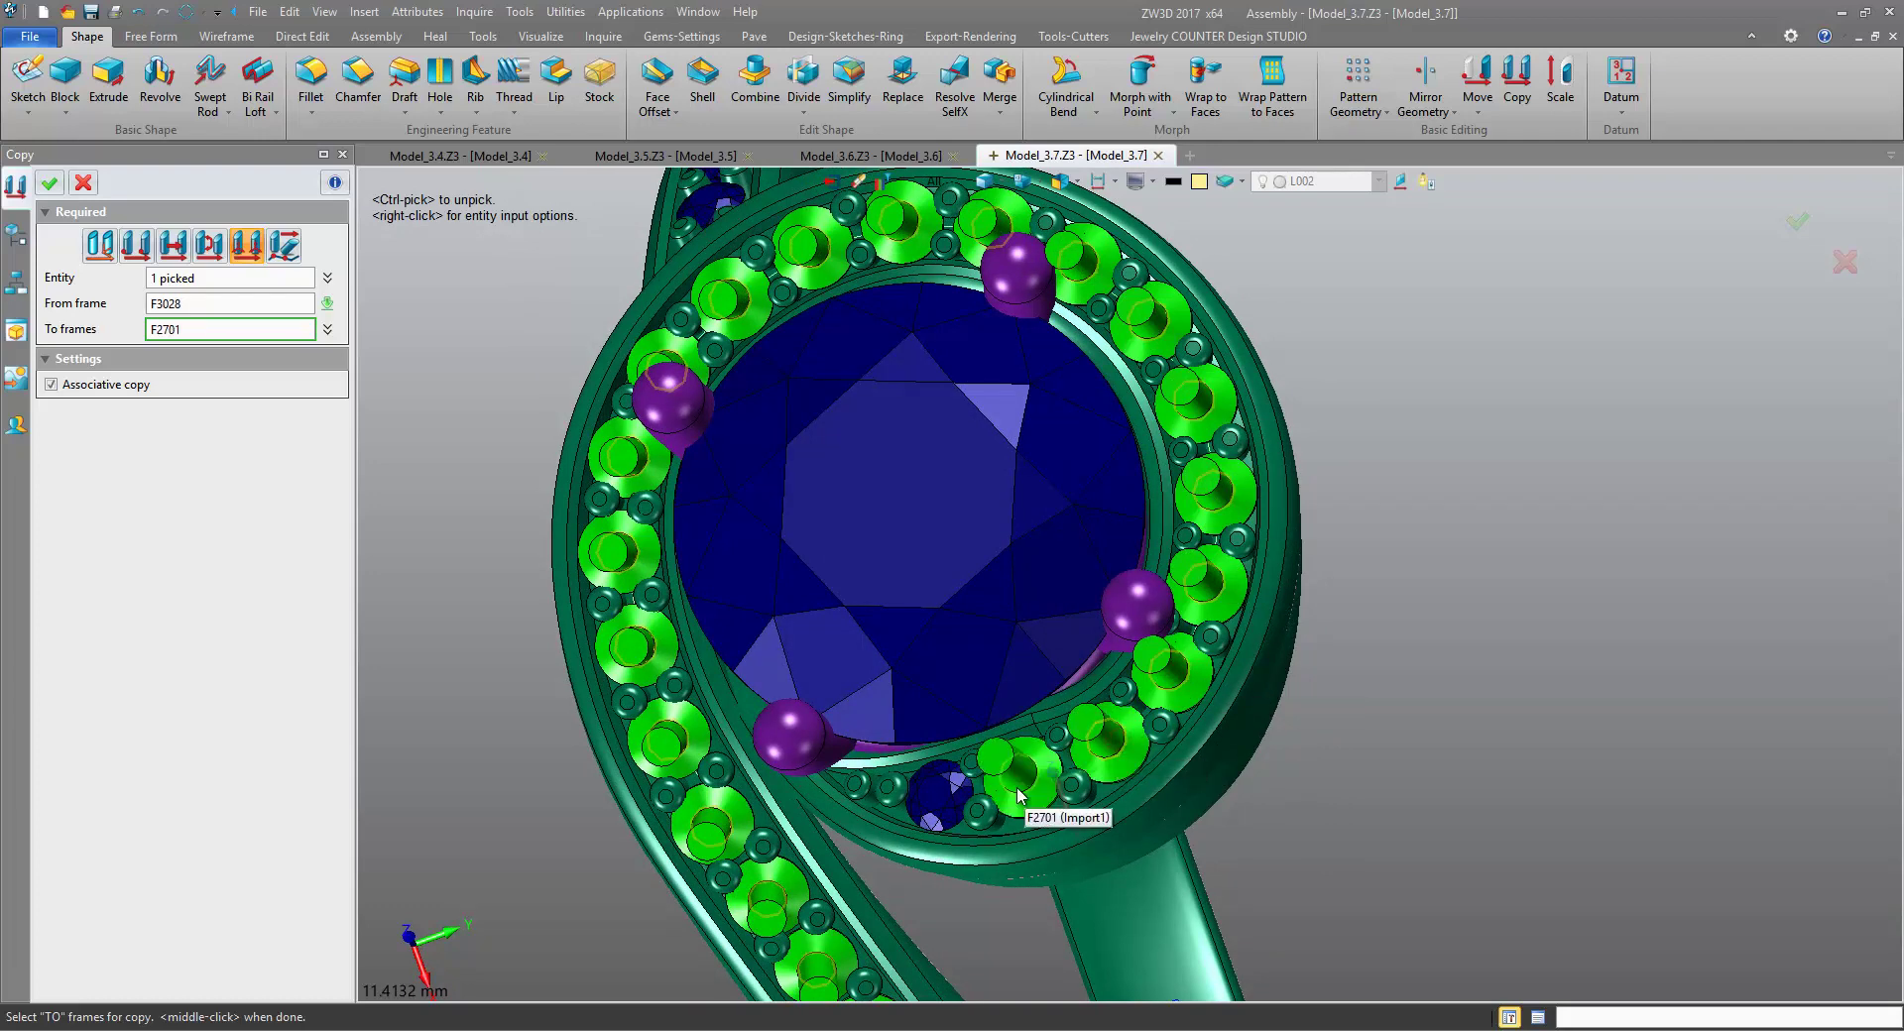
pyautogui.click(936, 805)
pyautogui.moveTo(936, 805); pyautogui.dragTo(893, 873, button='right')
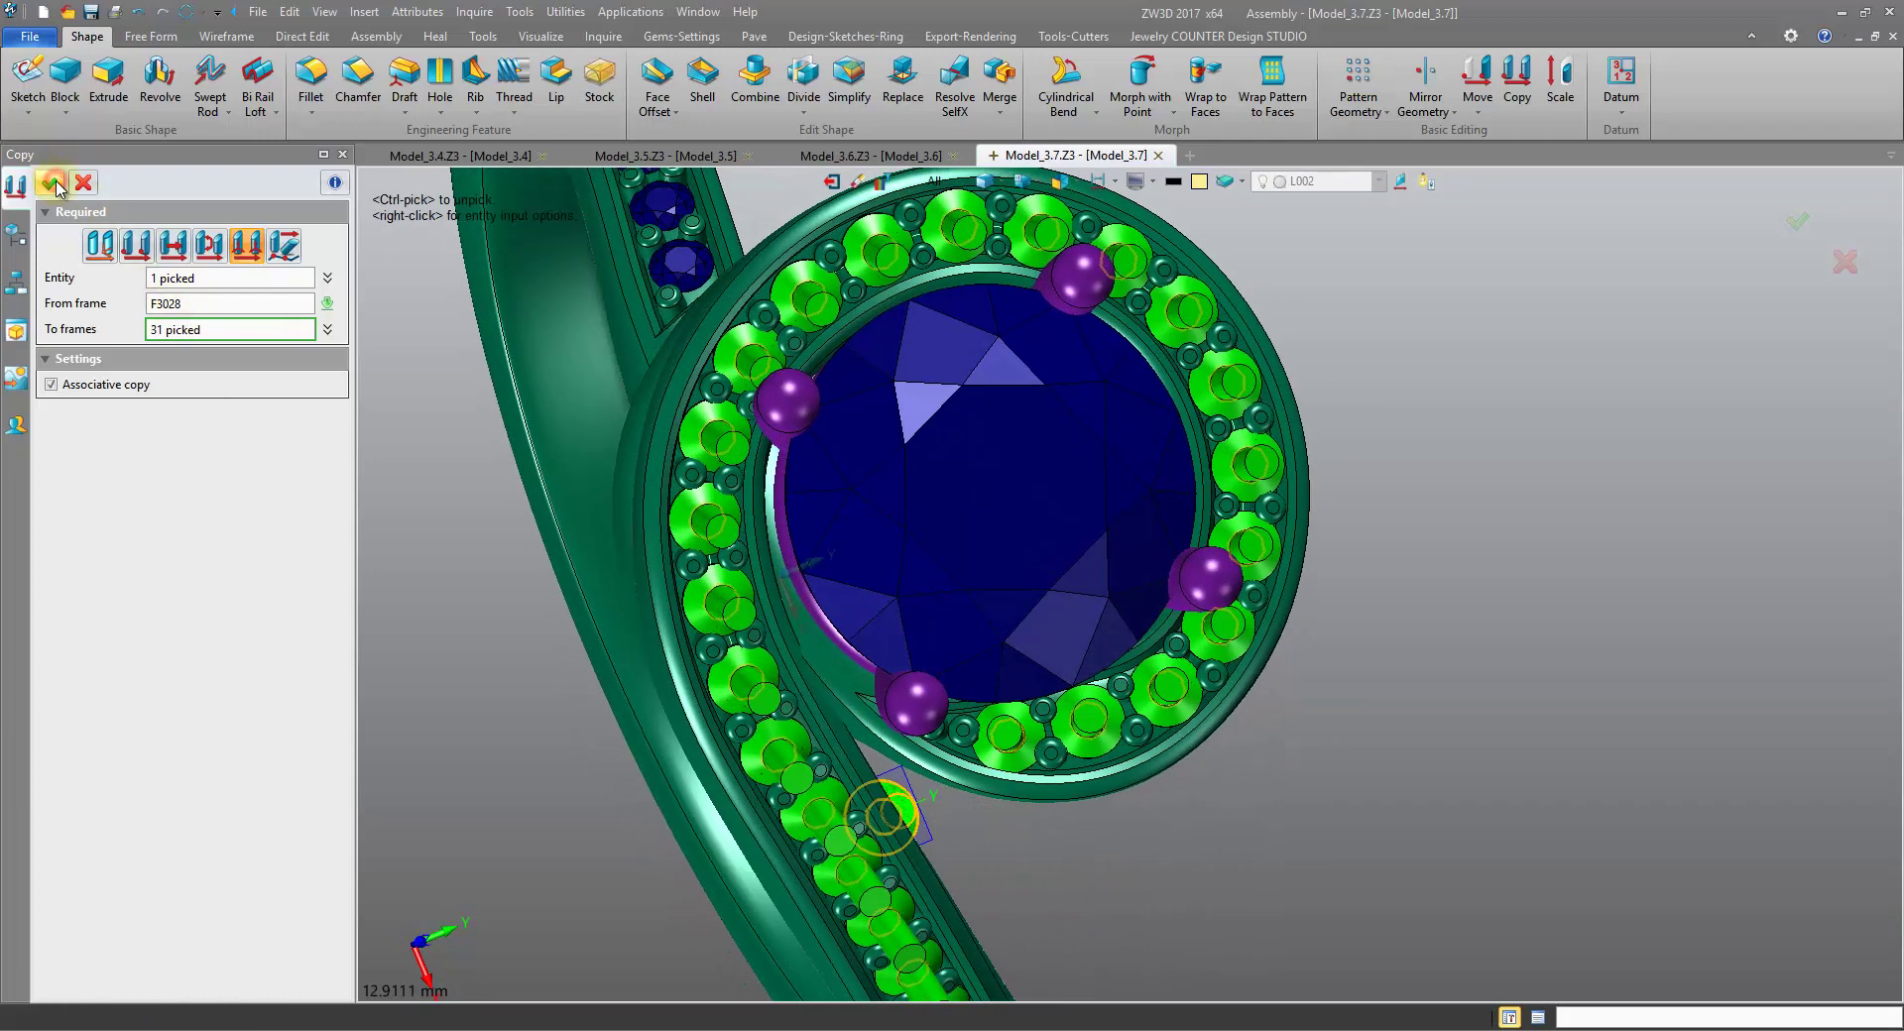
pyautogui.click(56, 191)
# - Start a Face Offset on the top face of a halo cutter beside a prong and lower it by -0.6945 mm
pyautogui.moveTo(1329, 476); pyautogui.dragTo(1071, 168, button='right')
pyautogui.scroll(4, 1468, 359)
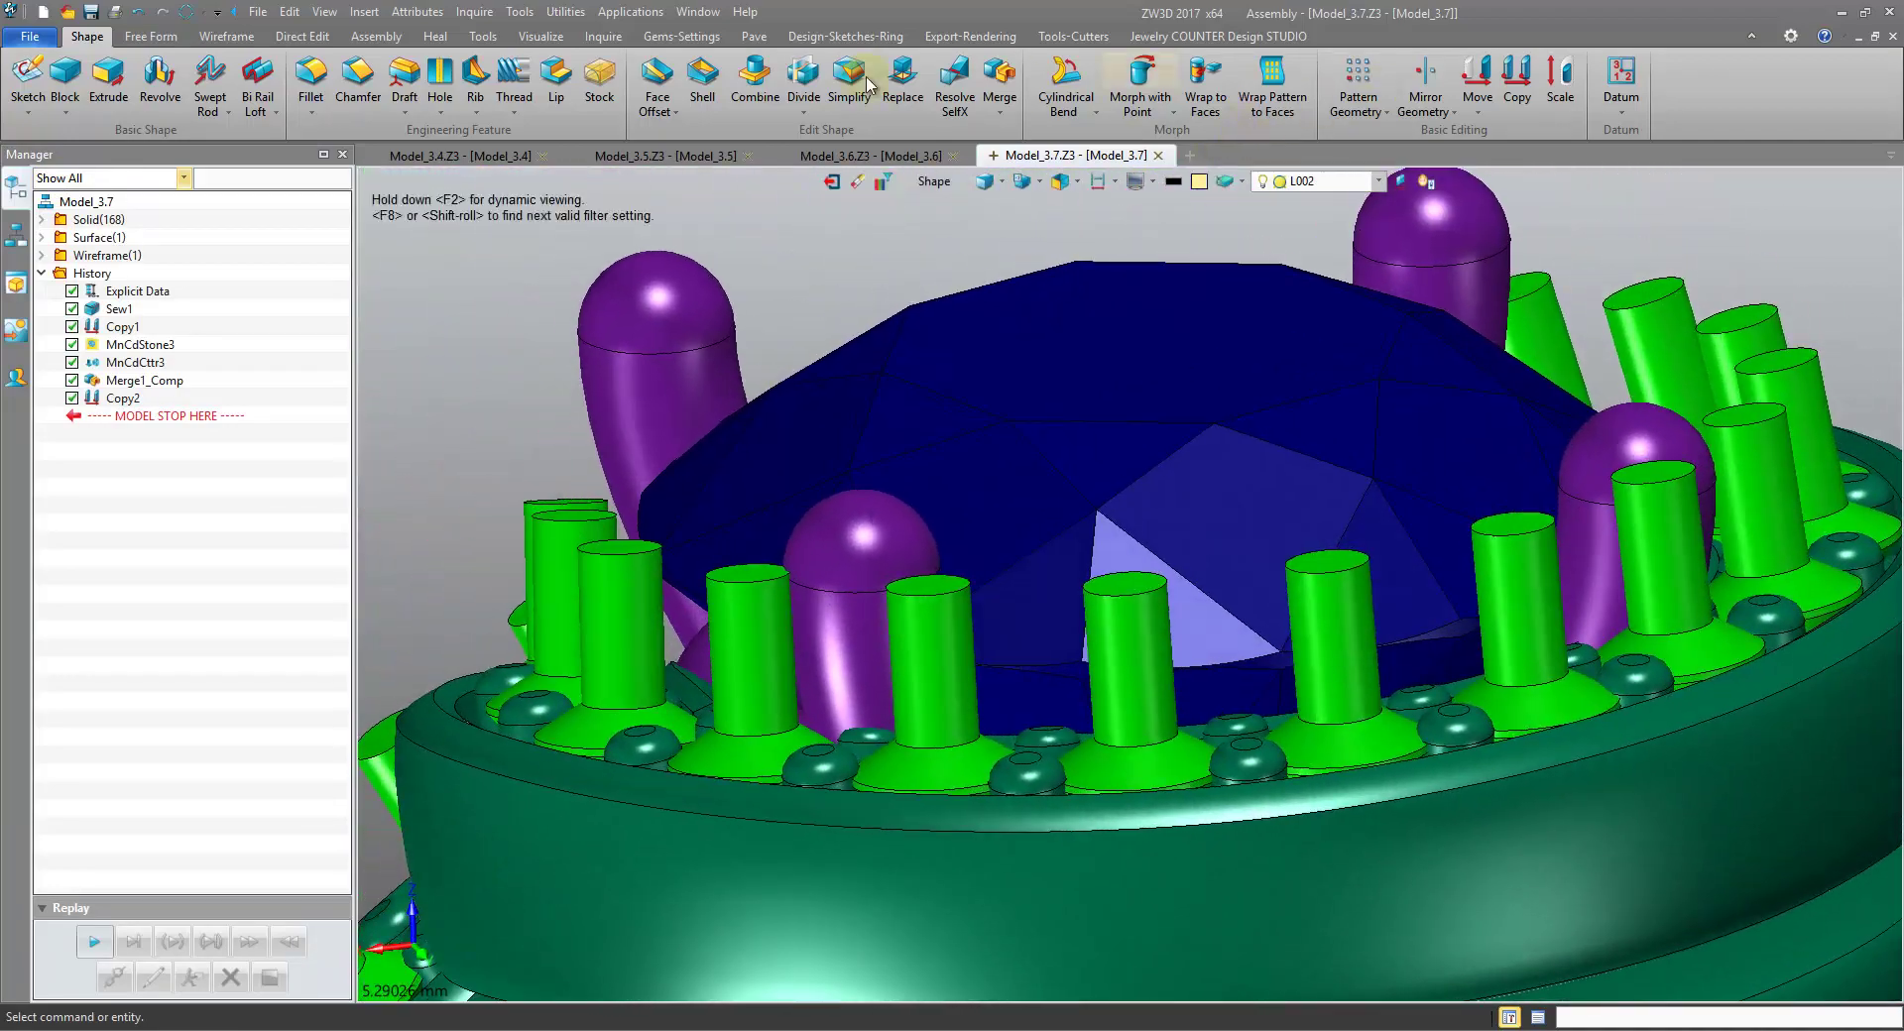
pyautogui.click(664, 81)
pyautogui.moveTo(709, 223); pyautogui.dragTo(922, 454, button='right')
pyautogui.click(924, 451)
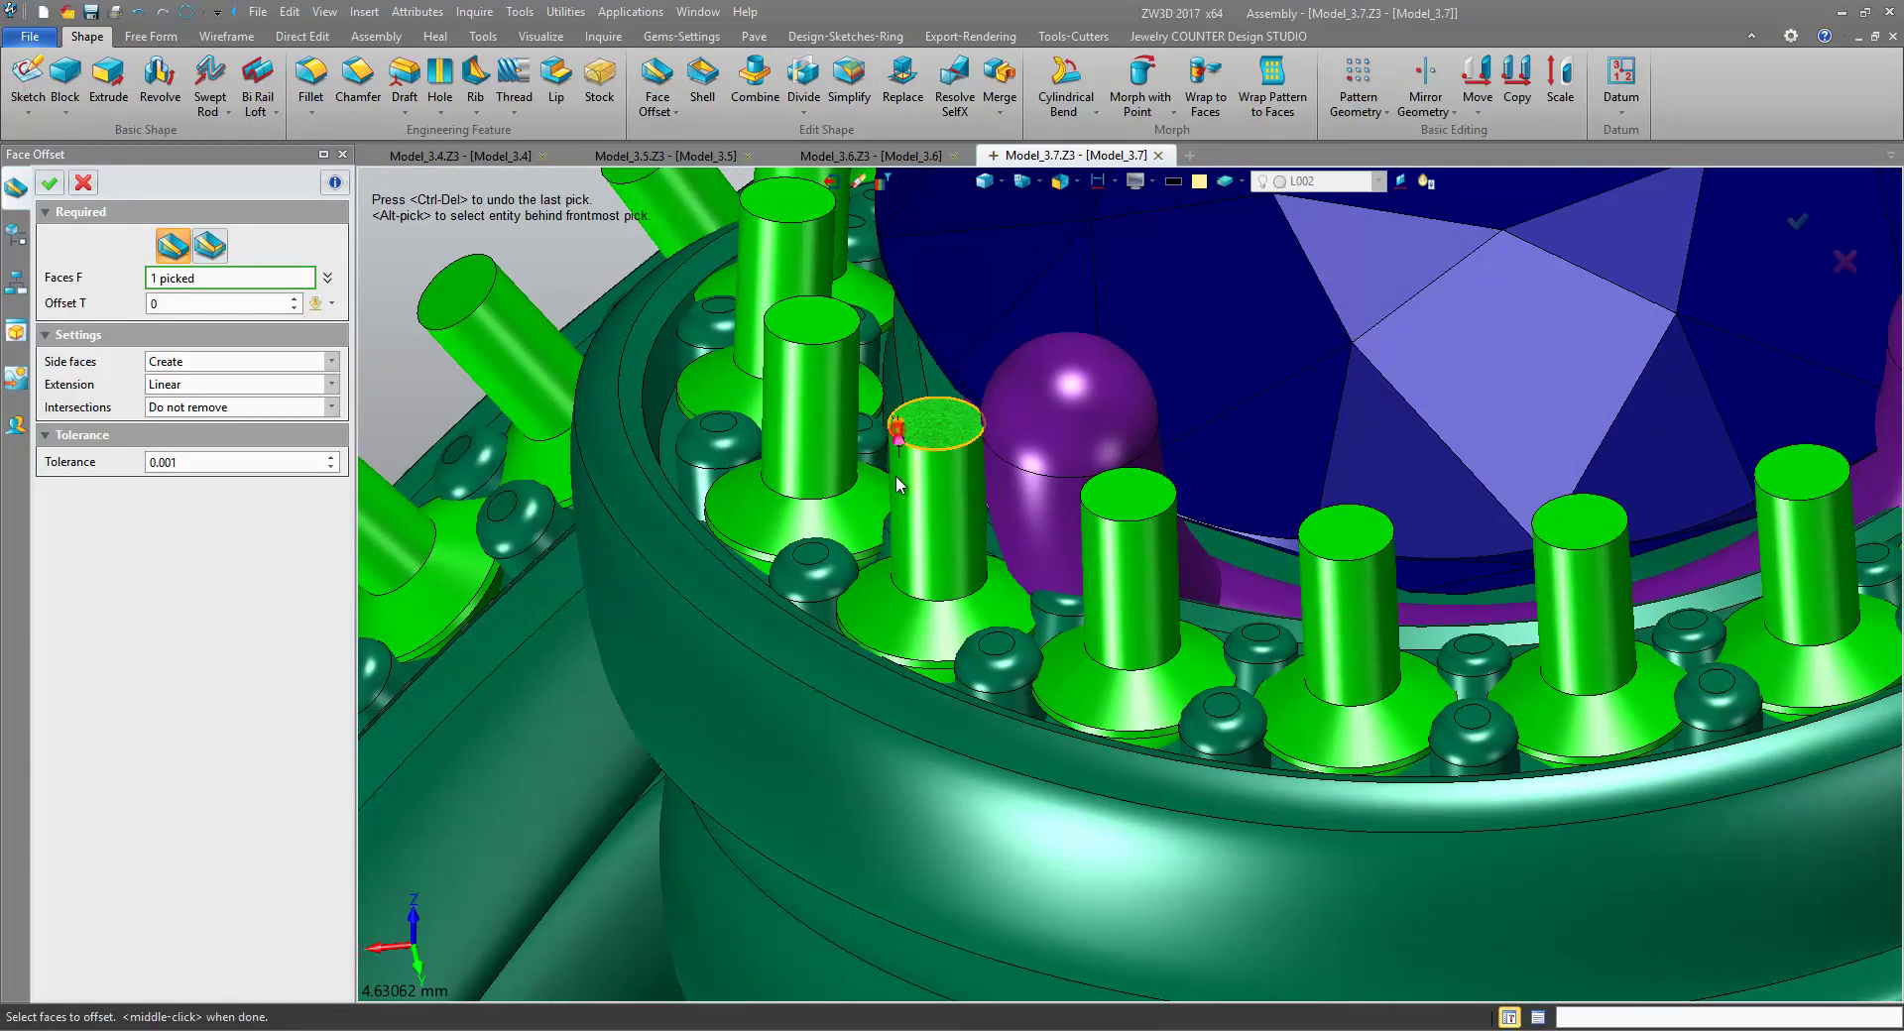
pyautogui.moveTo(897, 486); pyautogui.dragTo(899, 545)
# - Add the top faces of the other halo cutters next to the prongs to the face offset and apply it
pyautogui.scroll(-3, 899, 545)
pyautogui.moveTo(953, 625); pyautogui.dragTo(769, 736, button='right')
pyautogui.scroll(1, 933, 556)
pyautogui.scroll(2, 769, 736)
pyautogui.click(671, 774)
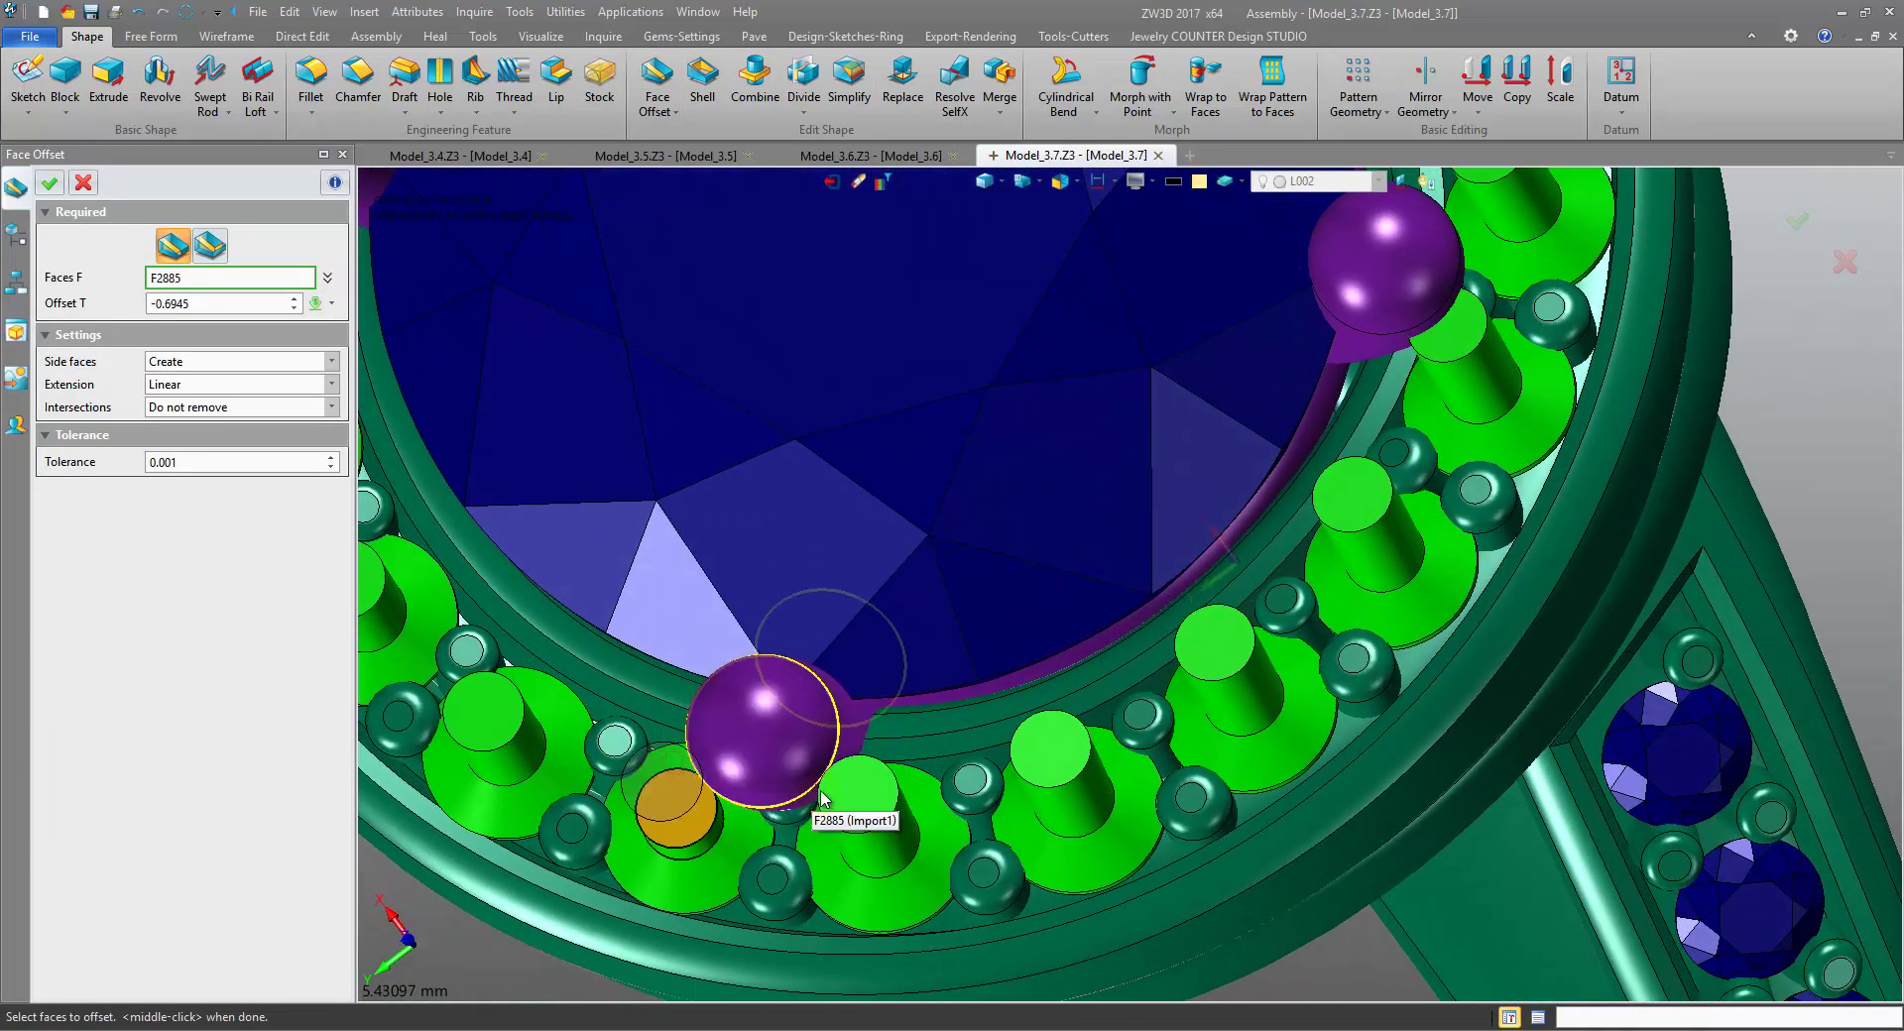
pyautogui.click(855, 796)
pyautogui.scroll(-1, 863, 793)
pyautogui.moveTo(863, 793); pyautogui.dragTo(1081, 655, button='right')
pyautogui.scroll(2, 1129, 492)
pyautogui.click(1118, 459)
pyautogui.moveTo(1118, 459); pyautogui.dragTo(1127, 474, button='right')
pyautogui.scroll(-3, 1127, 475)
pyautogui.middleClick(1731, 462)
pyautogui.moveTo(1729, 463); pyautogui.dragTo(1676, 442, button='right')
pyautogui.middleClick(1702, 452)
pyautogui.scroll(-3, 1676, 442)
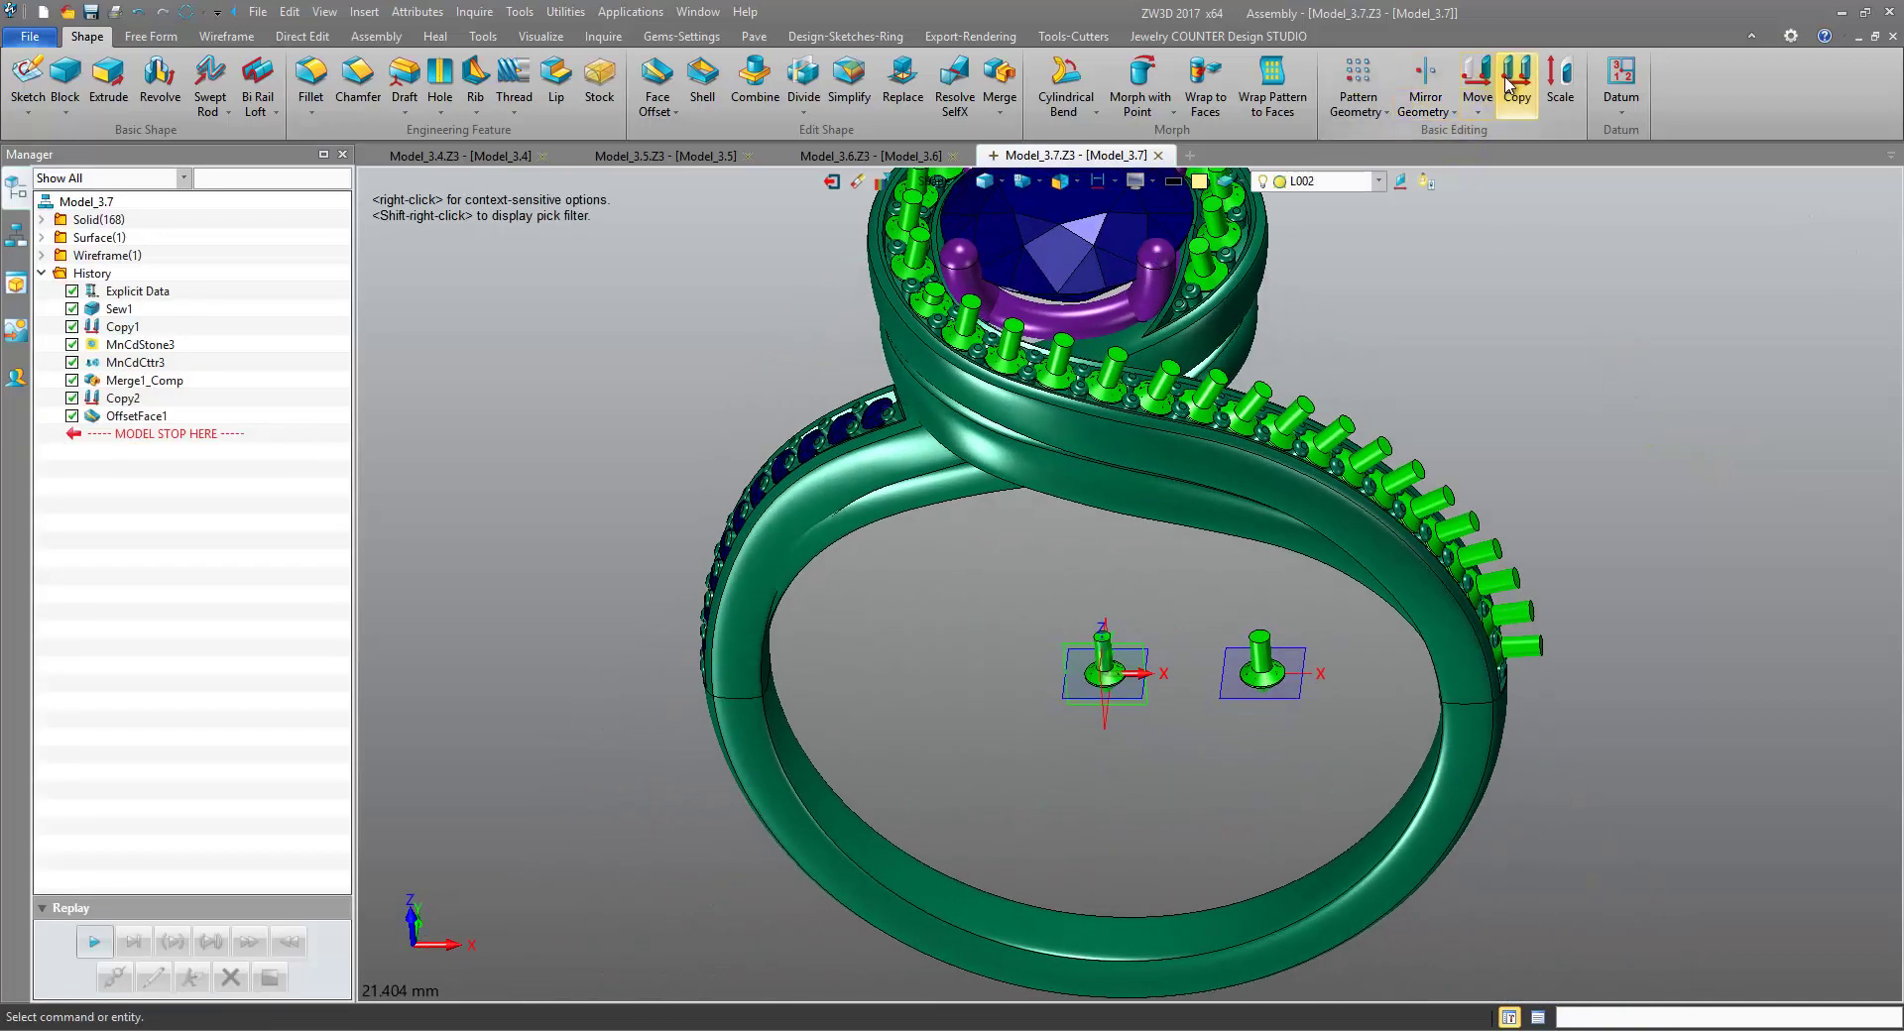
pyautogui.click(1509, 84)
pyautogui.scroll(5, 1282, 516)
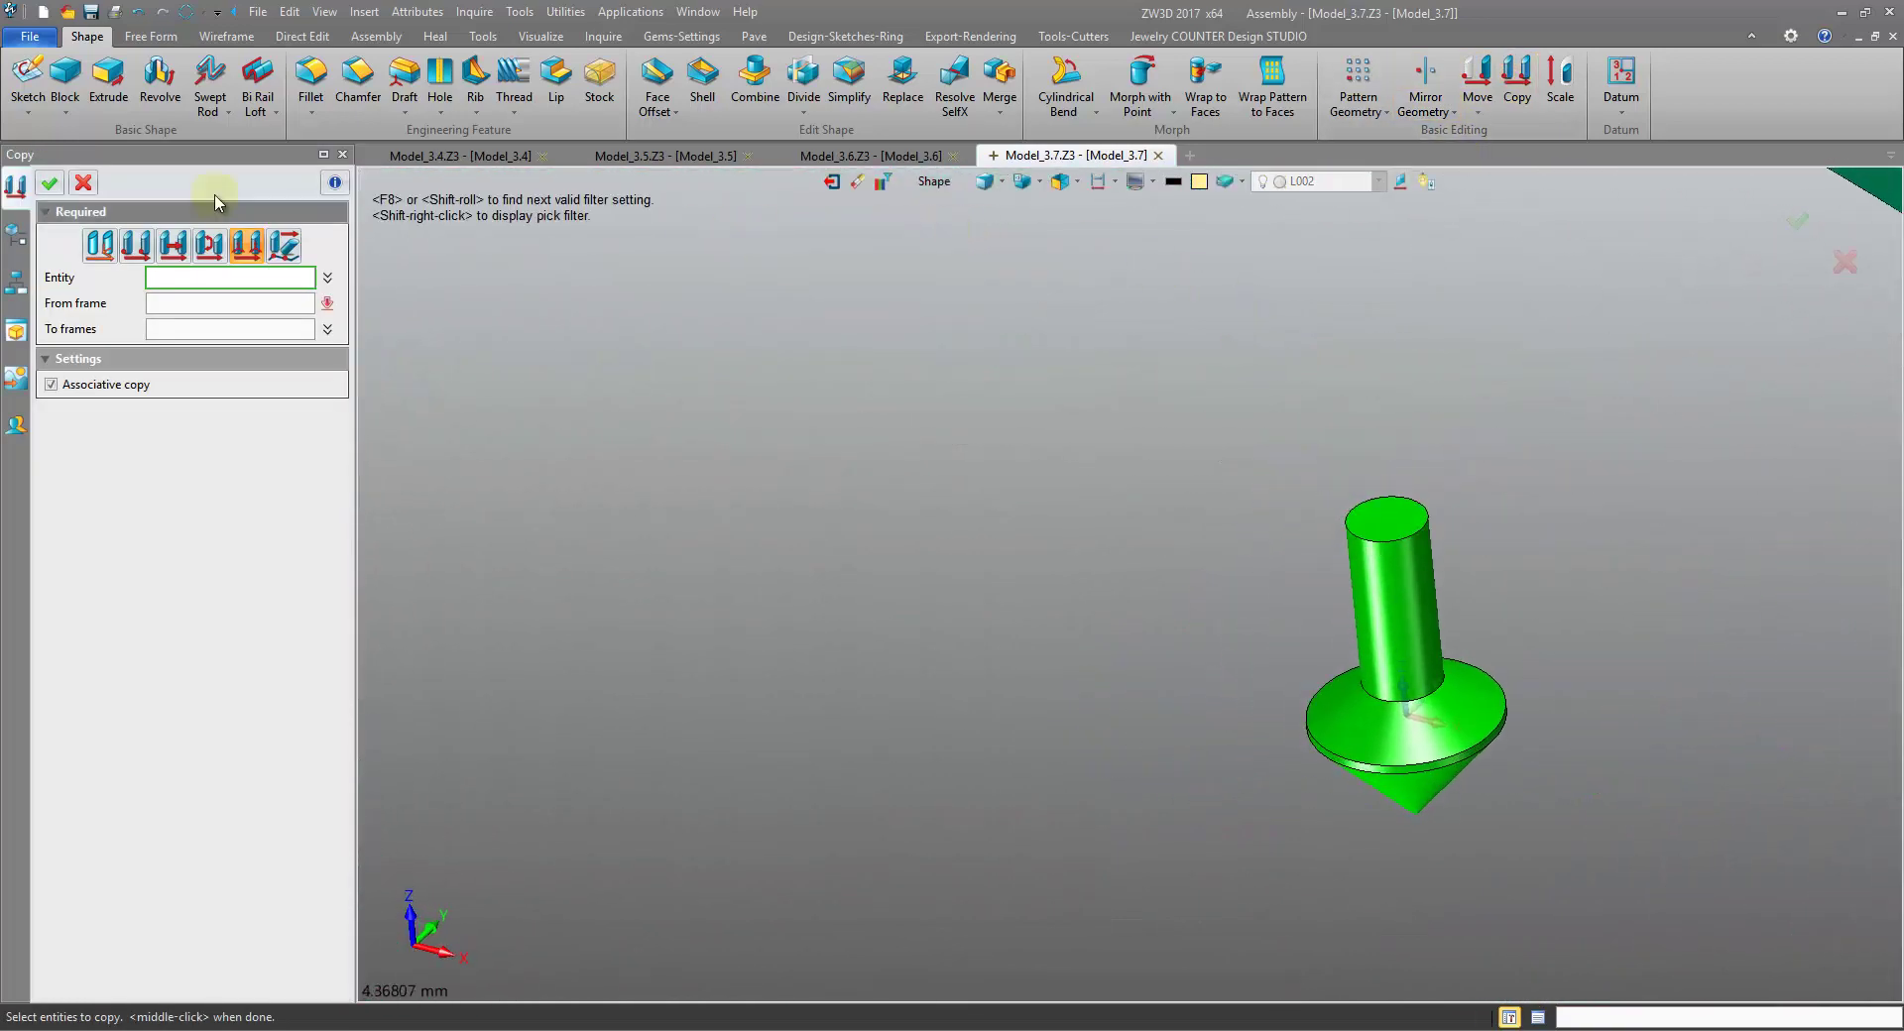
pyautogui.click(84, 183)
# - Hide the pilot cutter of the 1.00 mm stone to expose the stone inside and set the pick filter to Face
pyautogui.rightClick(1384, 585)
pyautogui.click(1424, 645)
pyautogui.scroll(1, 1424, 643)
pyautogui.moveTo(1423, 642); pyautogui.dragTo(1437, 448, button='right')
pyautogui.moveTo(1379, 288); pyautogui.dragTo(1293, 541, button='middle')
pyautogui.click(881, 188)
pyautogui.click(987, 380)
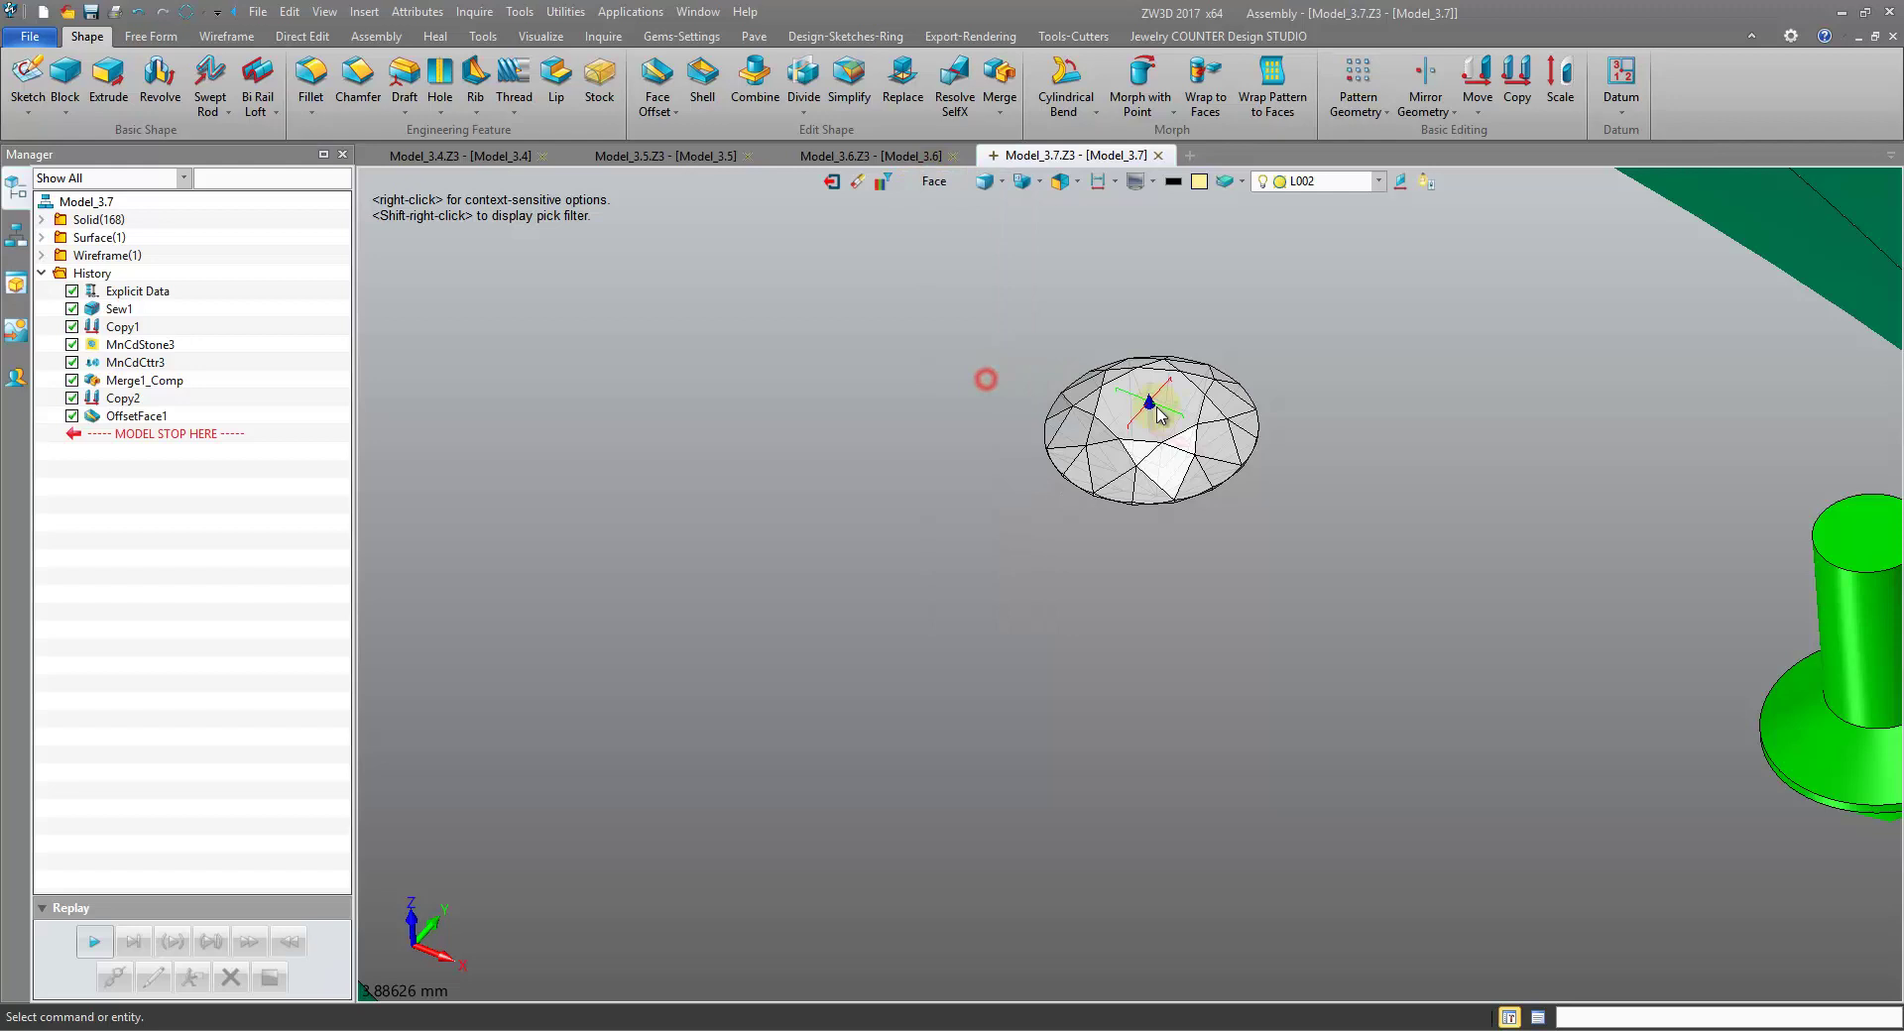
# - Try picking the exposed 1.00 mm stone as the copy entity, abandon the copy, and restore the hidden cutter
pyautogui.click(1517, 85)
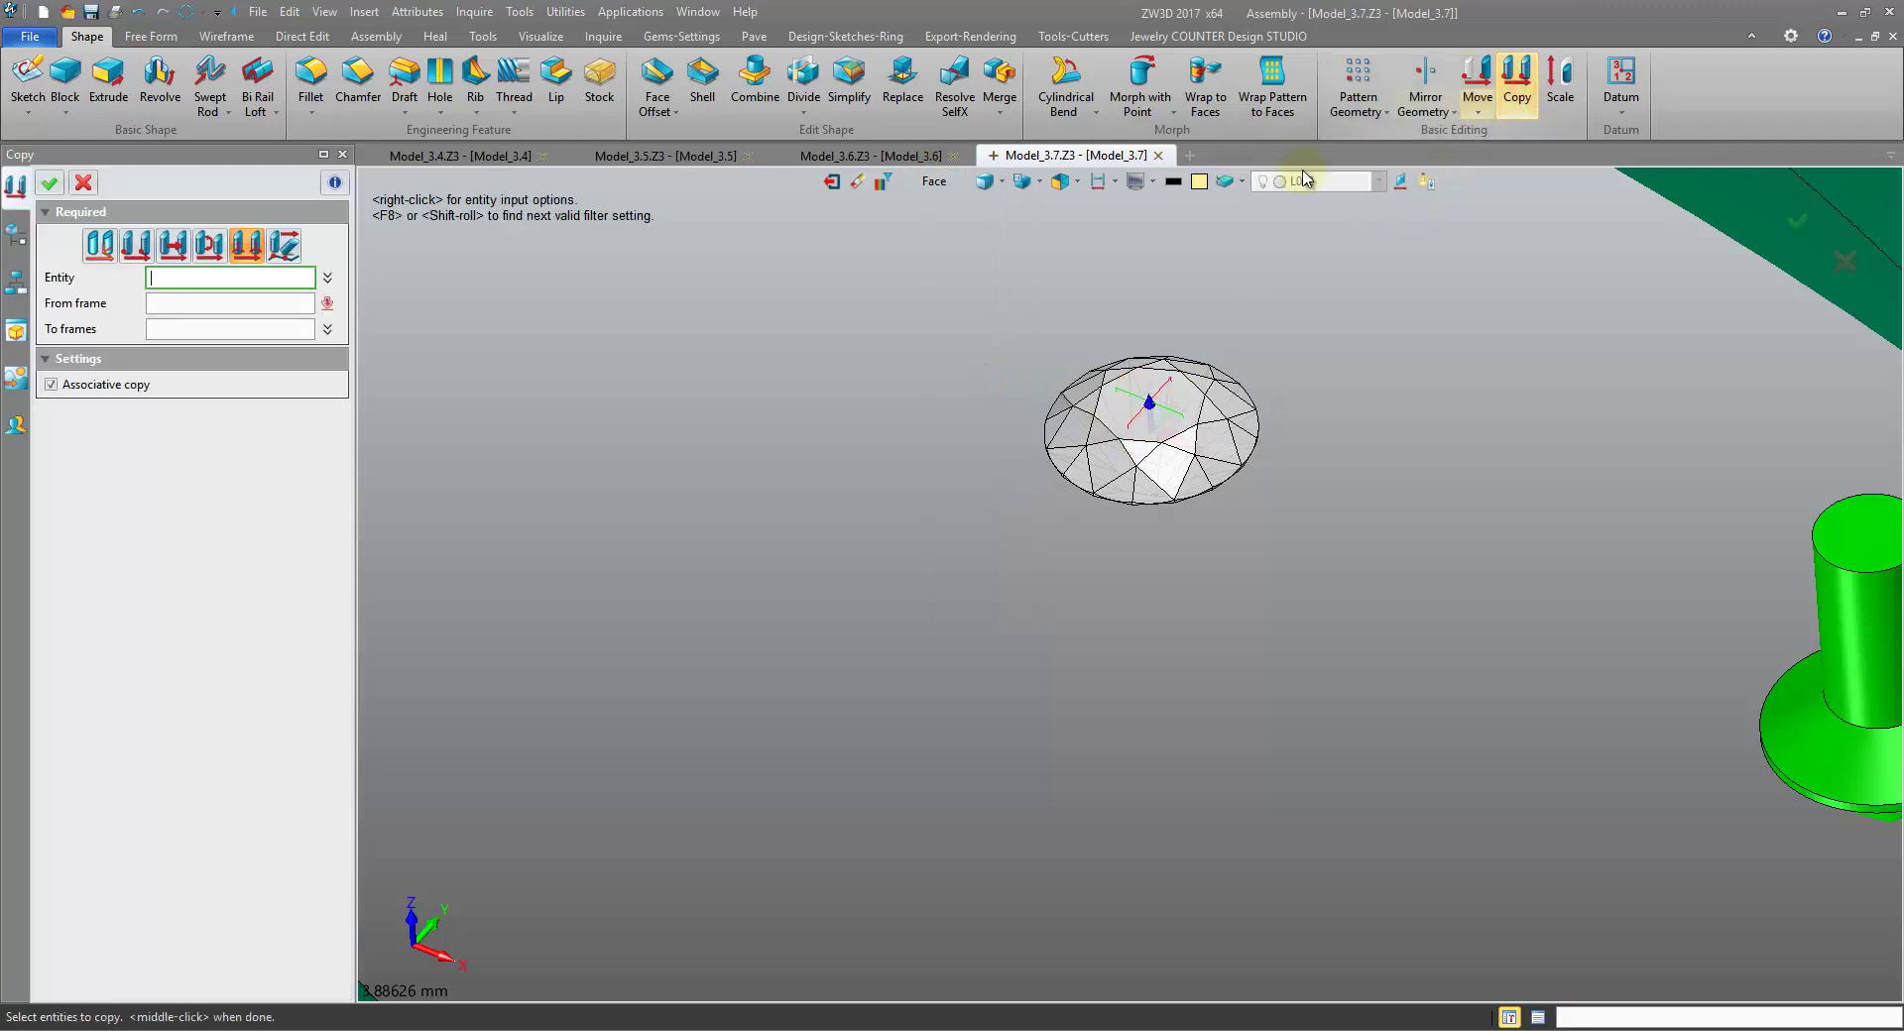
pyautogui.click(907, 183)
pyautogui.click(1145, 427)
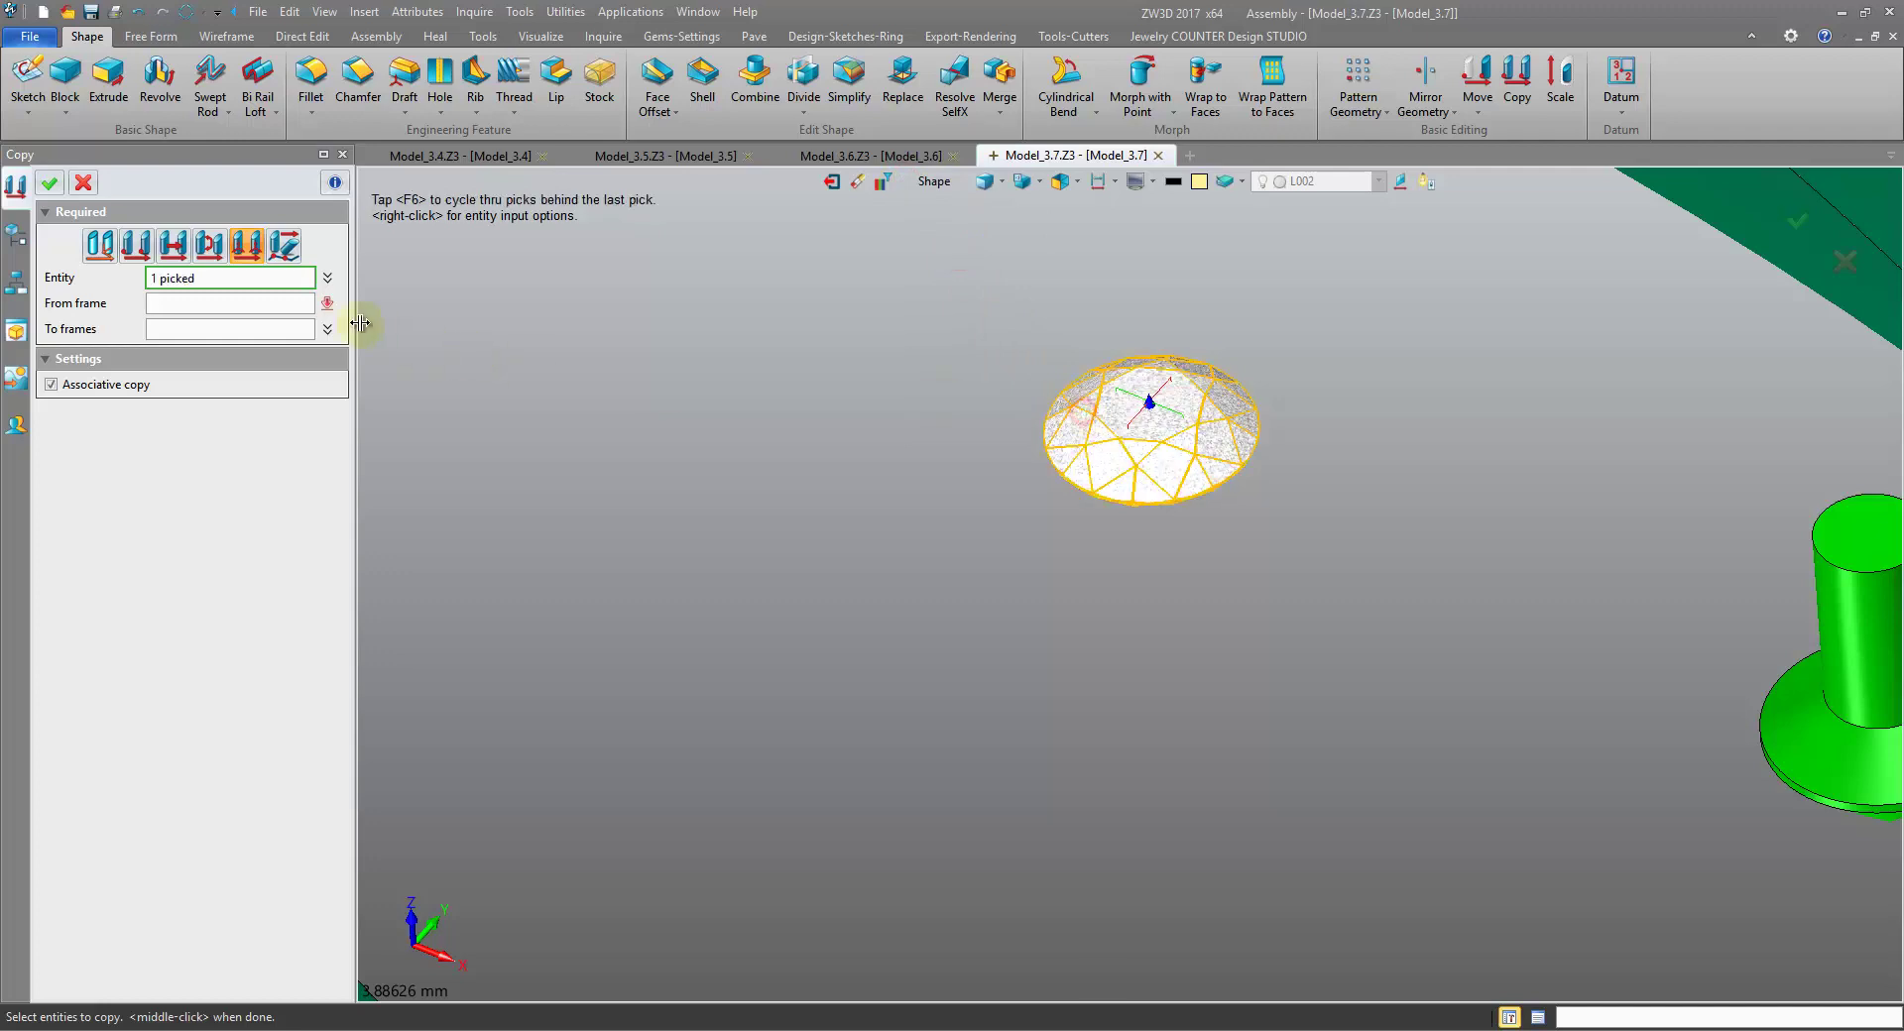
pyautogui.rightClick(716, 332)
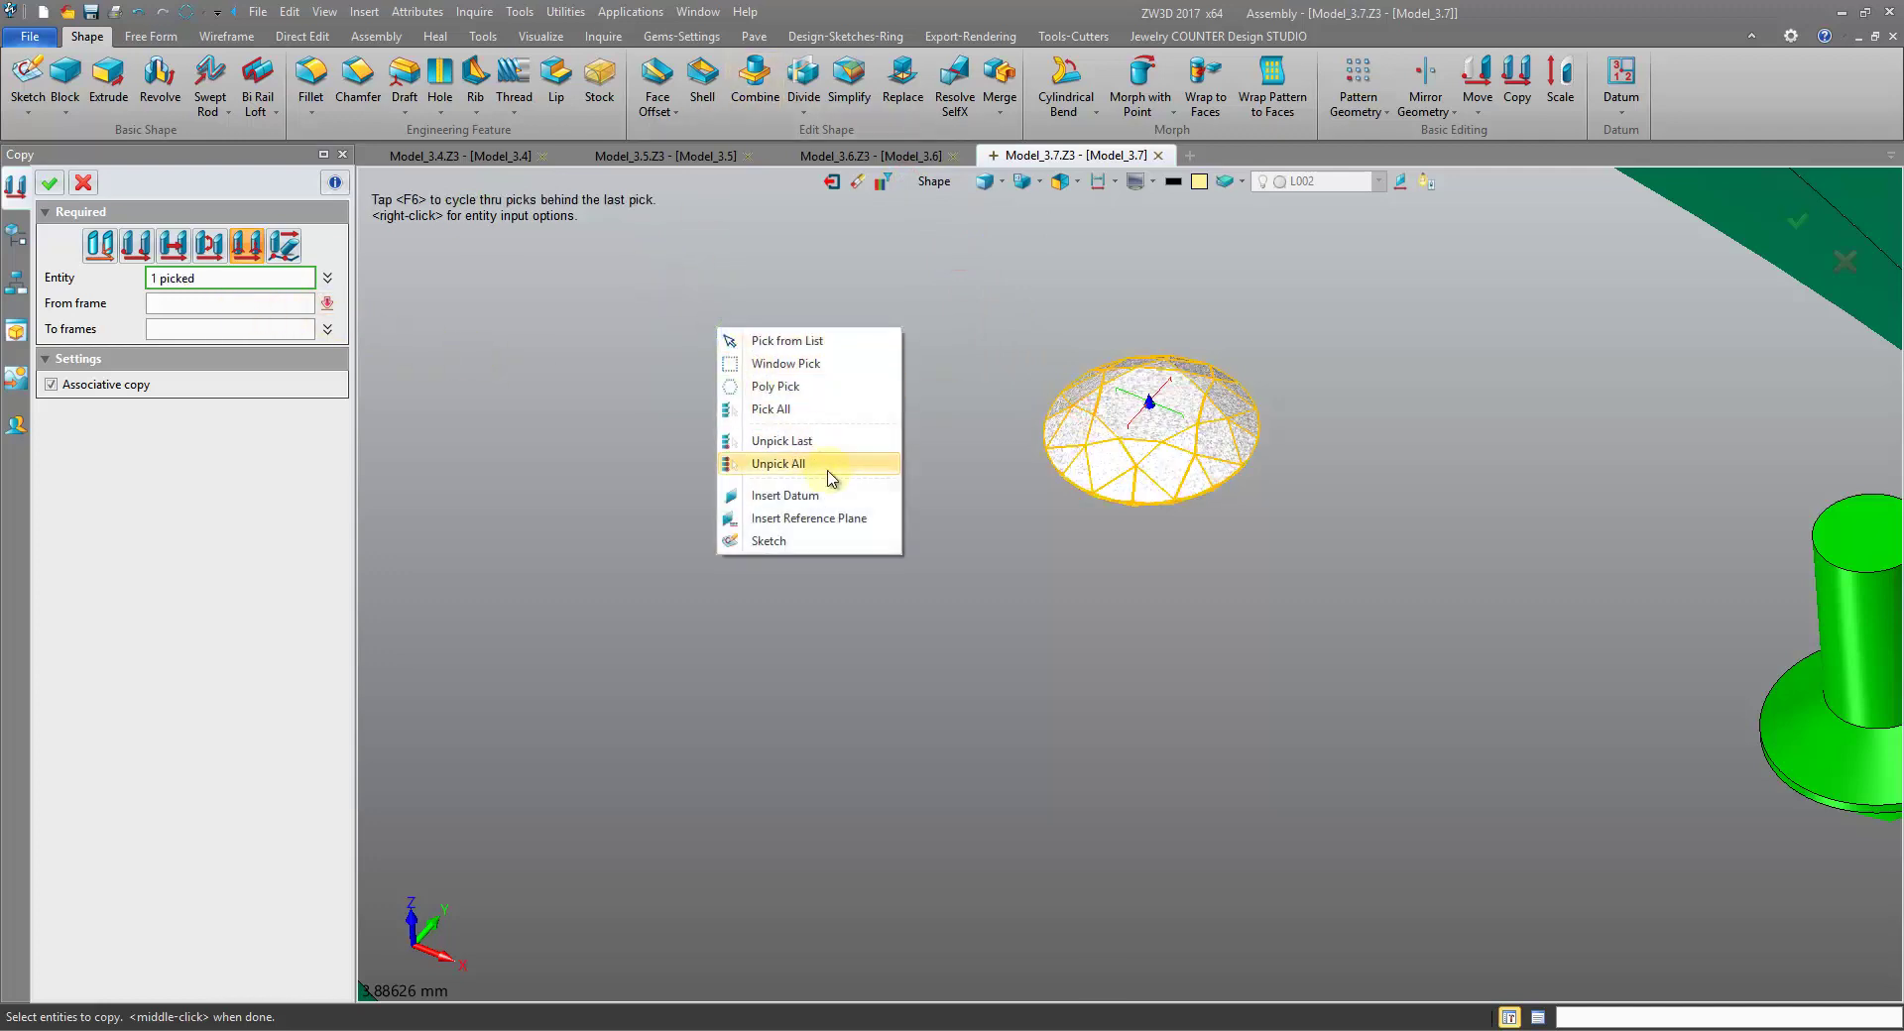
pyautogui.click(833, 442)
pyautogui.rightClick(850, 375)
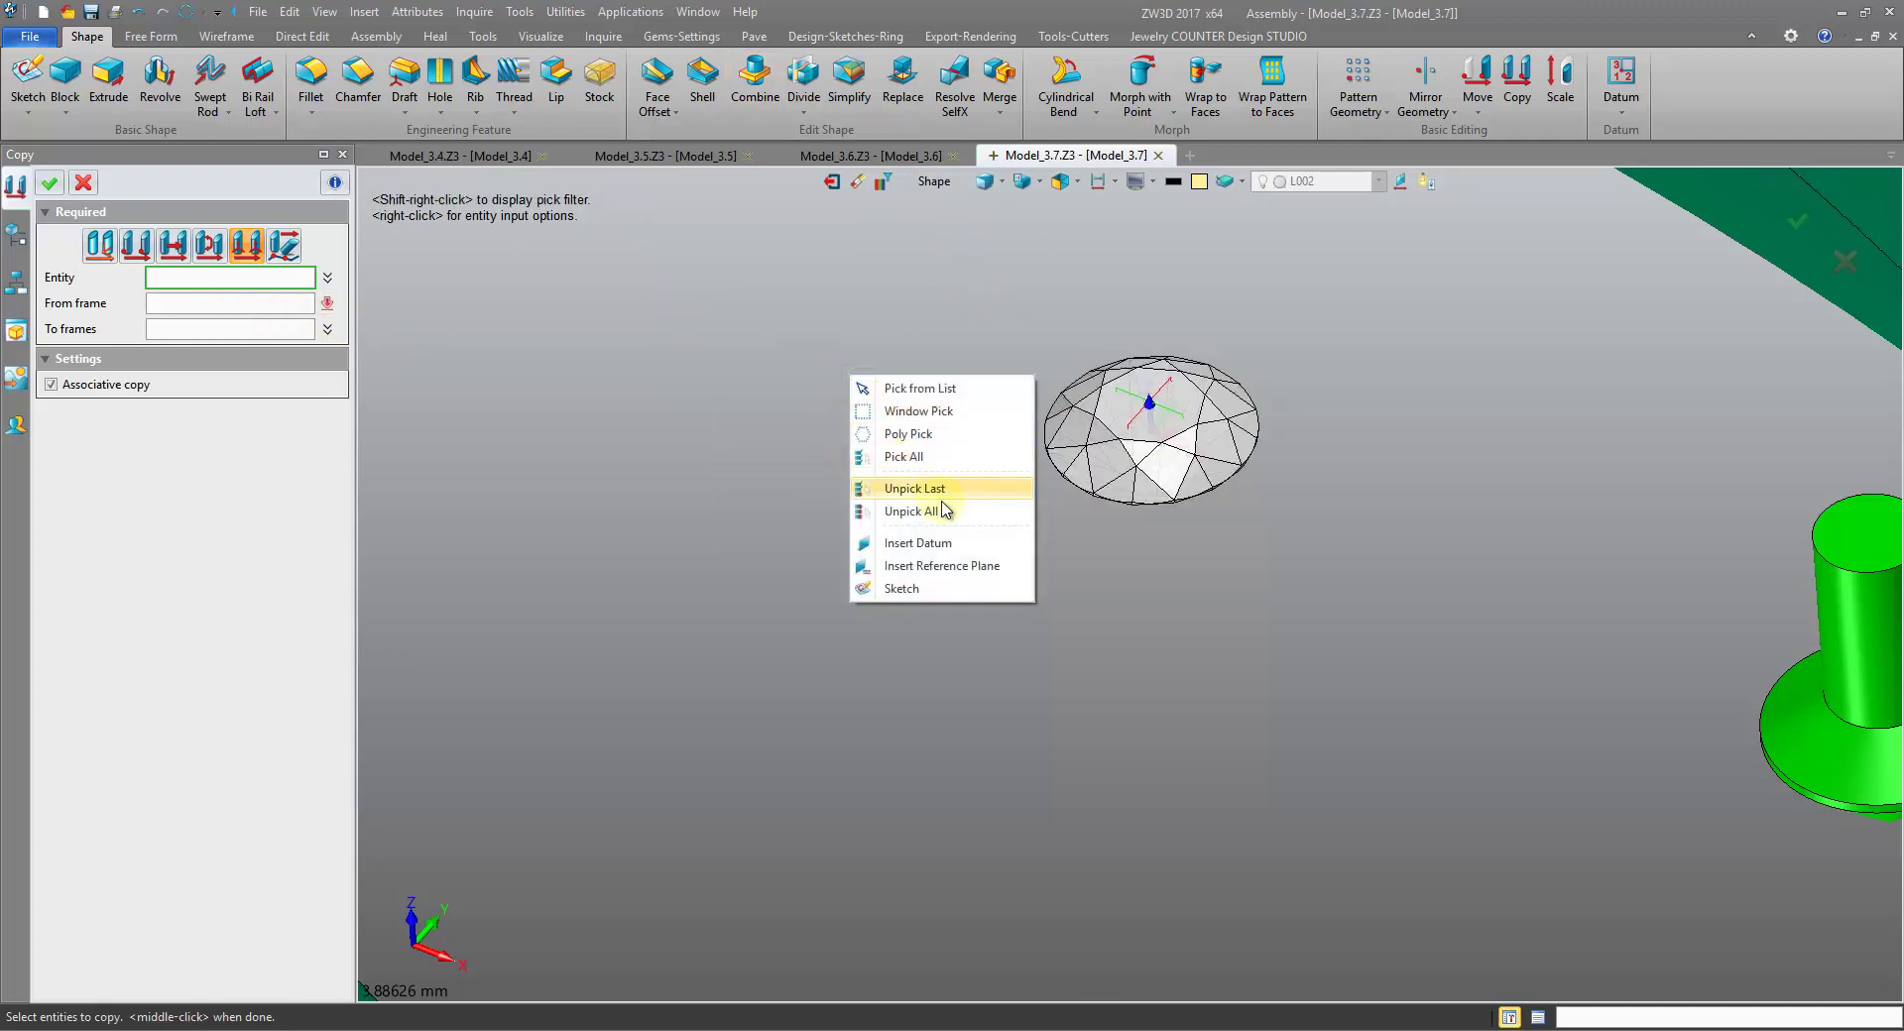
pyautogui.click(659, 325)
pyautogui.click(85, 181)
pyautogui.rightClick(690, 340)
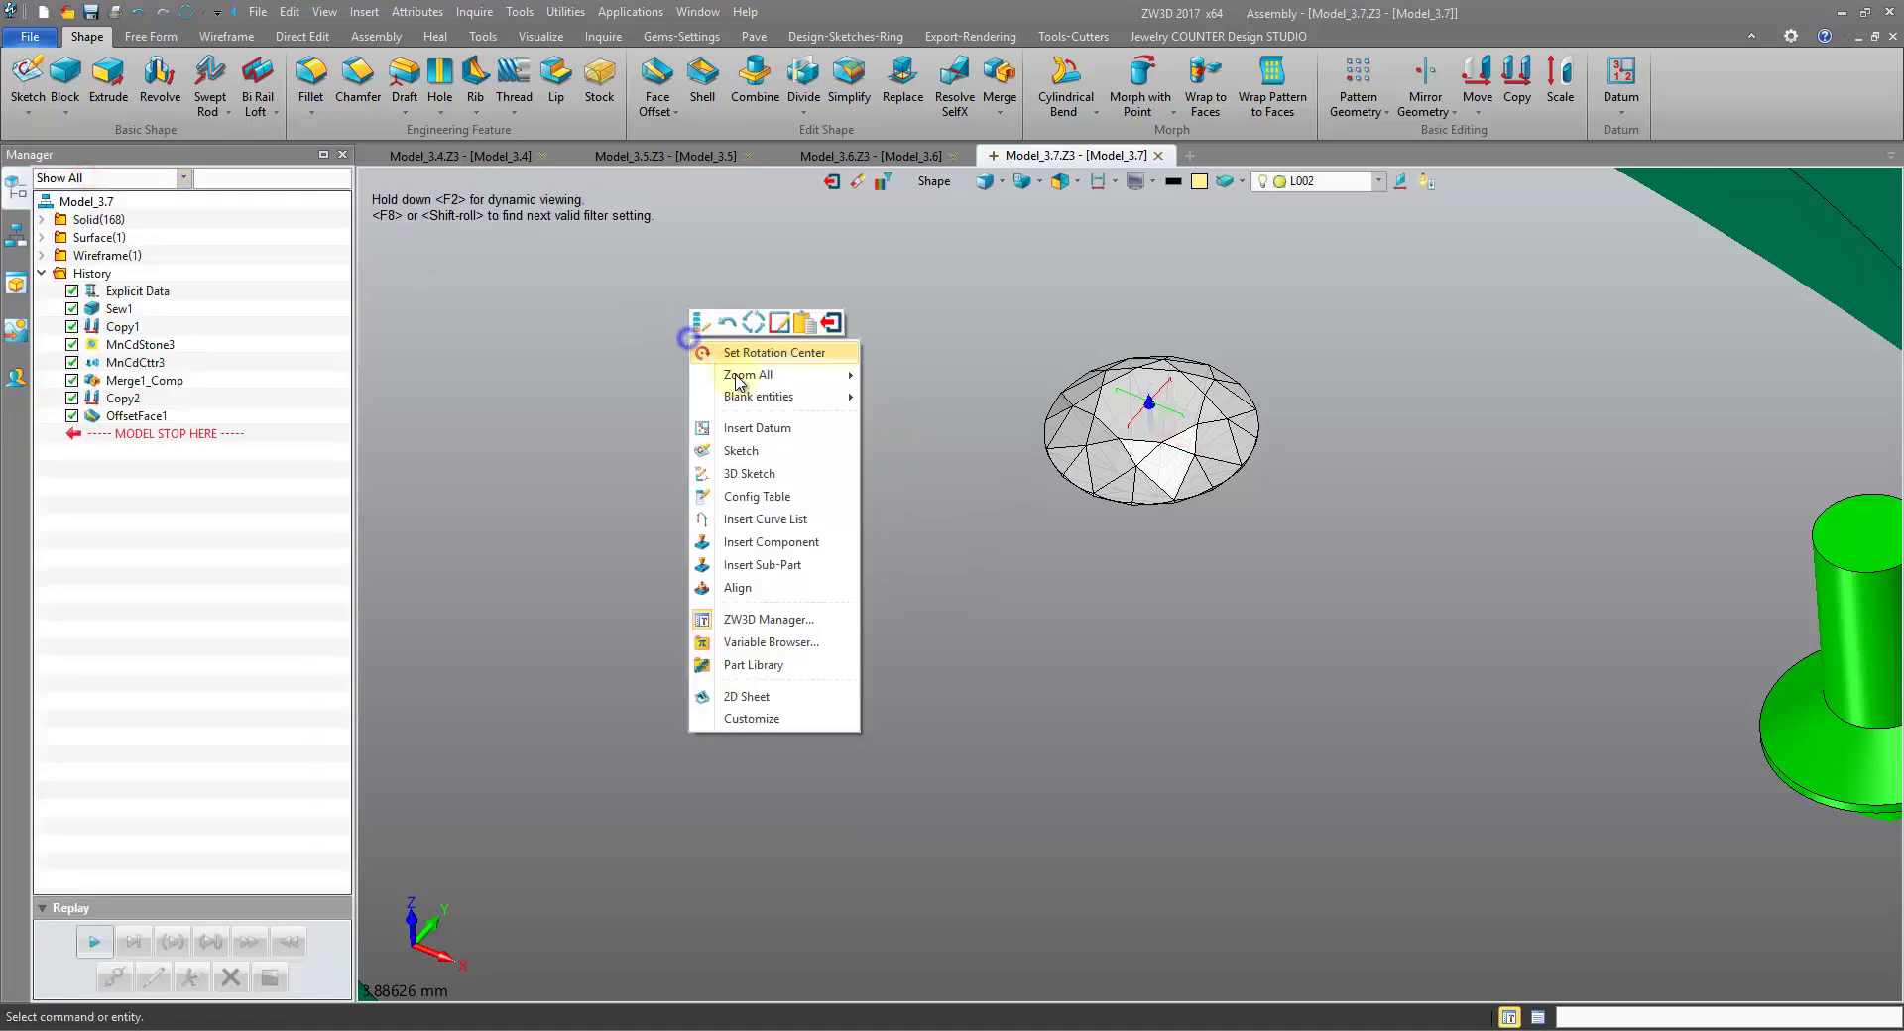
pyautogui.moveTo(780, 399)
pyautogui.click(928, 424)
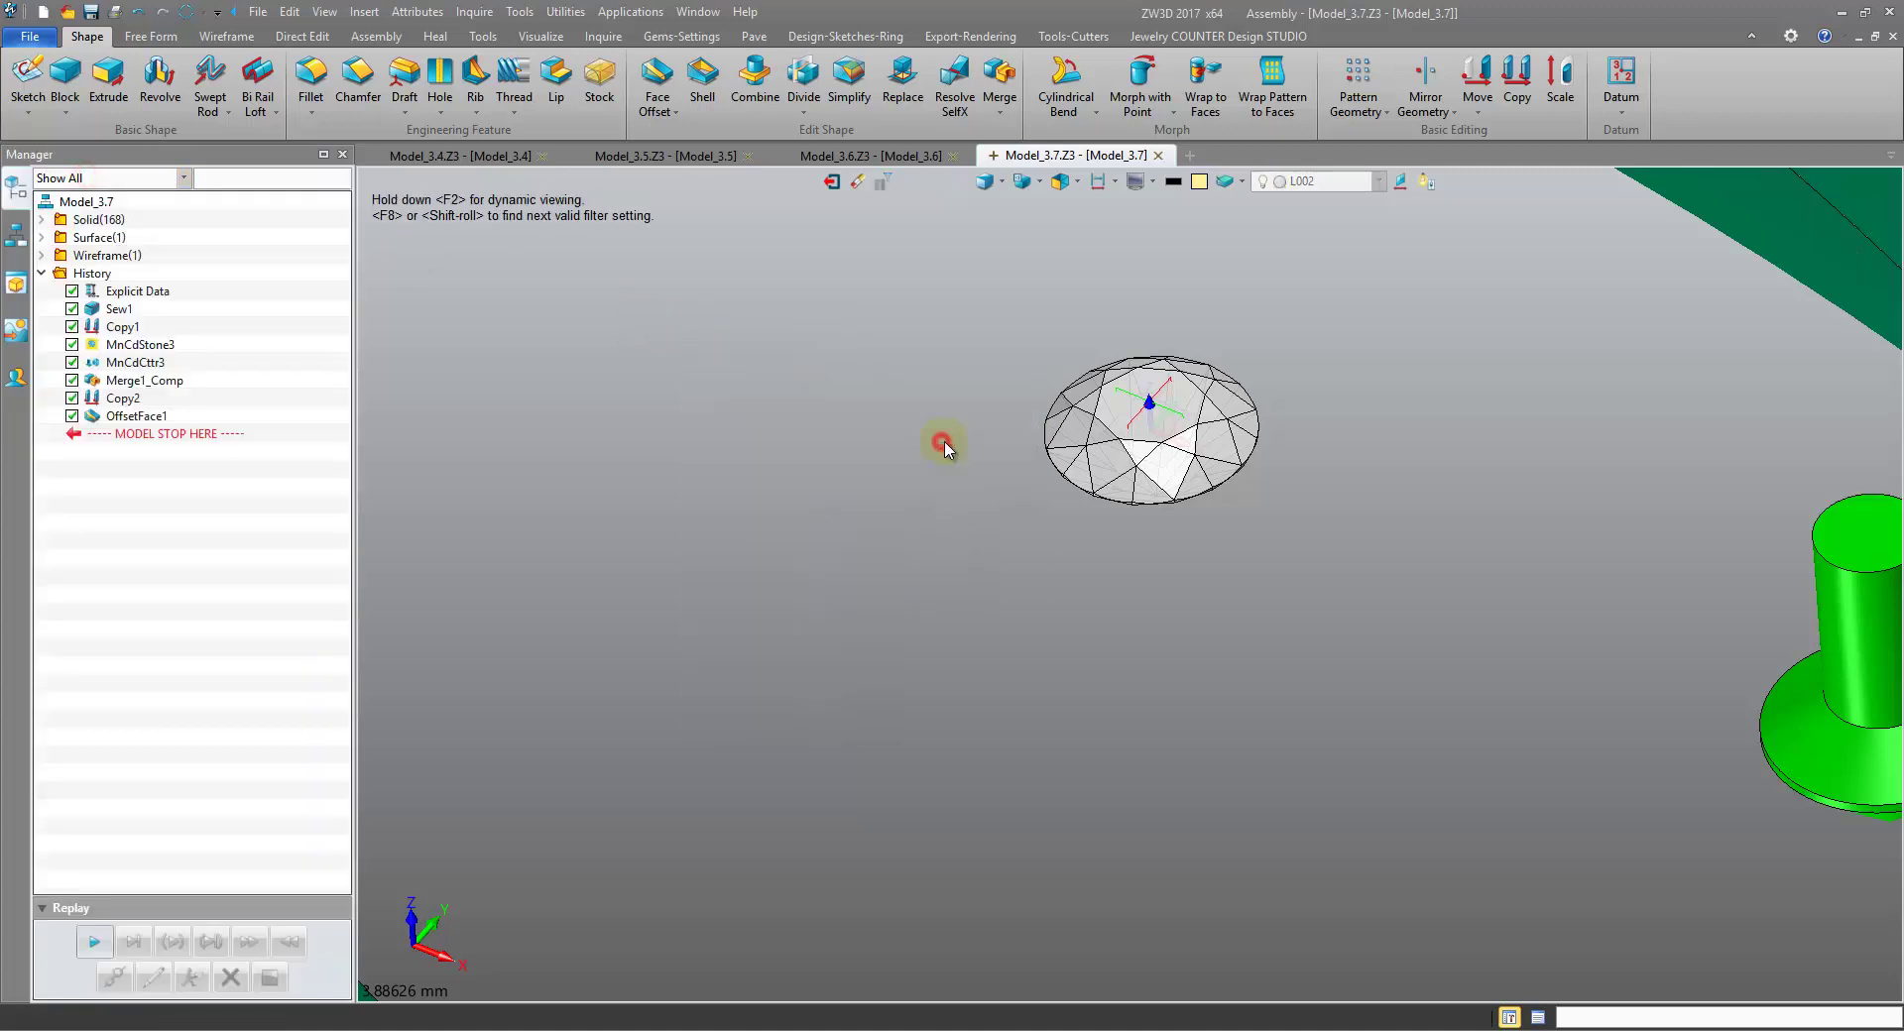
# - Start an associative frame-to-frame copy of the 1.00 mm stone's pilot cutter, using the inner stone's table face in wireframe as From frame
pyautogui.click(1510, 68)
pyautogui.click(1131, 302)
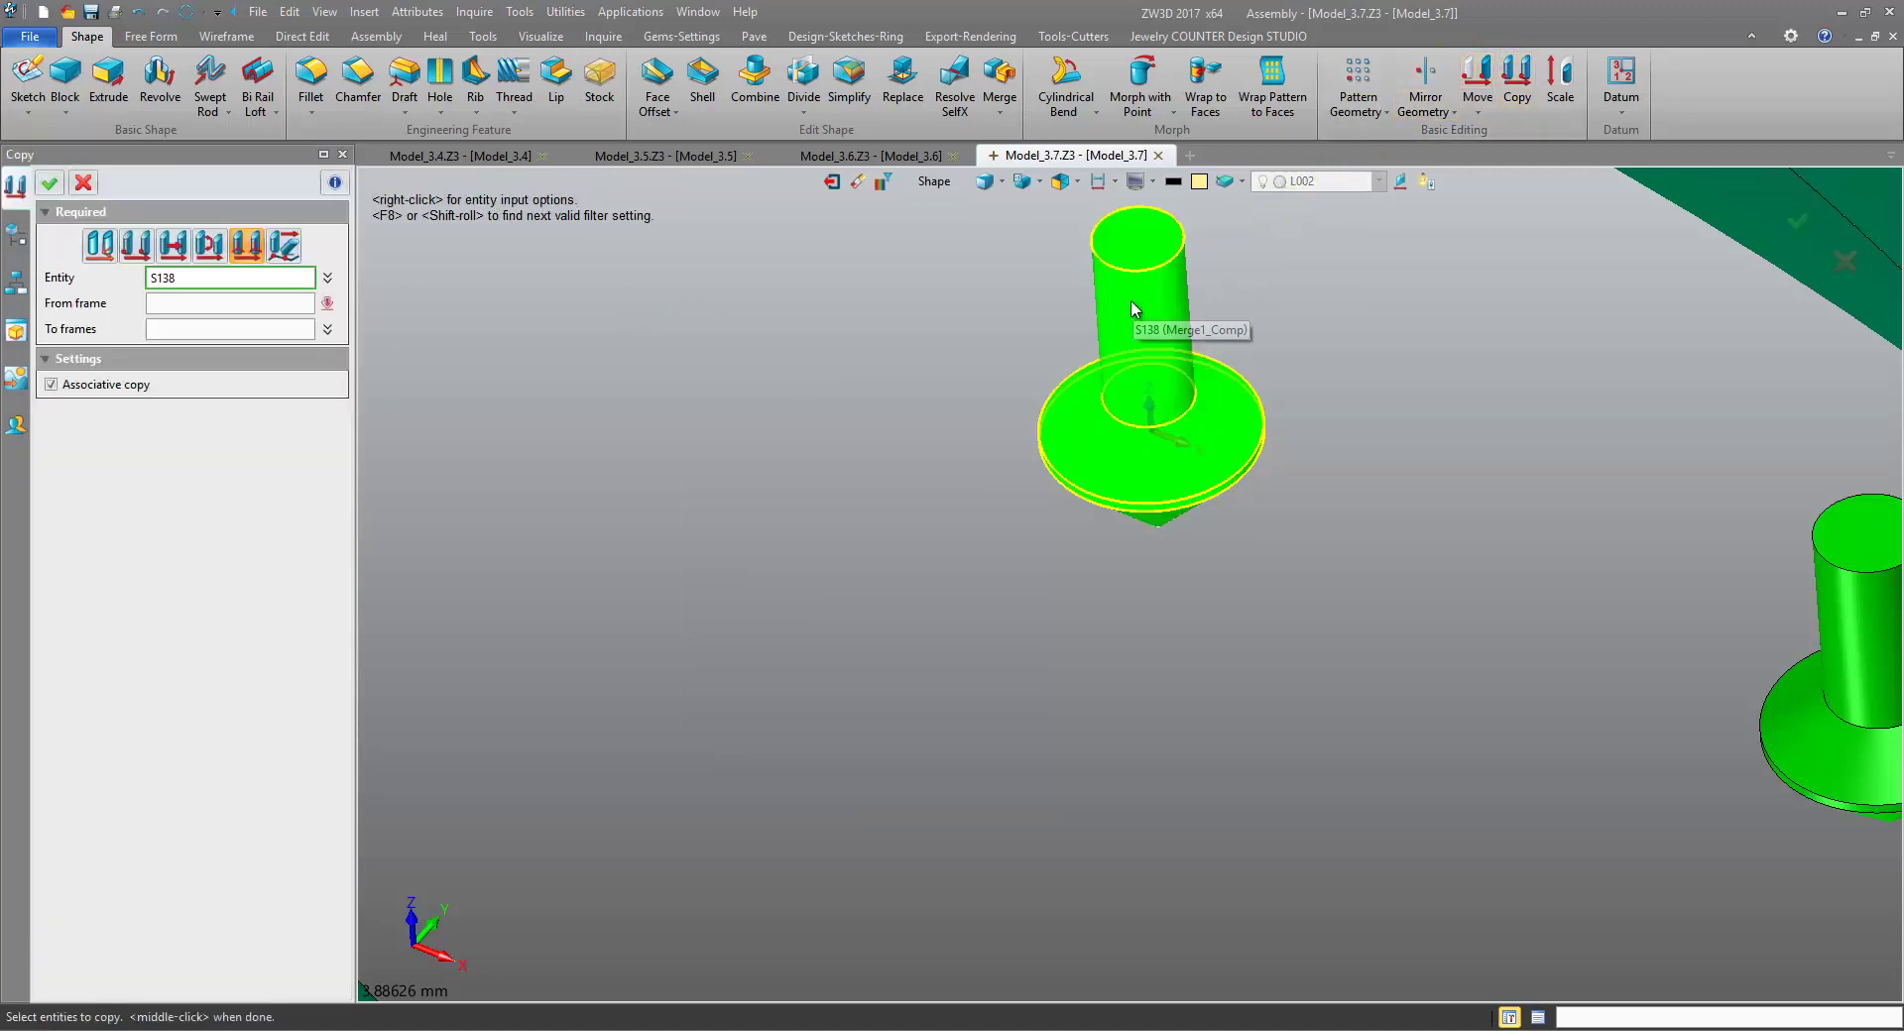
pyautogui.click(978, 179)
pyautogui.click(281, 309)
pyautogui.scroll(5, 986, 349)
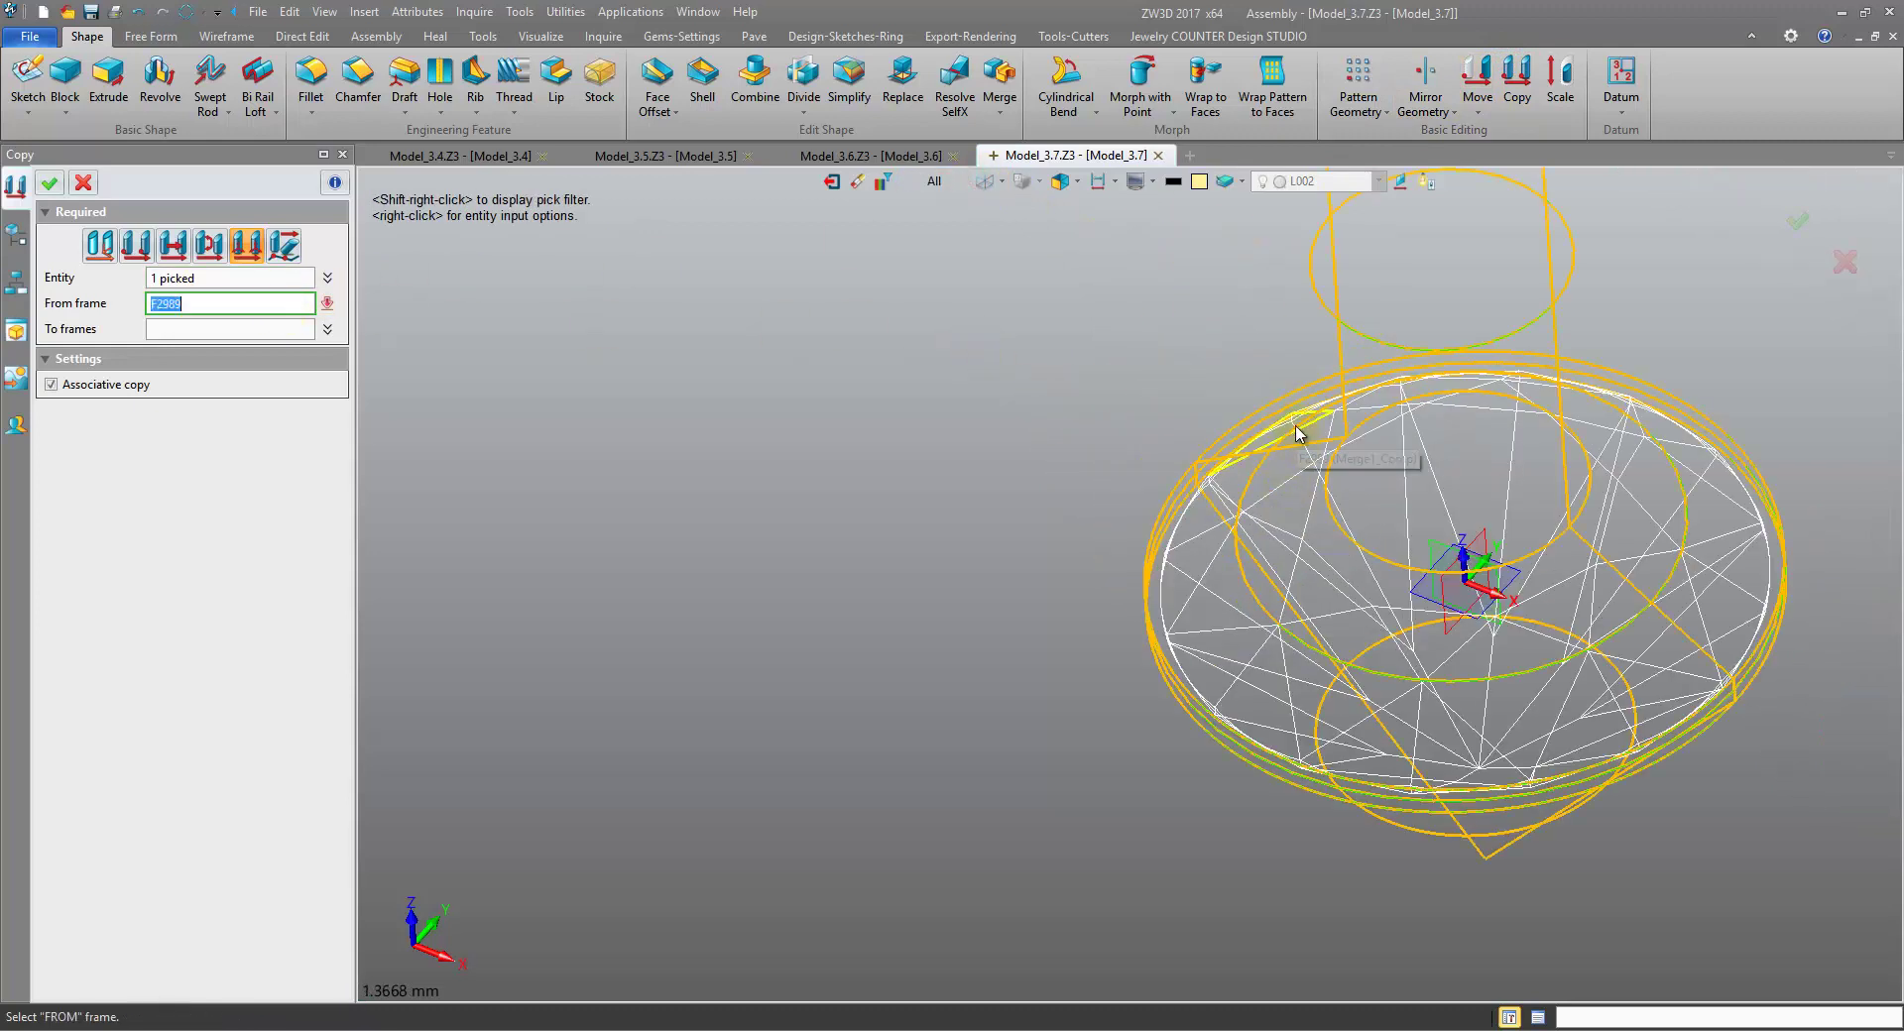
pyautogui.click(1396, 435)
pyautogui.scroll(-5, 1388, 298)
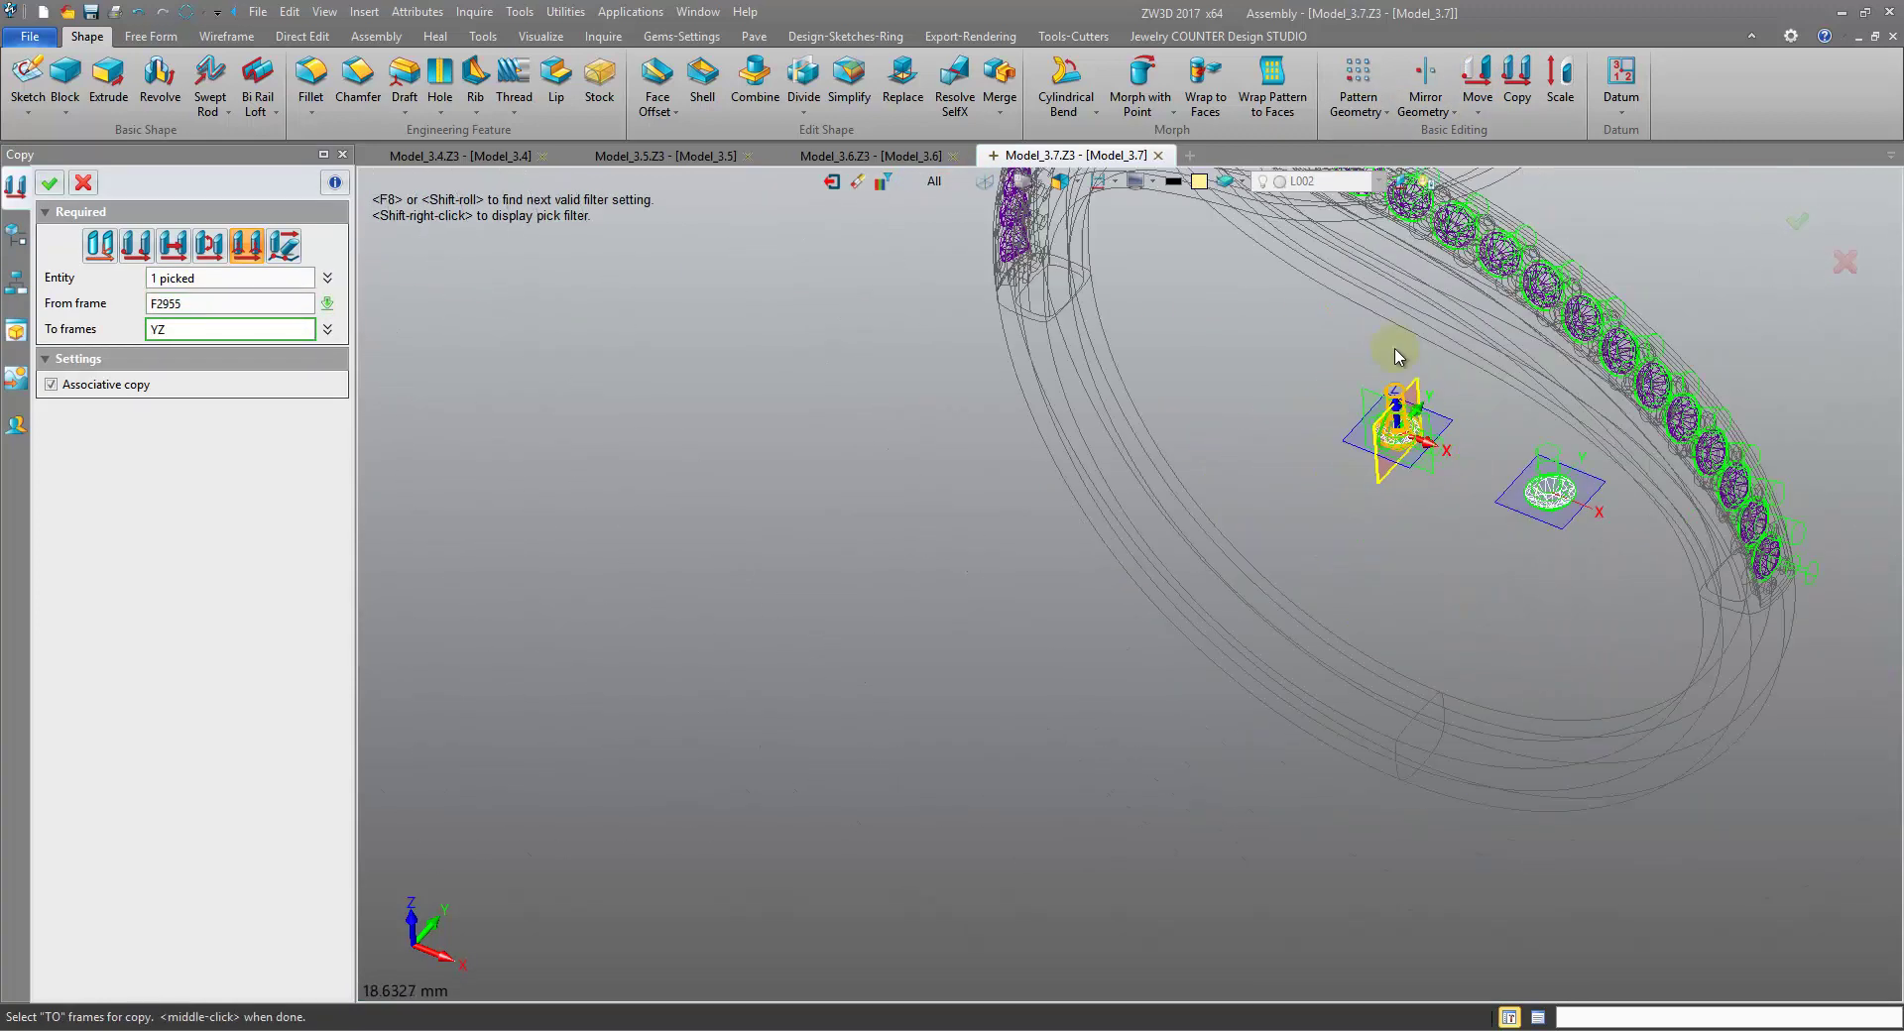
pyautogui.click(984, 182)
# - Pick the table faces of the first stones at the head end of the opposite shank row as To frames
pyautogui.moveTo(988, 189); pyautogui.dragTo(1010, 225, button='middle')
pyautogui.moveTo(1009, 225)
pyautogui.mouseDown(button='right')
pyautogui.moveTo(1127, 486)
pyautogui.moveTo(1289, 387)
pyautogui.mouseUp(button='right')
pyautogui.scroll(3, 1302, 383)
pyautogui.click(1300, 303)
pyautogui.click(1218, 268)
pyautogui.scroll(-1, 1218, 268)
pyautogui.moveTo(1218, 268); pyautogui.dragTo(1230, 327, button='right')
# - Pick the table faces of the remaining stones along the opposite shank row and apply the associative copy
pyautogui.click(1234, 486)
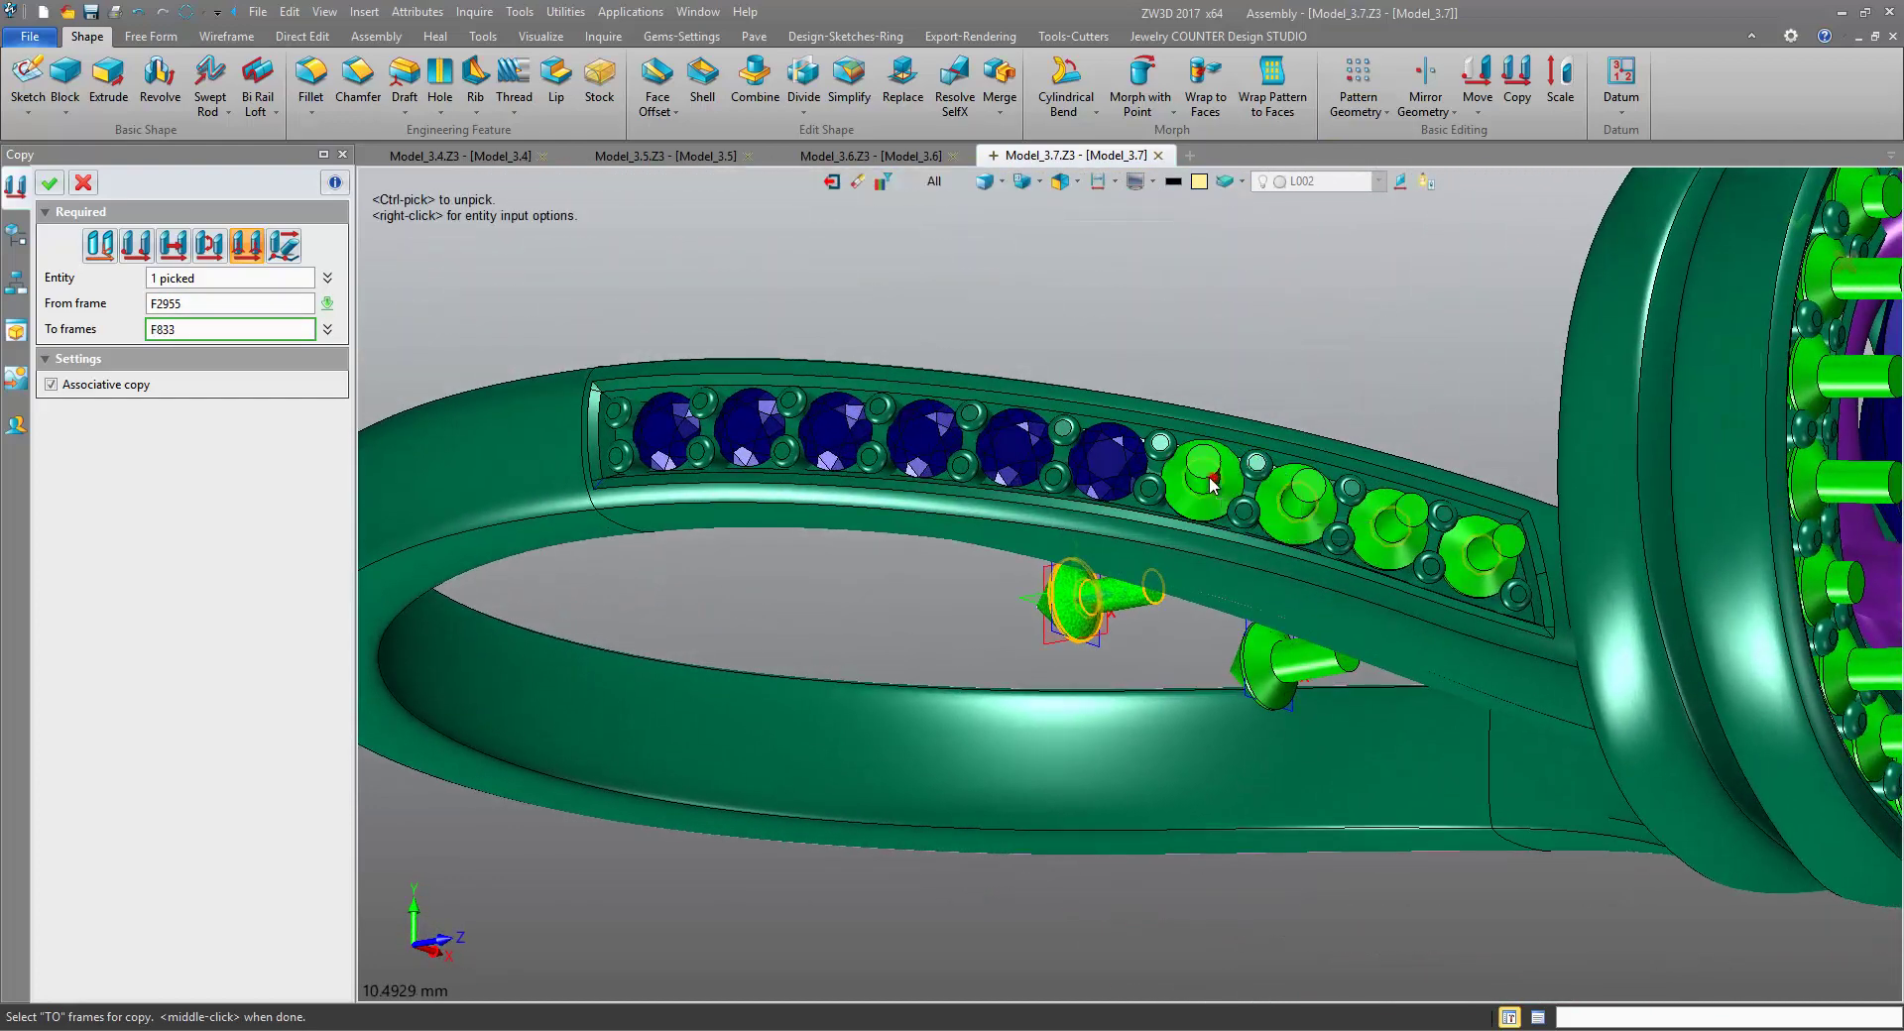
pyautogui.click(1109, 462)
pyautogui.click(922, 438)
pyautogui.click(835, 430)
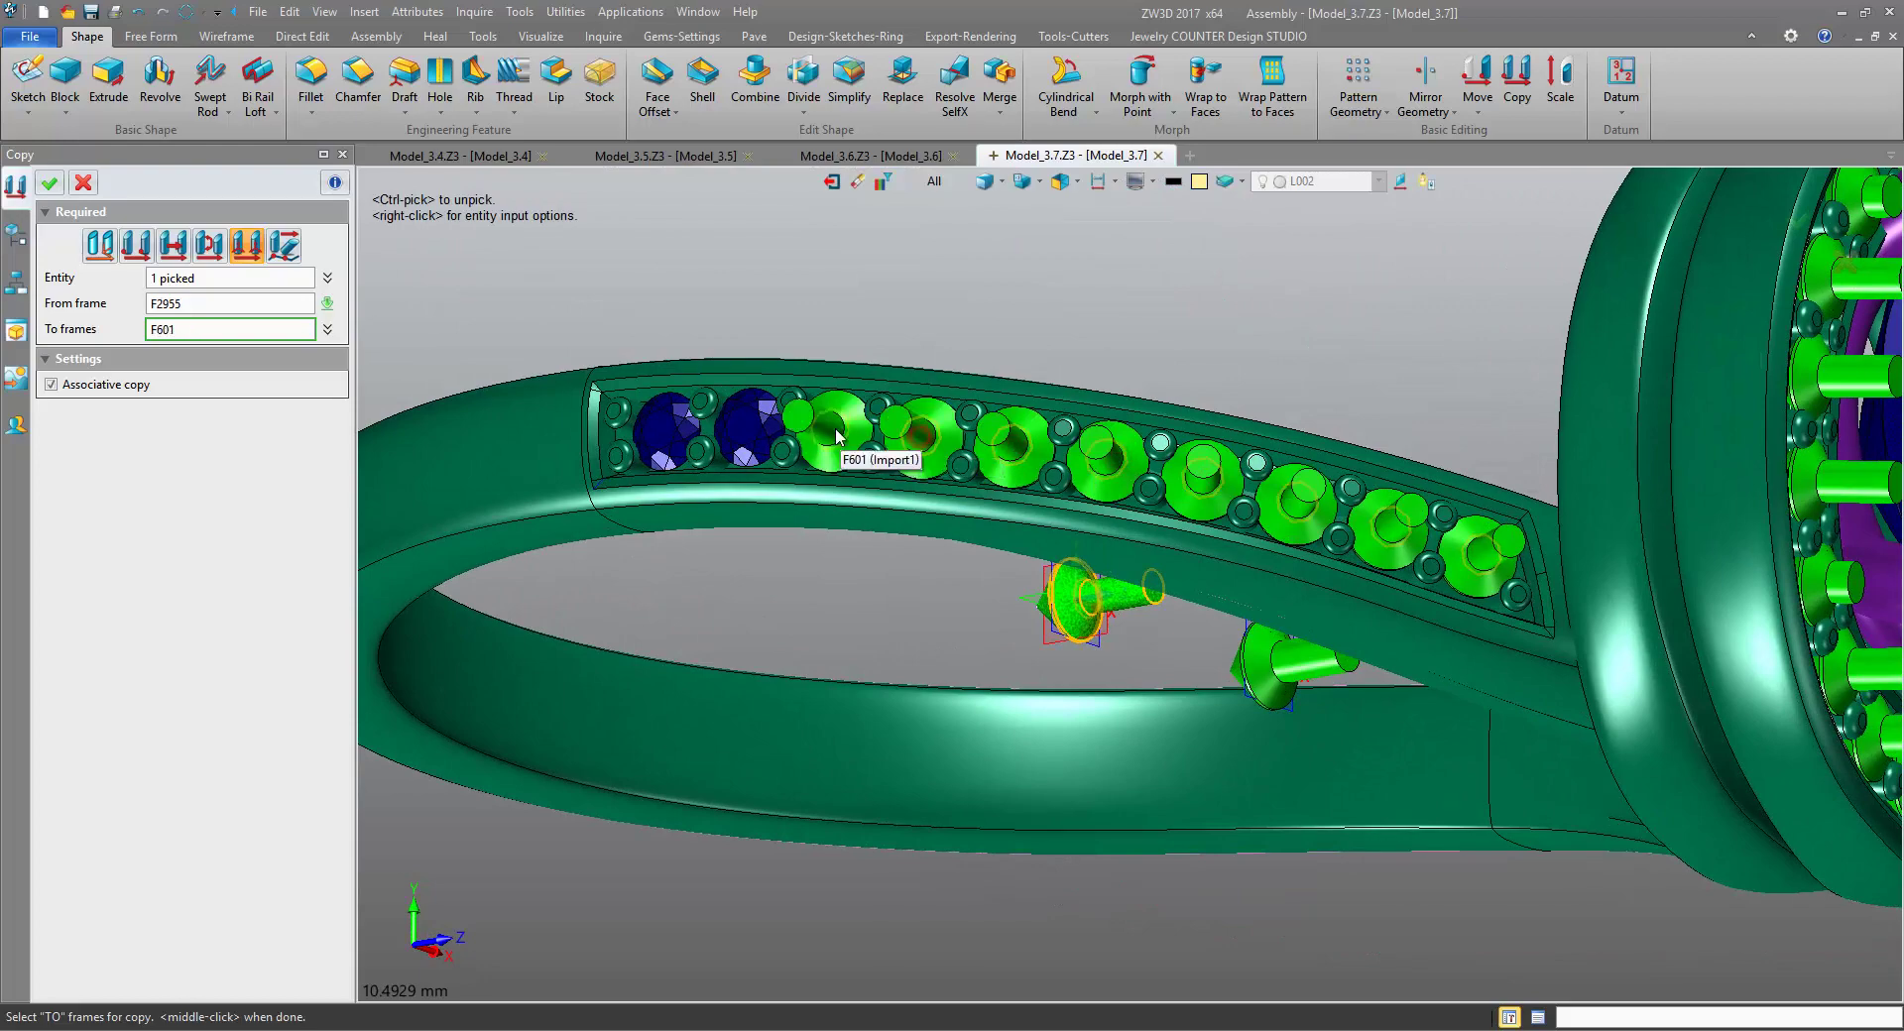
pyautogui.click(756, 433)
pyautogui.scroll(-5, 895, 651)
pyautogui.moveTo(895, 650); pyautogui.dragTo(1052, 724, button='right')
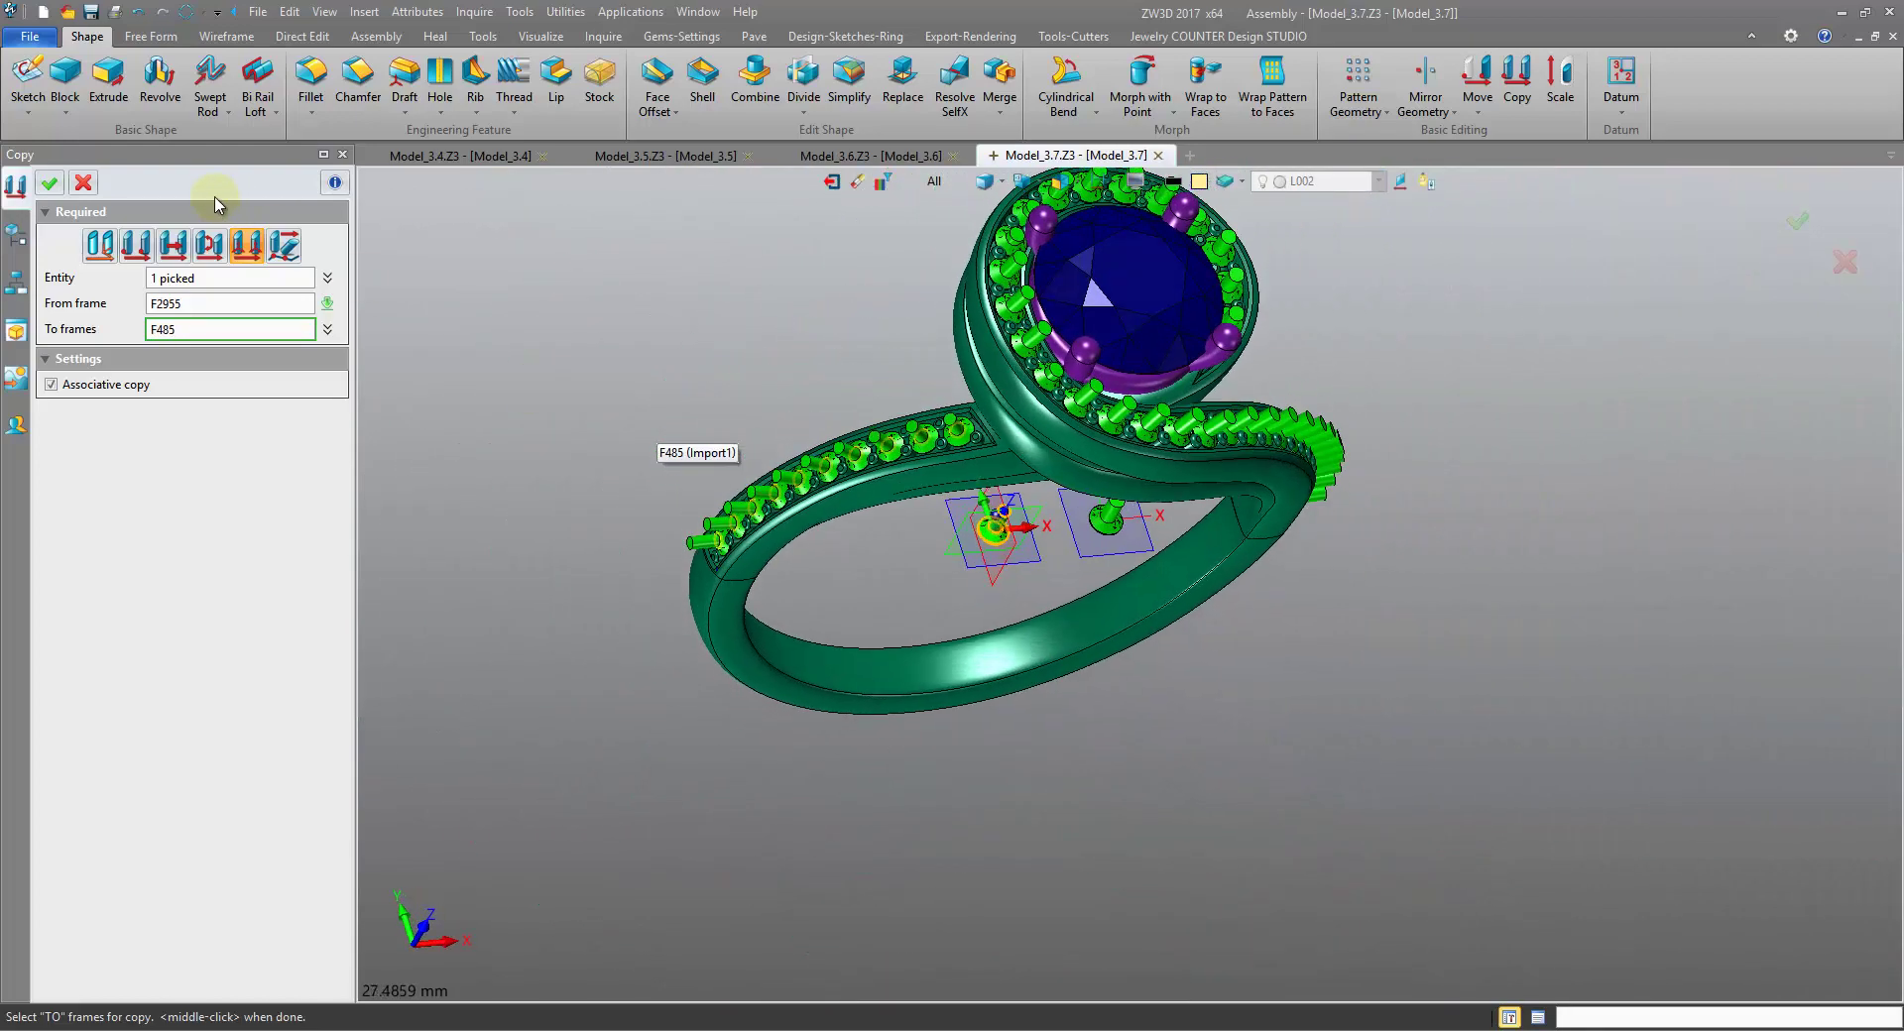
pyautogui.click(50, 184)
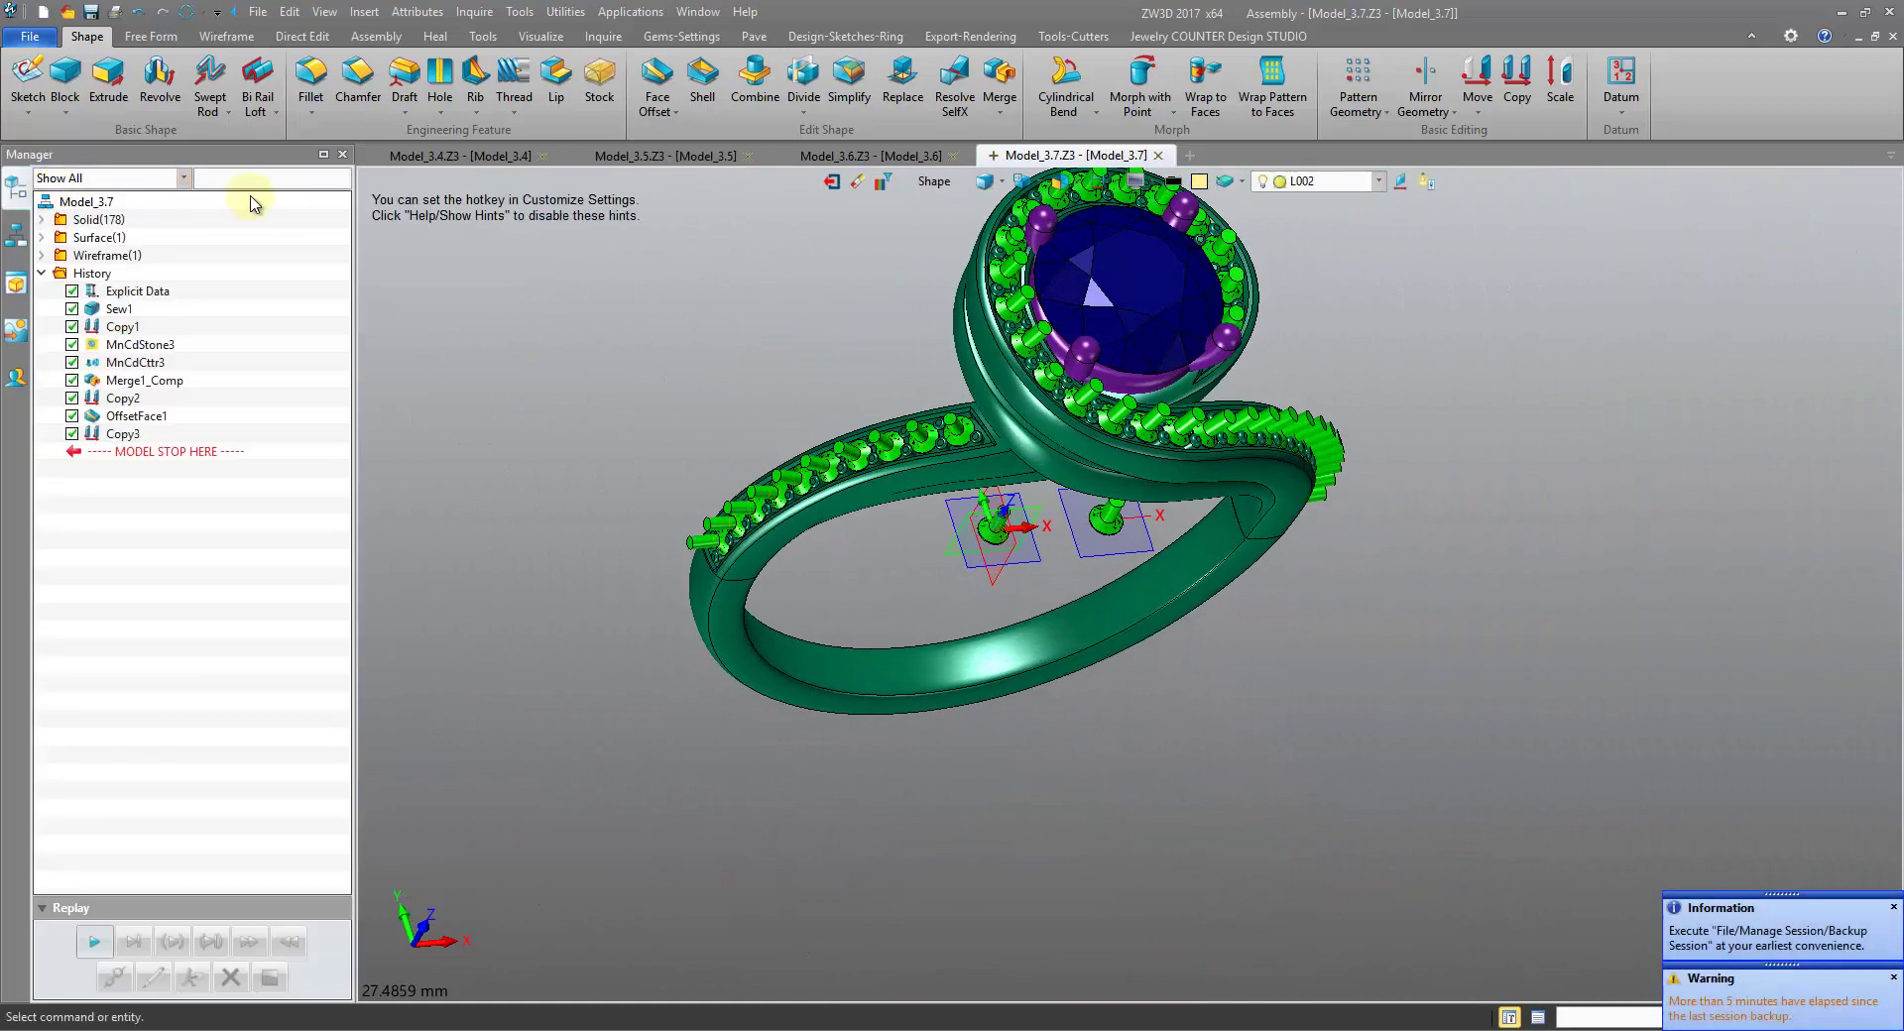
# - Examine the whole ring with pilot cutters placed on the halo and both shank rows
pyautogui.press('Up')
pyautogui.press('Up')
pyautogui.press('Up')
pyautogui.press('Up')
pyautogui.press('Up')
pyautogui.press('Up')
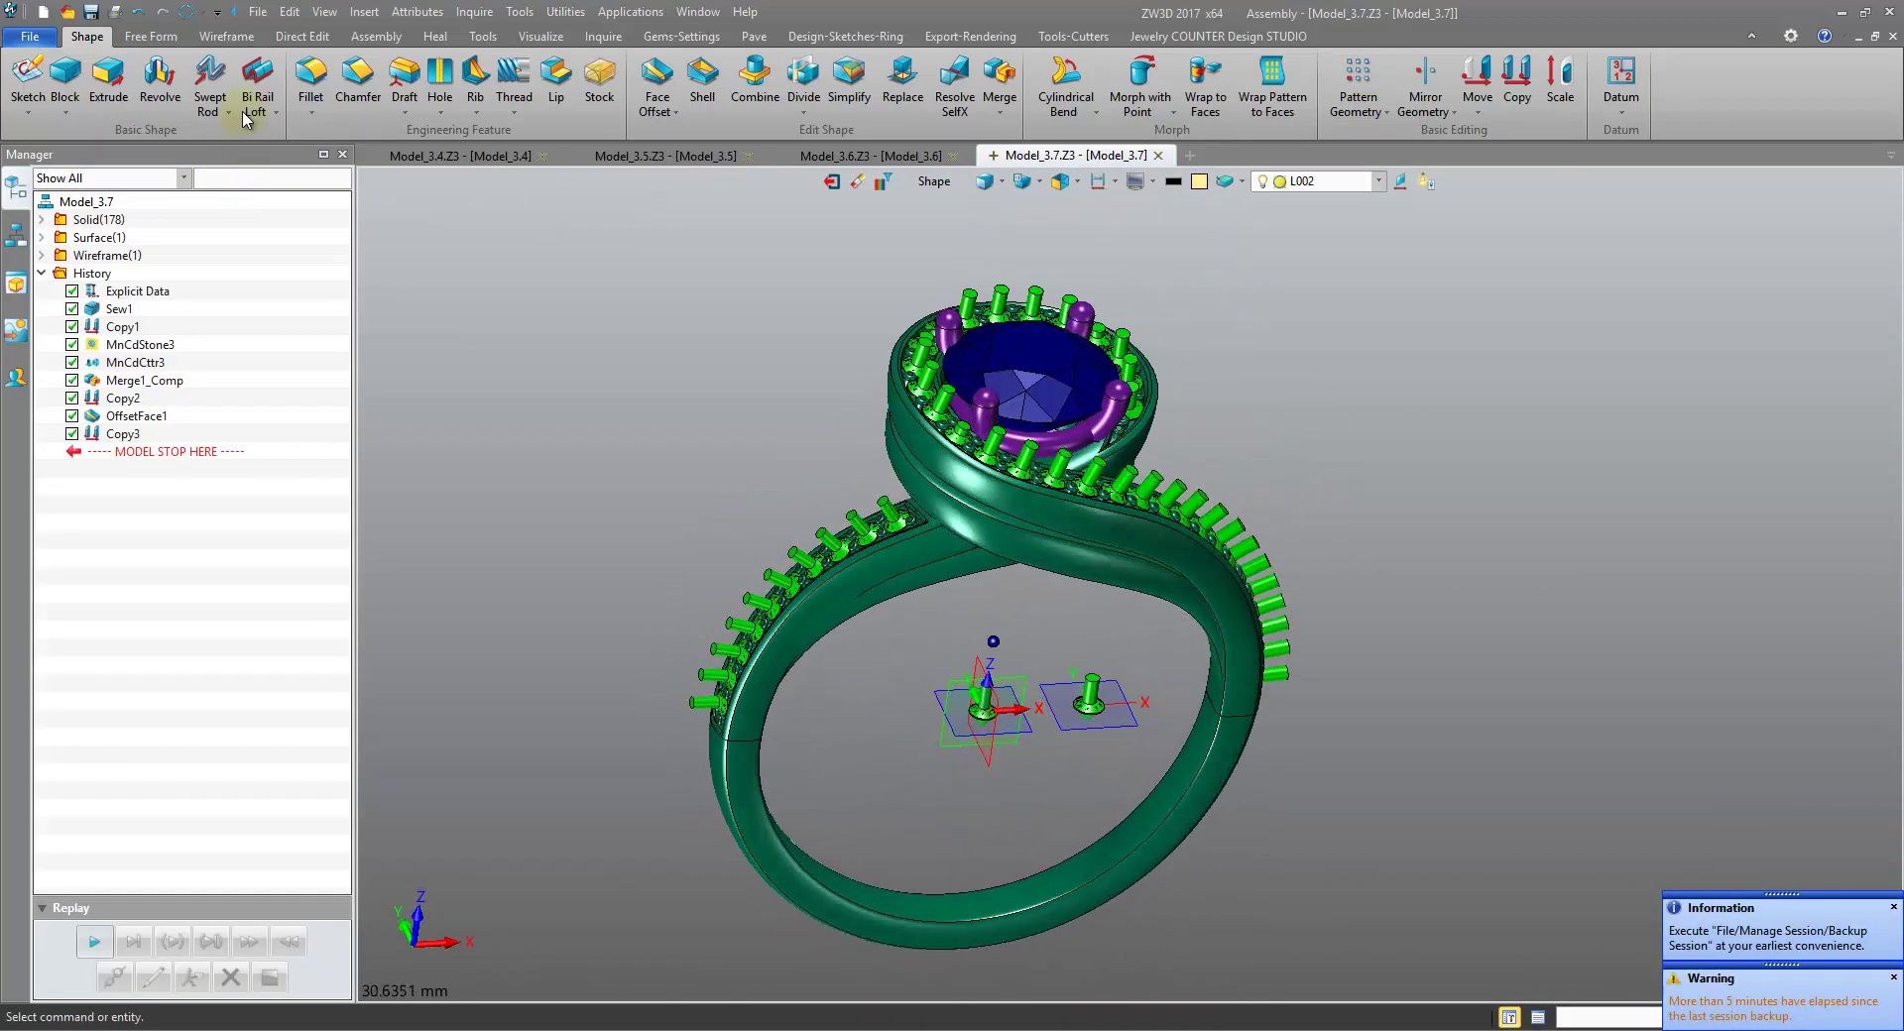
pyautogui.press('Up')
pyautogui.press('Up')
pyautogui.press('Up')
pyautogui.press('Up')
pyautogui.press('Up')
pyautogui.press('Up')
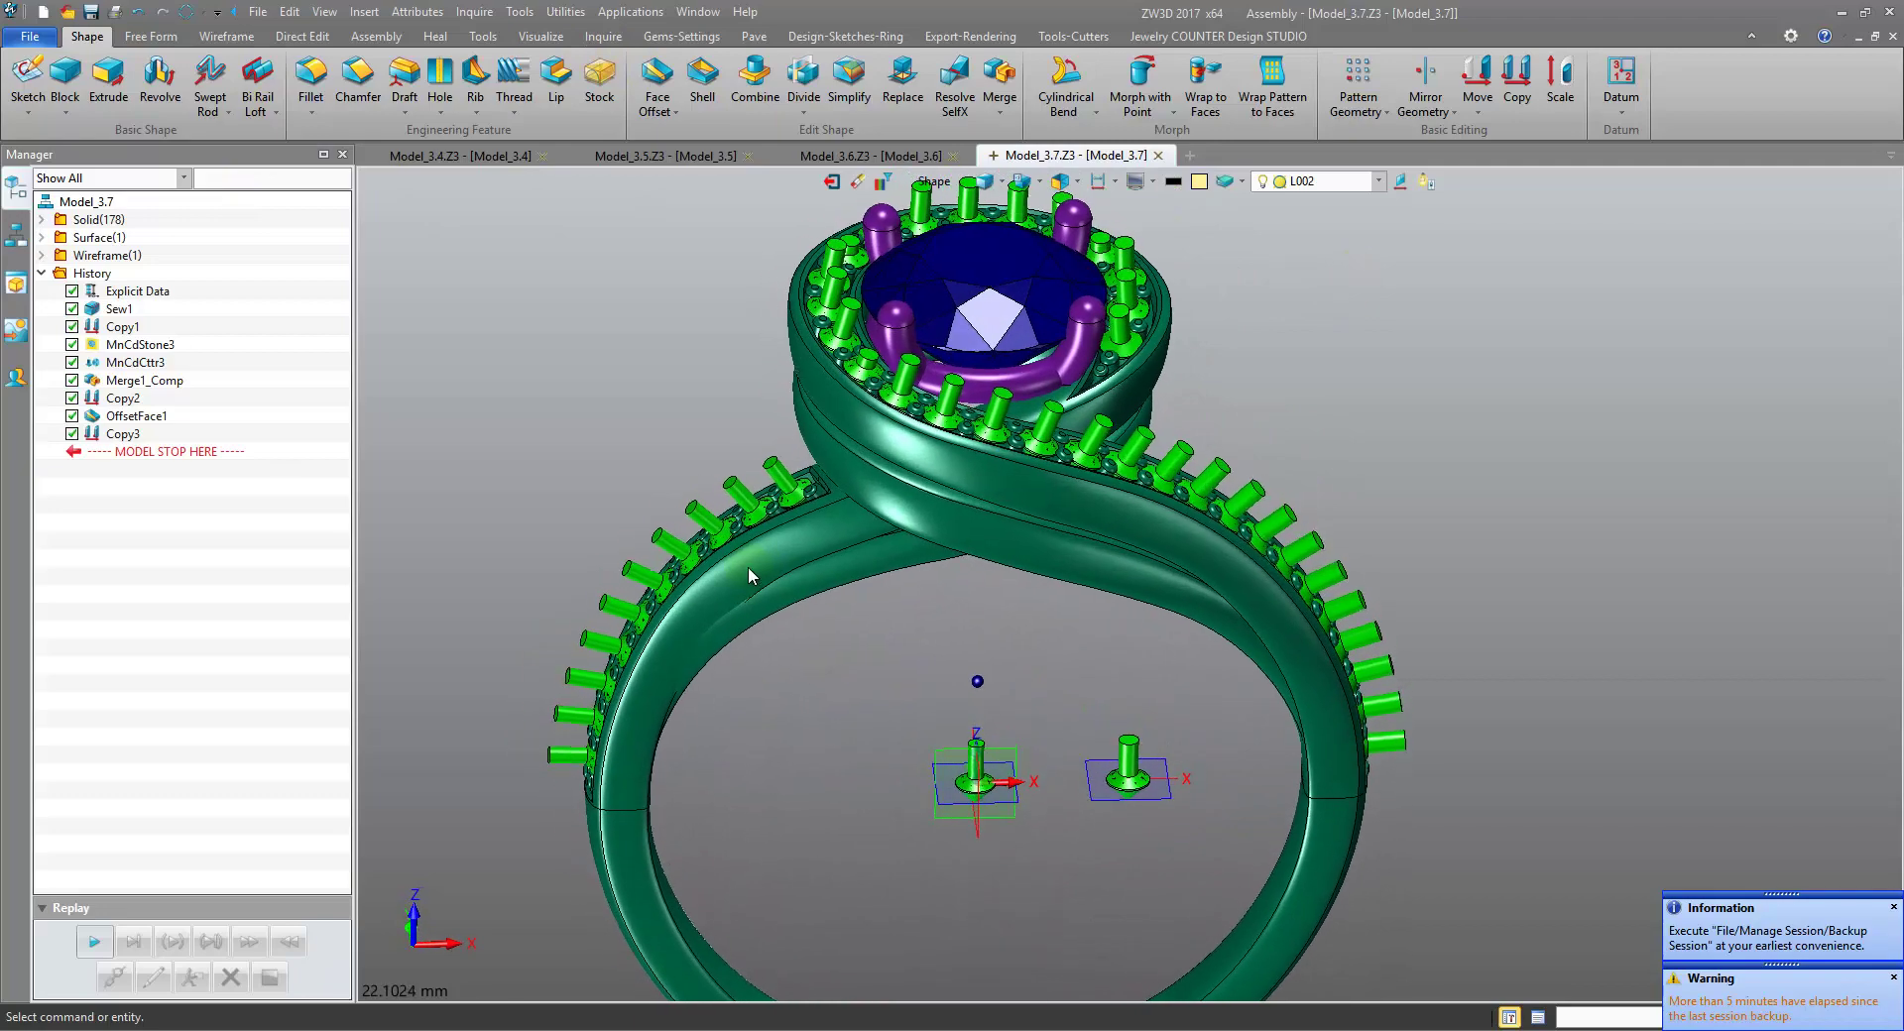
pyautogui.press('Up')
pyautogui.press('Up')
pyautogui.press('Up')
pyautogui.press('Up')
pyautogui.press('Up')
pyautogui.press('Up')
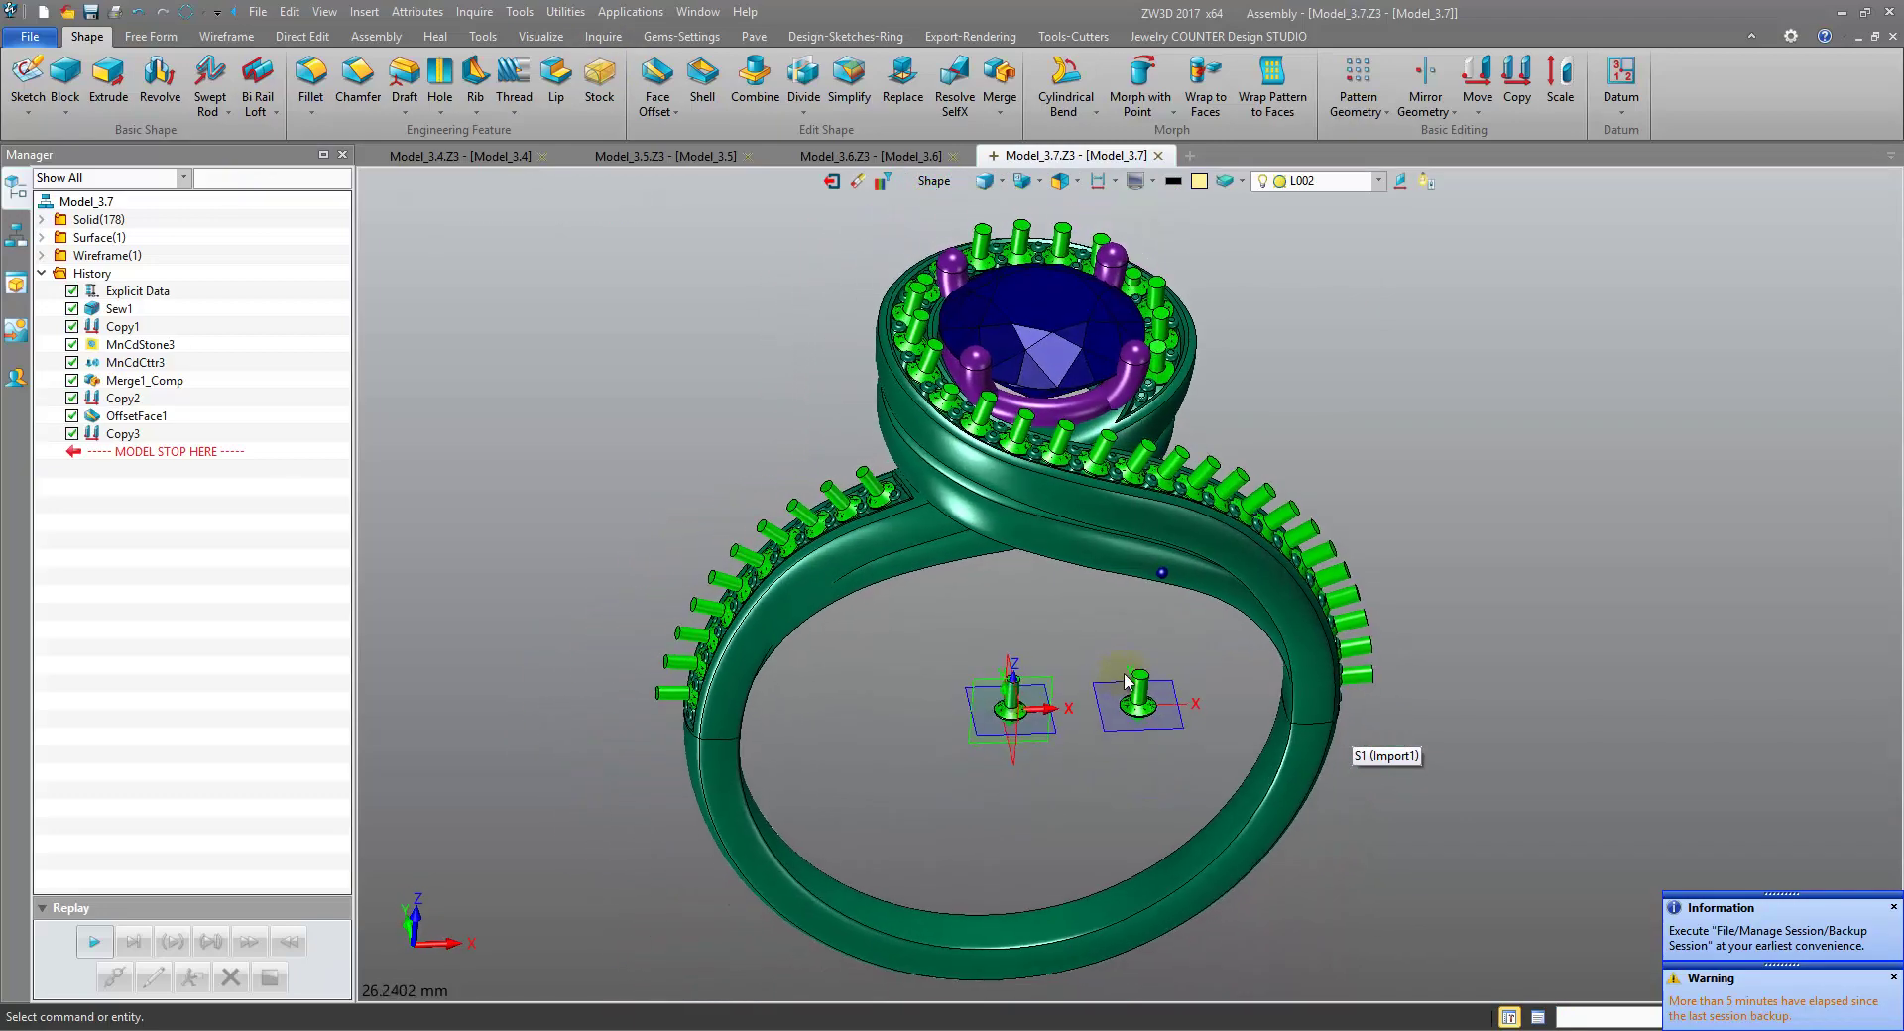
pyautogui.press('Up')
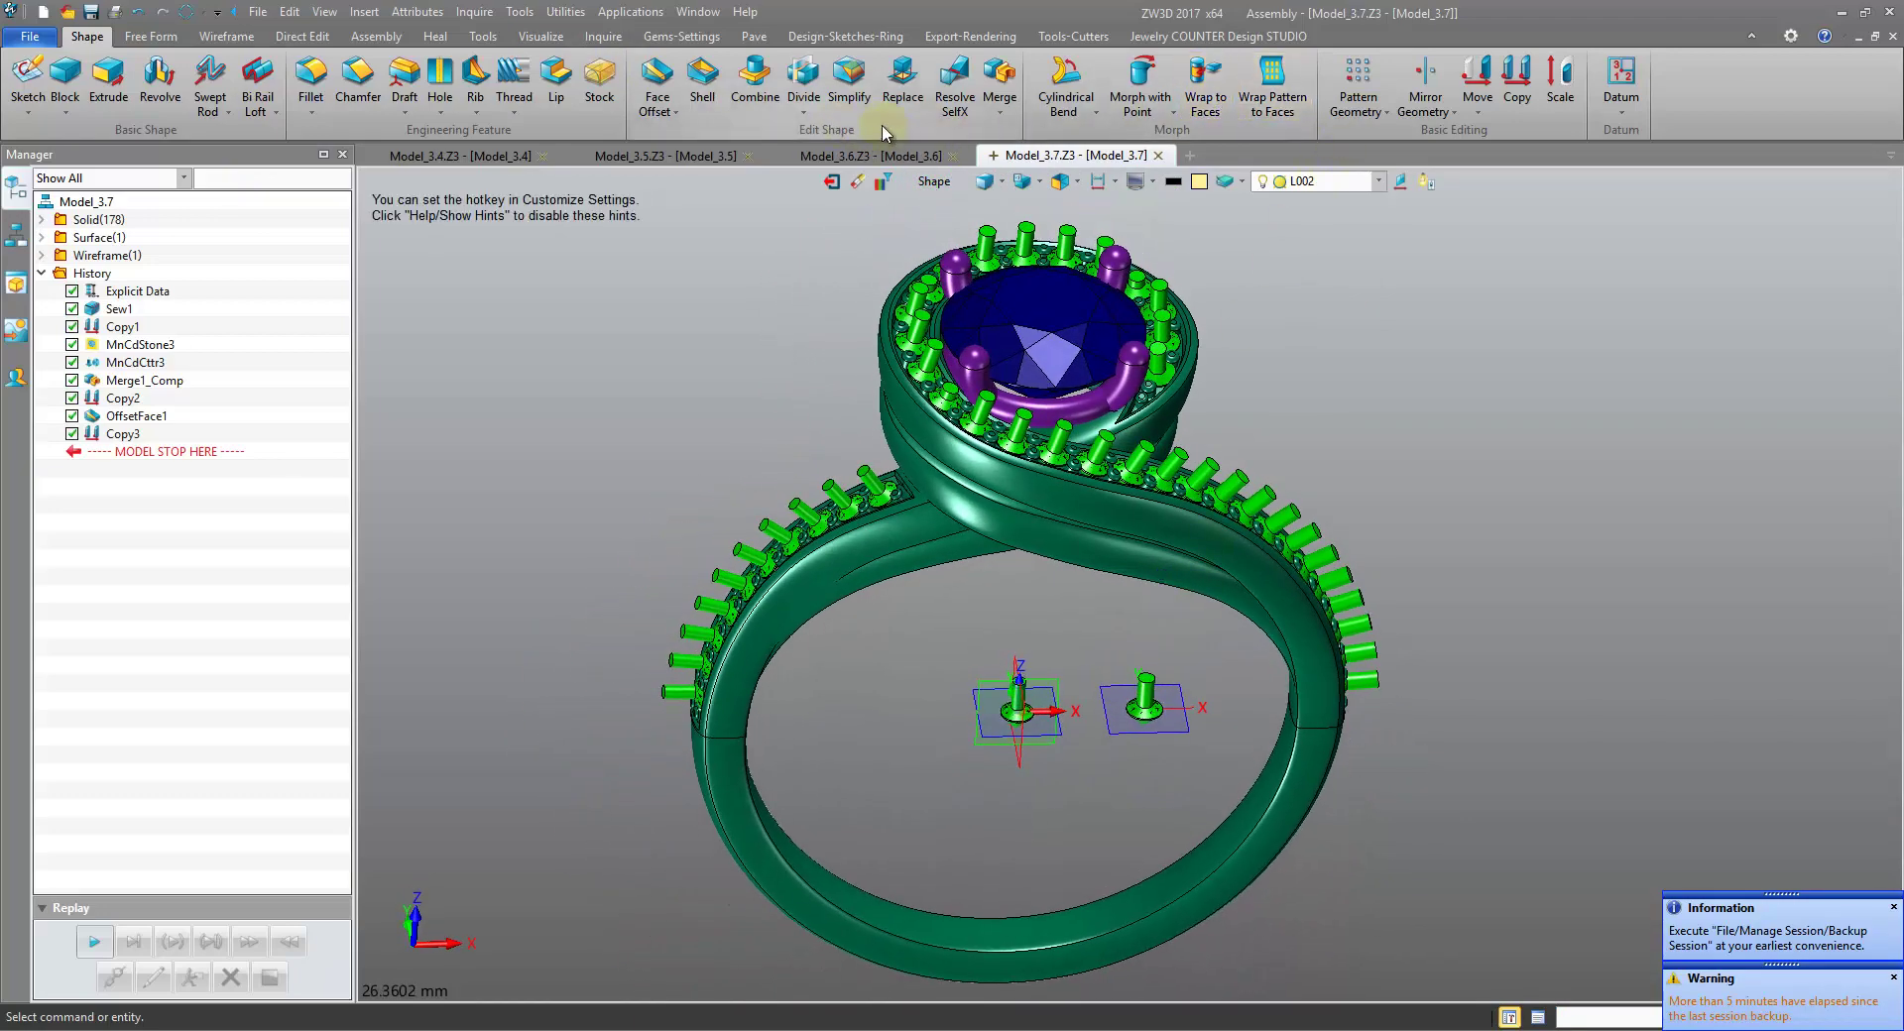
# - Start a Combine operation in remove mode and set the attribute filter's color to green
pyautogui.click(755, 79)
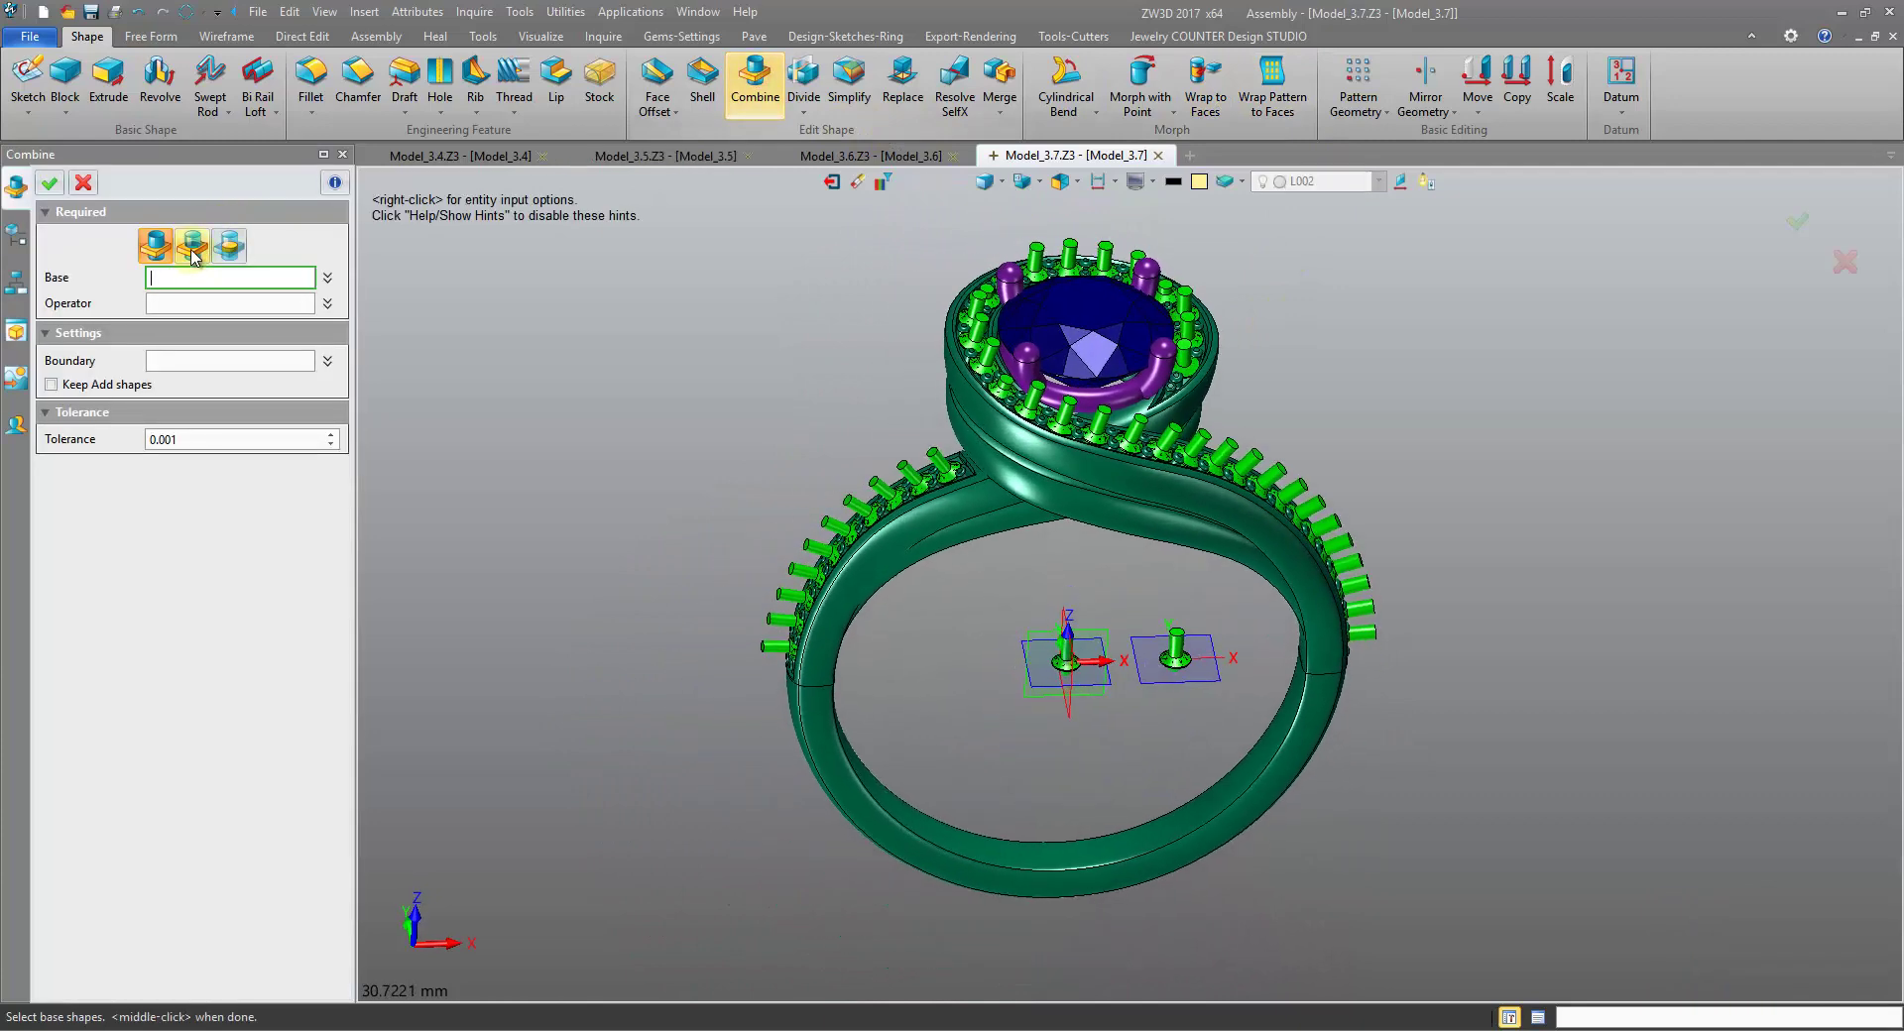
pyautogui.click(193, 256)
pyautogui.press('Up')
pyautogui.press('Up')
pyautogui.press('Up')
pyautogui.press('Up')
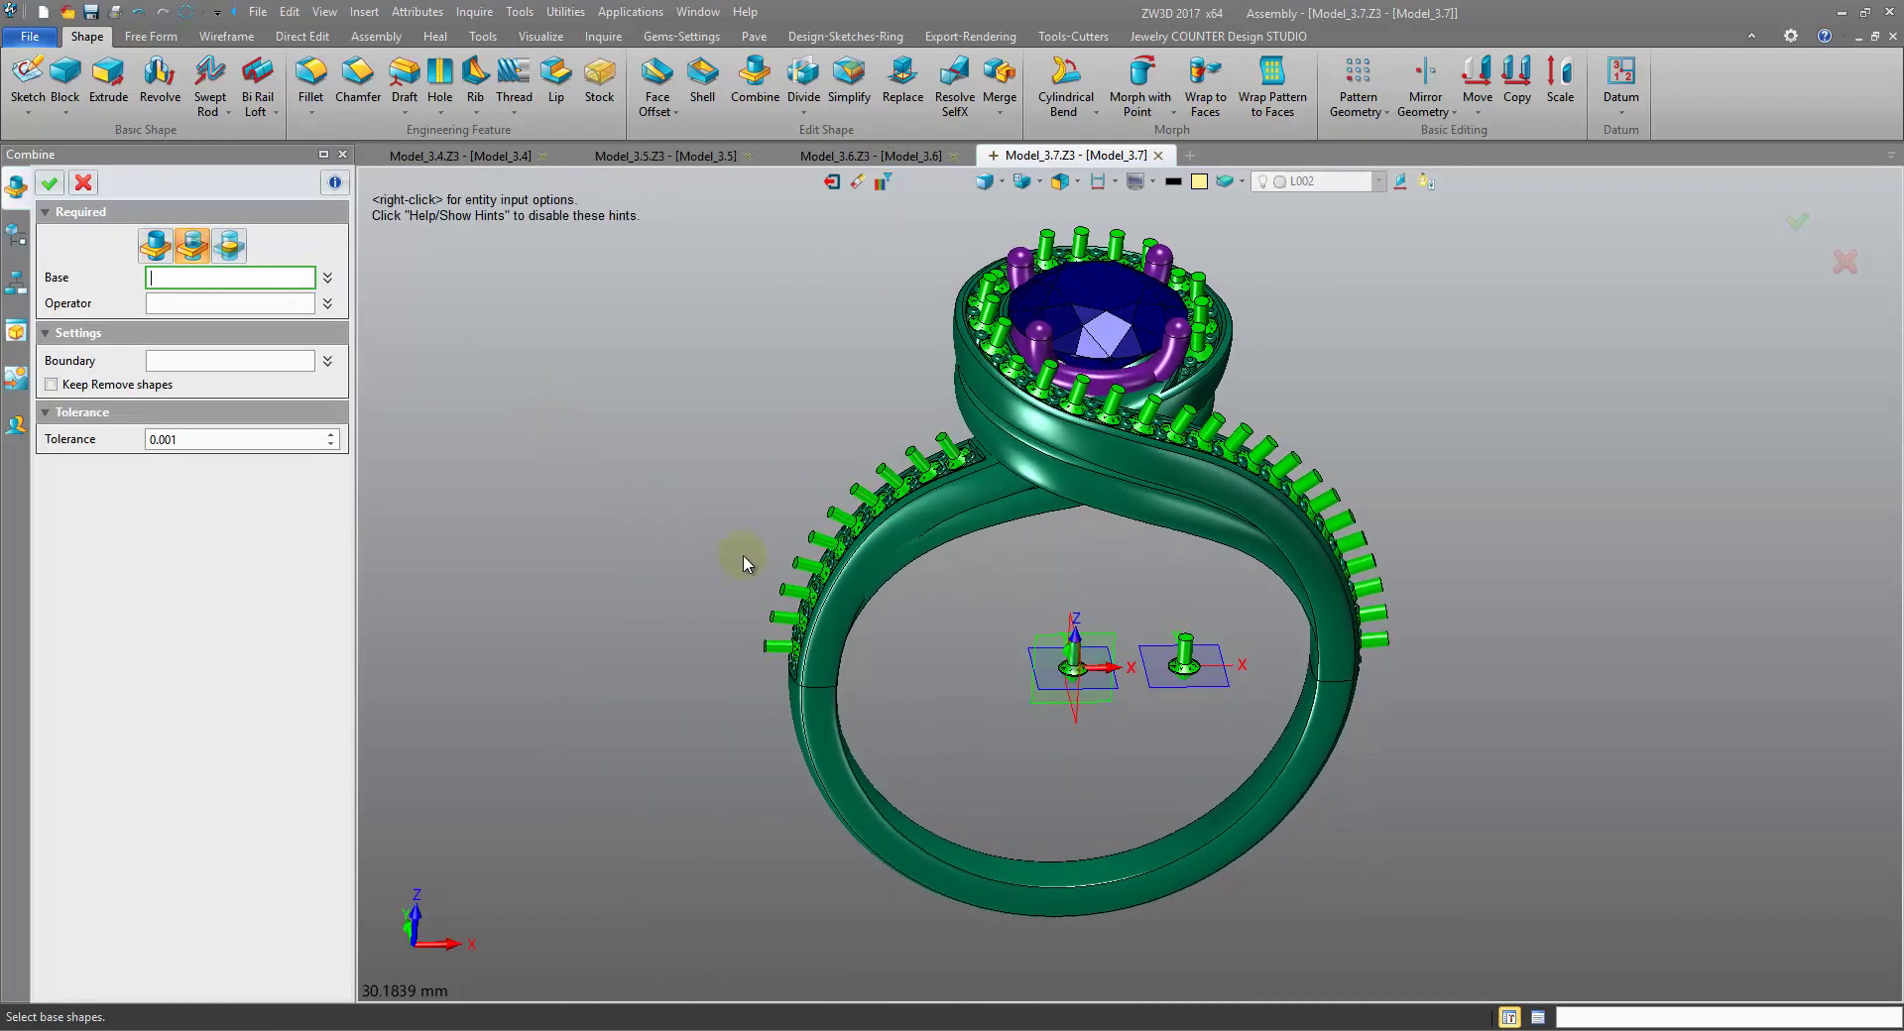
pyautogui.press('Up')
pyautogui.press('Up')
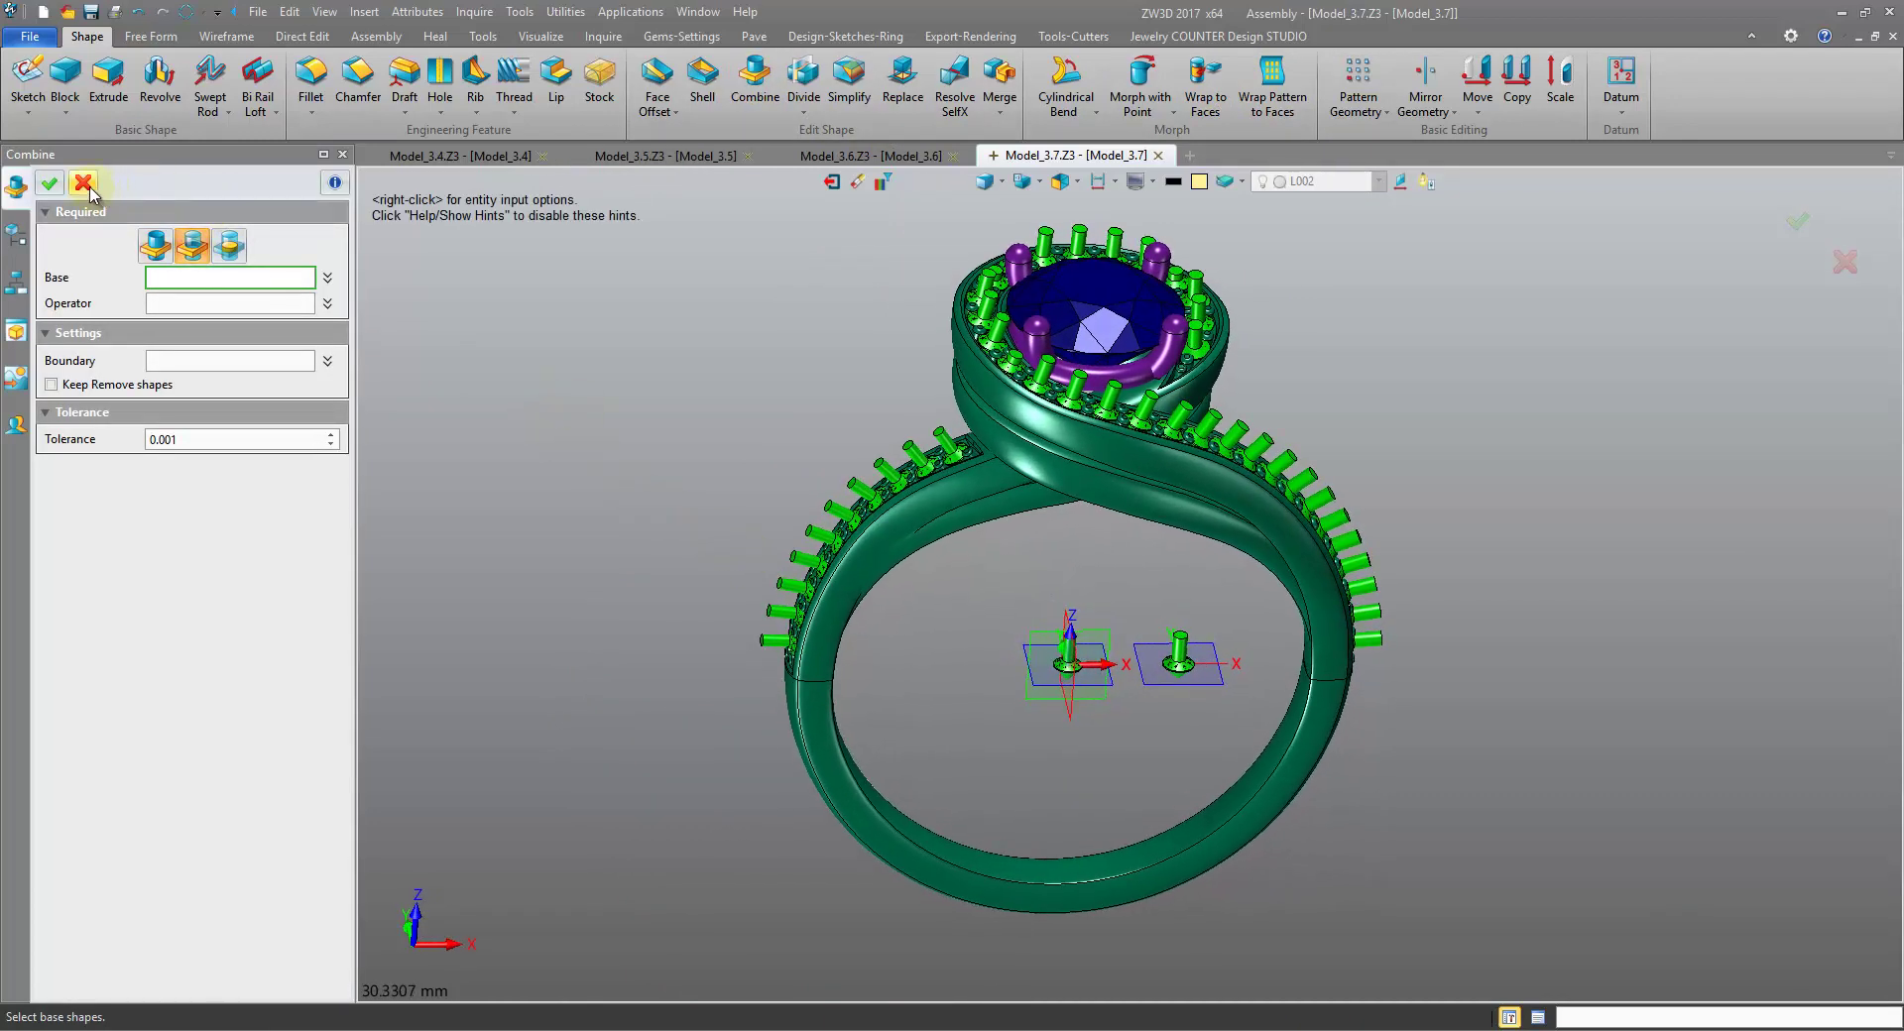
pyautogui.press('Up')
pyautogui.press('Up')
pyautogui.press('Up')
pyautogui.press('Up')
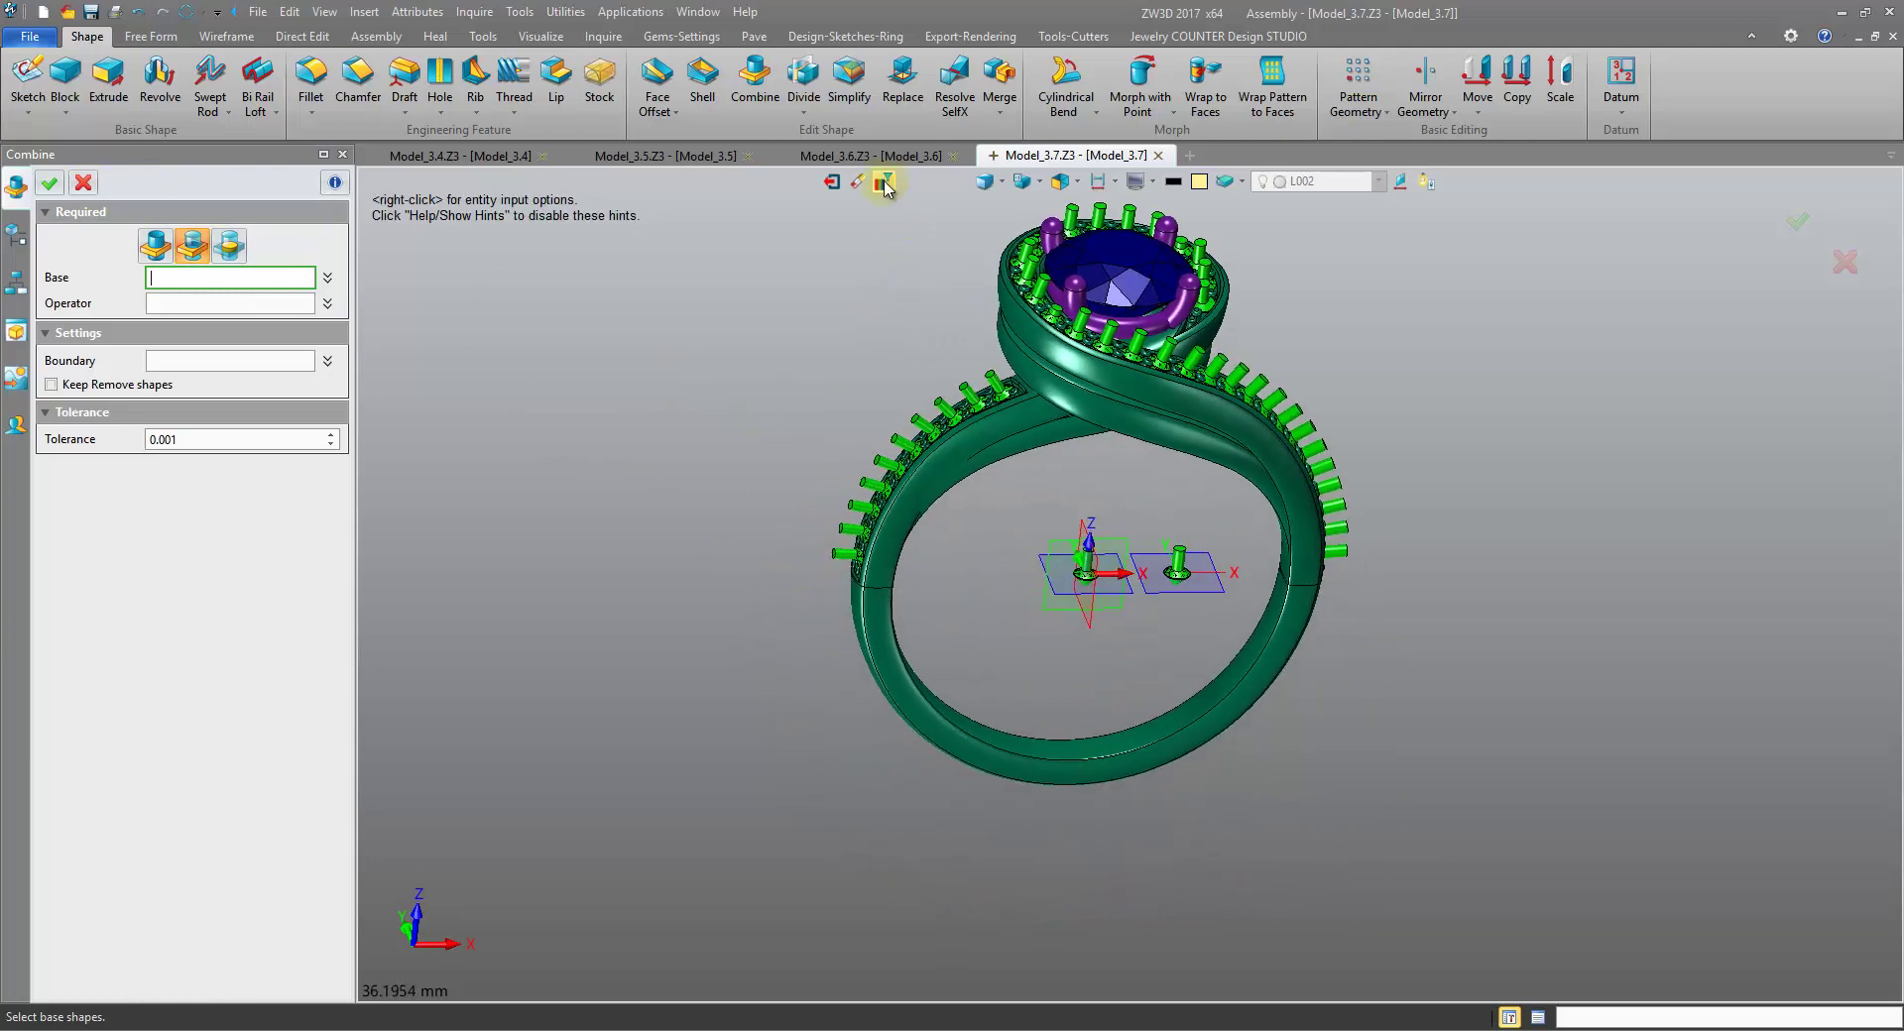
pyautogui.click(883, 181)
pyautogui.press('Up')
pyautogui.press('Up')
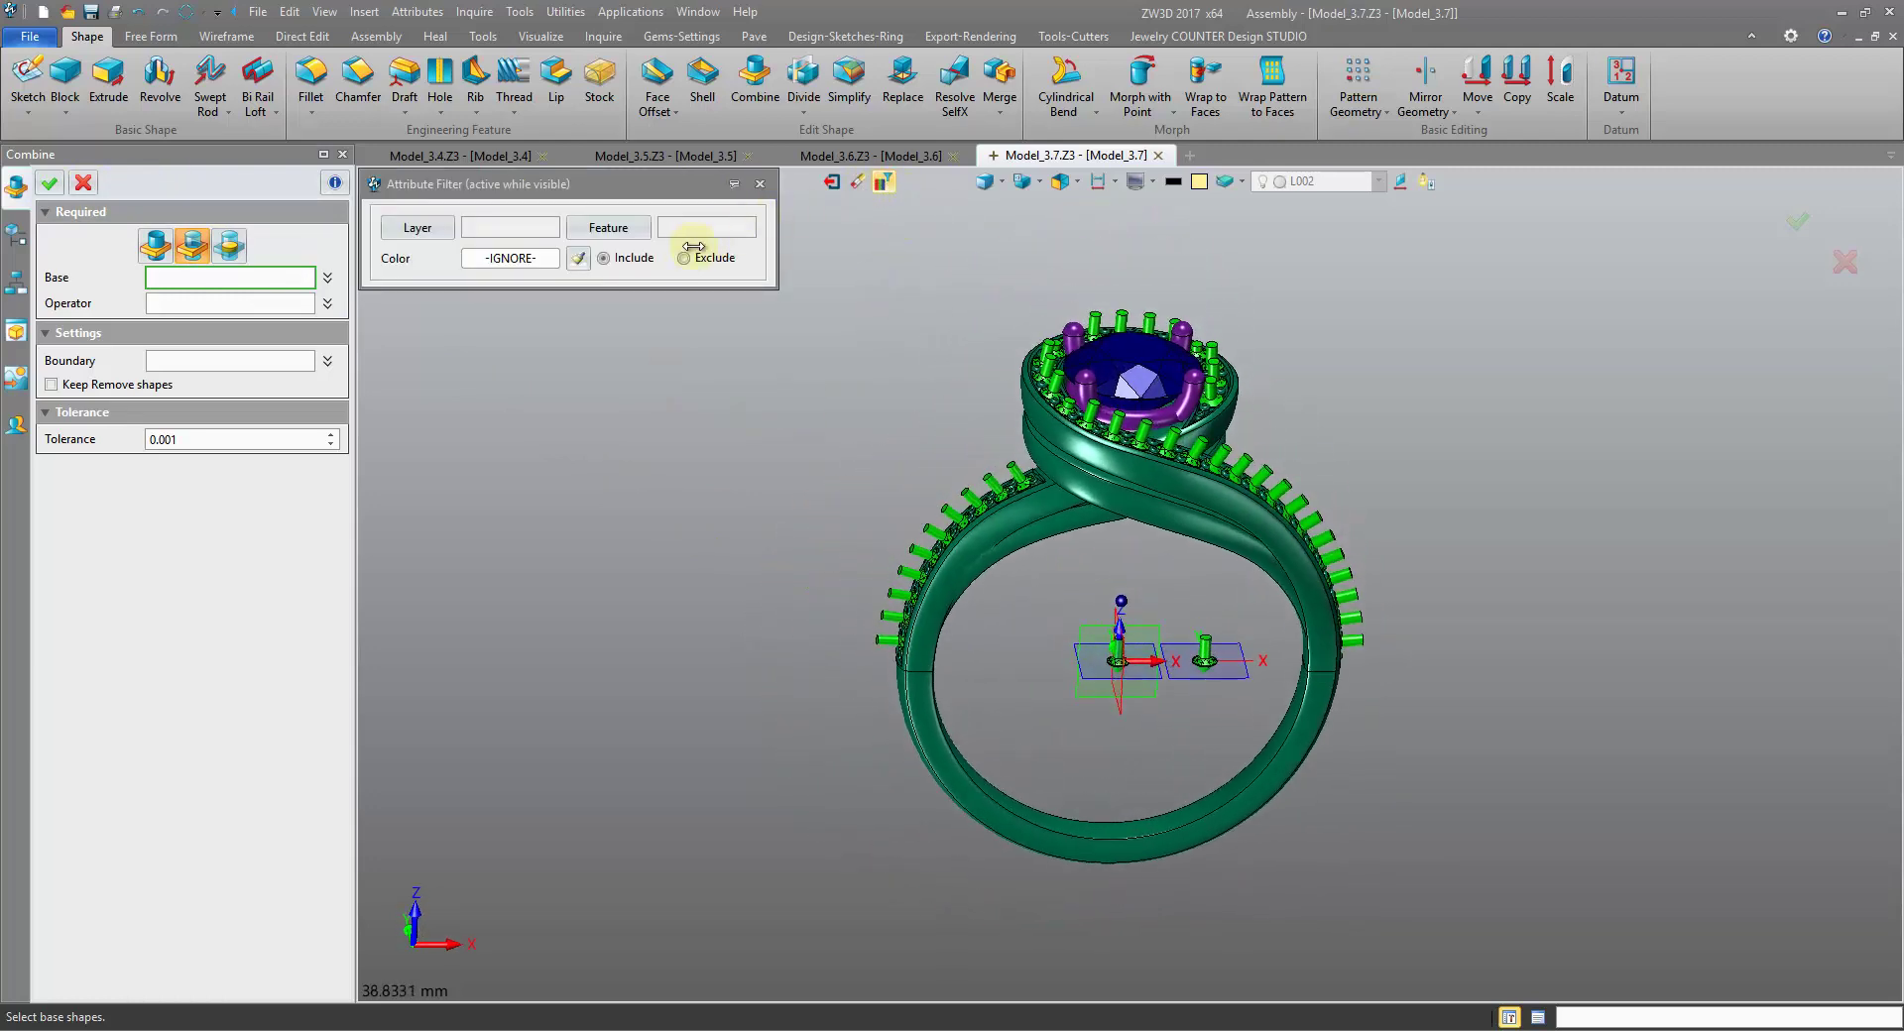
pyautogui.click(255, 278)
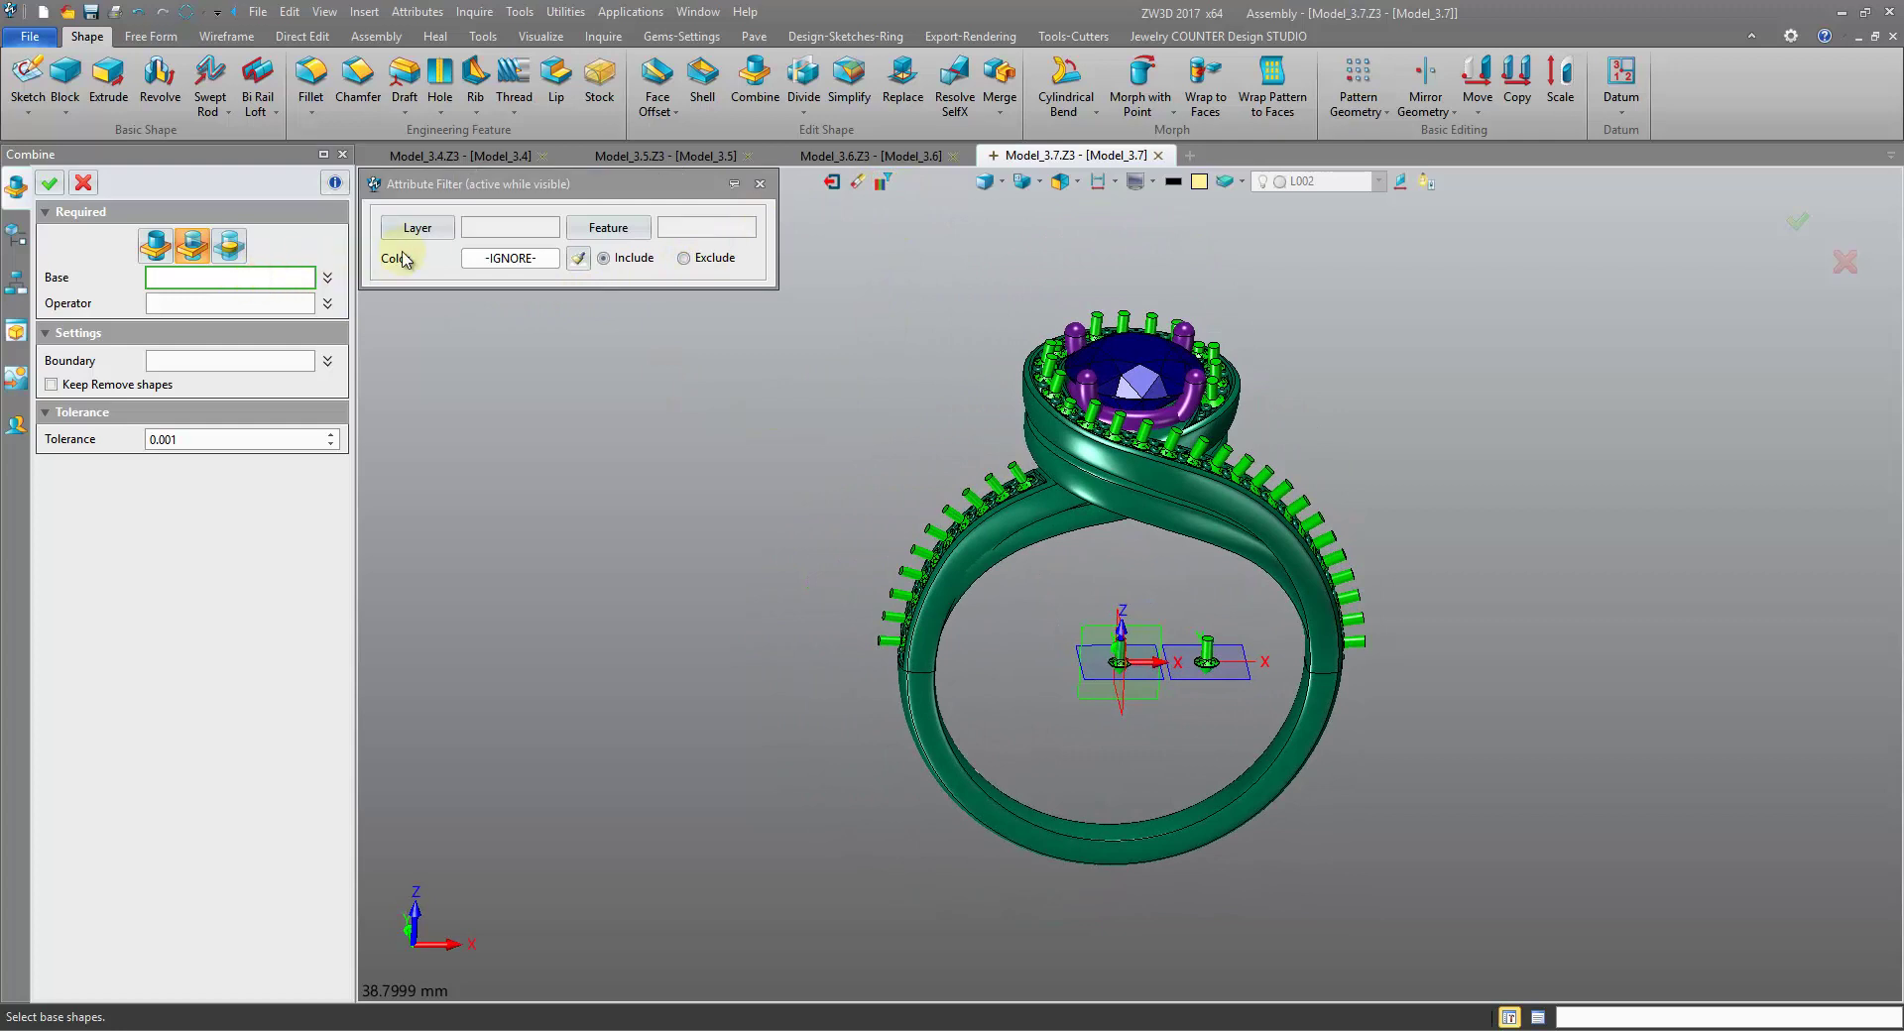
pyautogui.click(516, 259)
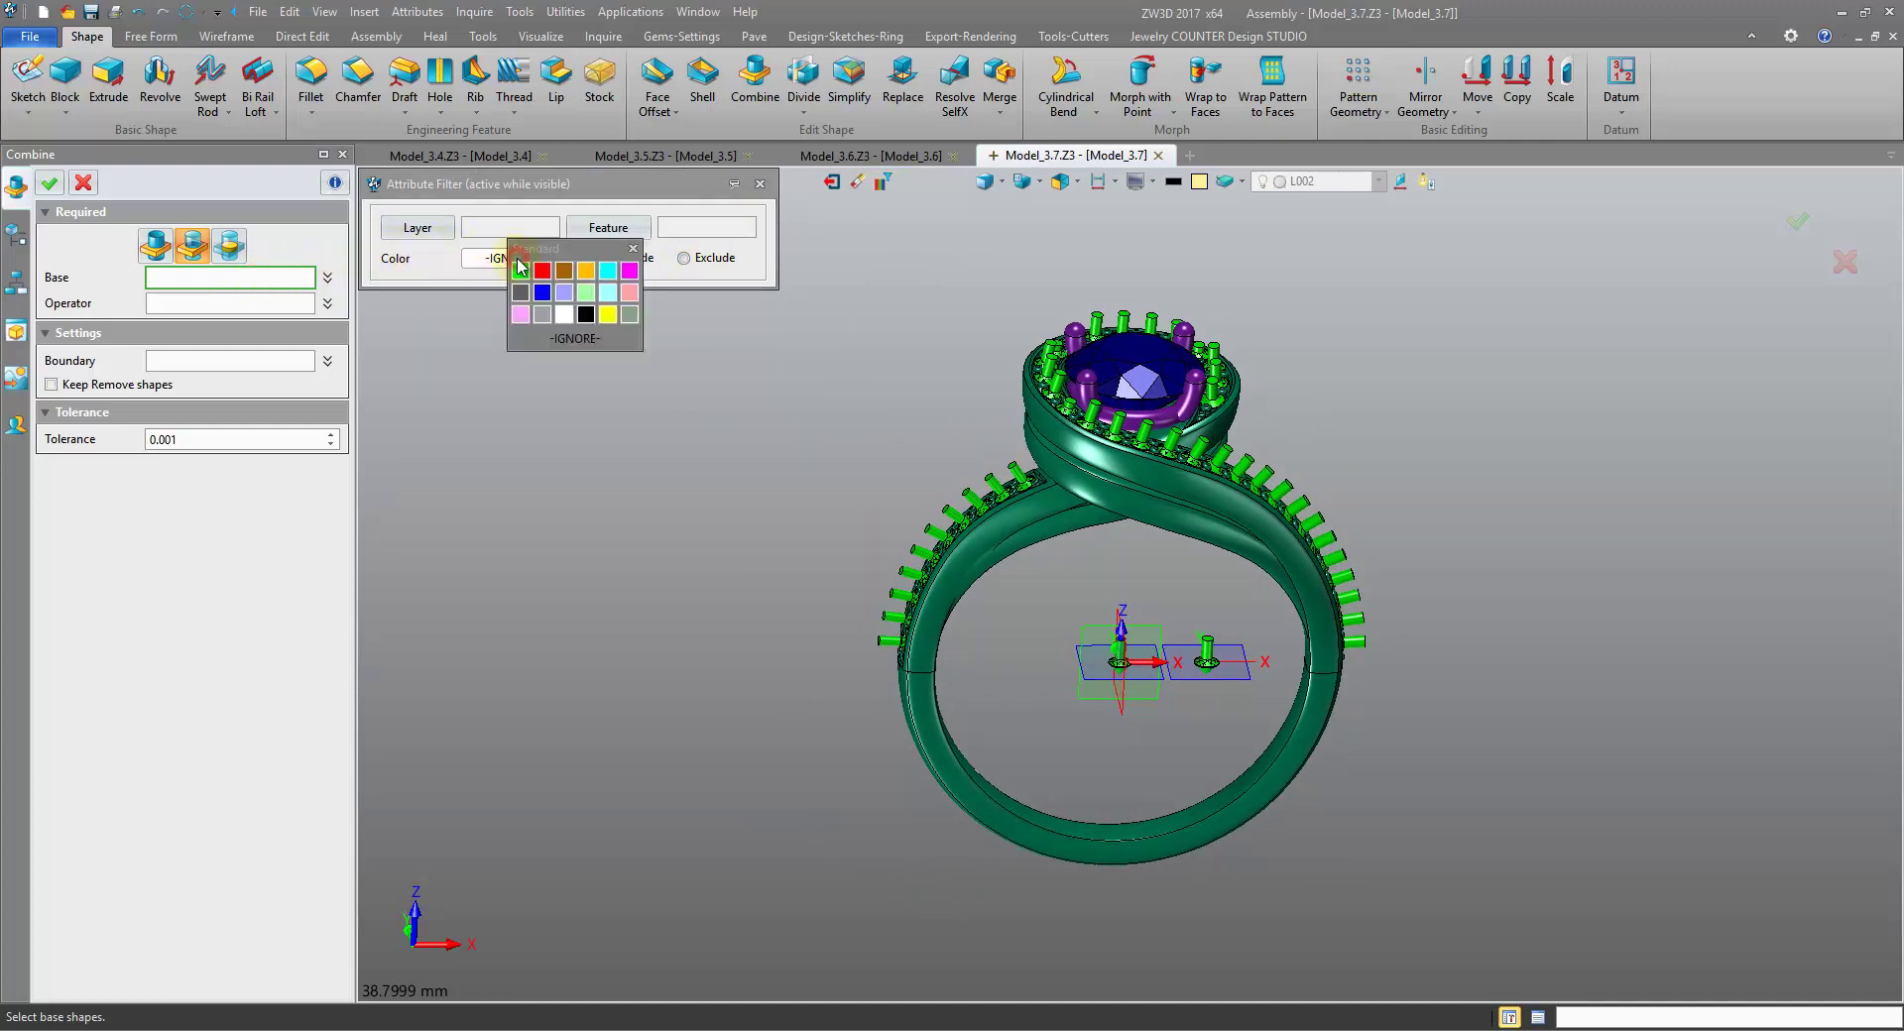
pyautogui.click(519, 272)
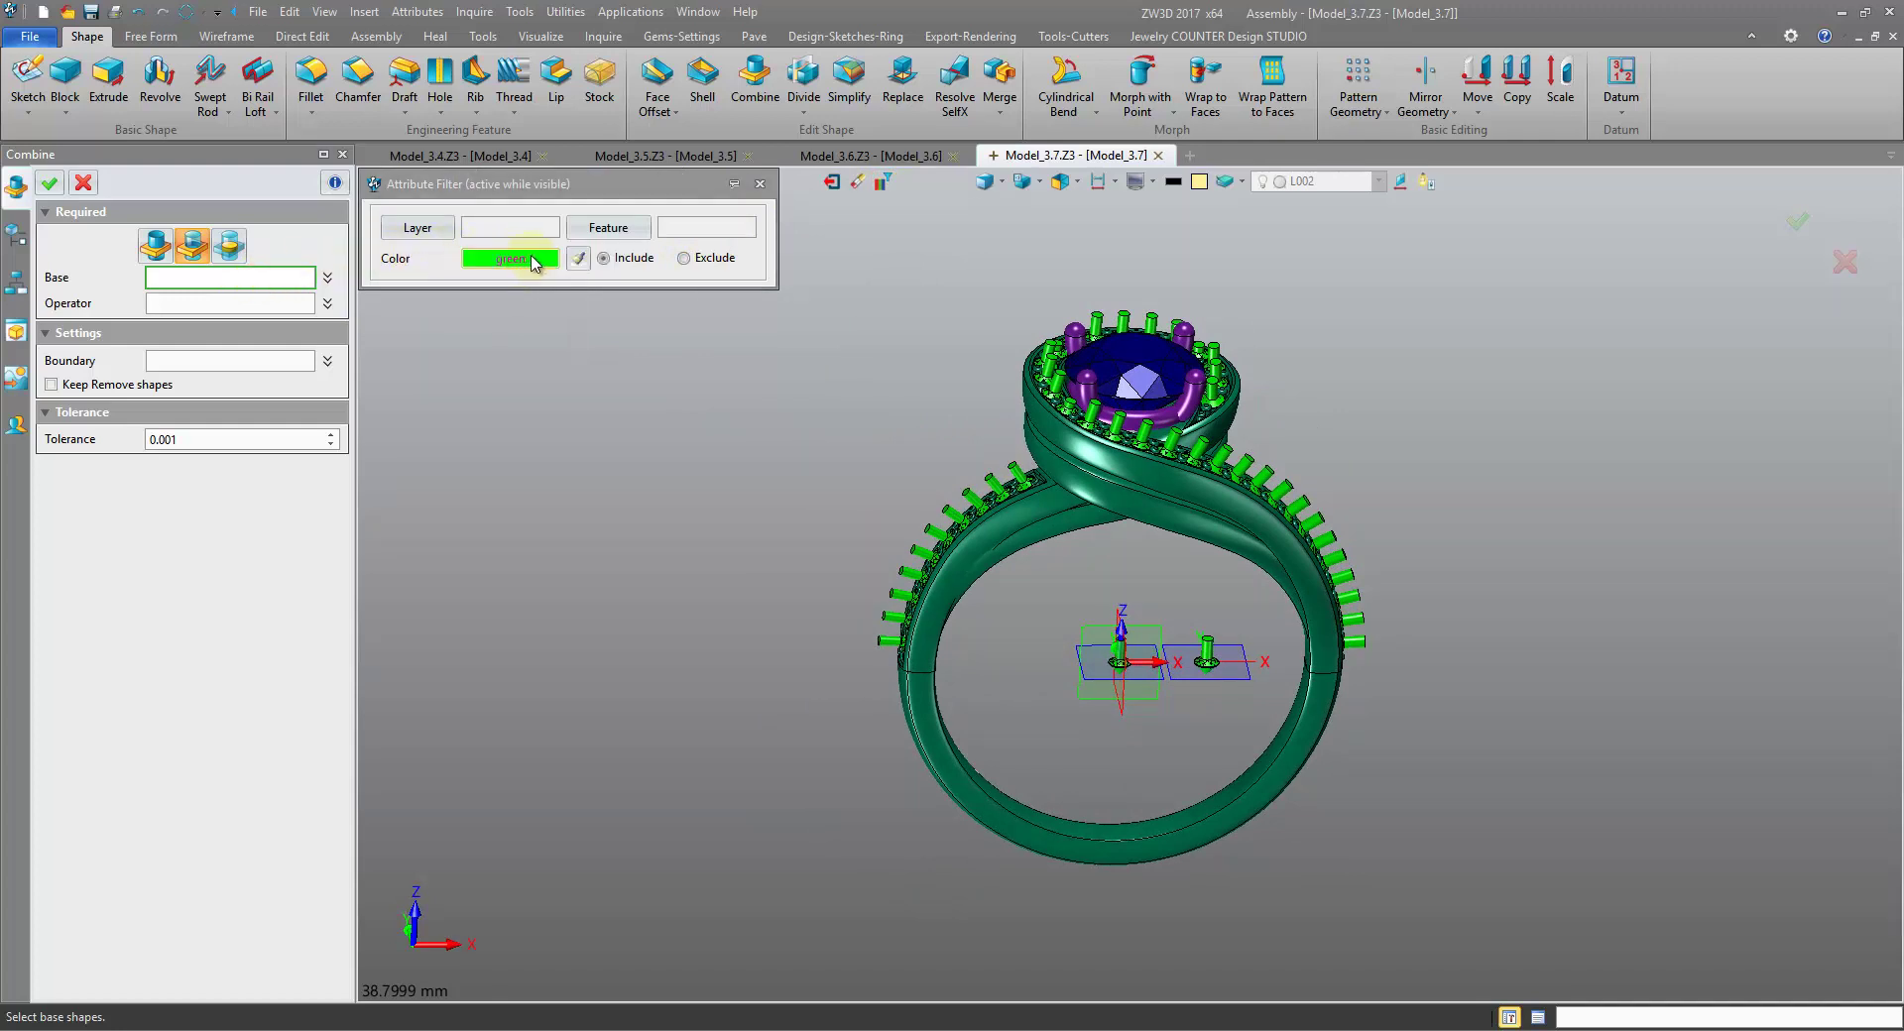
# - Set the filter to exclude green and window-select the whole ring as the base shapes
pyautogui.click(686, 259)
pyautogui.moveTo(778, 277); pyautogui.dragTo(853, 281, button='right')
pyautogui.moveTo(853, 281); pyautogui.dragTo(935, 281, button='middle')
pyautogui.scroll(-1, 942, 281)
pyautogui.moveTo(952, 281); pyautogui.dragTo(1684, 859)
pyautogui.scroll(3, 1604, 627)
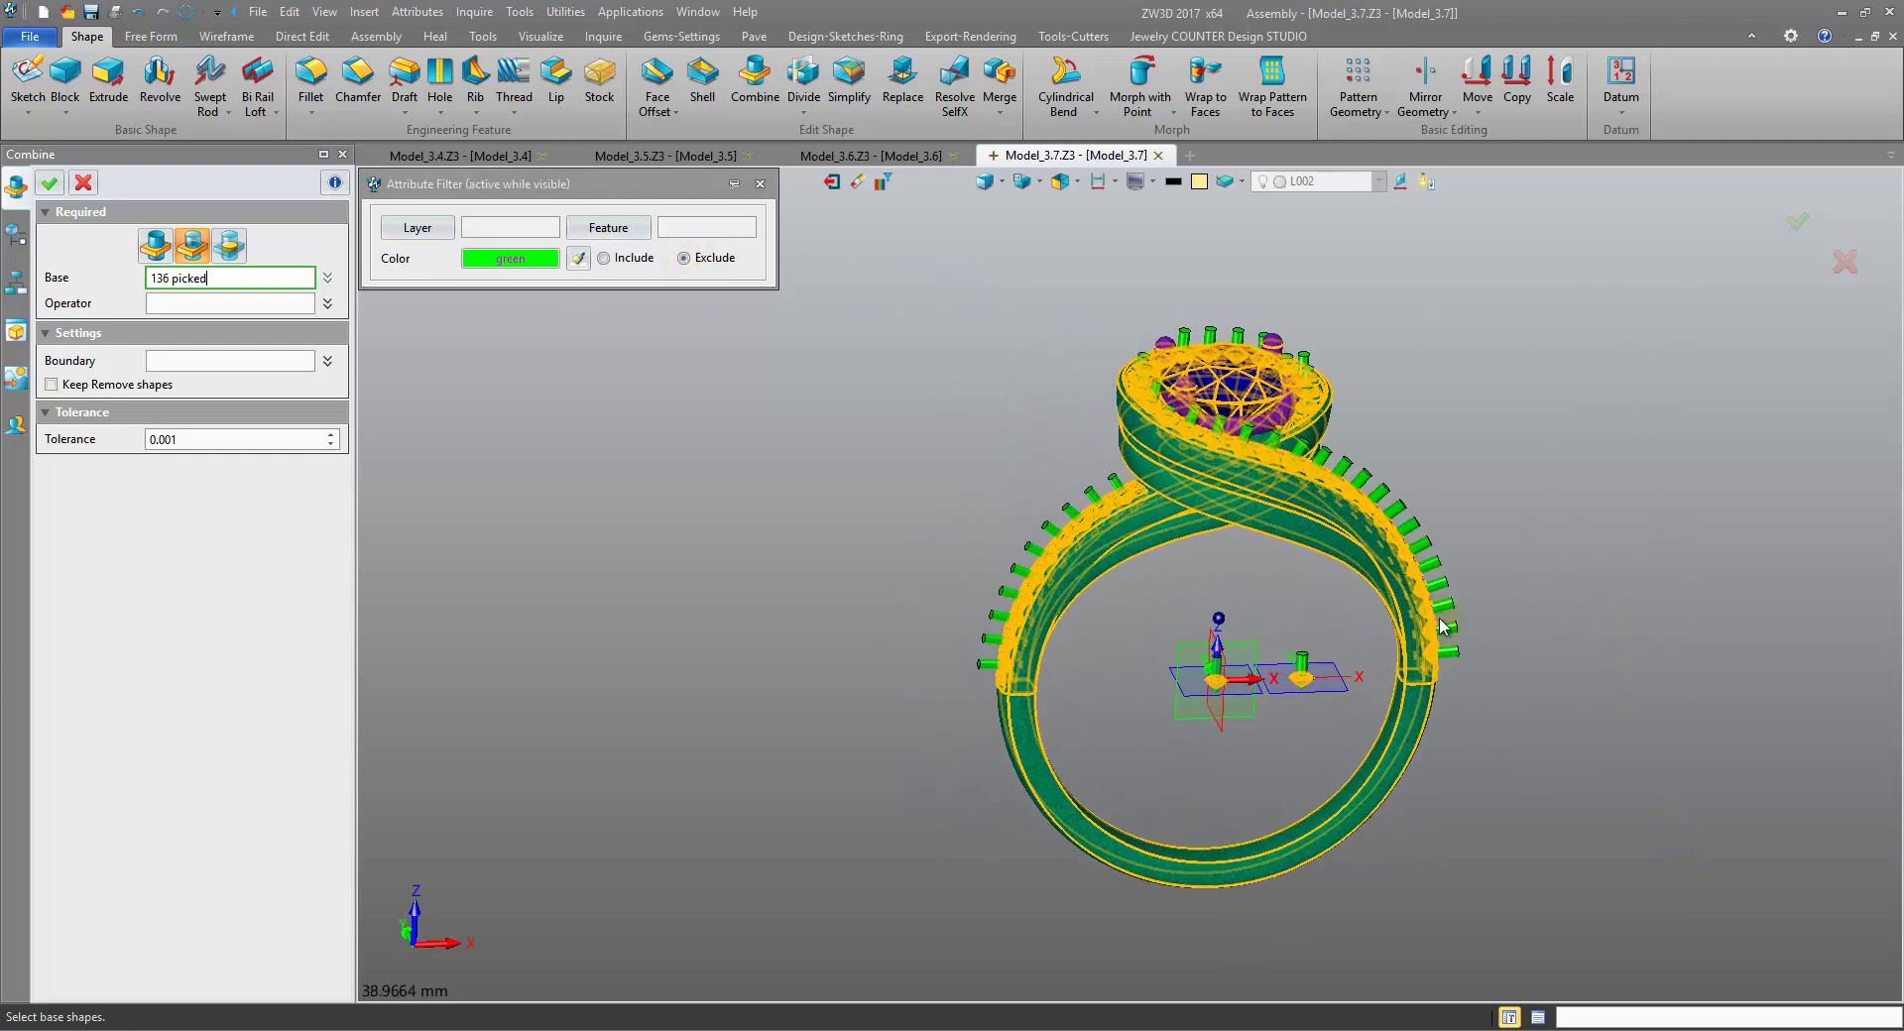
pyautogui.moveTo(1365, 603); pyautogui.dragTo(1251, 893, button='right')
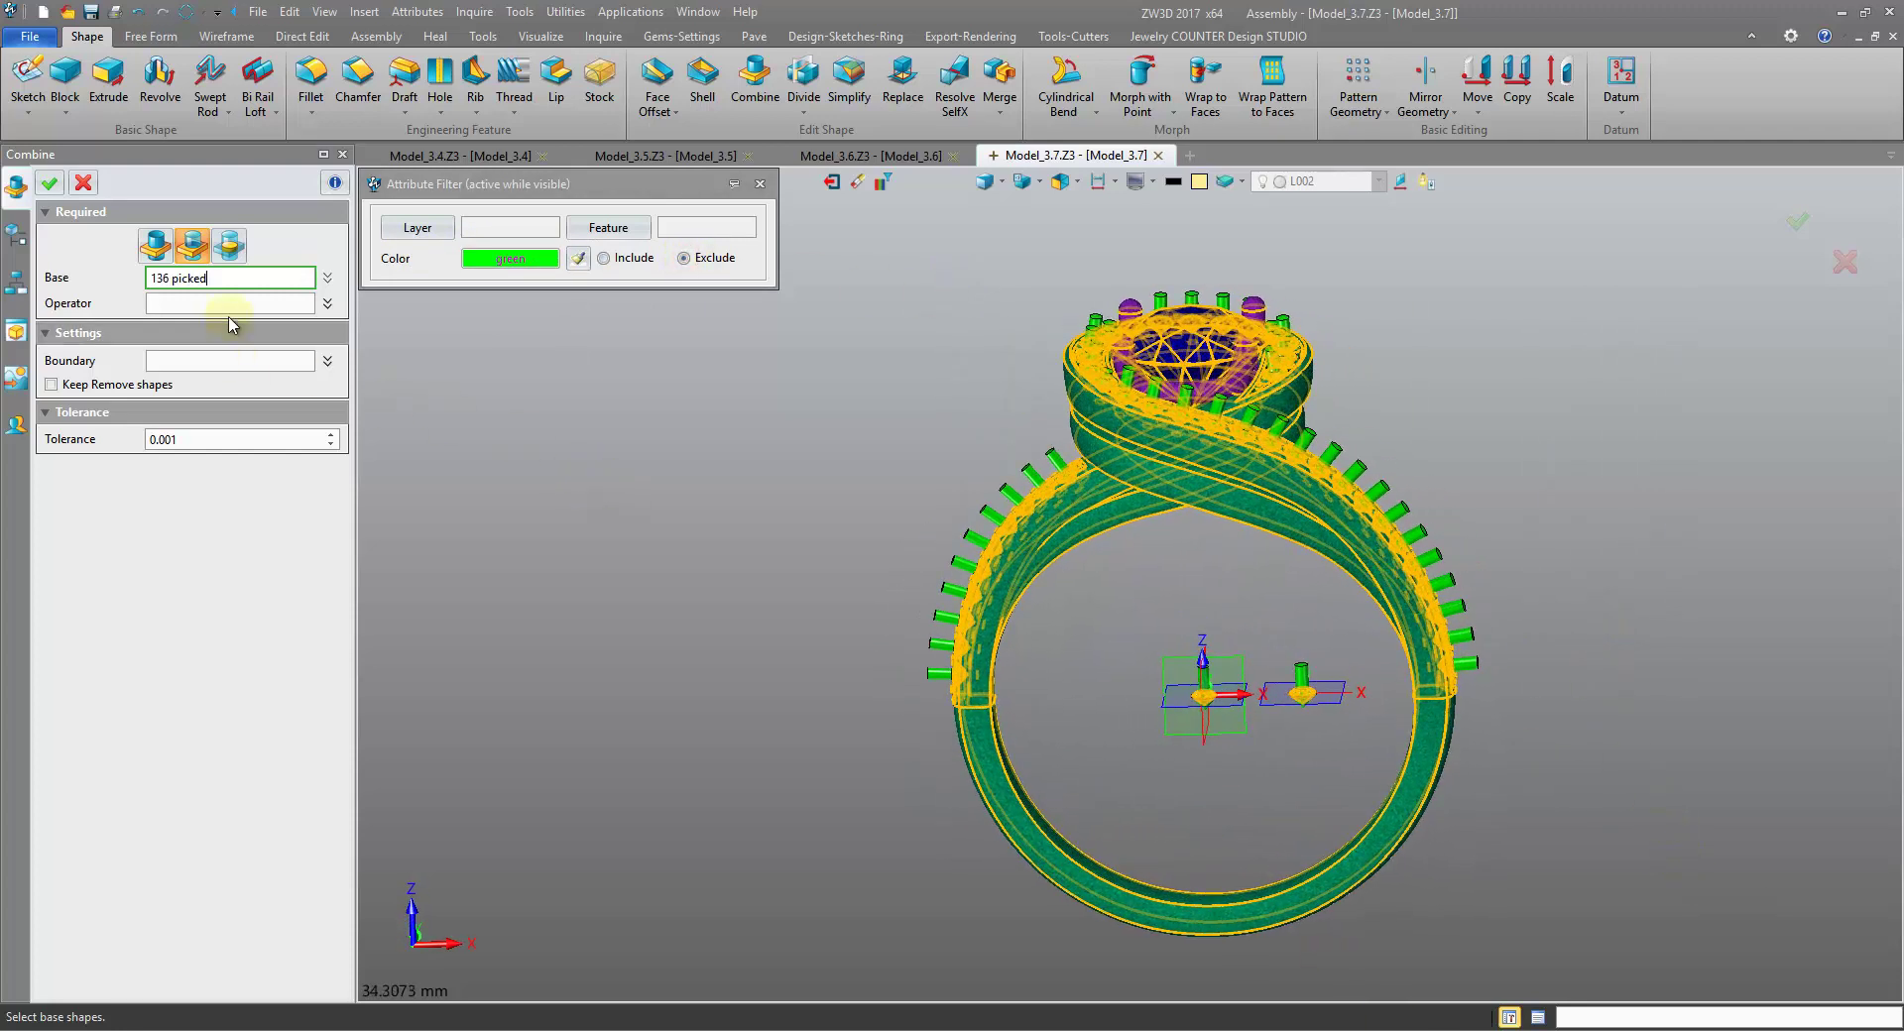
# - Select all green pilot cutters as operators with the filter including green, and apply the subtraction
pyautogui.click(237, 303)
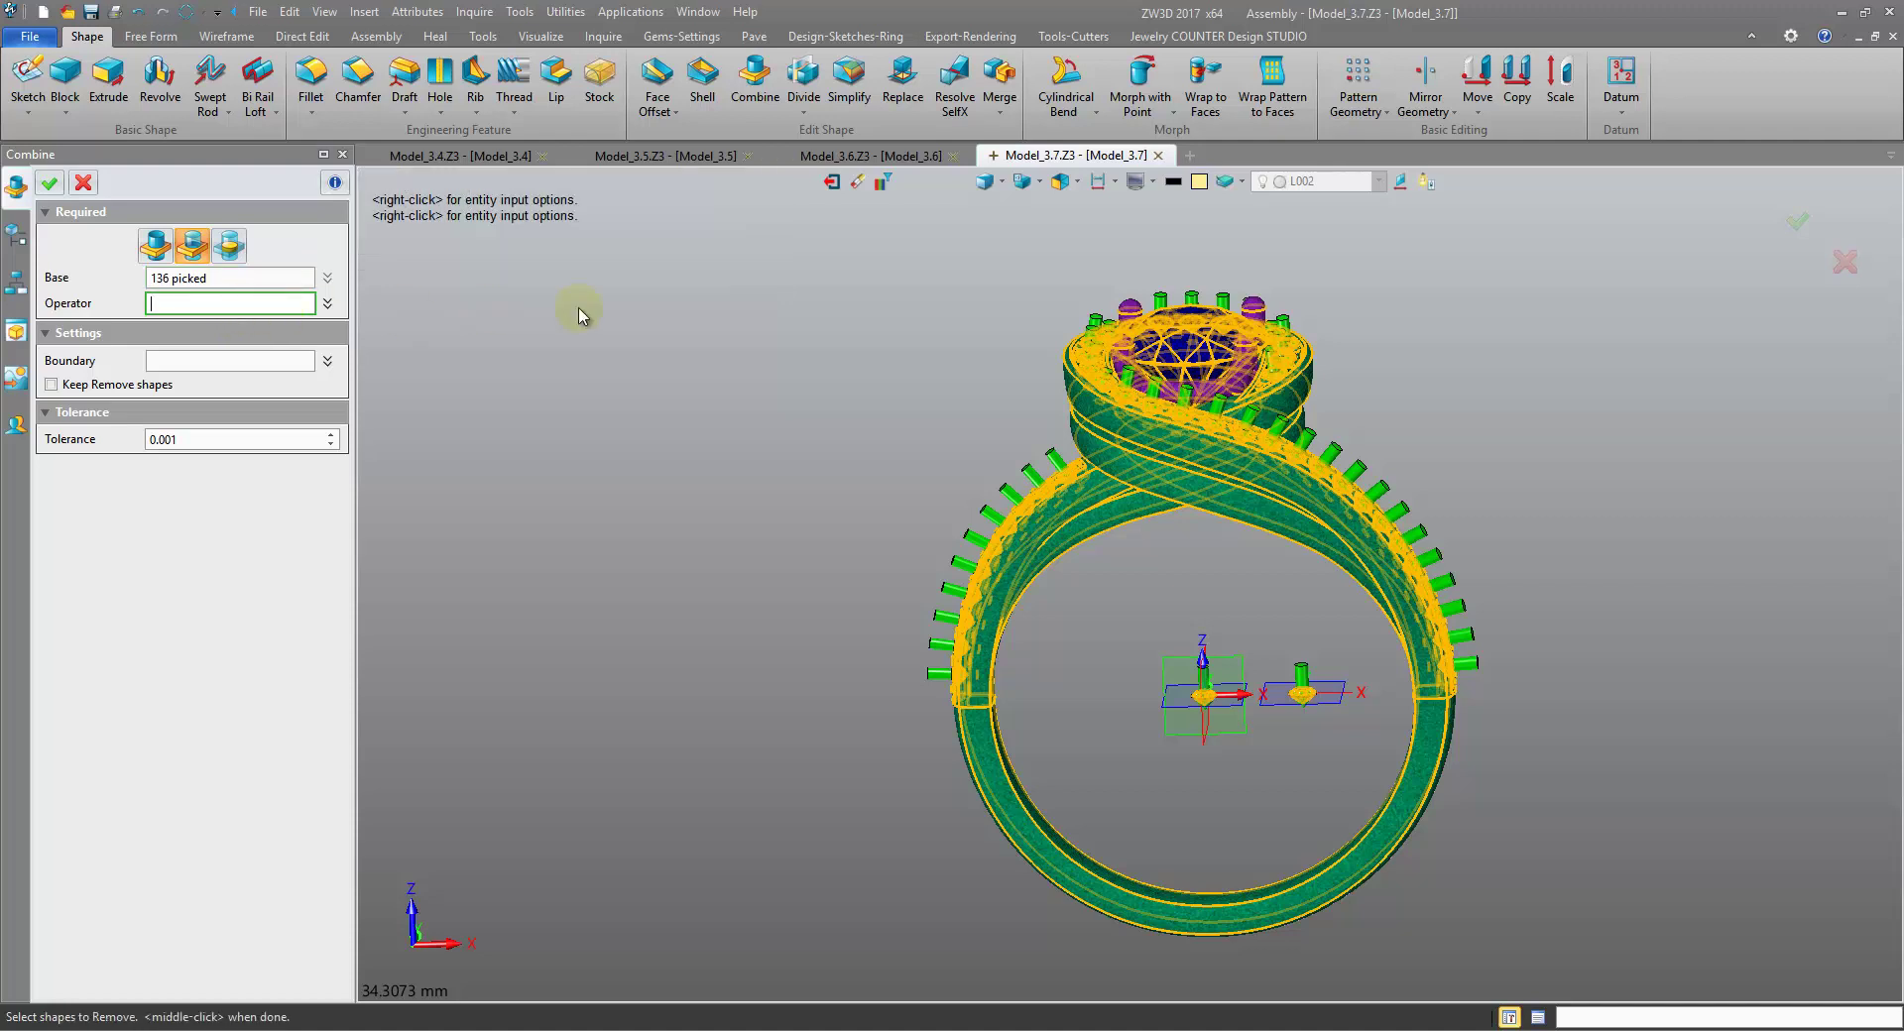
pyautogui.click(884, 184)
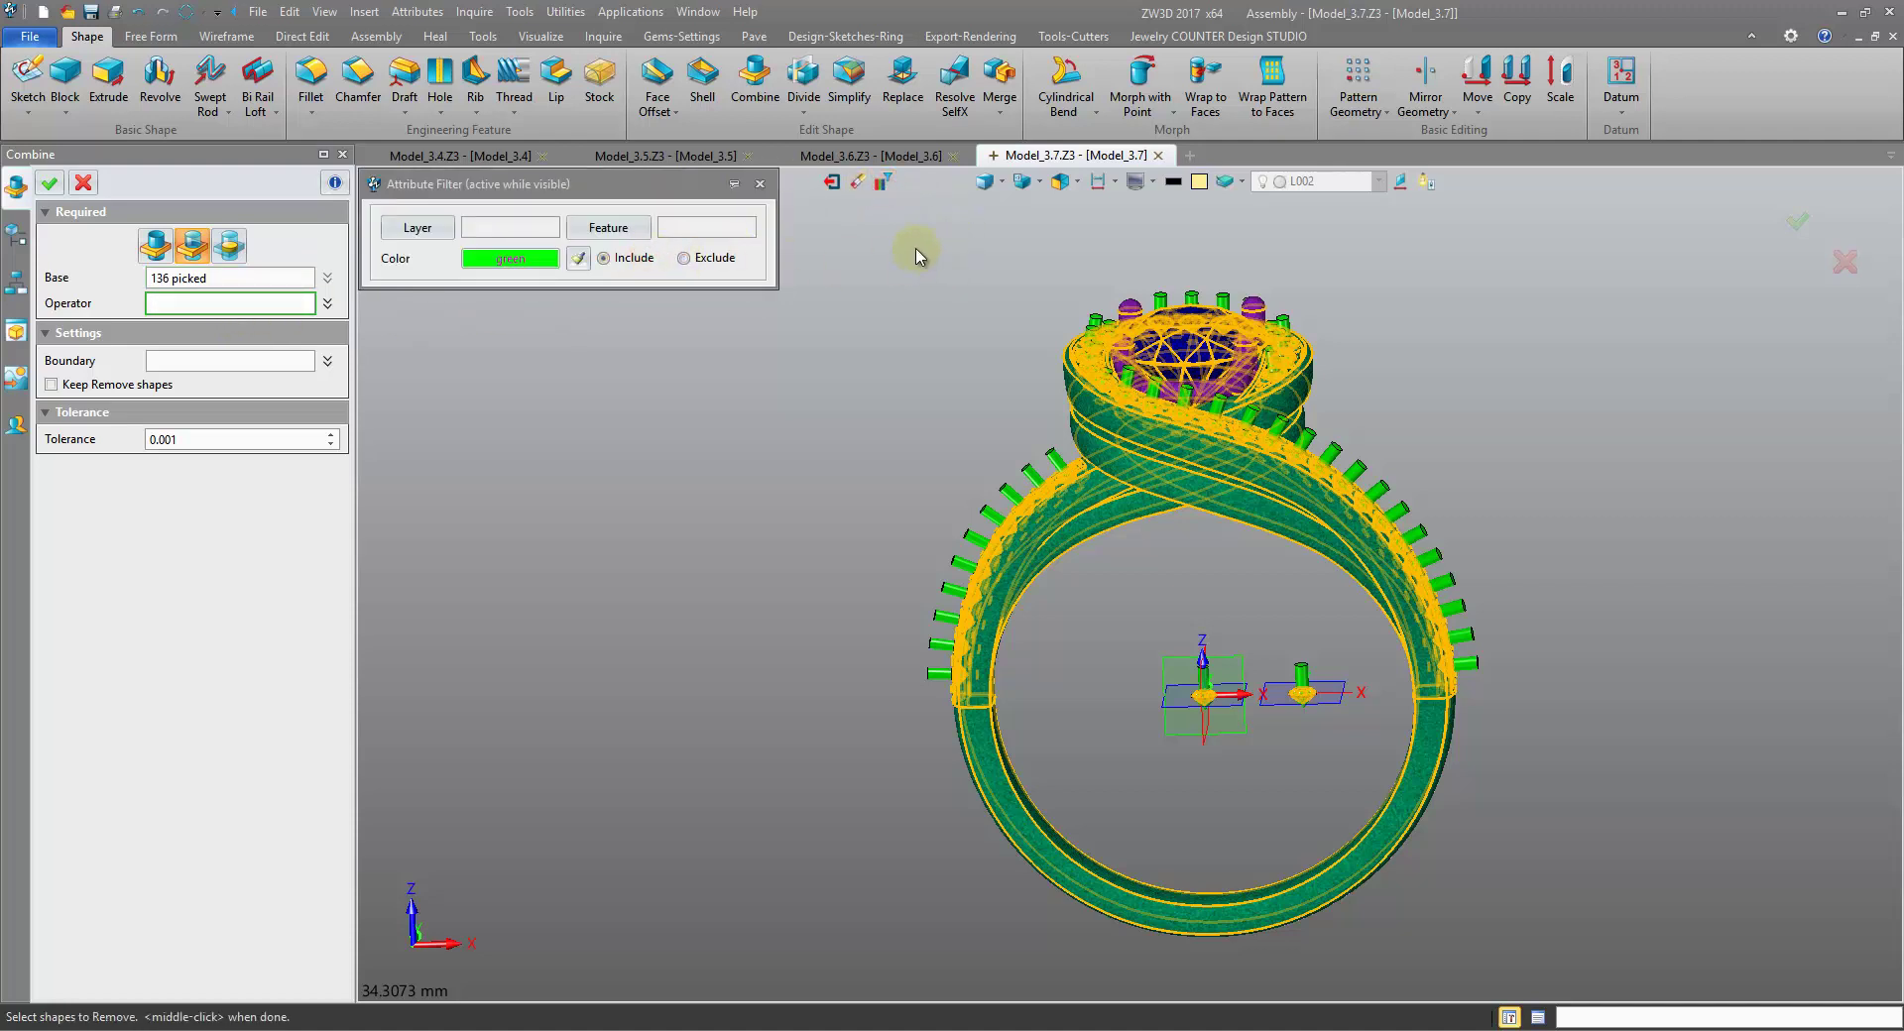
pyautogui.moveTo(916, 256); pyautogui.dragTo(1675, 642)
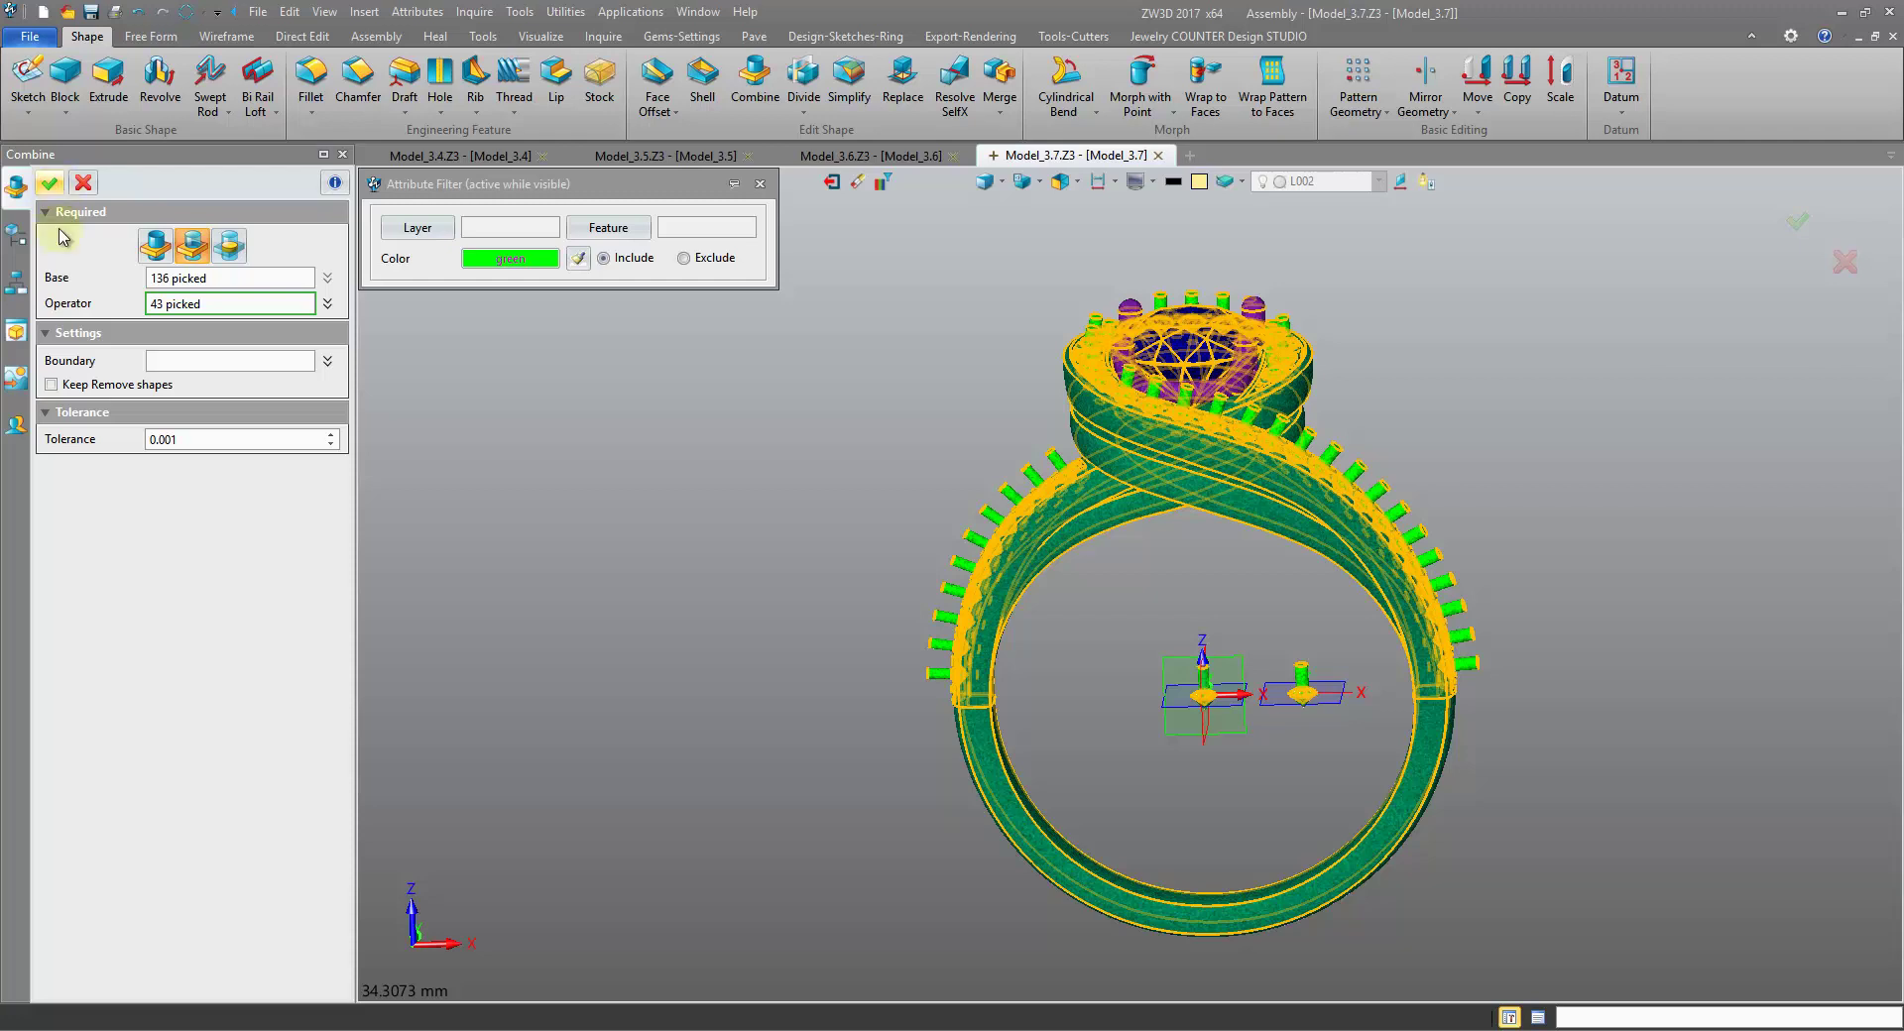
pyautogui.click(52, 182)
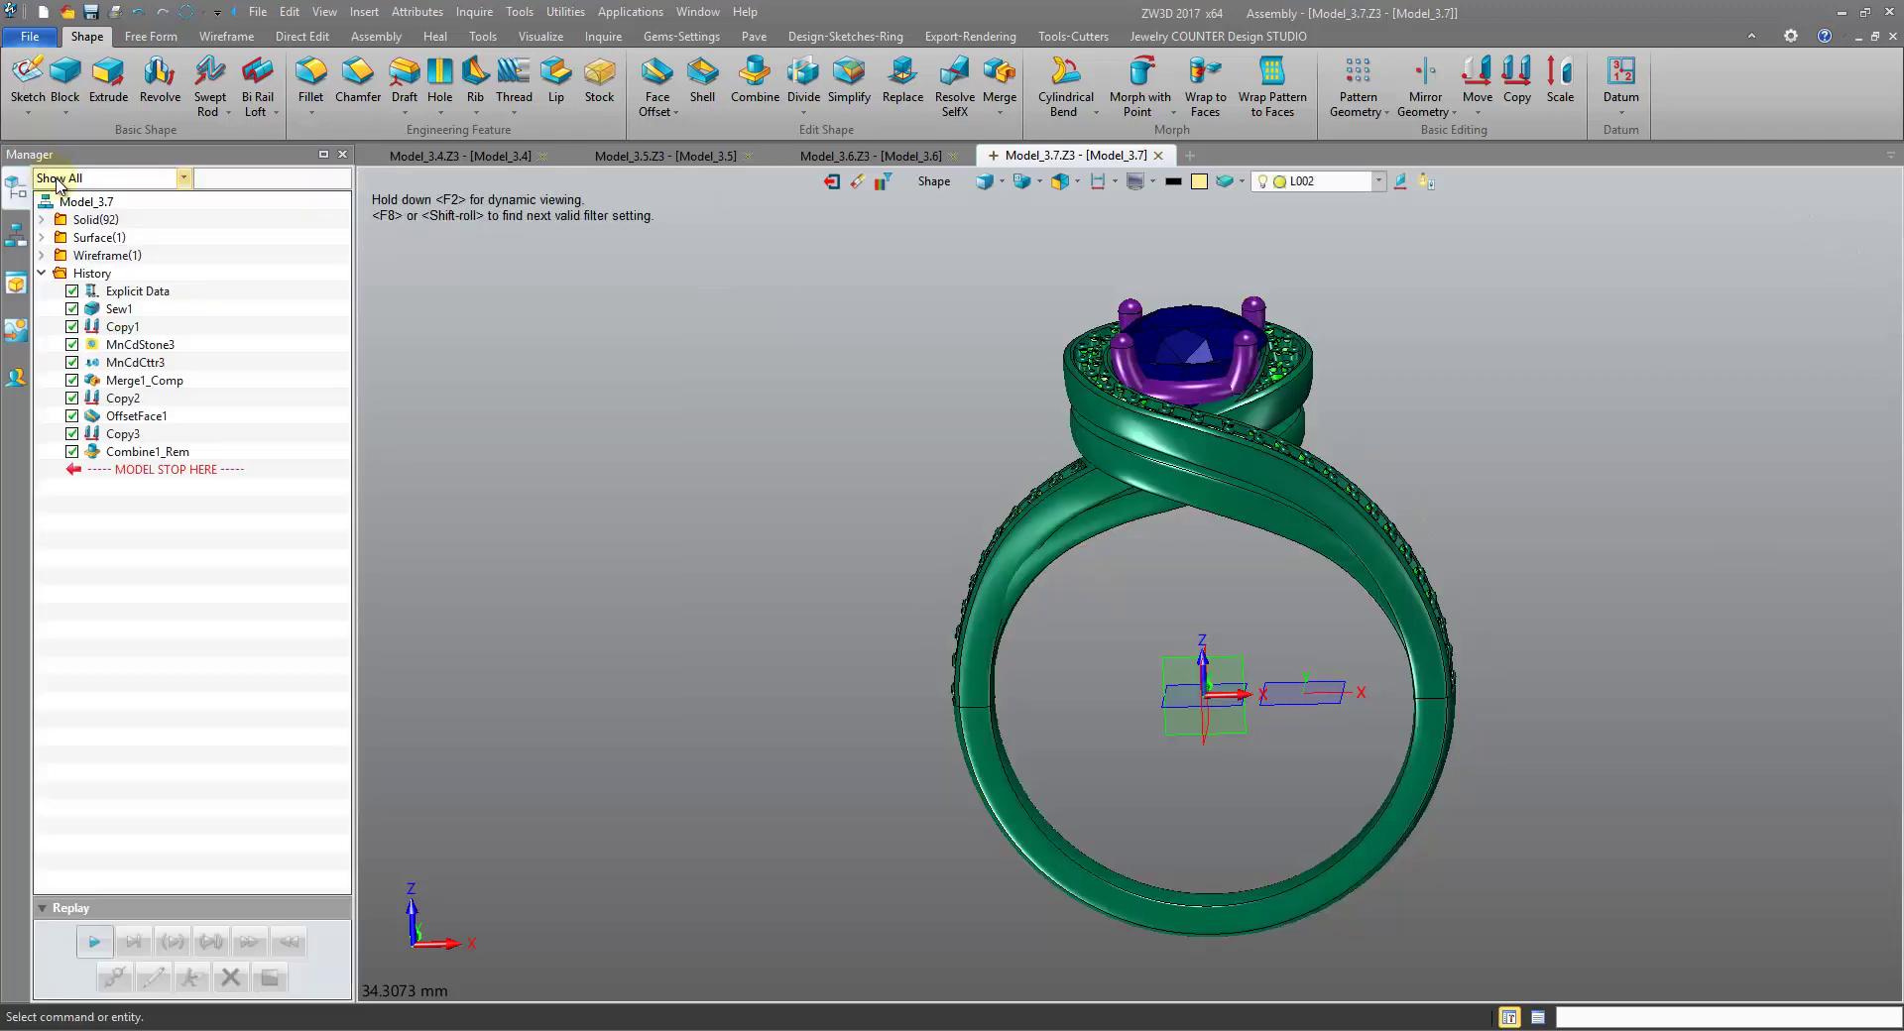
# - Examine the cut stone seats and pilot holes along both shank rows and around the halo
pyautogui.scroll(3, 1145, 735)
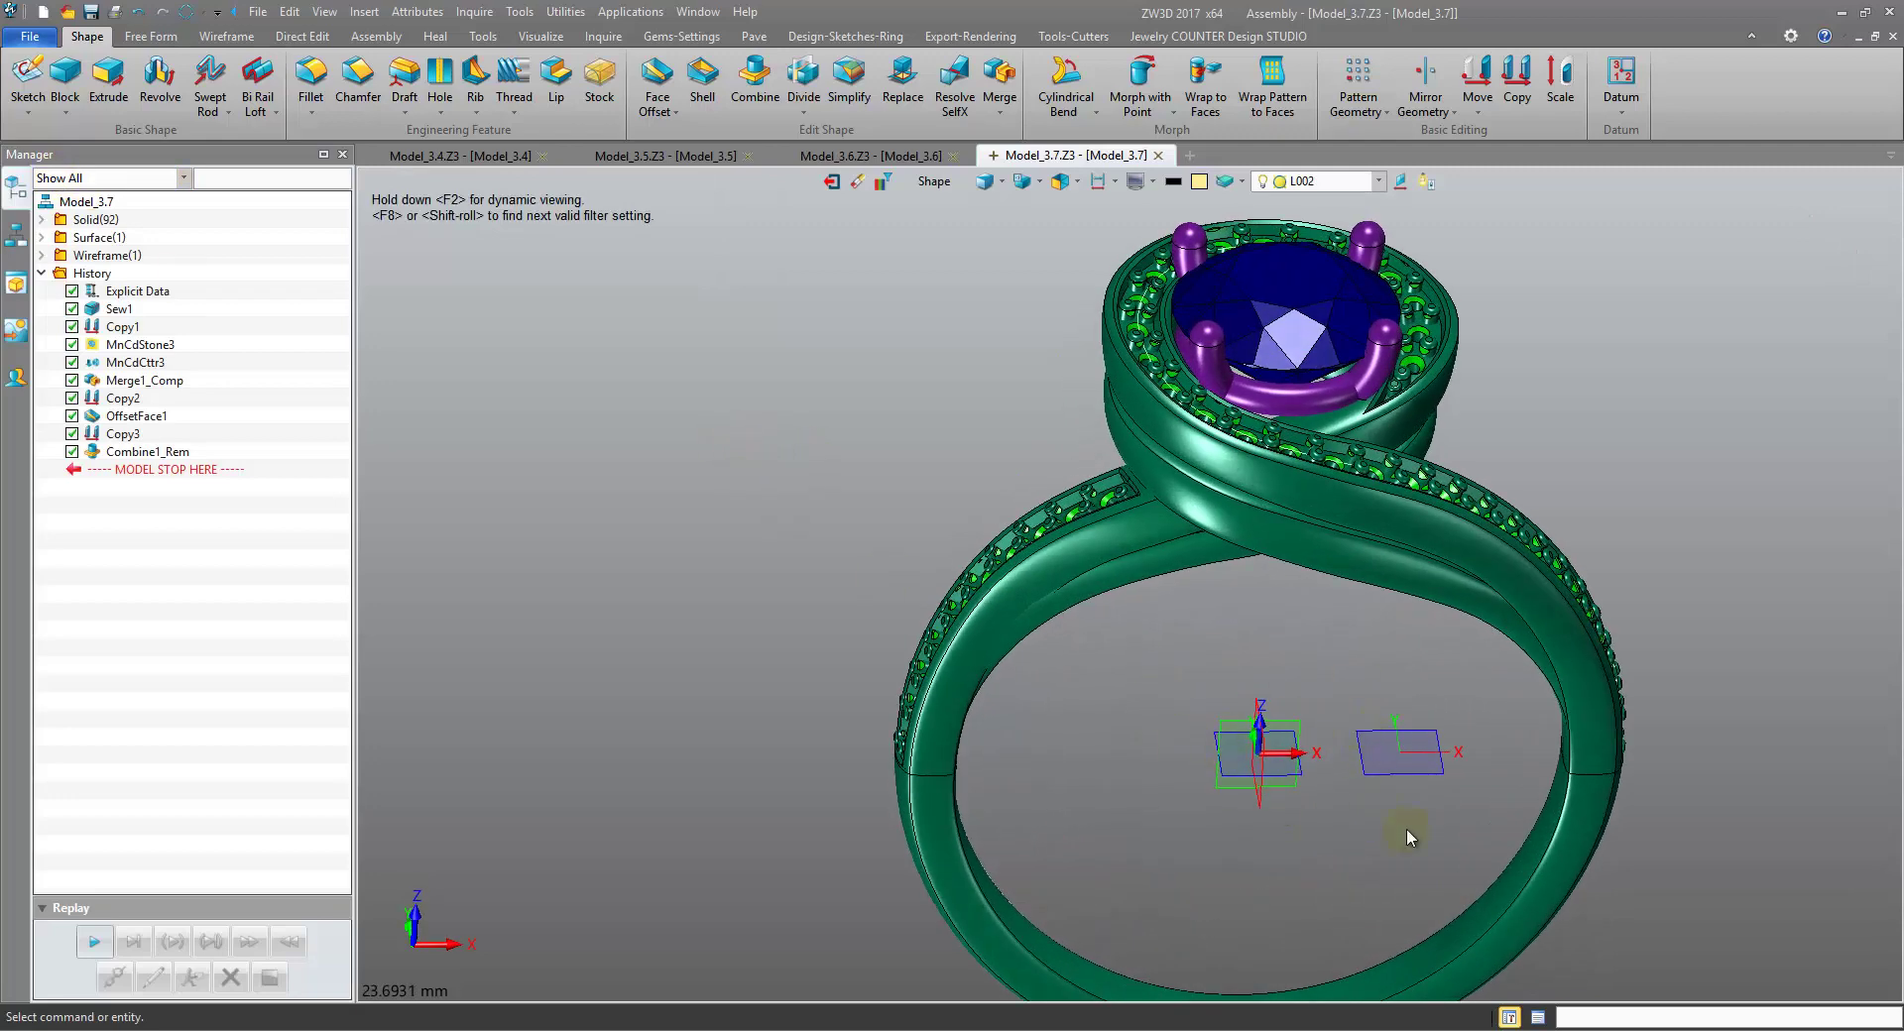
pyautogui.scroll(5, 1400, 675)
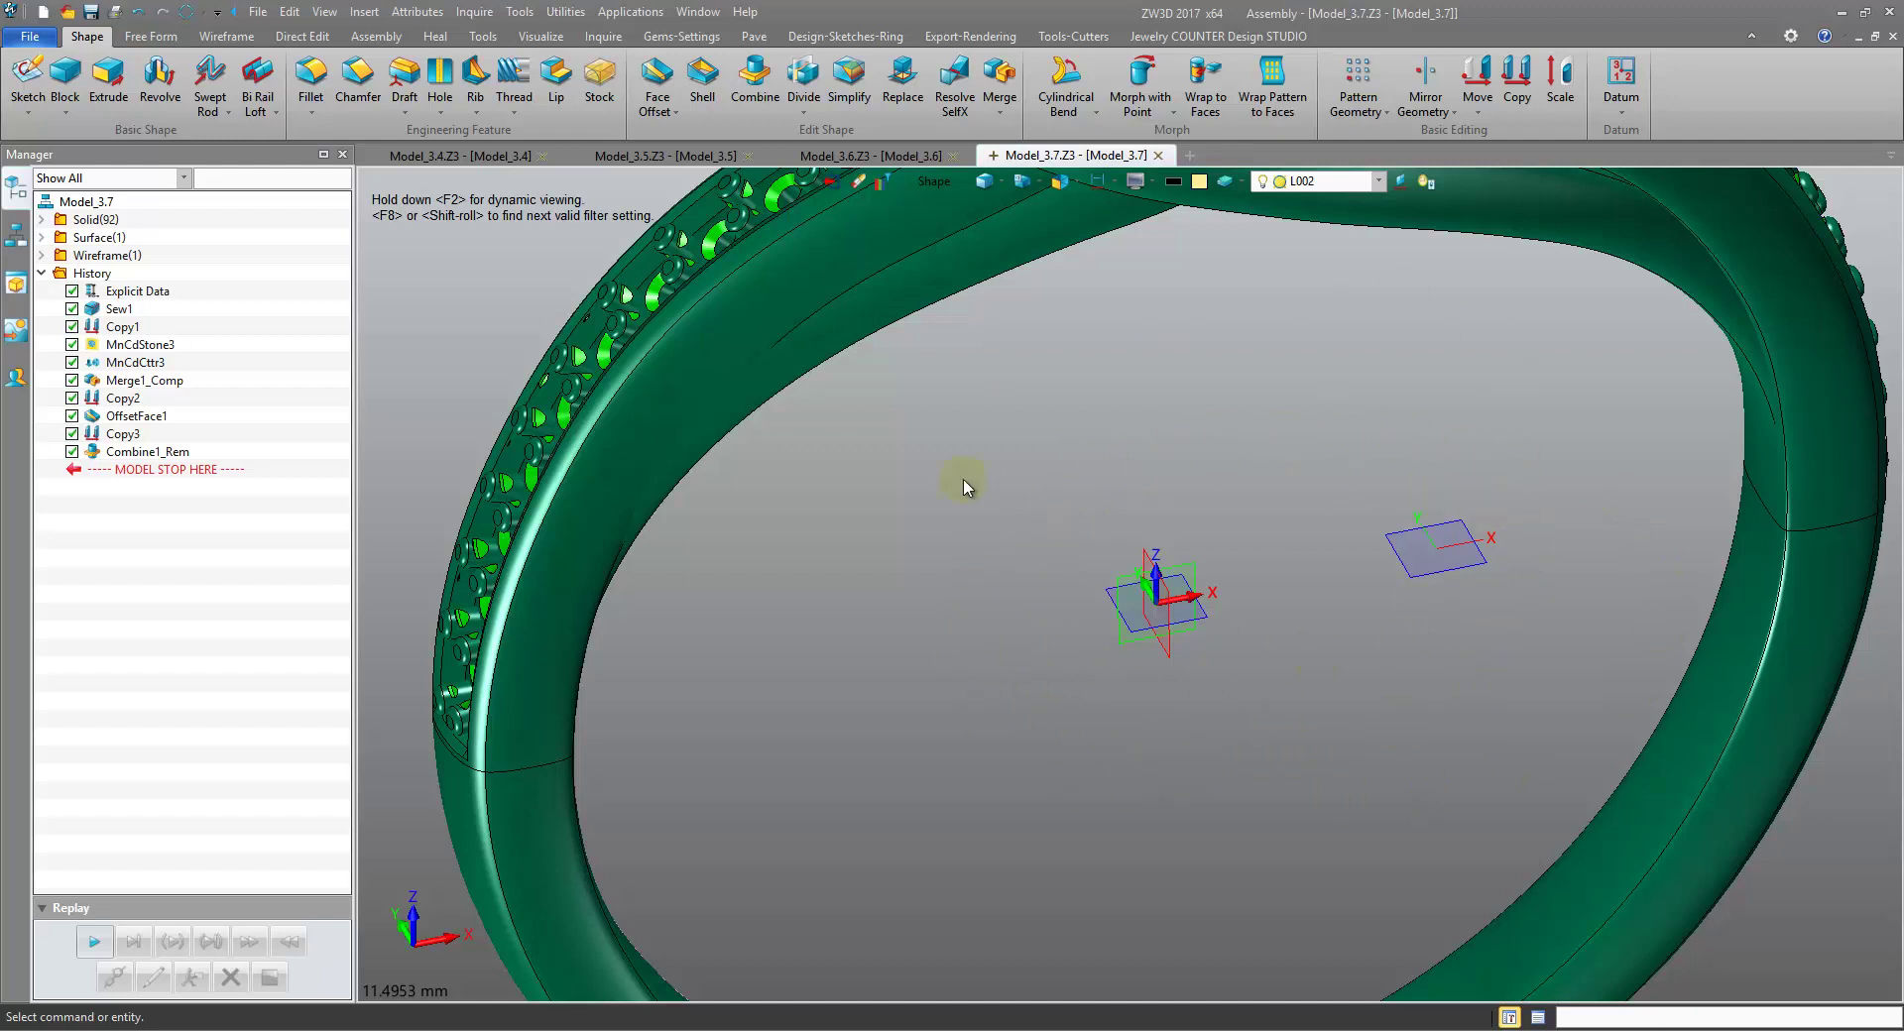
pyautogui.moveTo(1334, 617); pyautogui.dragTo(1384, 546, button='right')
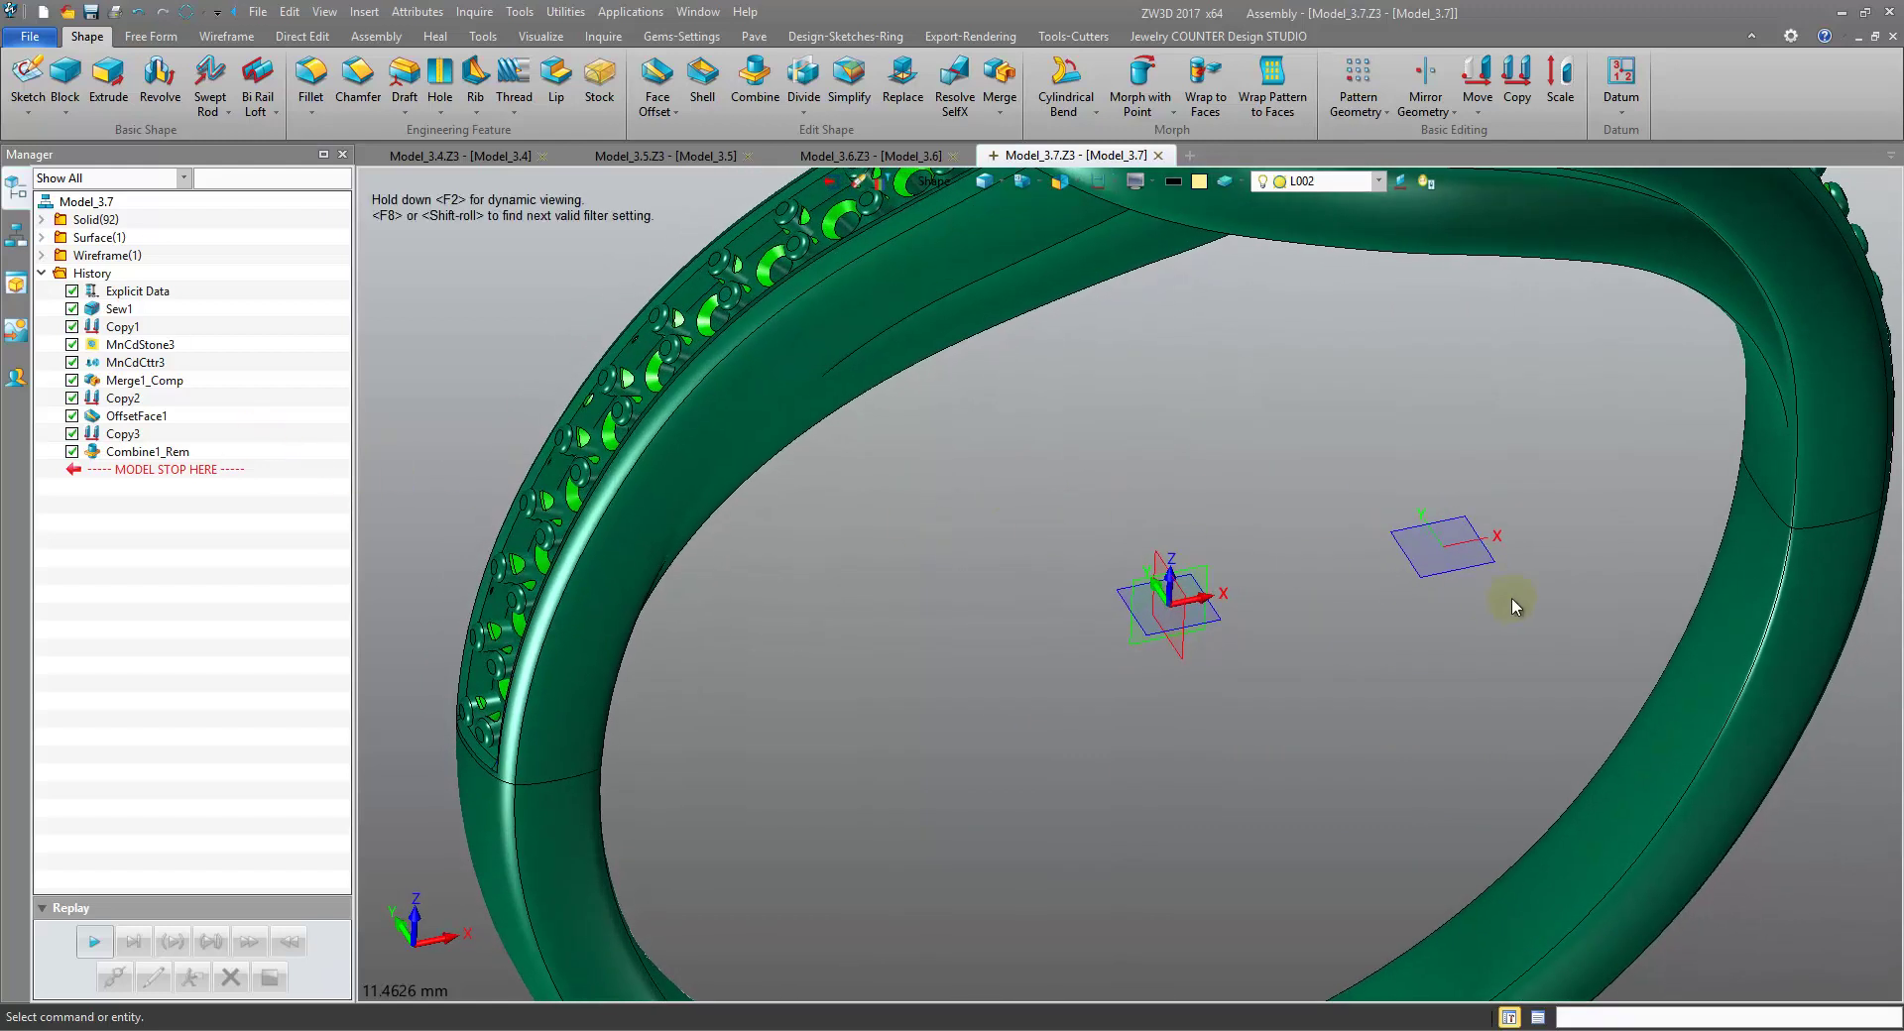
pyautogui.moveTo(1349, 735); pyautogui.dragTo(1210, 799, button='middle')
pyautogui.scroll(-4, 1210, 796)
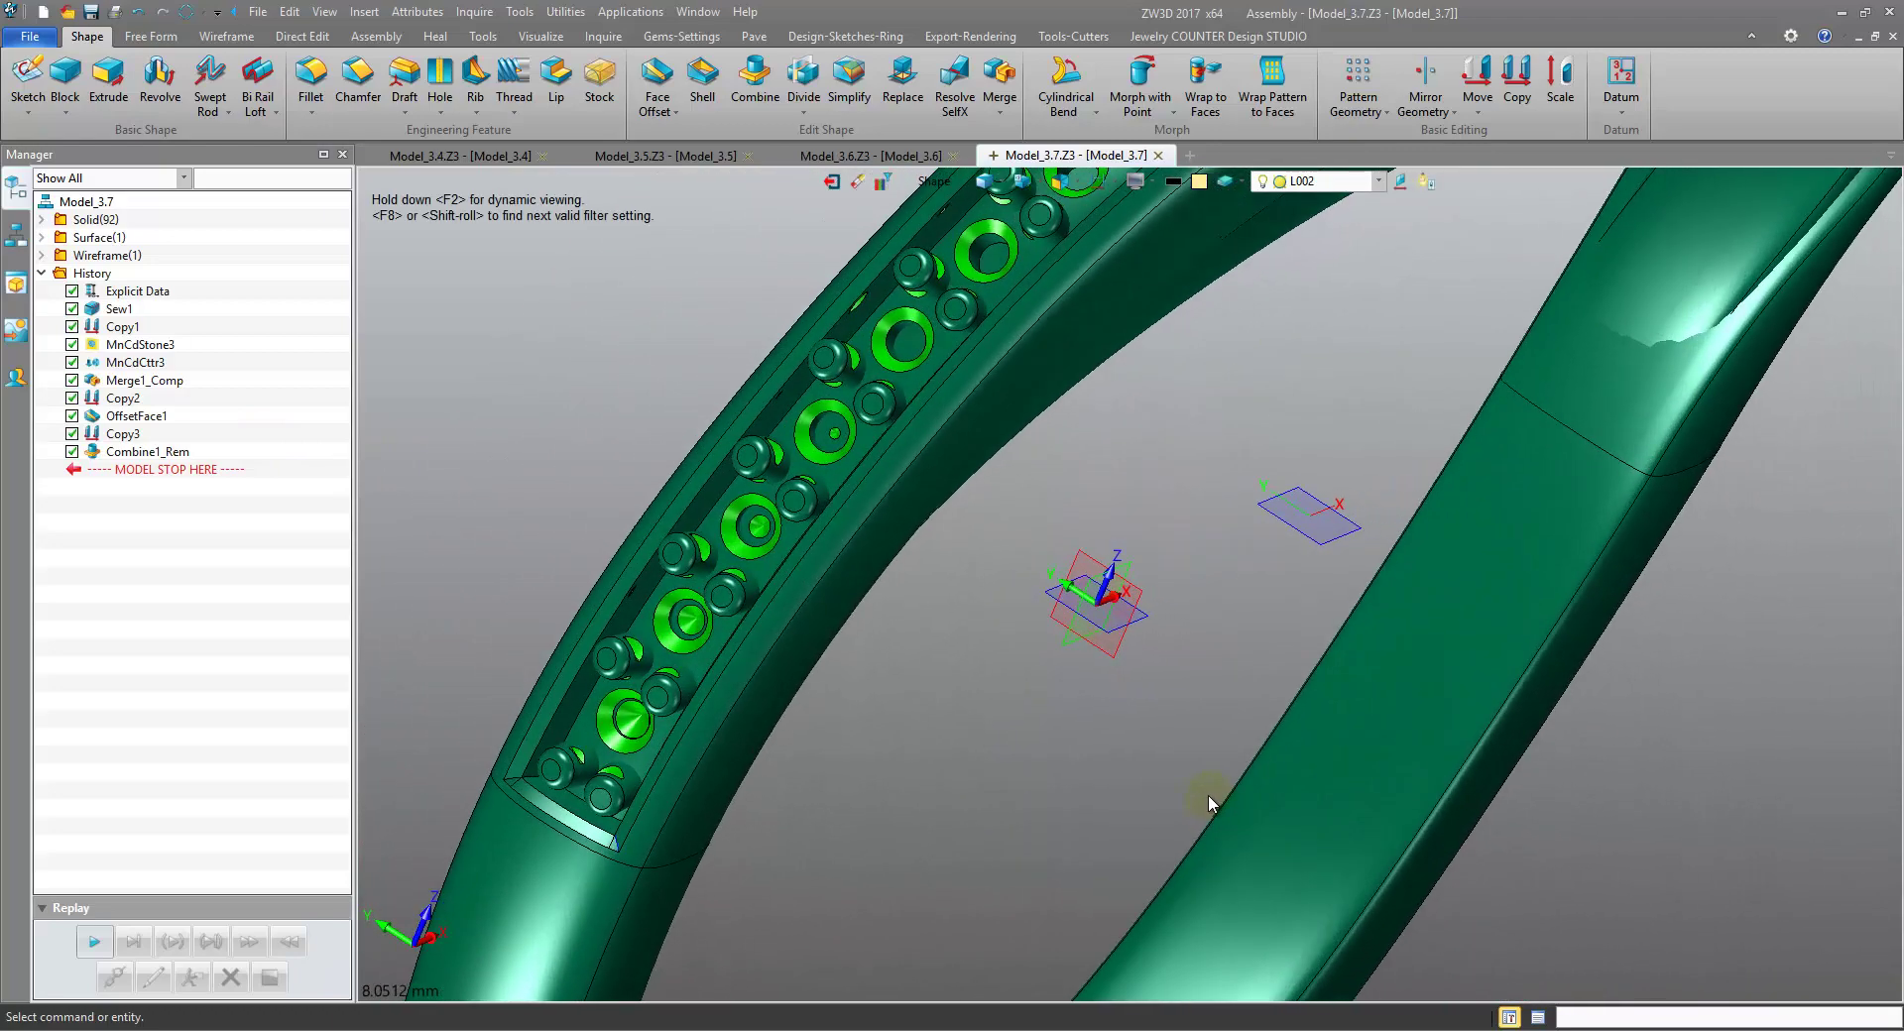
pyautogui.moveTo(1210, 796); pyautogui.dragTo(1413, 894, button='right')
pyautogui.click(1378, 878)
pyautogui.moveTo(1384, 879); pyautogui.dragTo(1358, 697, button='middle')
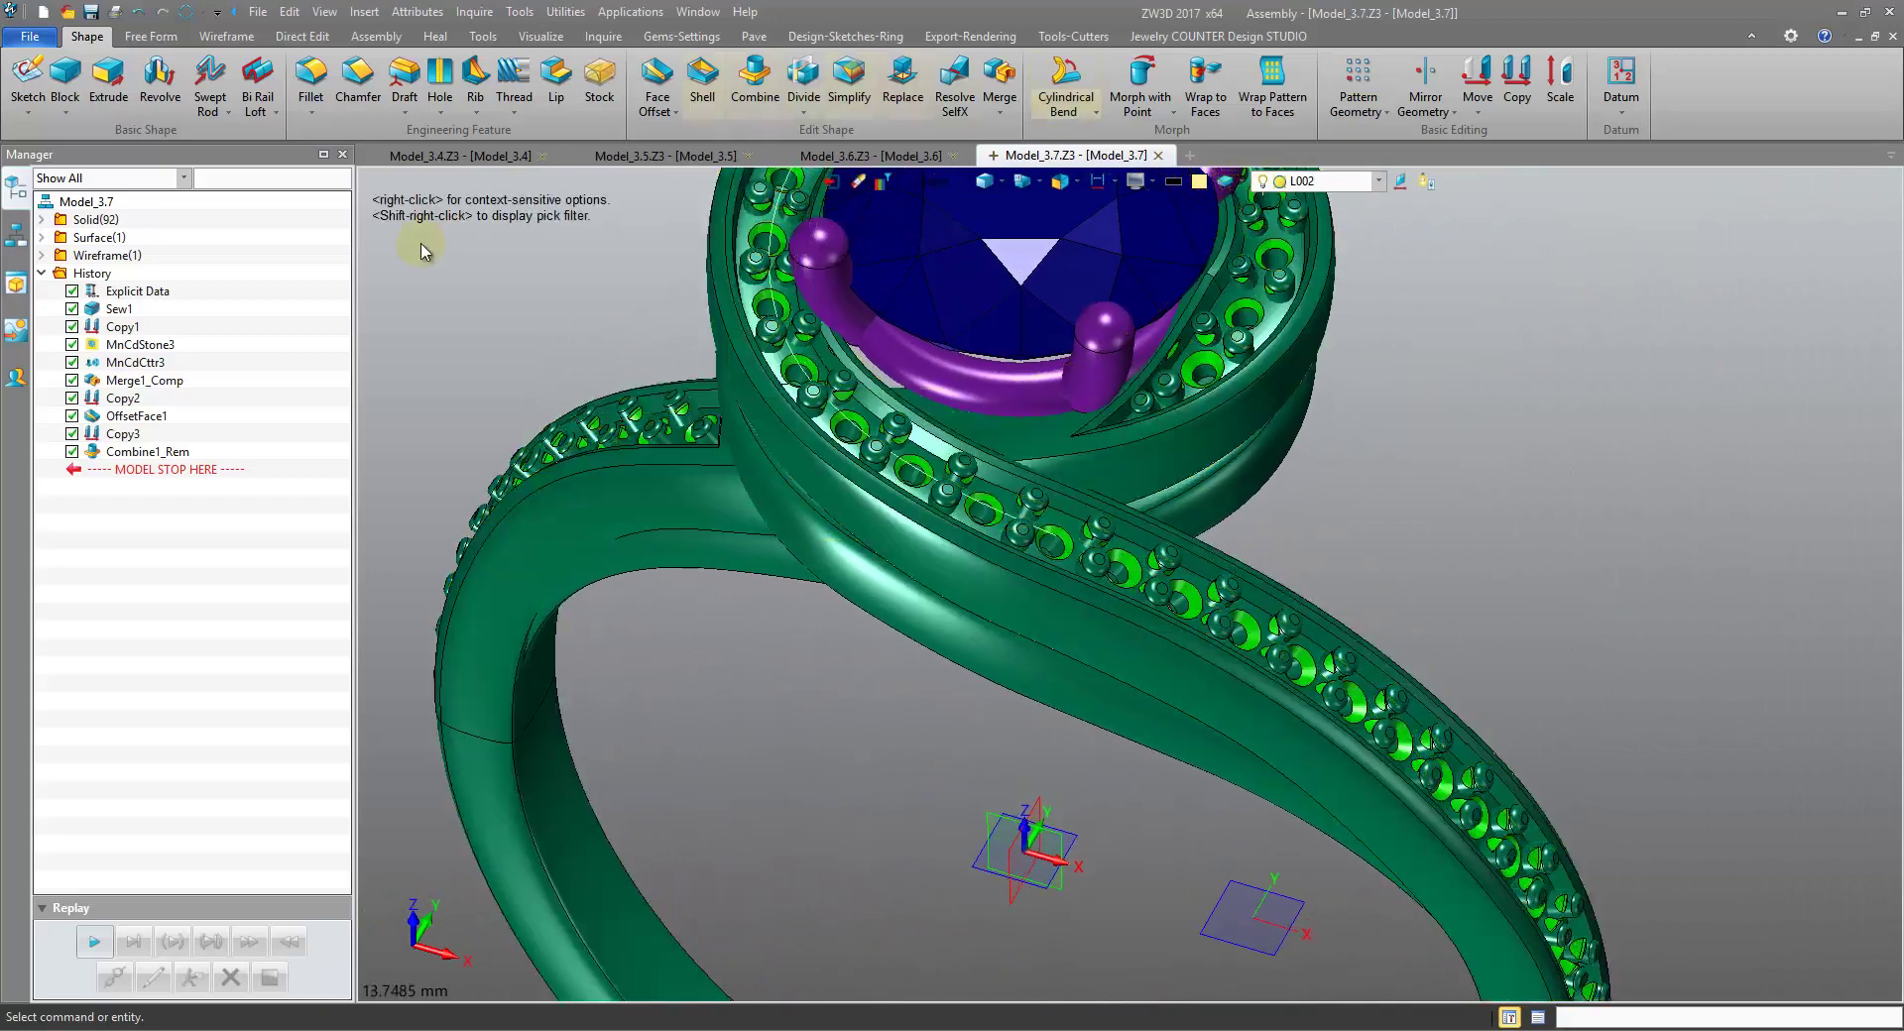
pyautogui.scroll(-4, 408, 268)
pyautogui.moveTo(407, 268); pyautogui.dragTo(442, 332, button='right')
pyautogui.scroll(2, 455, 328)
pyautogui.moveTo(441, 332); pyautogui.dragTo(451, 461, button='middle')
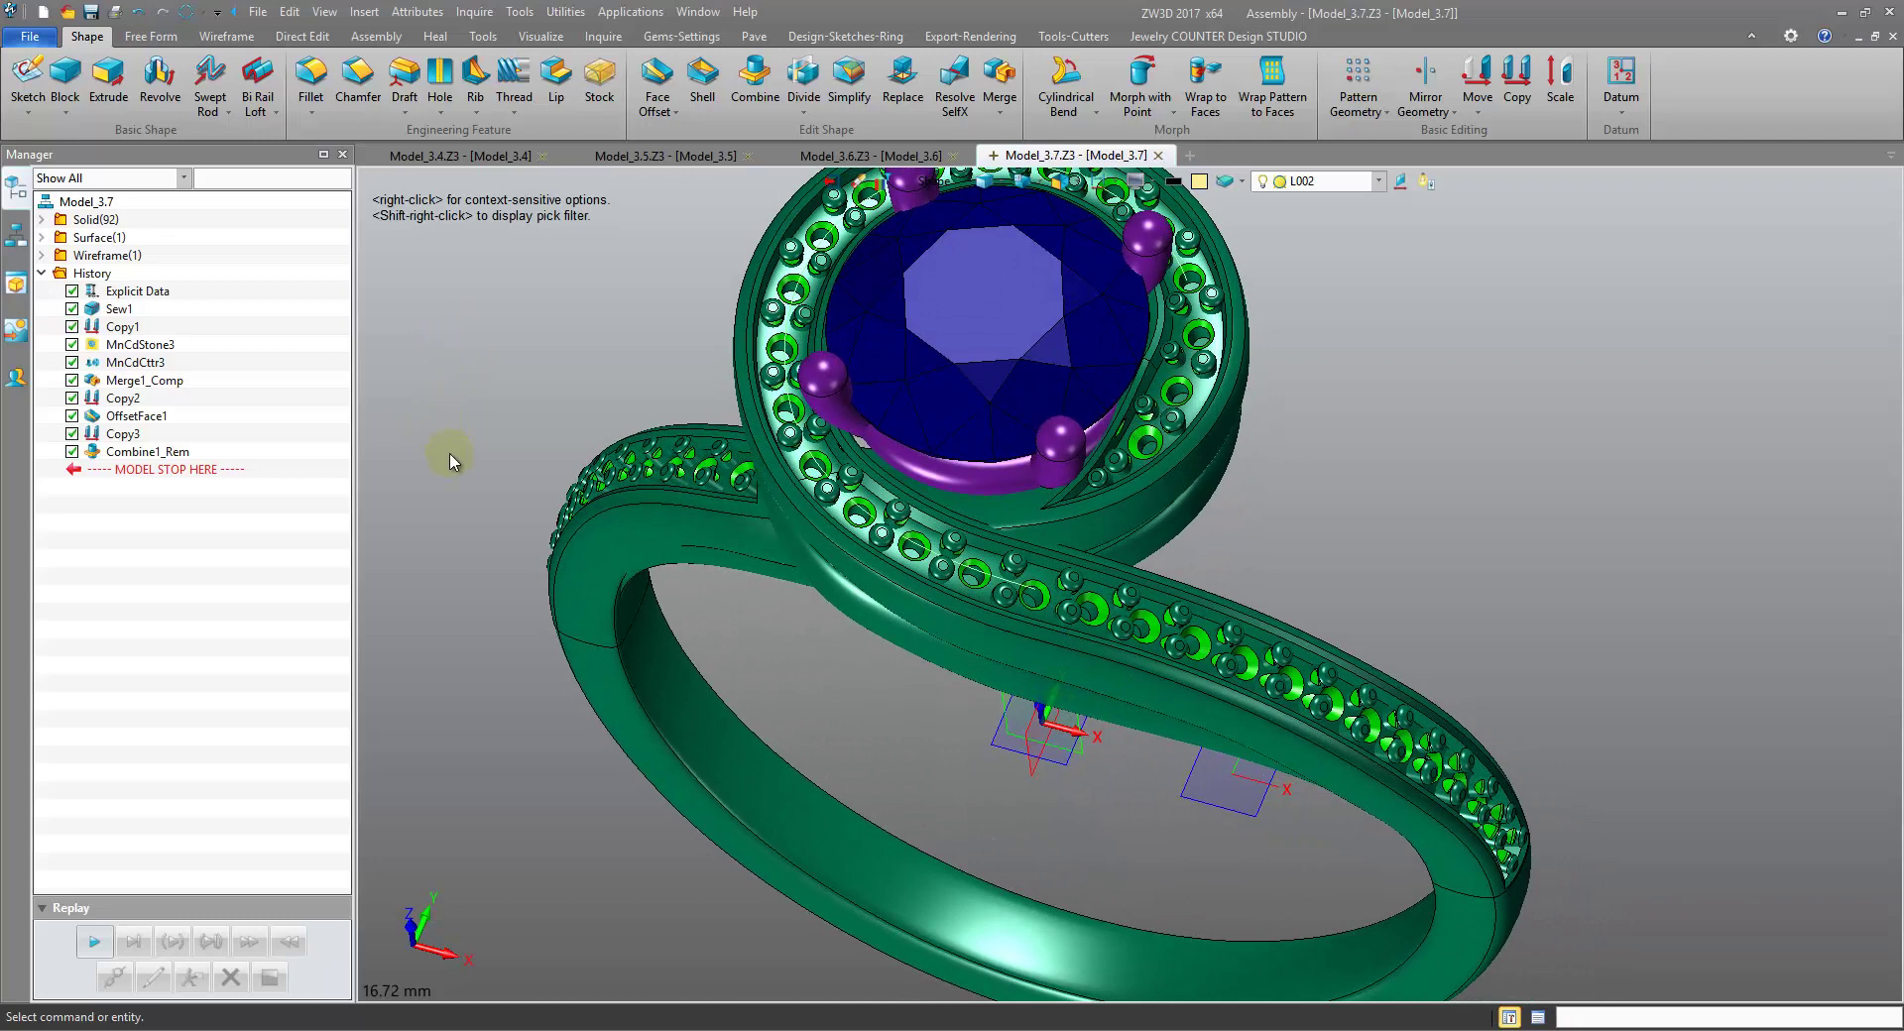
pyautogui.scroll(2, 451, 461)
pyautogui.scroll(-2, 897, 756)
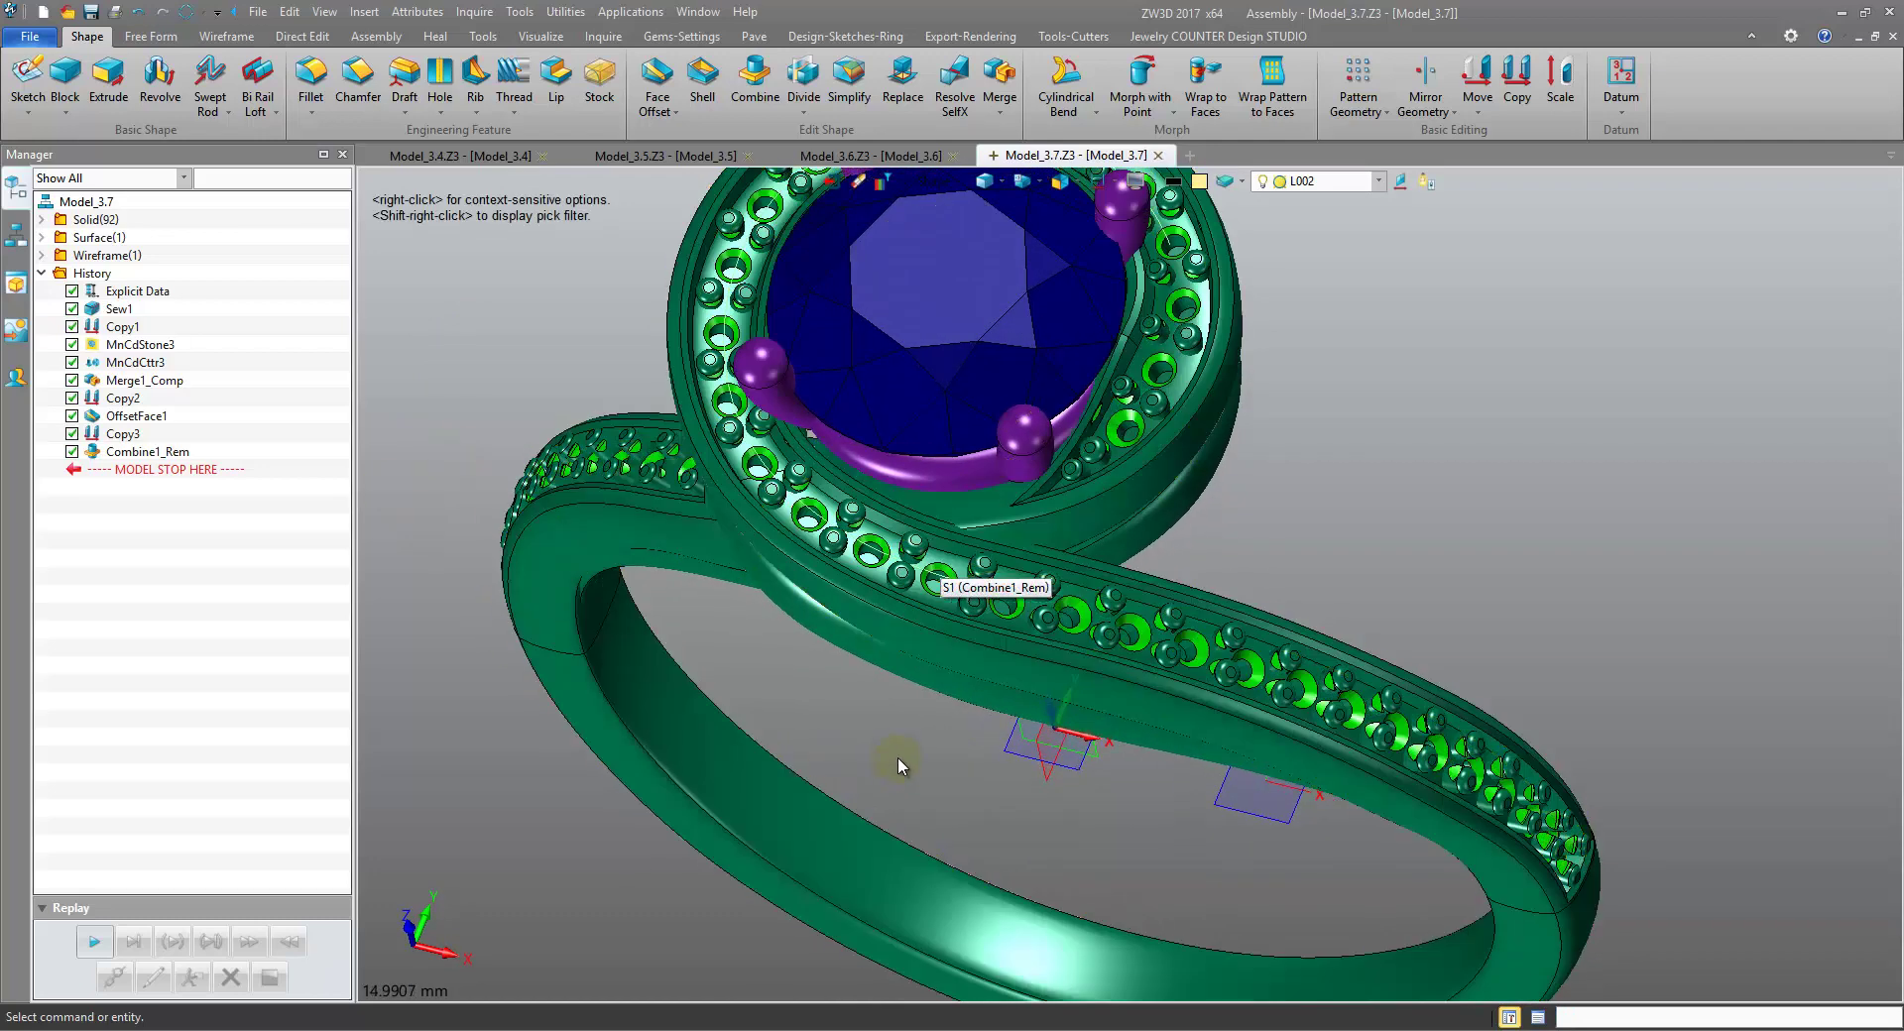
pyautogui.moveTo(896, 756); pyautogui.dragTo(433, 488, button='middle')
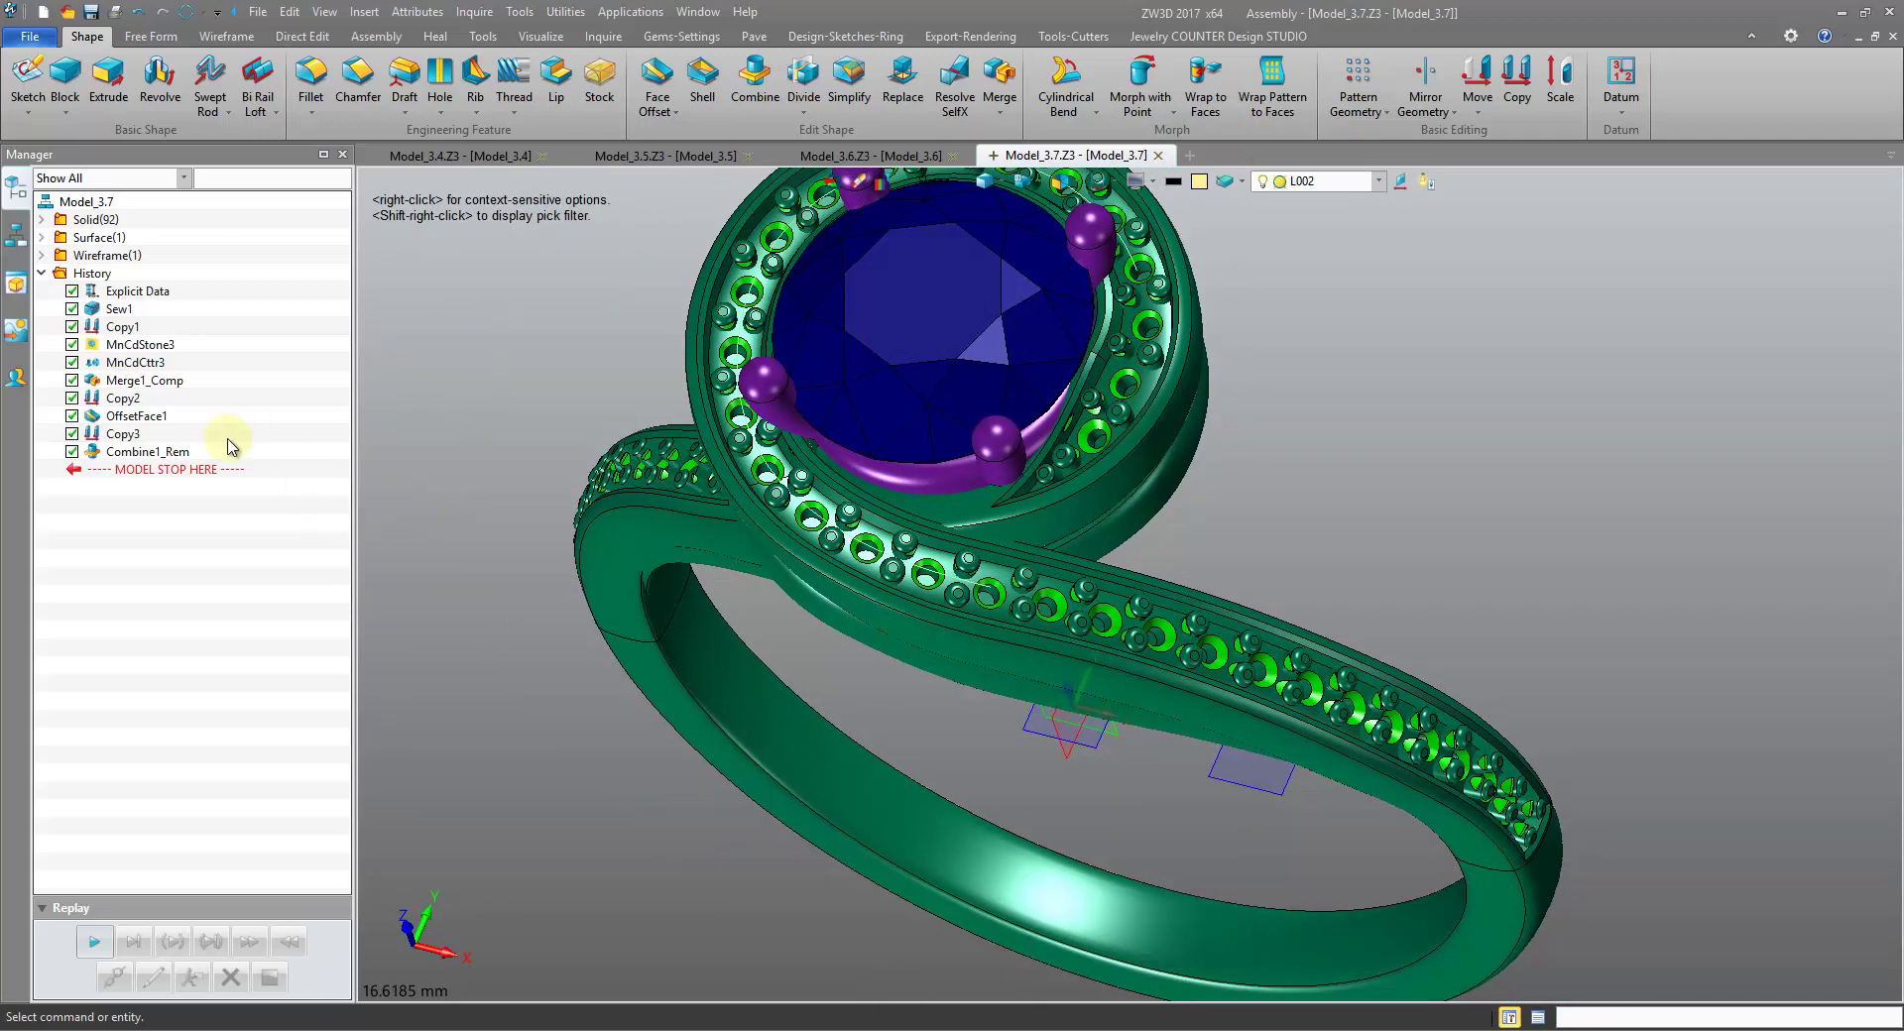
pyautogui.moveTo(213, 445); pyautogui.dragTo(220, 482, button='middle')
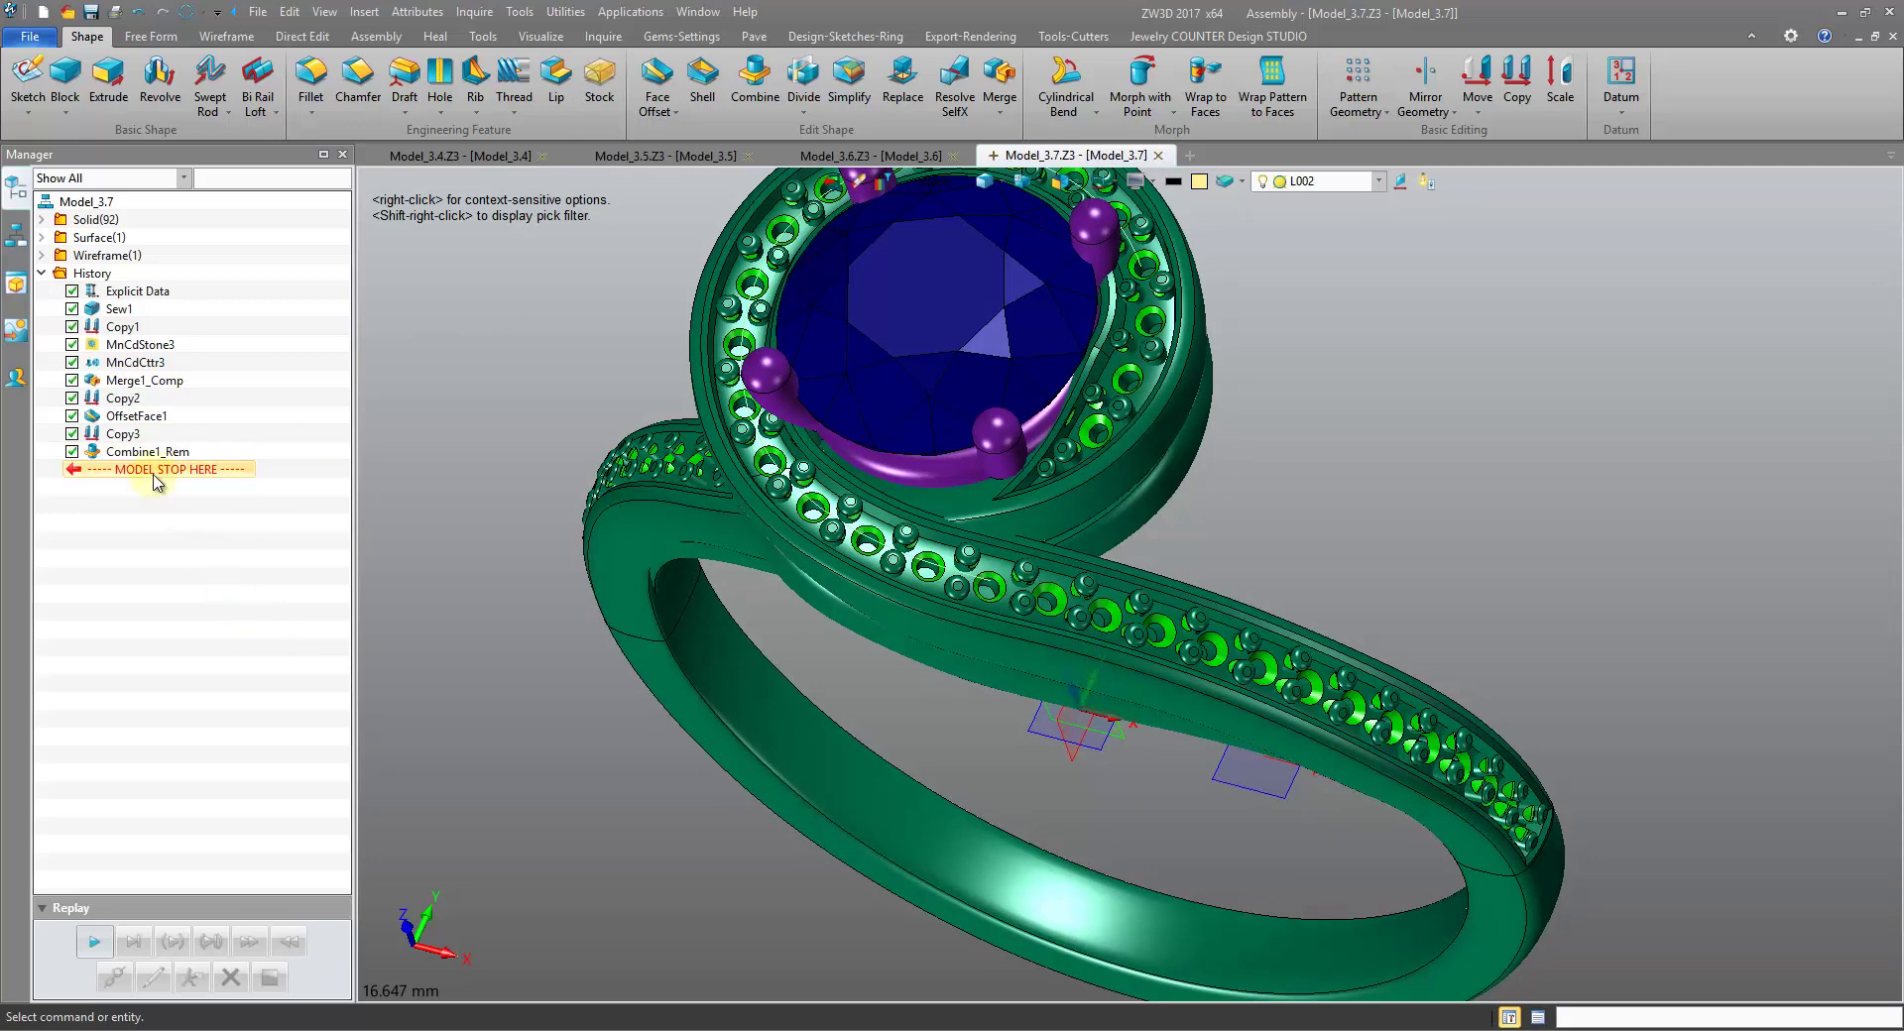
# - Roll the model history back to just after Copy1 so the original pavé stones are available
pyautogui.moveTo(176, 463)
pyautogui.mouseDown()
pyautogui.moveTo(234, 391)
pyautogui.moveTo(235, 343)
pyautogui.mouseUp()
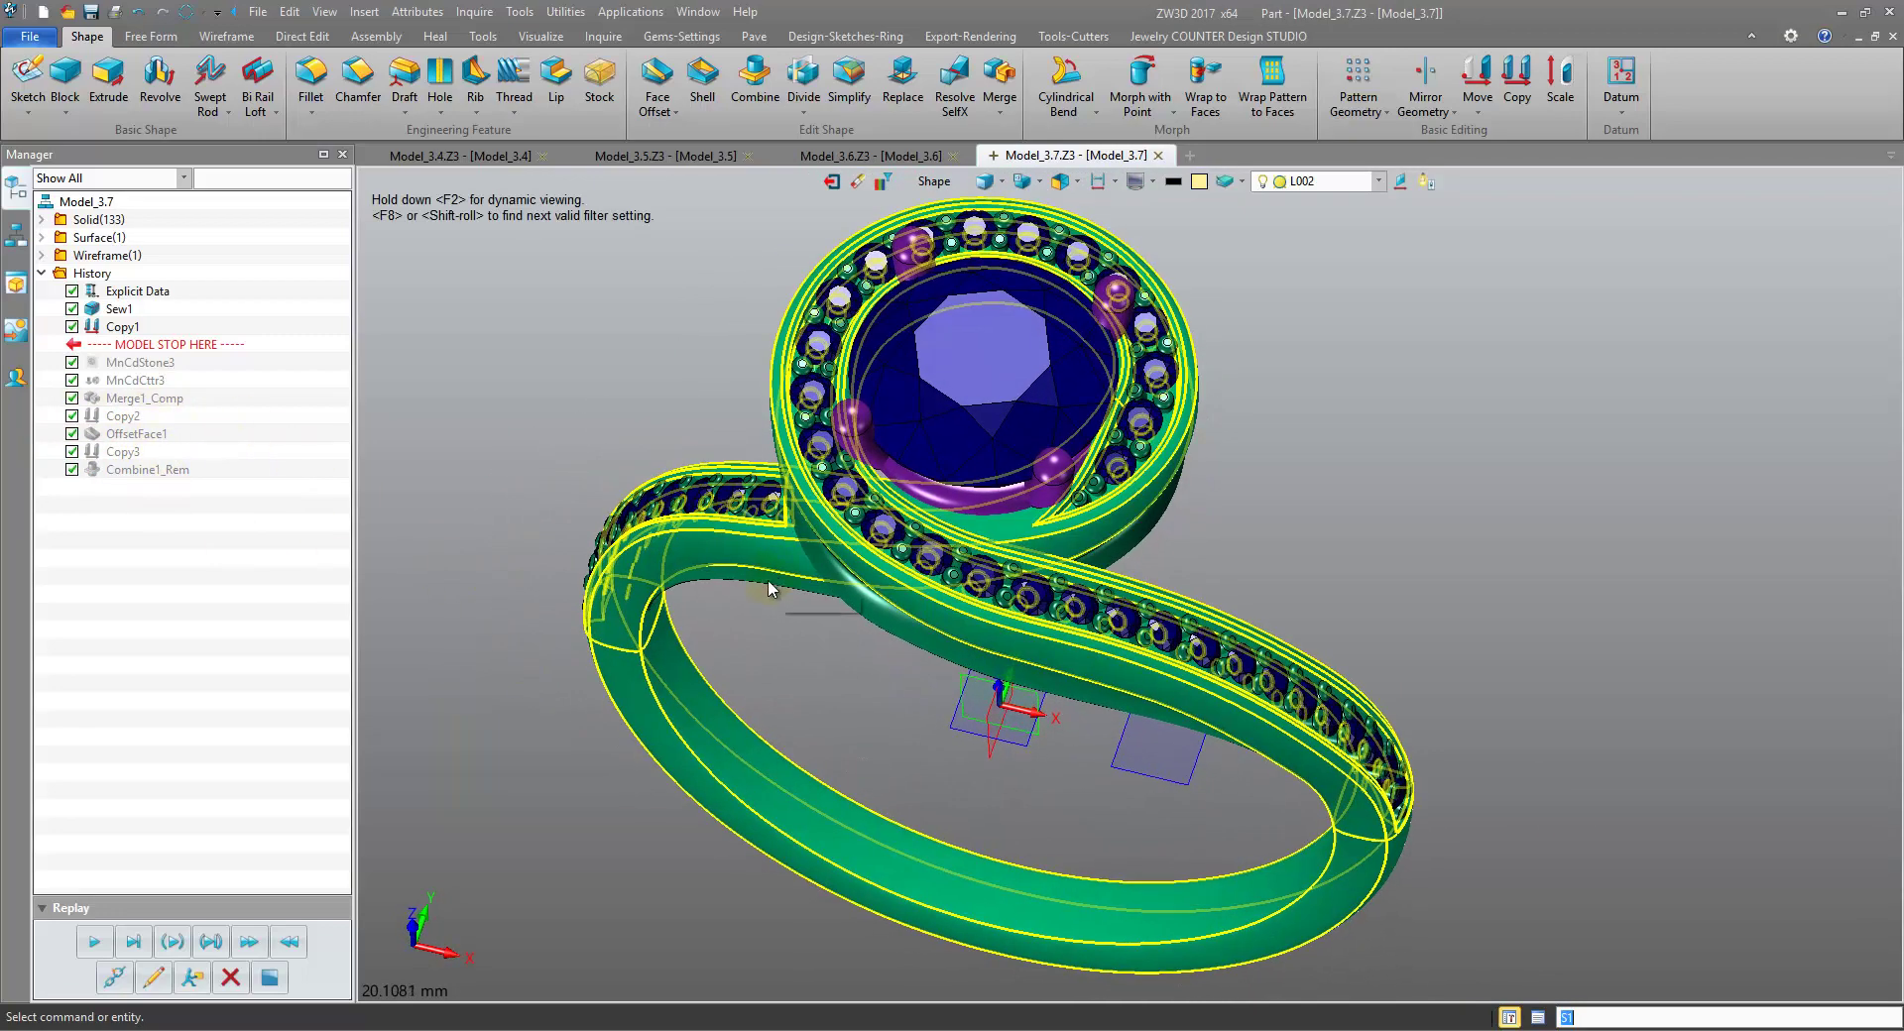
pyautogui.moveTo(1565, 312); pyautogui.dragTo(1387, 320, button='right')
pyautogui.moveTo(1389, 327); pyautogui.dragTo(1313, 288, button='middle')
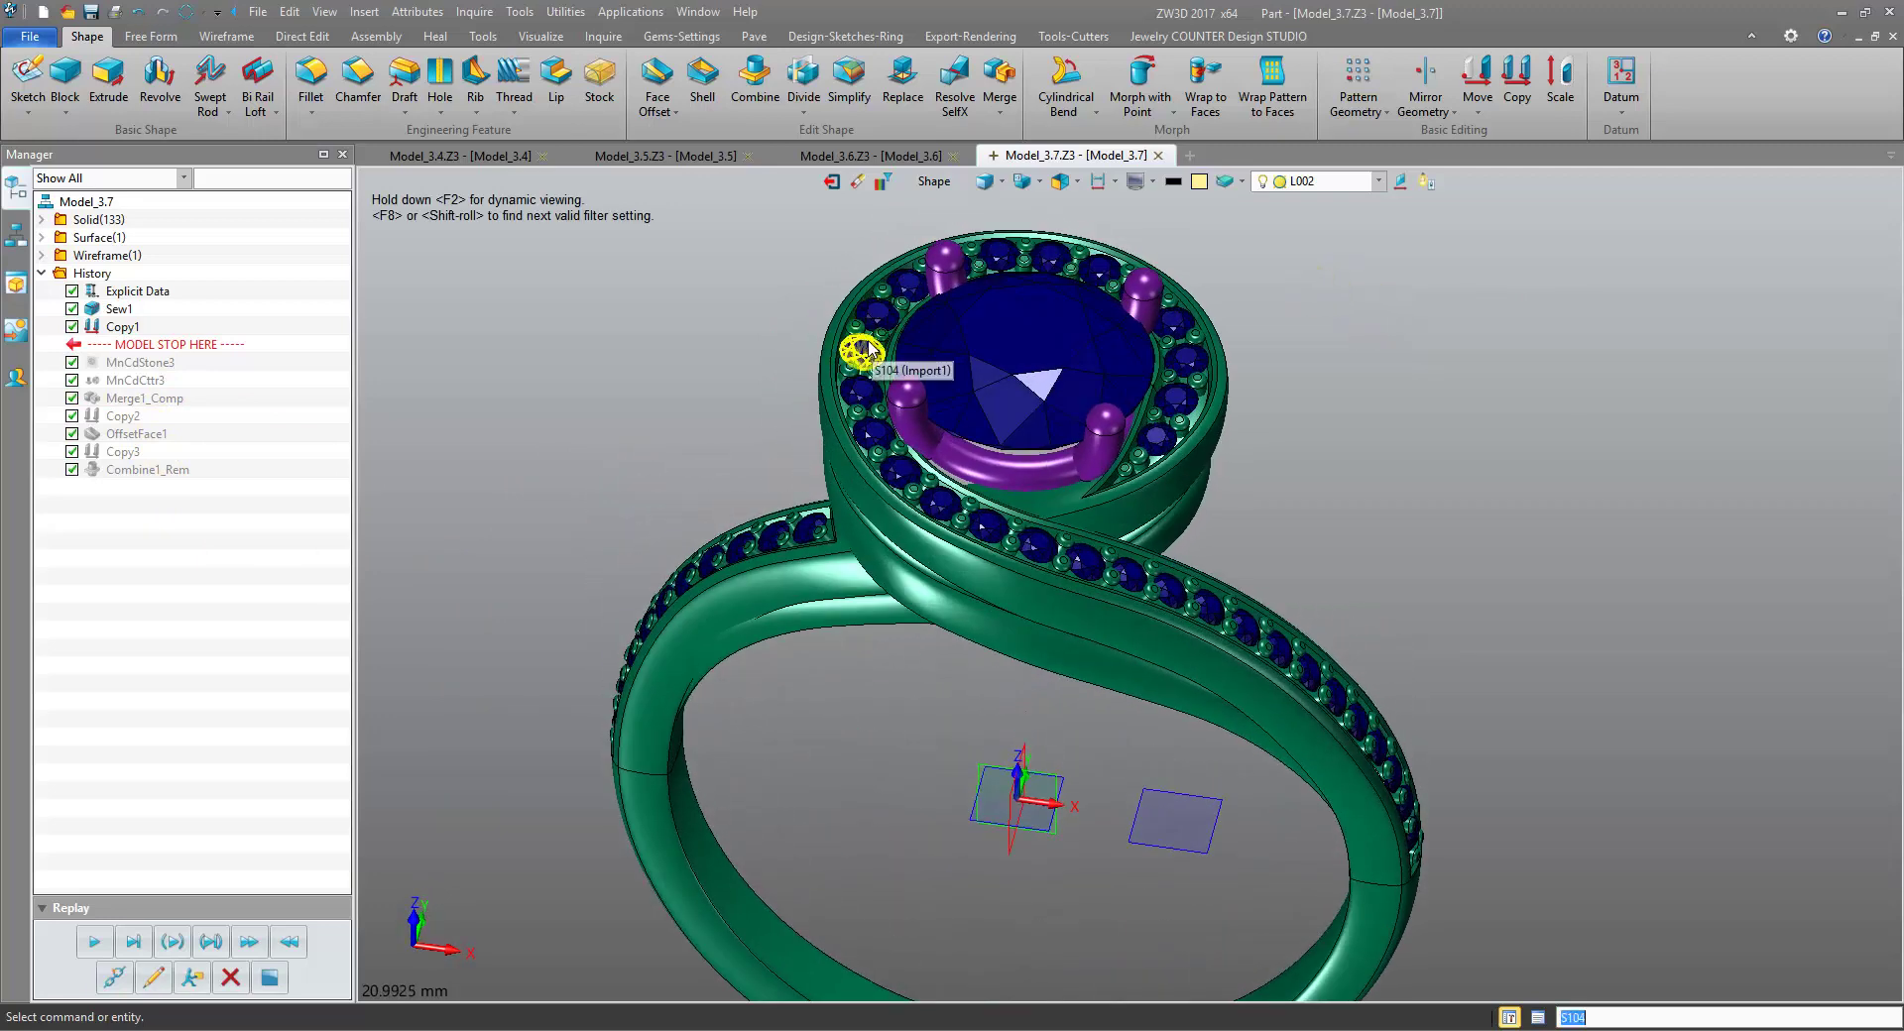
# - Start an associative copy and set the attribute filter's color by sampling the center stone
pyautogui.click(1519, 74)
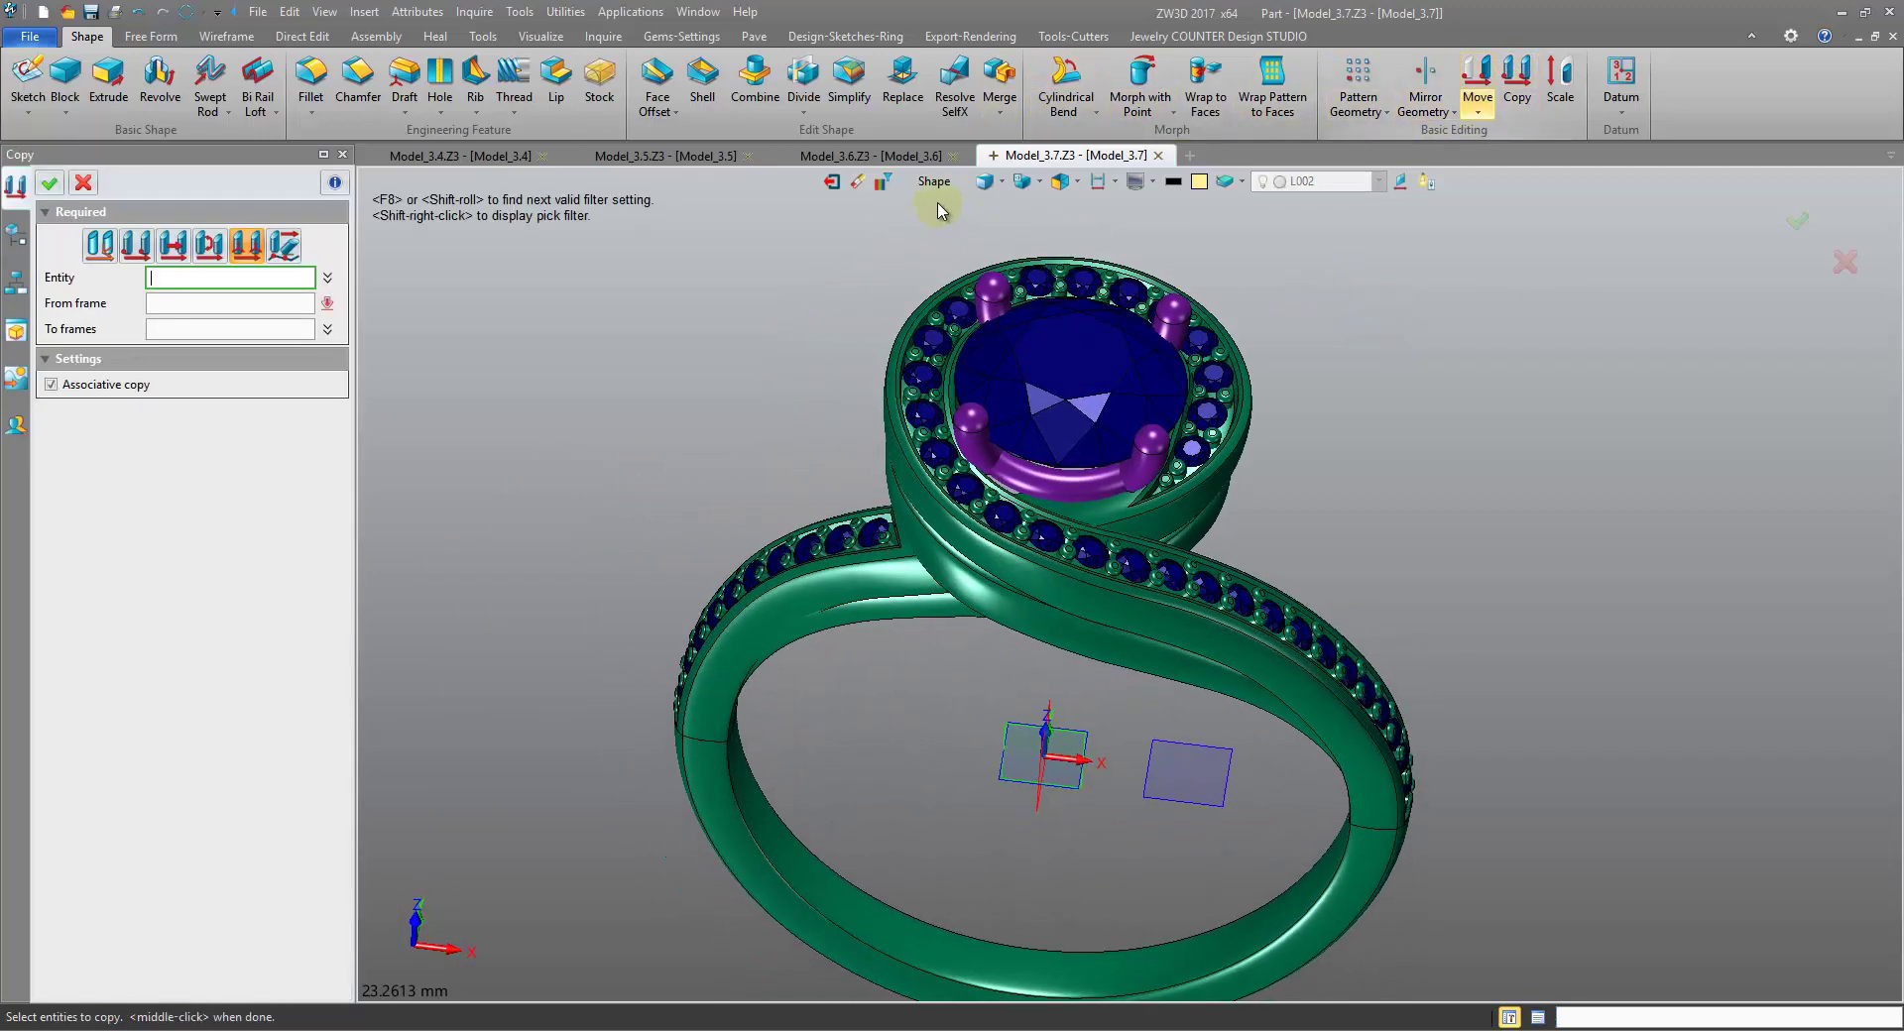
pyautogui.click(884, 182)
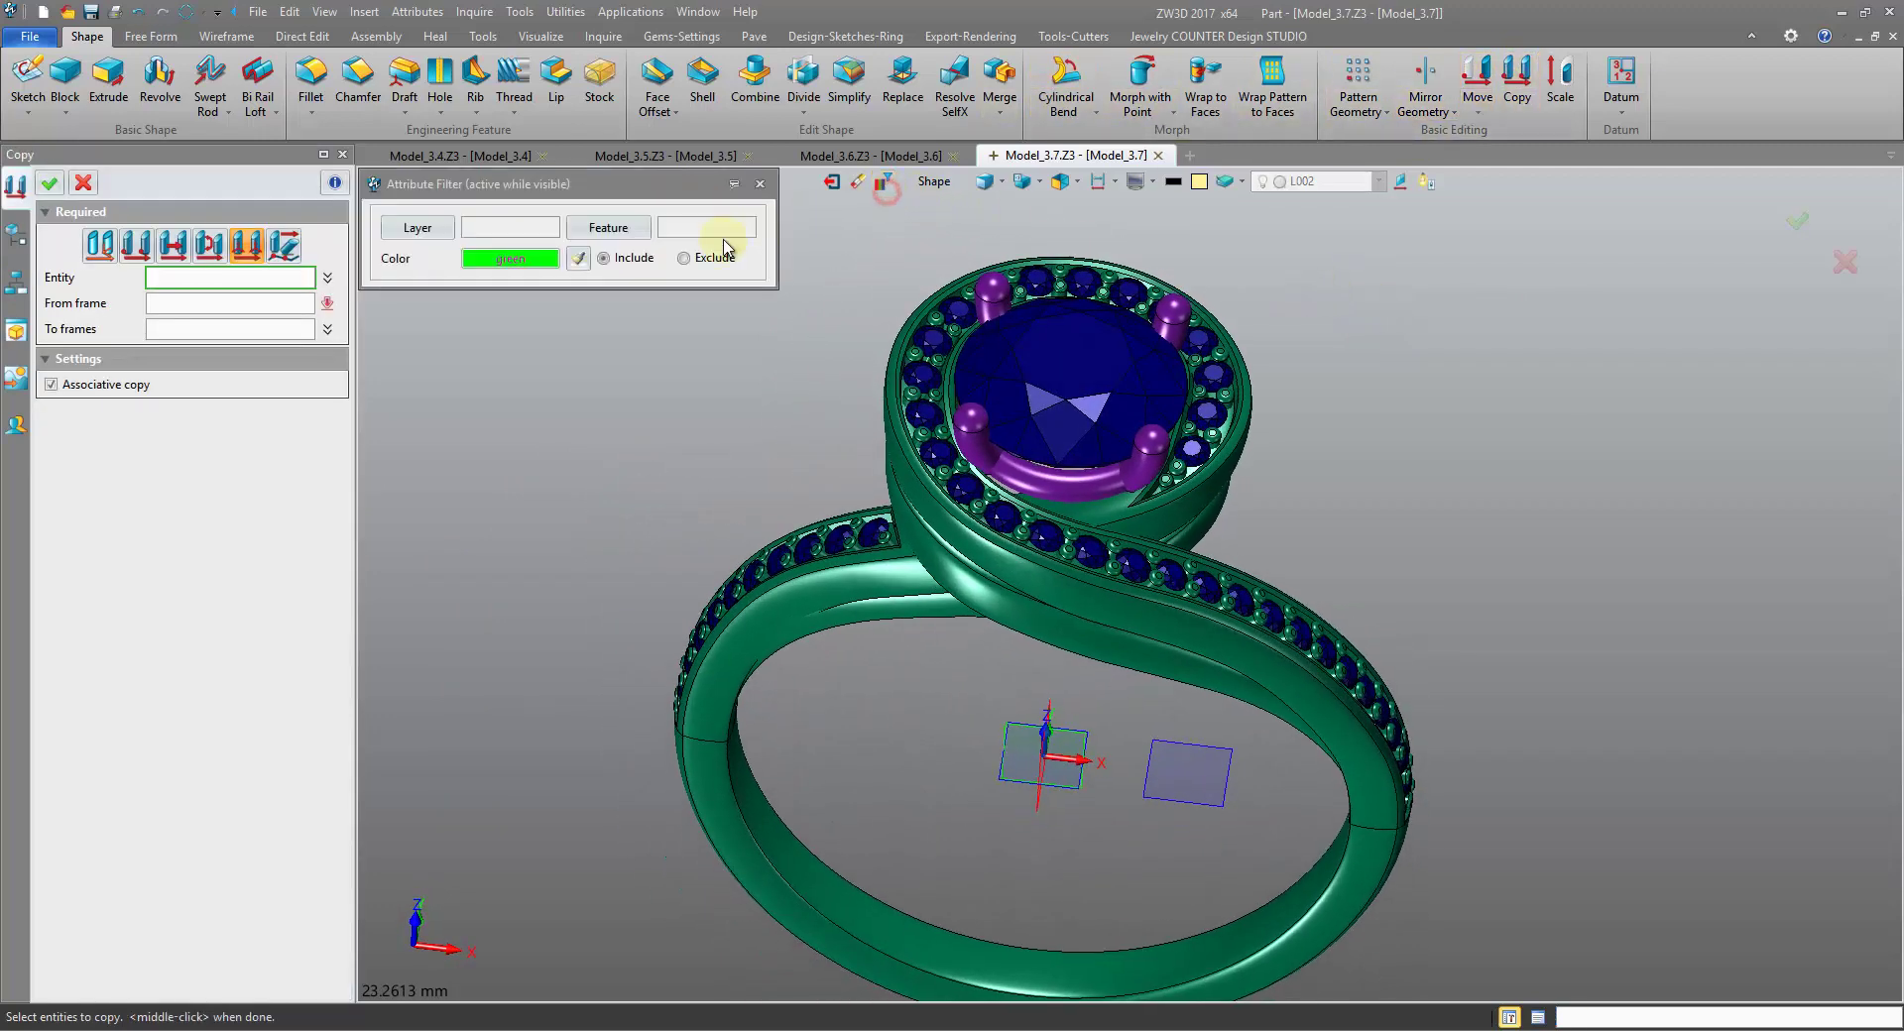
pyautogui.click(578, 259)
pyautogui.click(1056, 355)
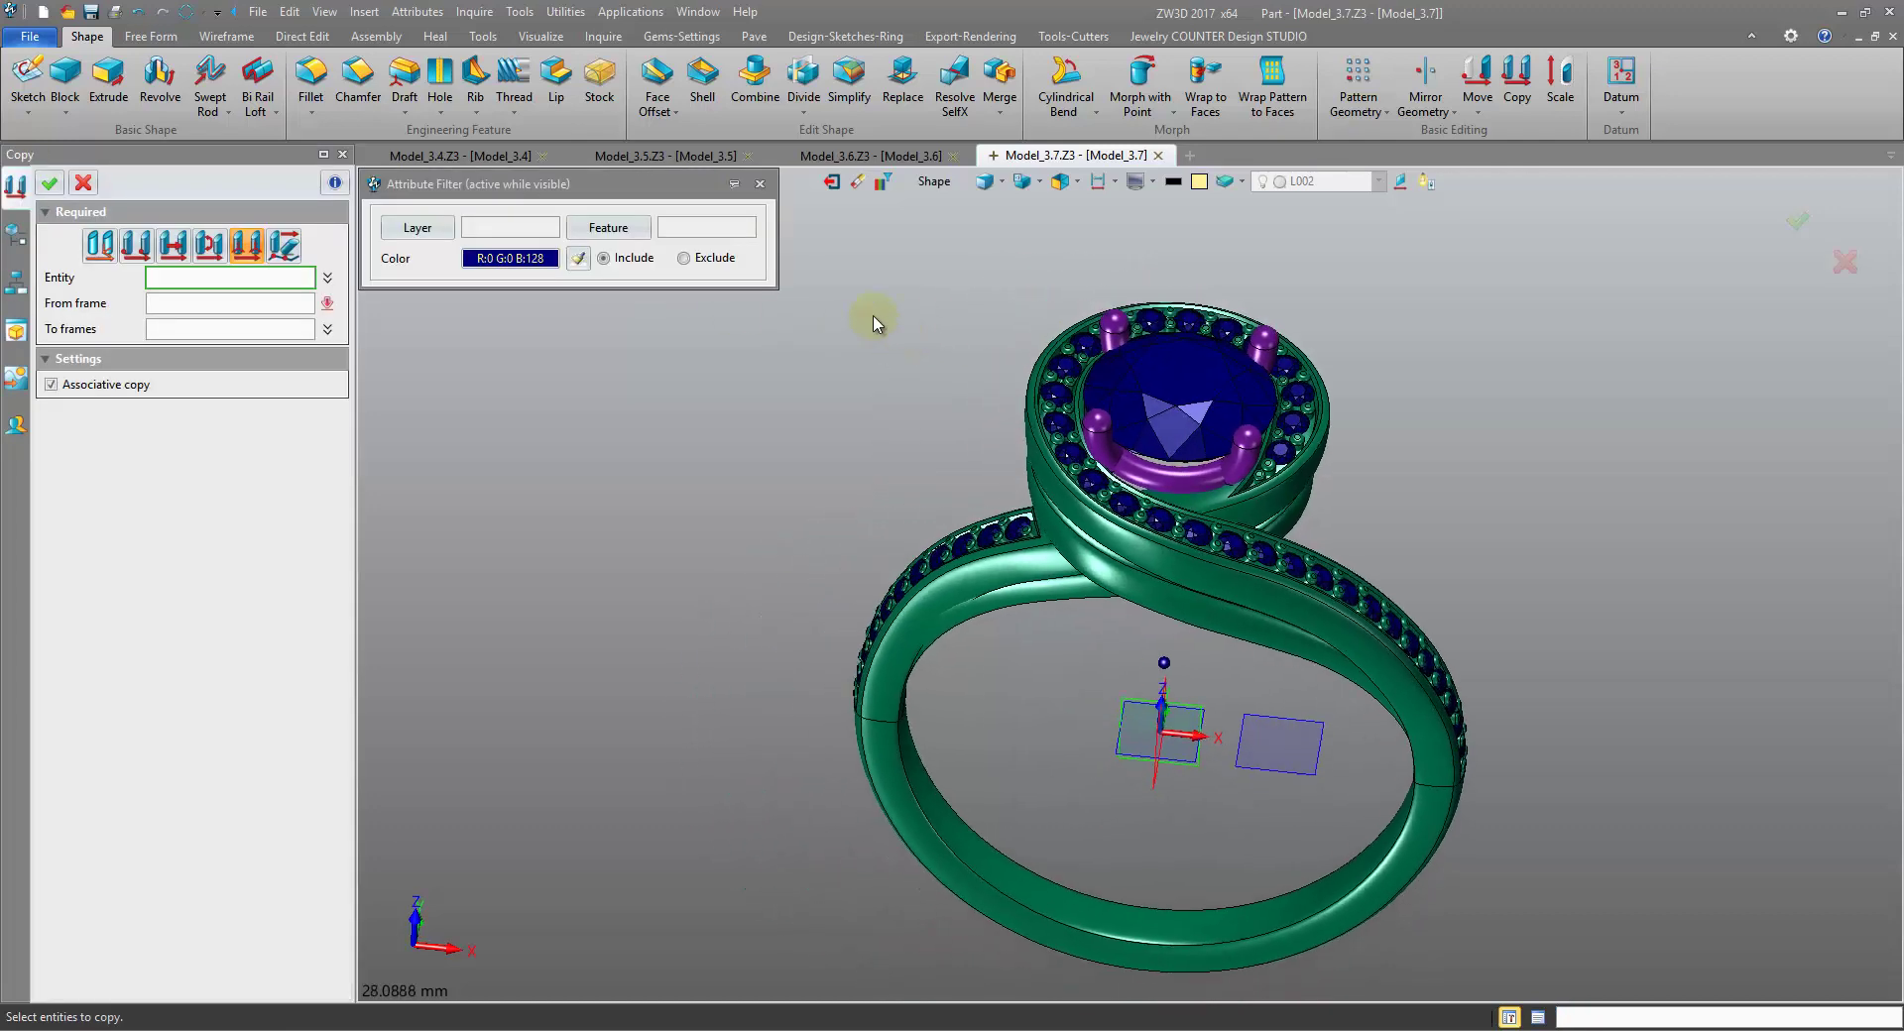
# - Dynamically copy all pavé stones in place, leaving out the center stone, and replay the remaining history
pyautogui.moveTo(921, 248); pyautogui.dragTo(1824, 885)
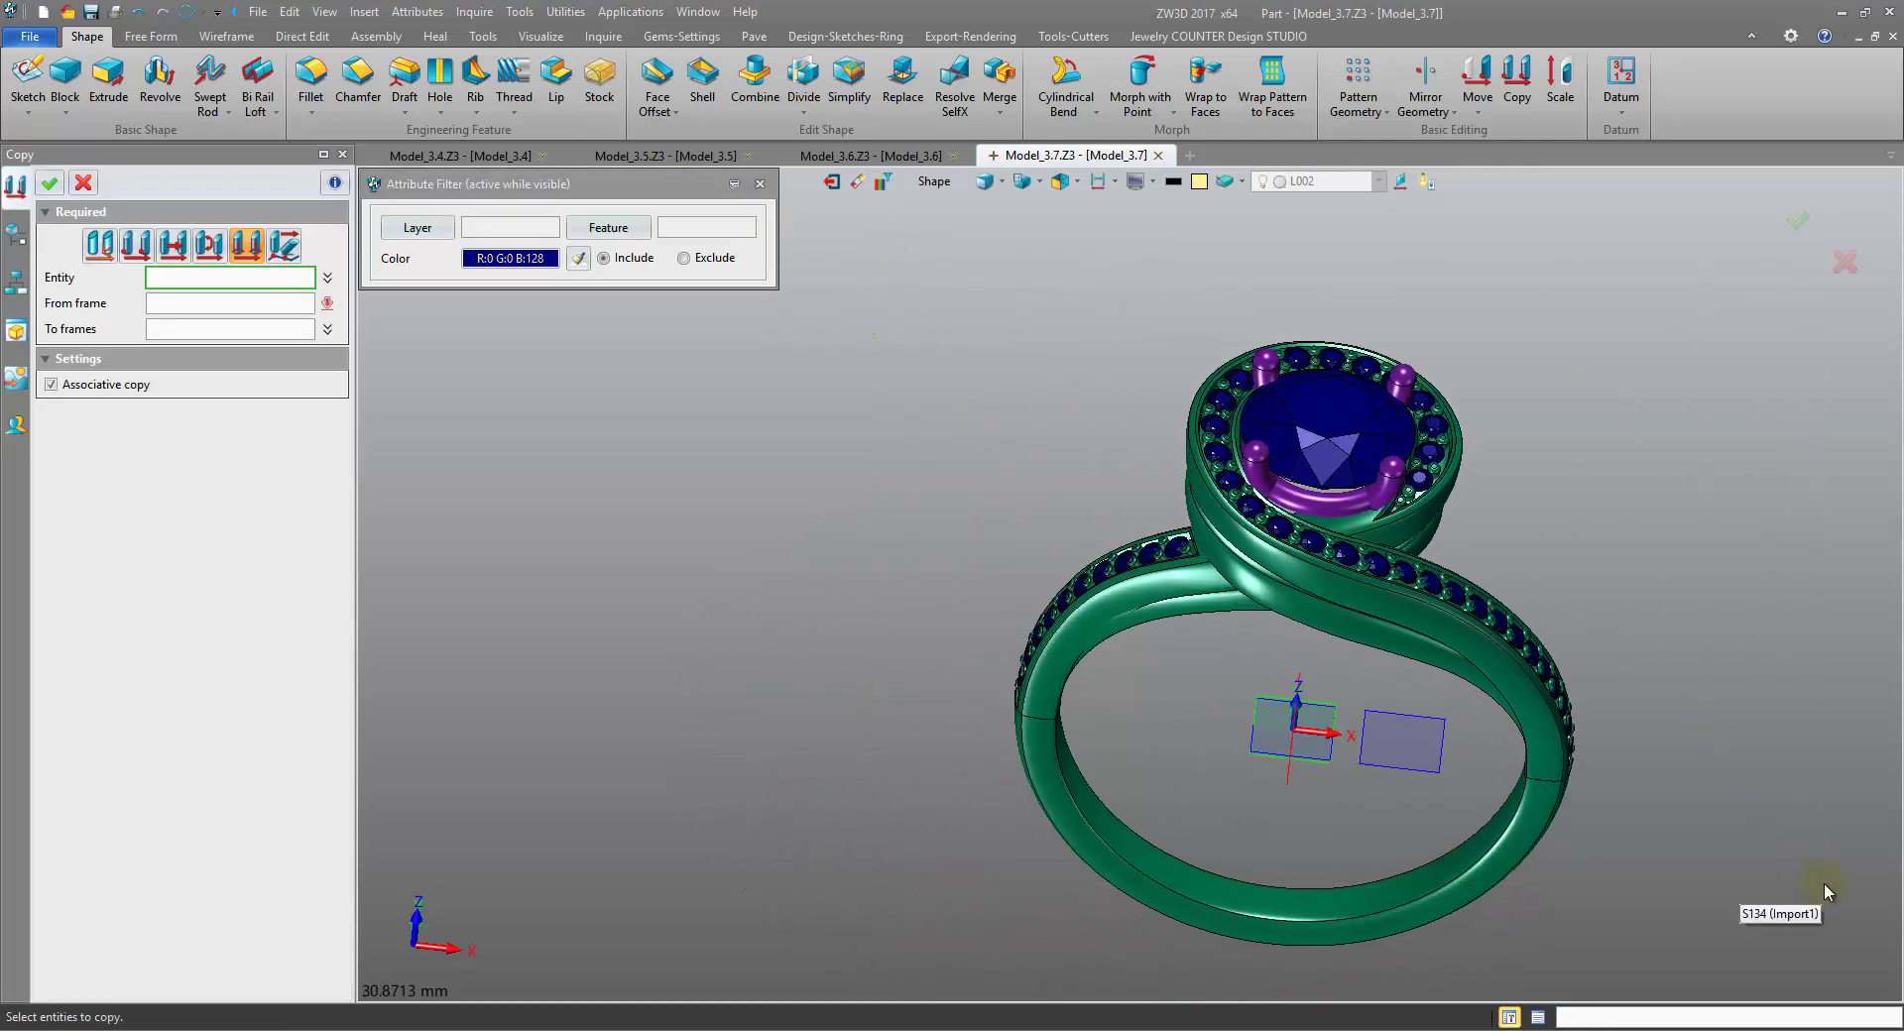
pyautogui.click(112, 248)
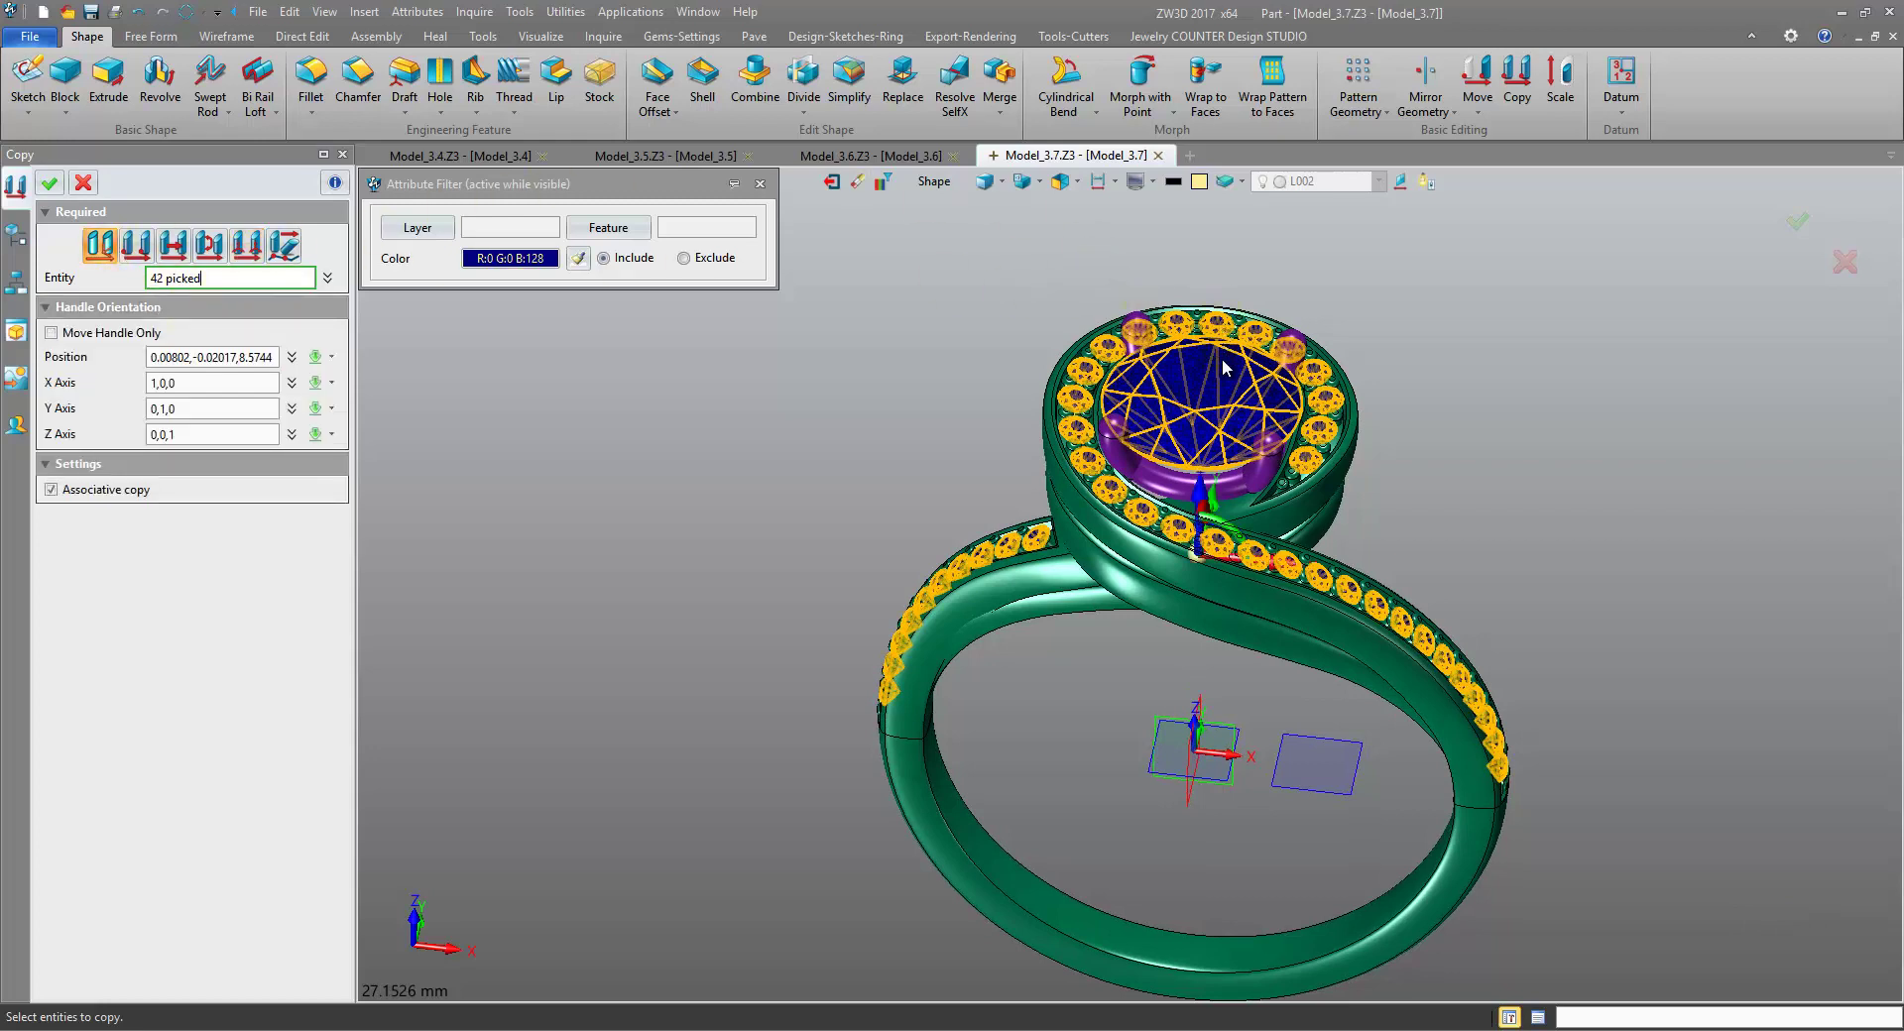
pyautogui.click(1199, 396)
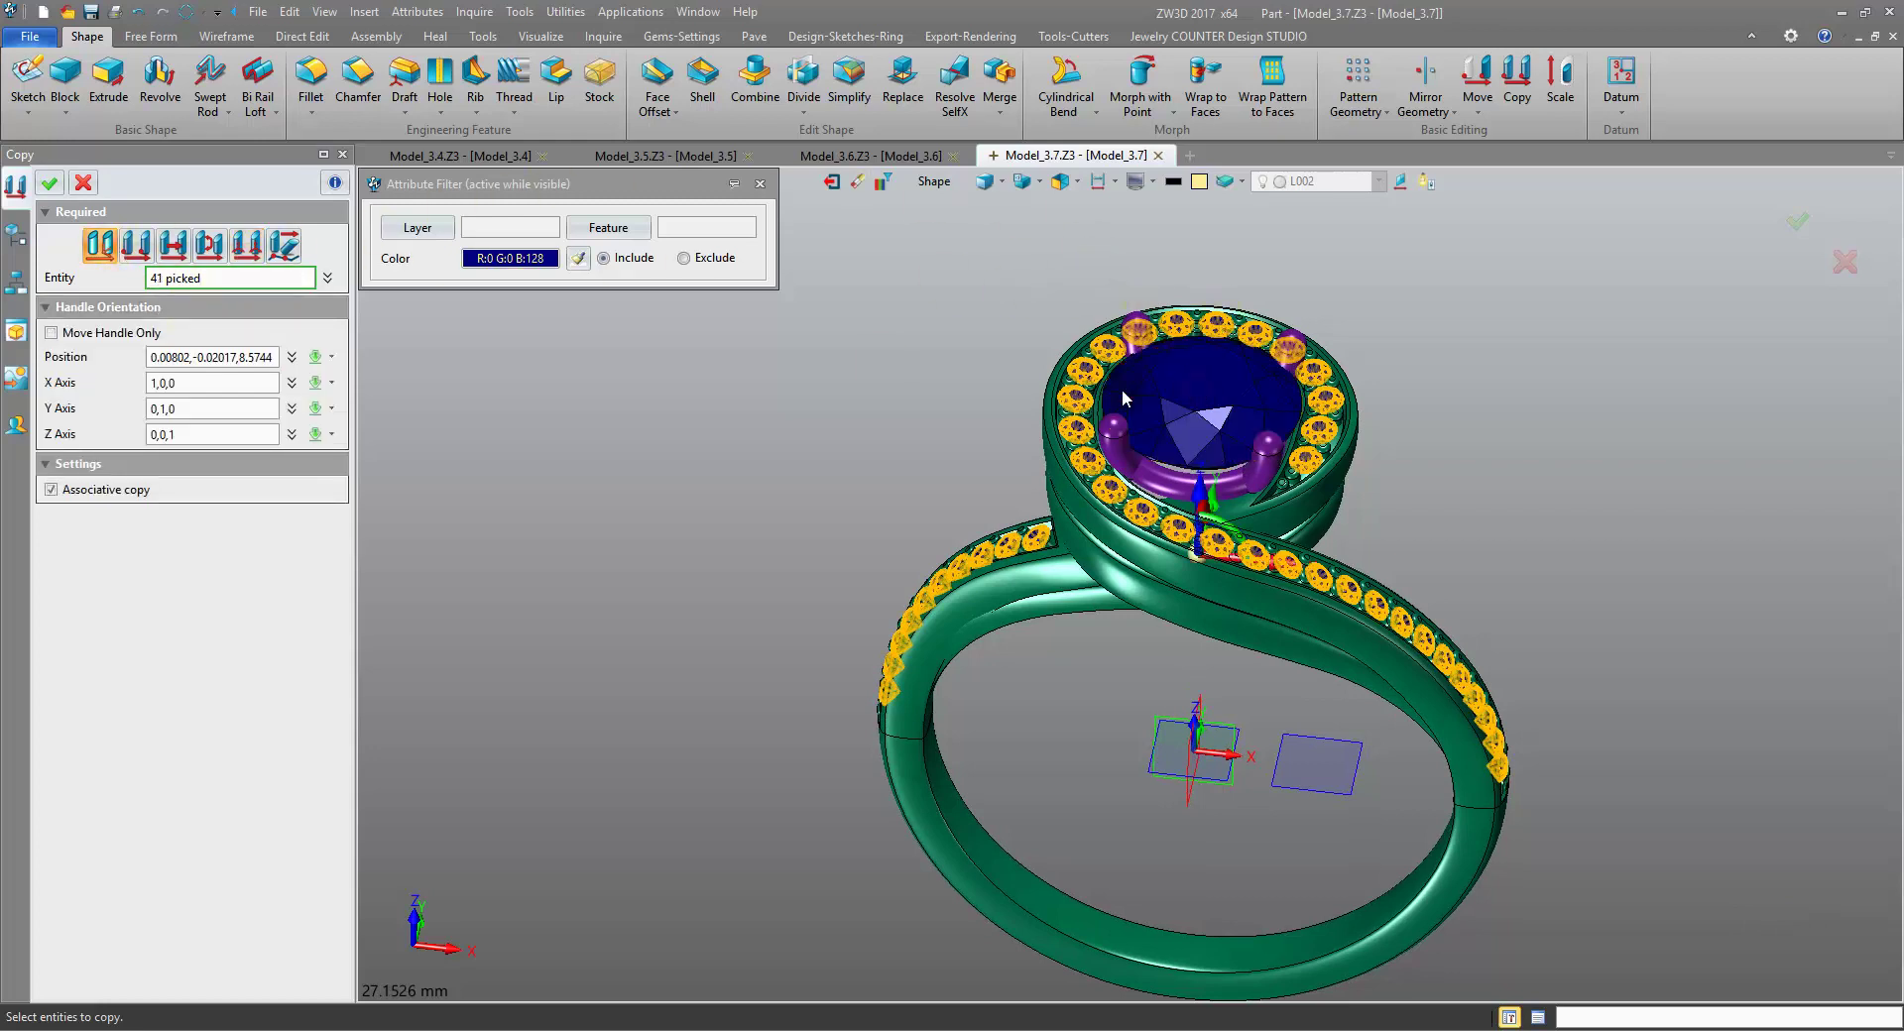
pyautogui.click(50, 183)
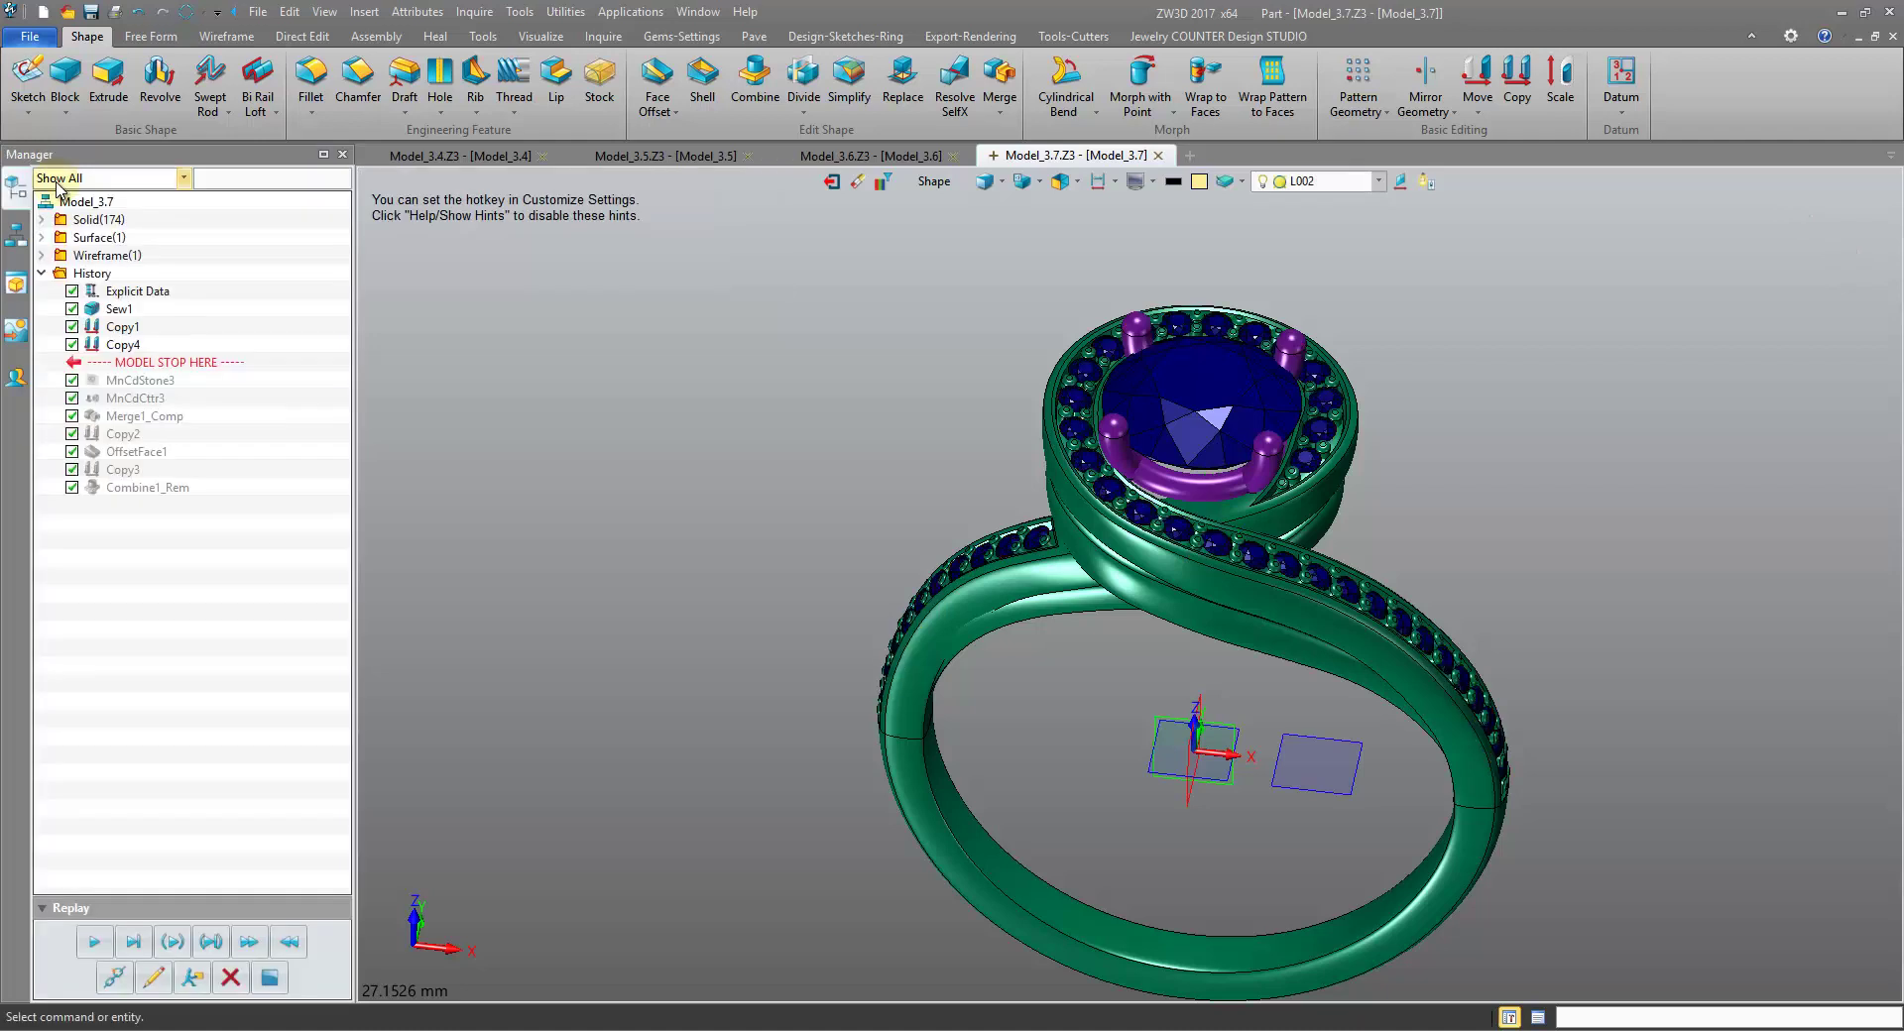
pyautogui.click(130, 964)
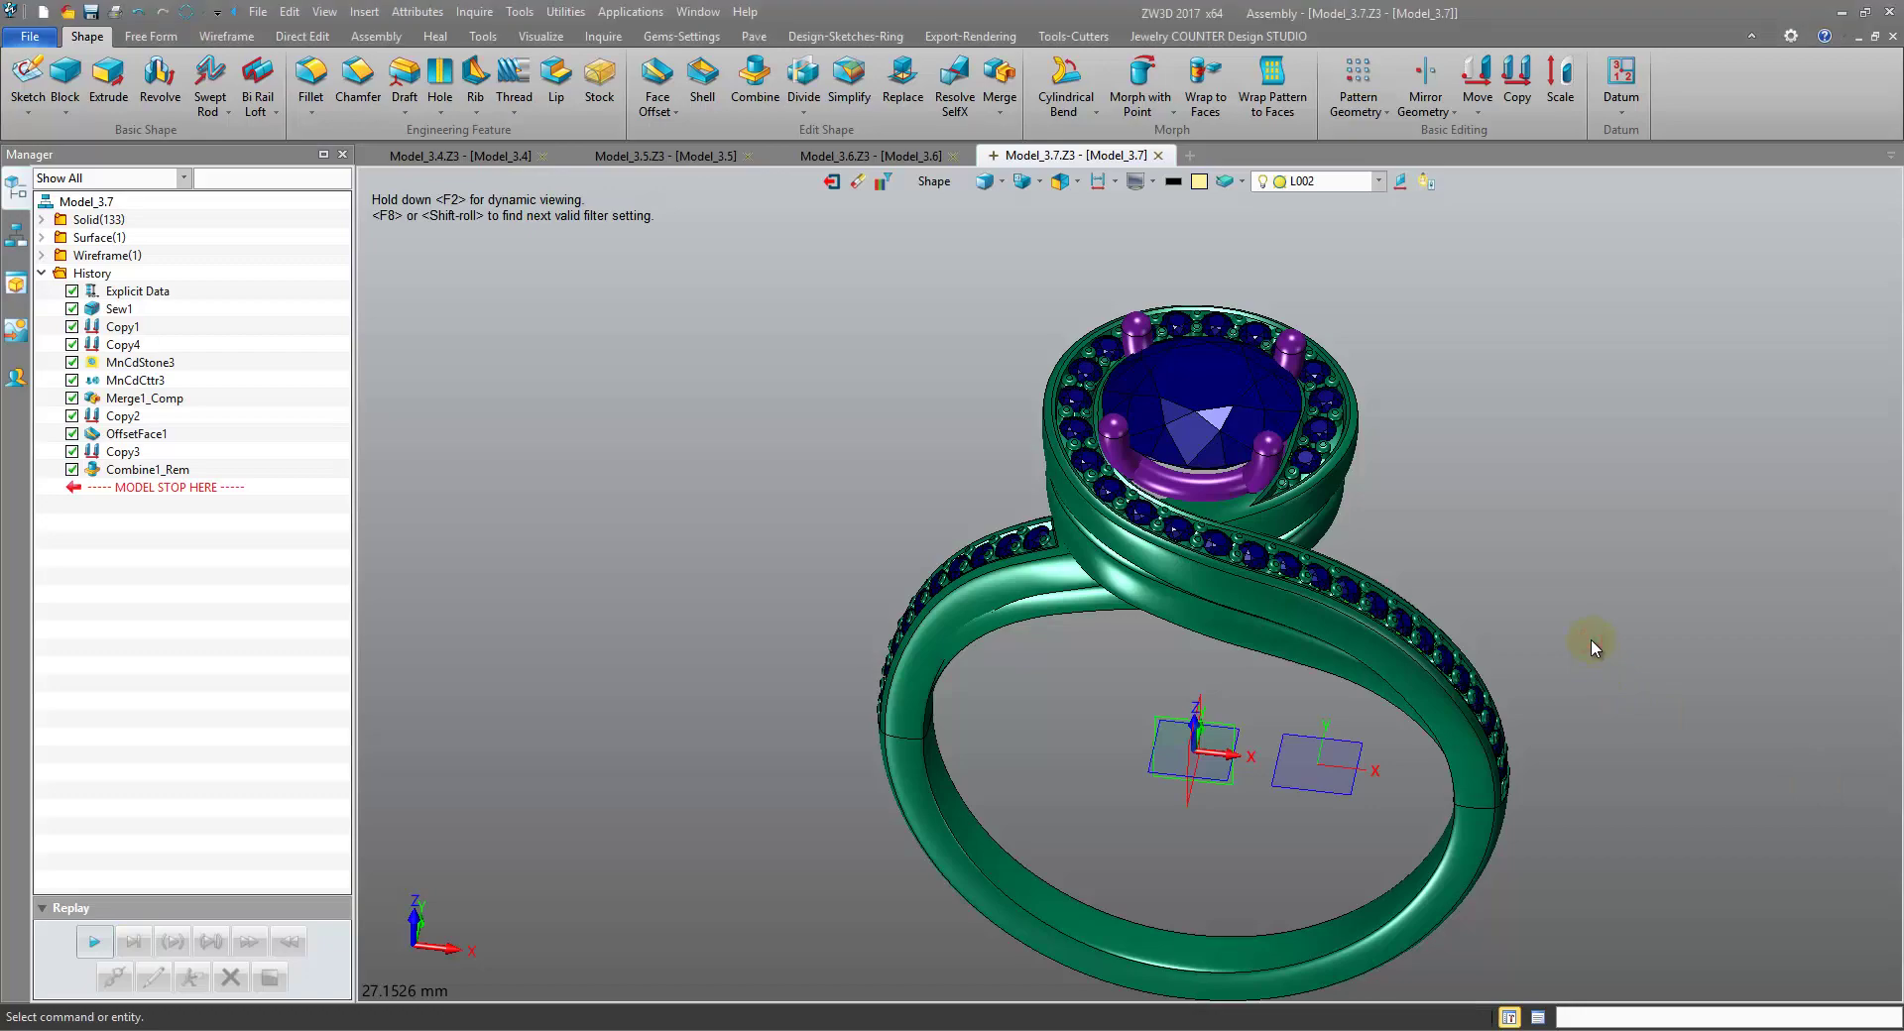
# - Examine the pavé stones and the center stone up close in the ring head from several angles
pyautogui.scroll(6, 1329, 406)
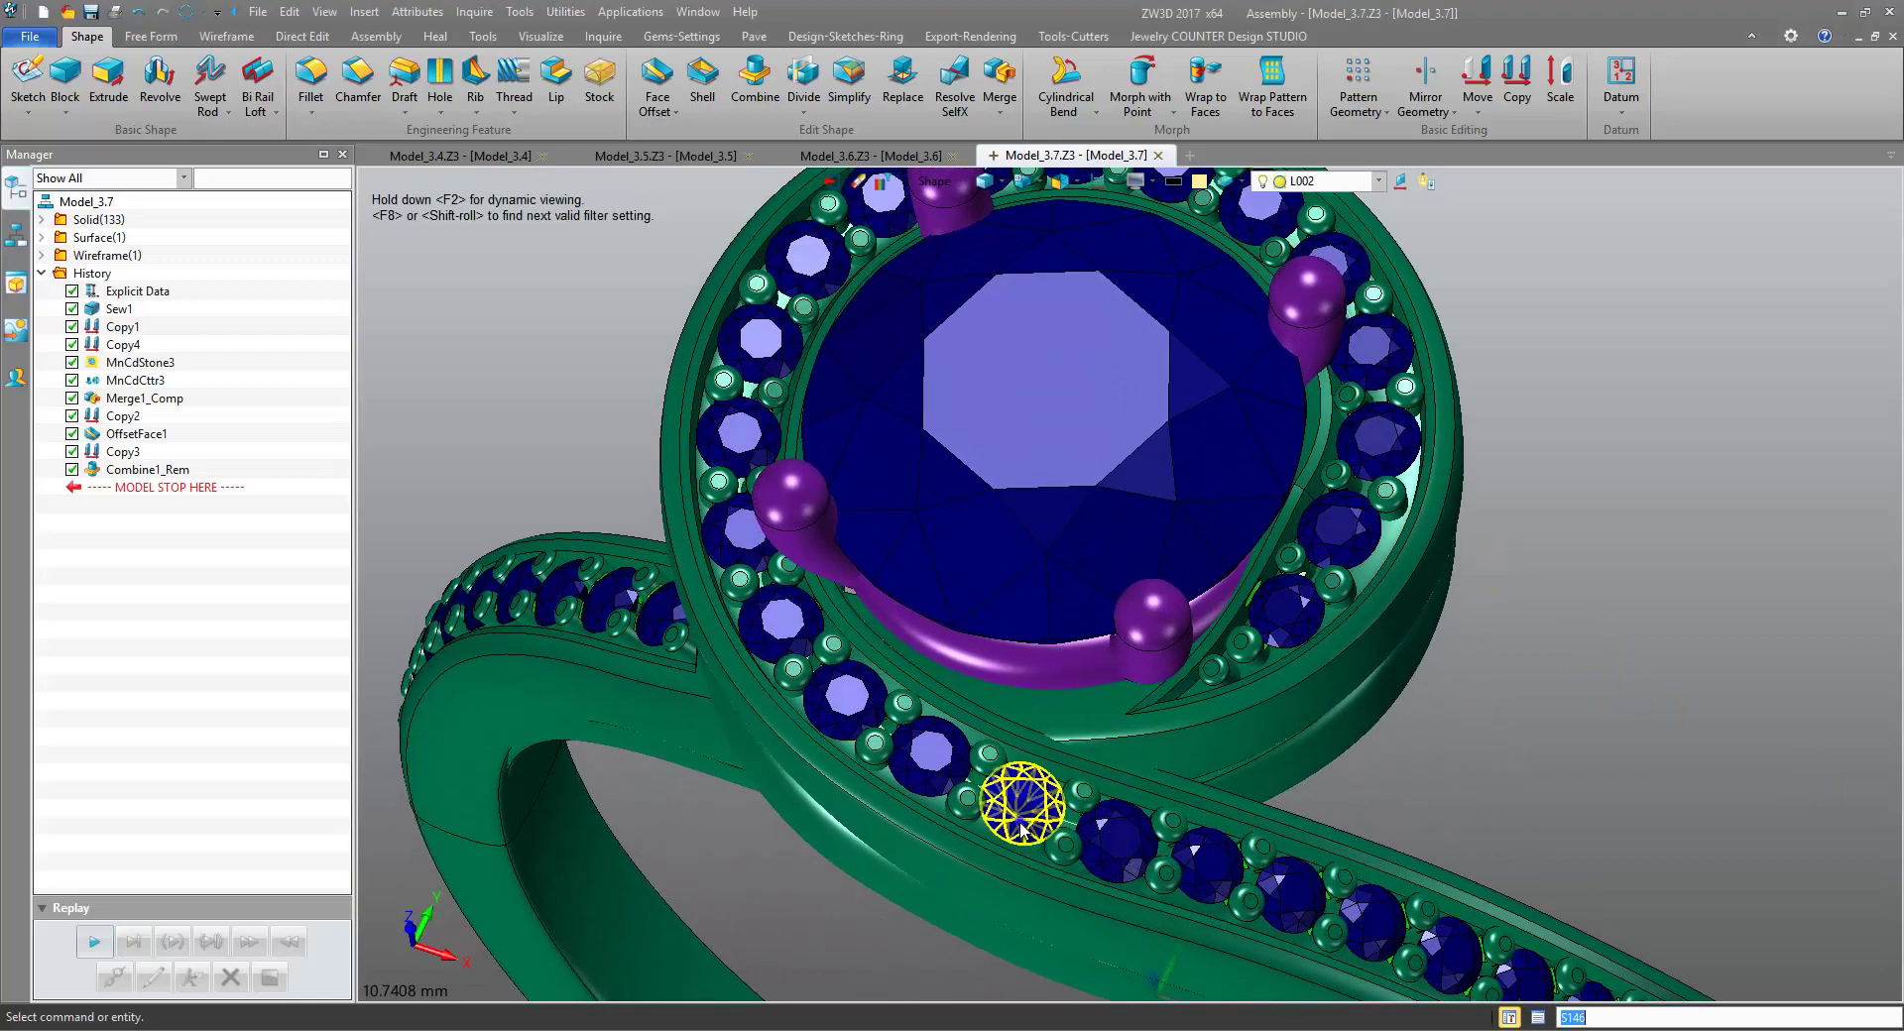
pyautogui.rightClick(1020, 828)
pyautogui.click(1069, 423)
pyautogui.moveTo(1068, 427); pyautogui.dragTo(1103, 644, button='right')
pyautogui.scroll(1, 1103, 645)
pyautogui.click(136, 18)
pyautogui.moveTo(1071, 496); pyautogui.dragTo(1088, 390, button='right')
pyautogui.scroll(4, 1106, 575)
pyautogui.scroll(-4, 1106, 576)
pyautogui.moveTo(1088, 390); pyautogui.dragTo(1131, 437, button='middle')
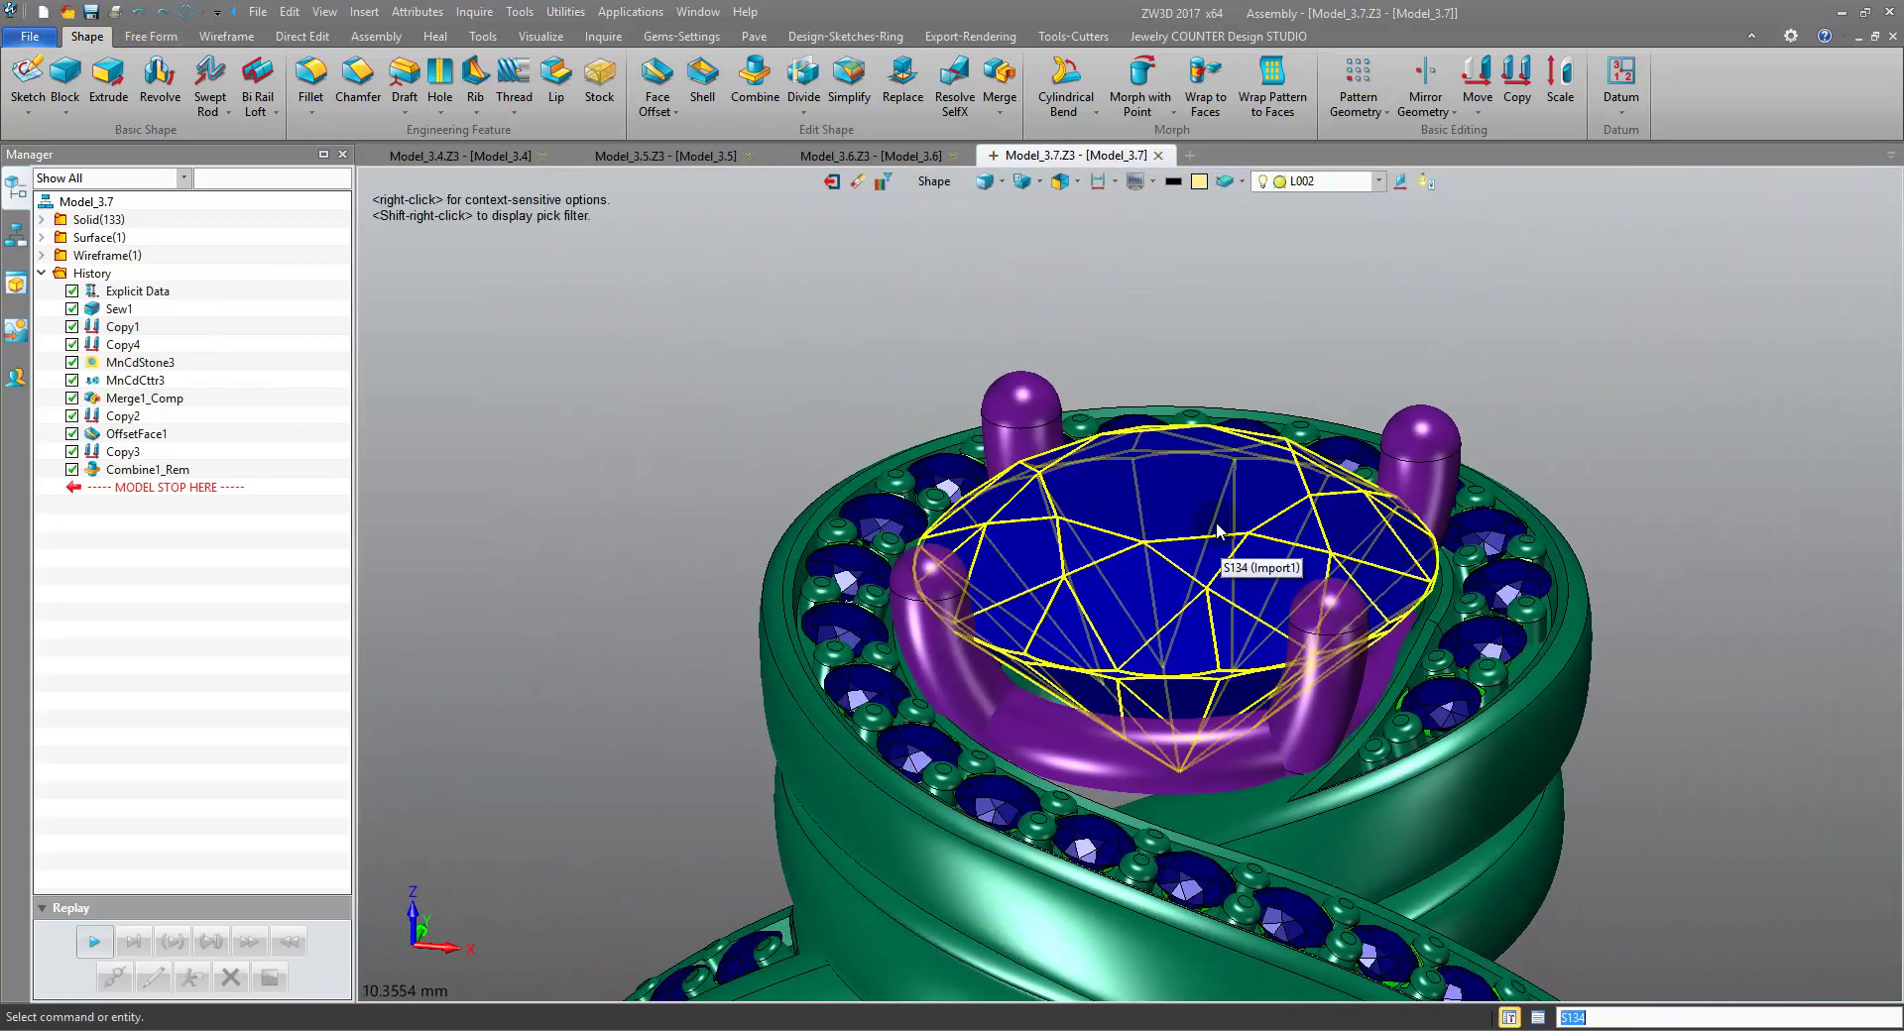
# - Scale the center stone uniformly by 1.05 while keeping the original, to create an oversized cutter stone
pyautogui.moveTo(545, 374); pyautogui.dragTo(528, 373, button='right')
pyautogui.scroll(3, 528, 372)
pyautogui.scroll(-10, 526, 375)
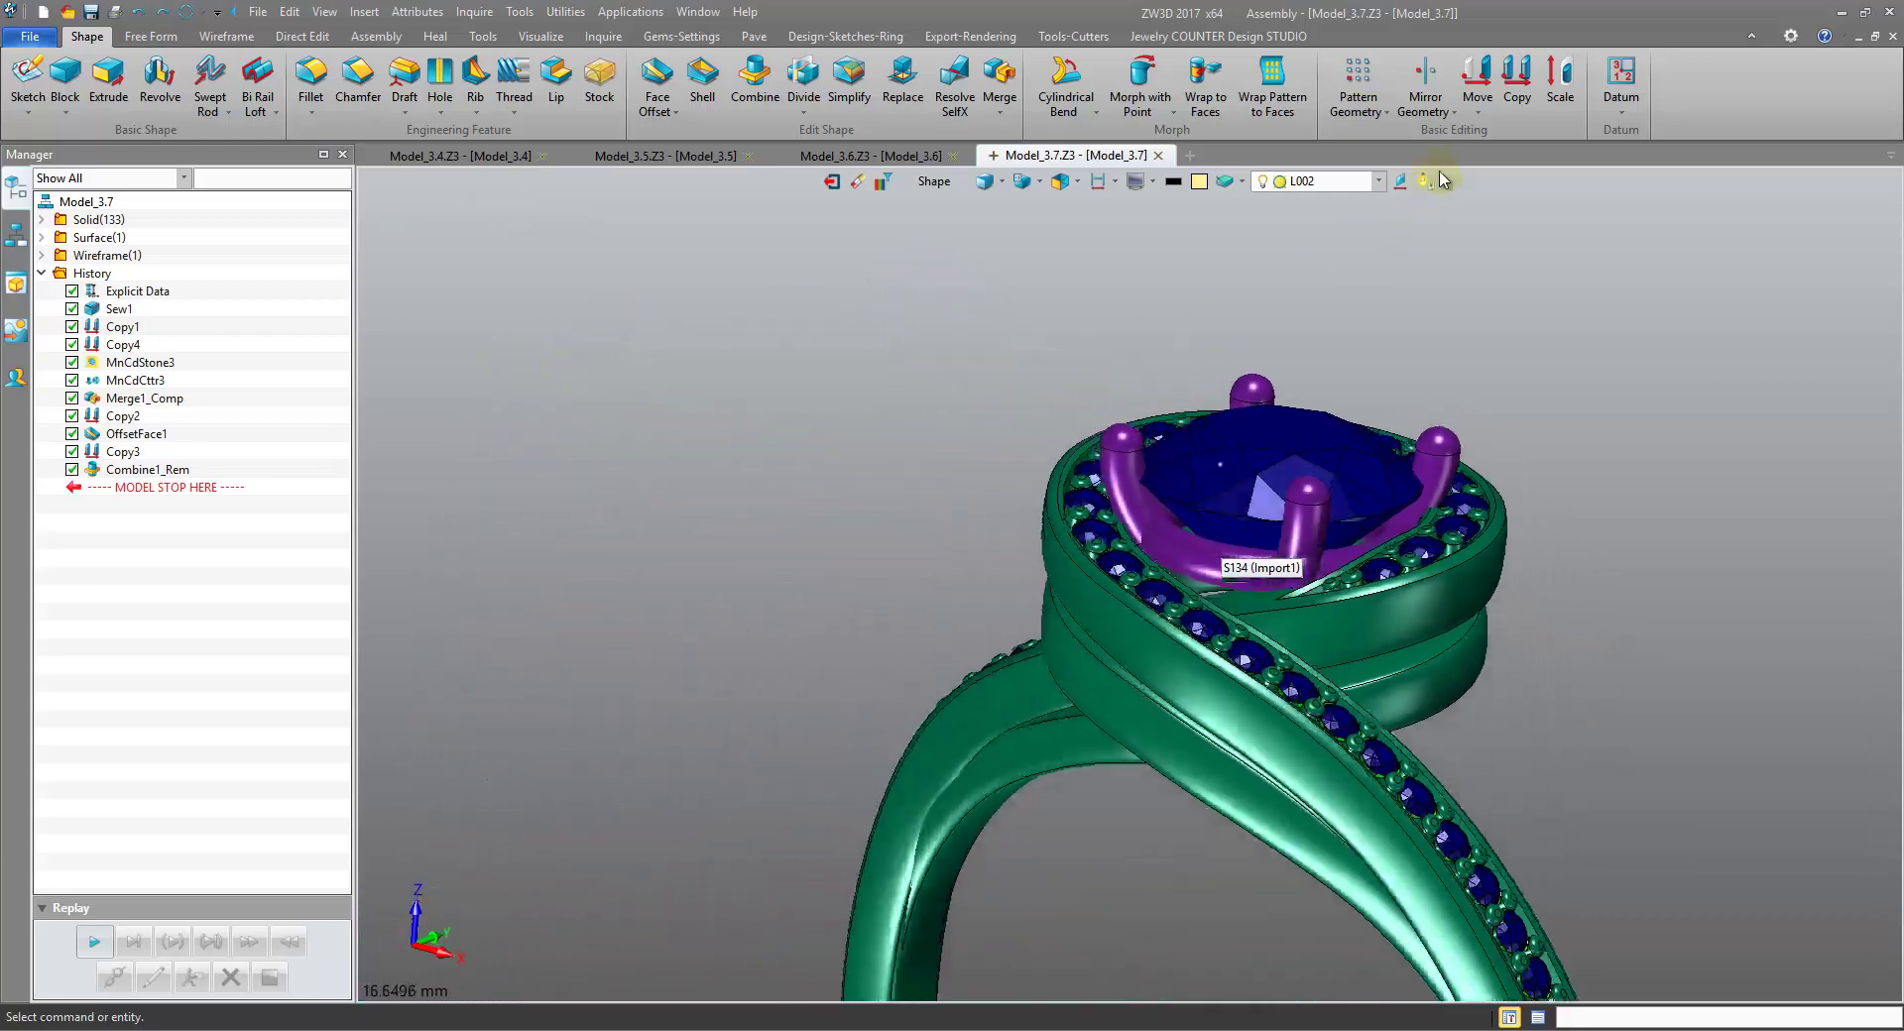
pyautogui.click(1552, 104)
pyautogui.scroll(4, 1319, 432)
pyautogui.click(1279, 427)
pyautogui.scroll(6, 1319, 427)
pyautogui.moveTo(416, 325); pyautogui.dragTo(403, 314, button='right')
pyautogui.click(196, 288)
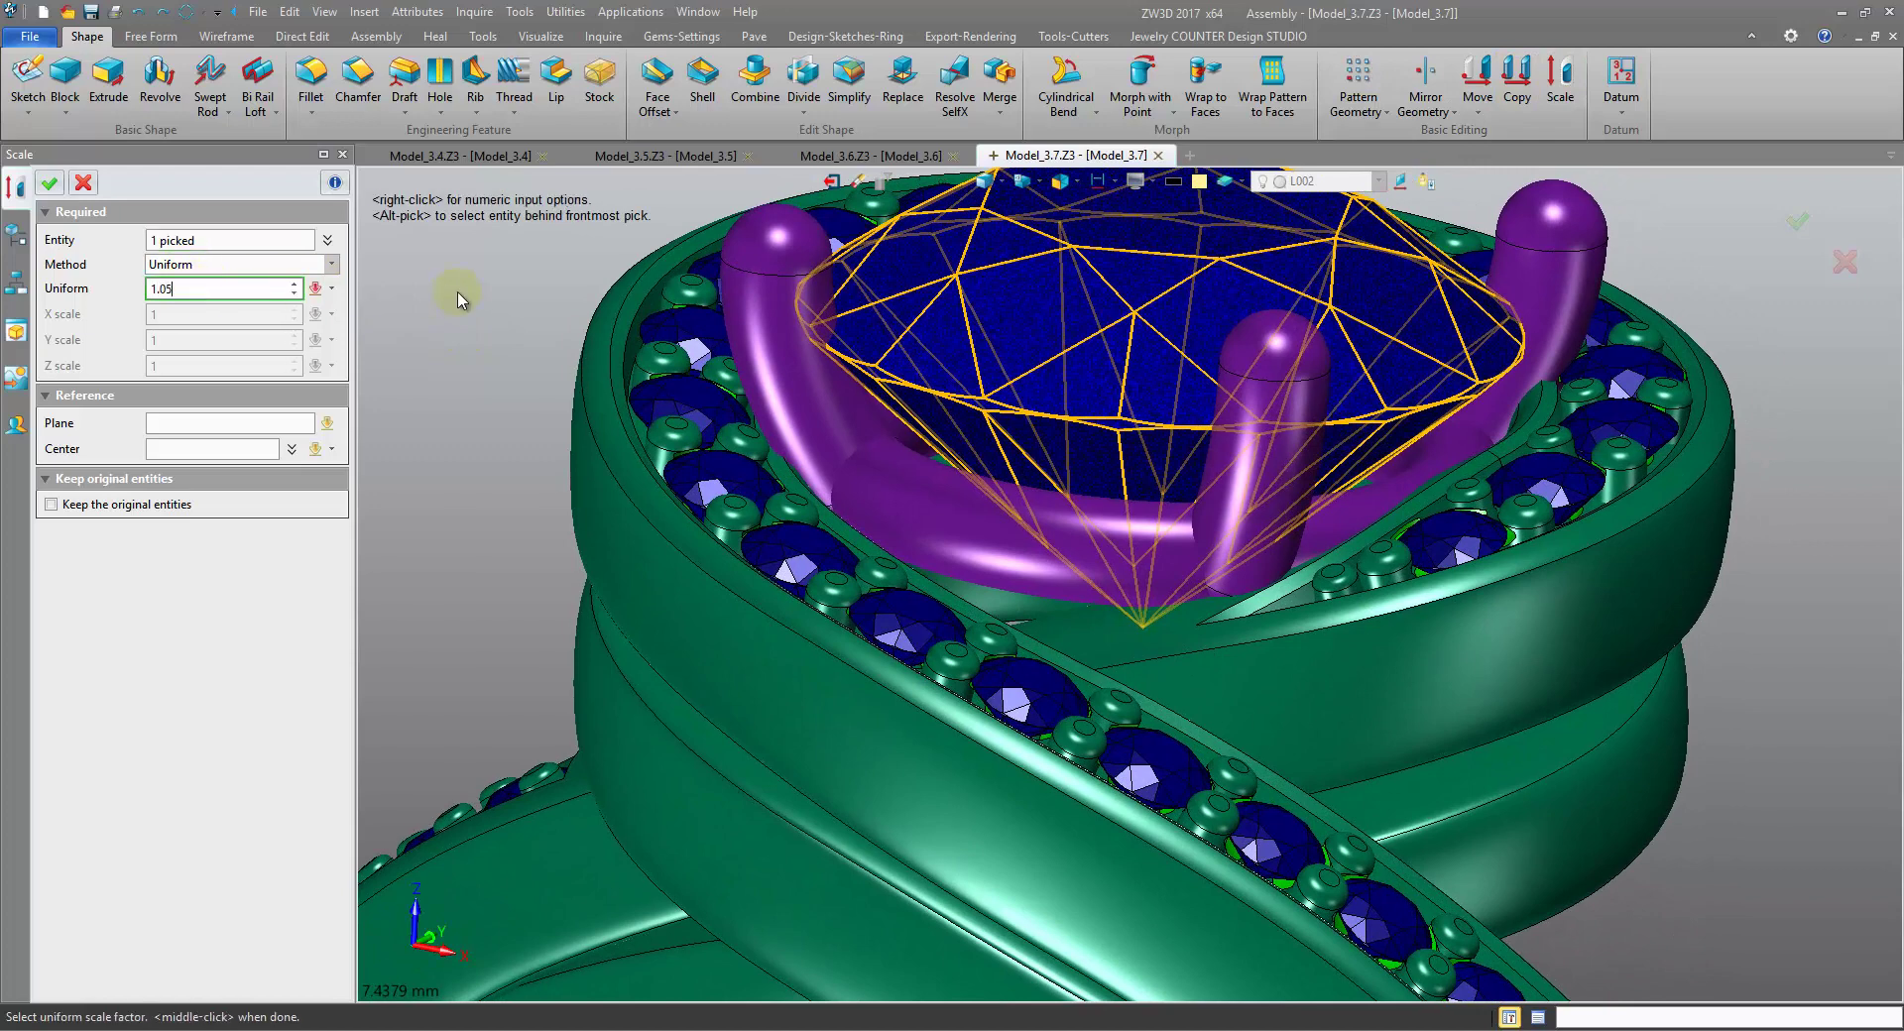
pyautogui.press('Return')
pyautogui.scroll(-3, 227, 233)
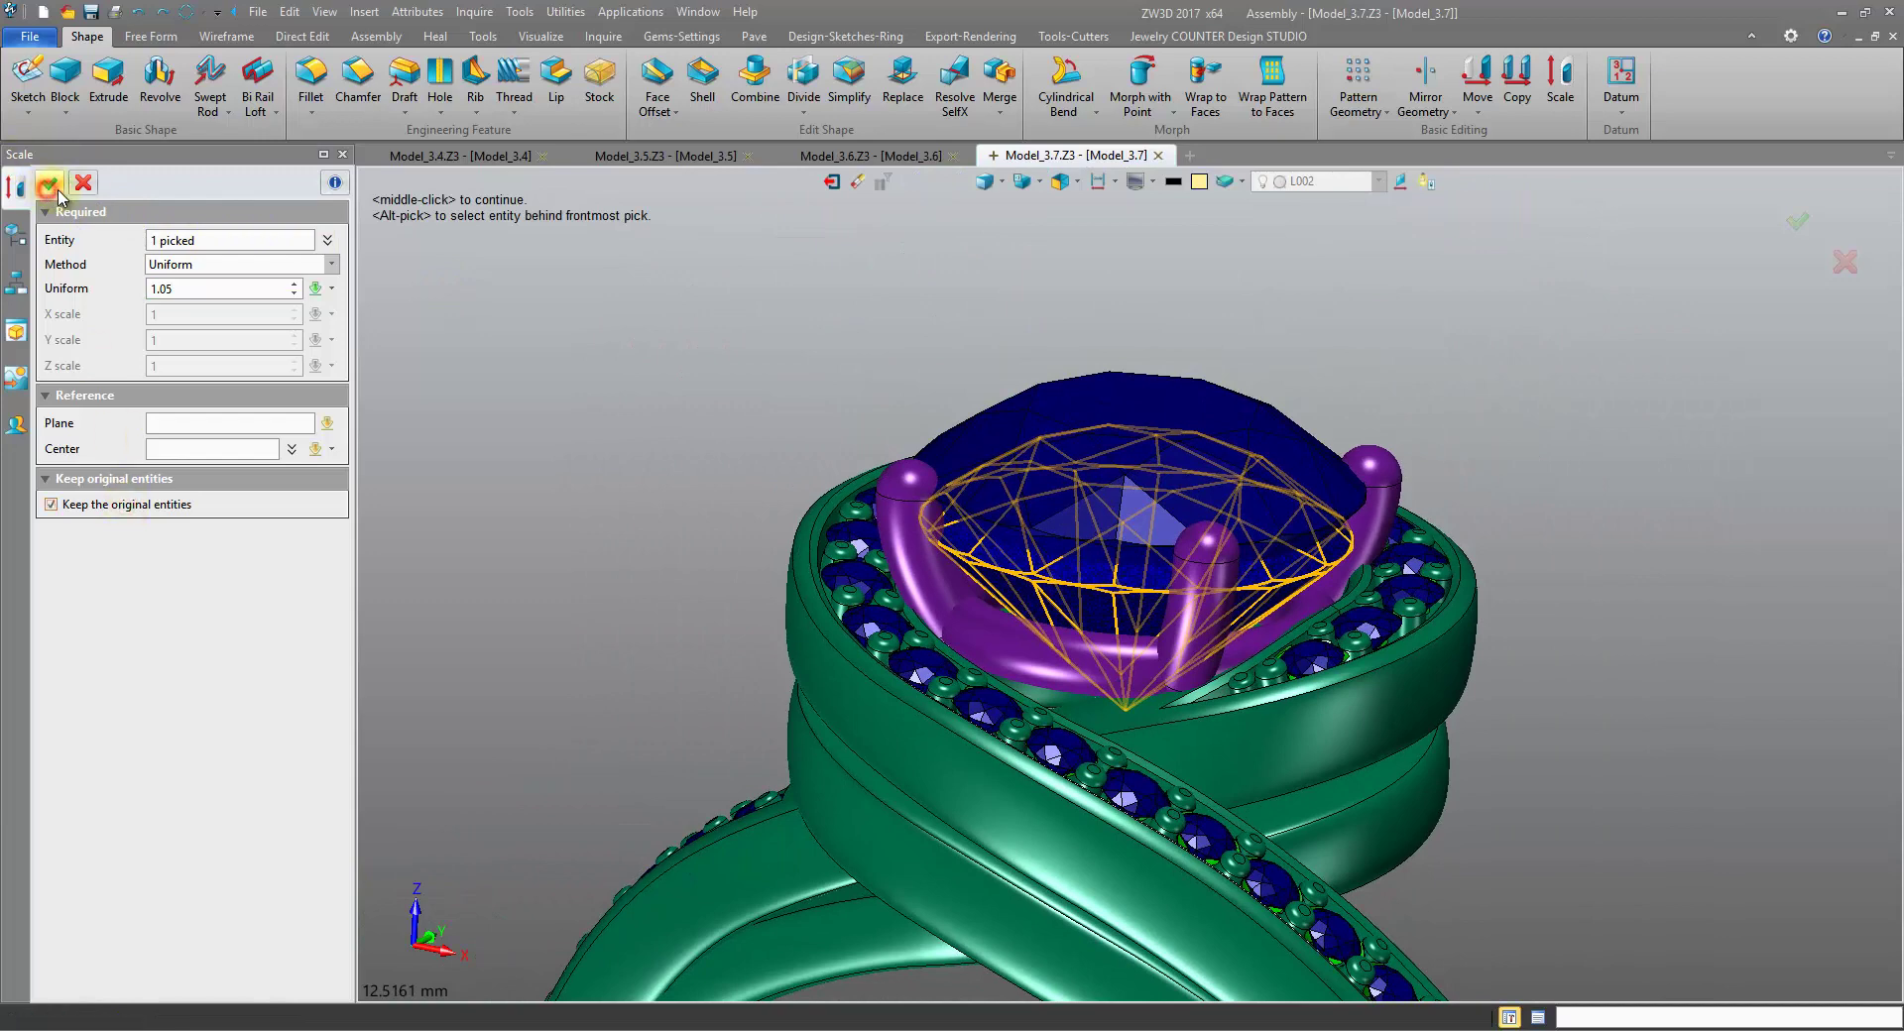
pyautogui.click(68, 193)
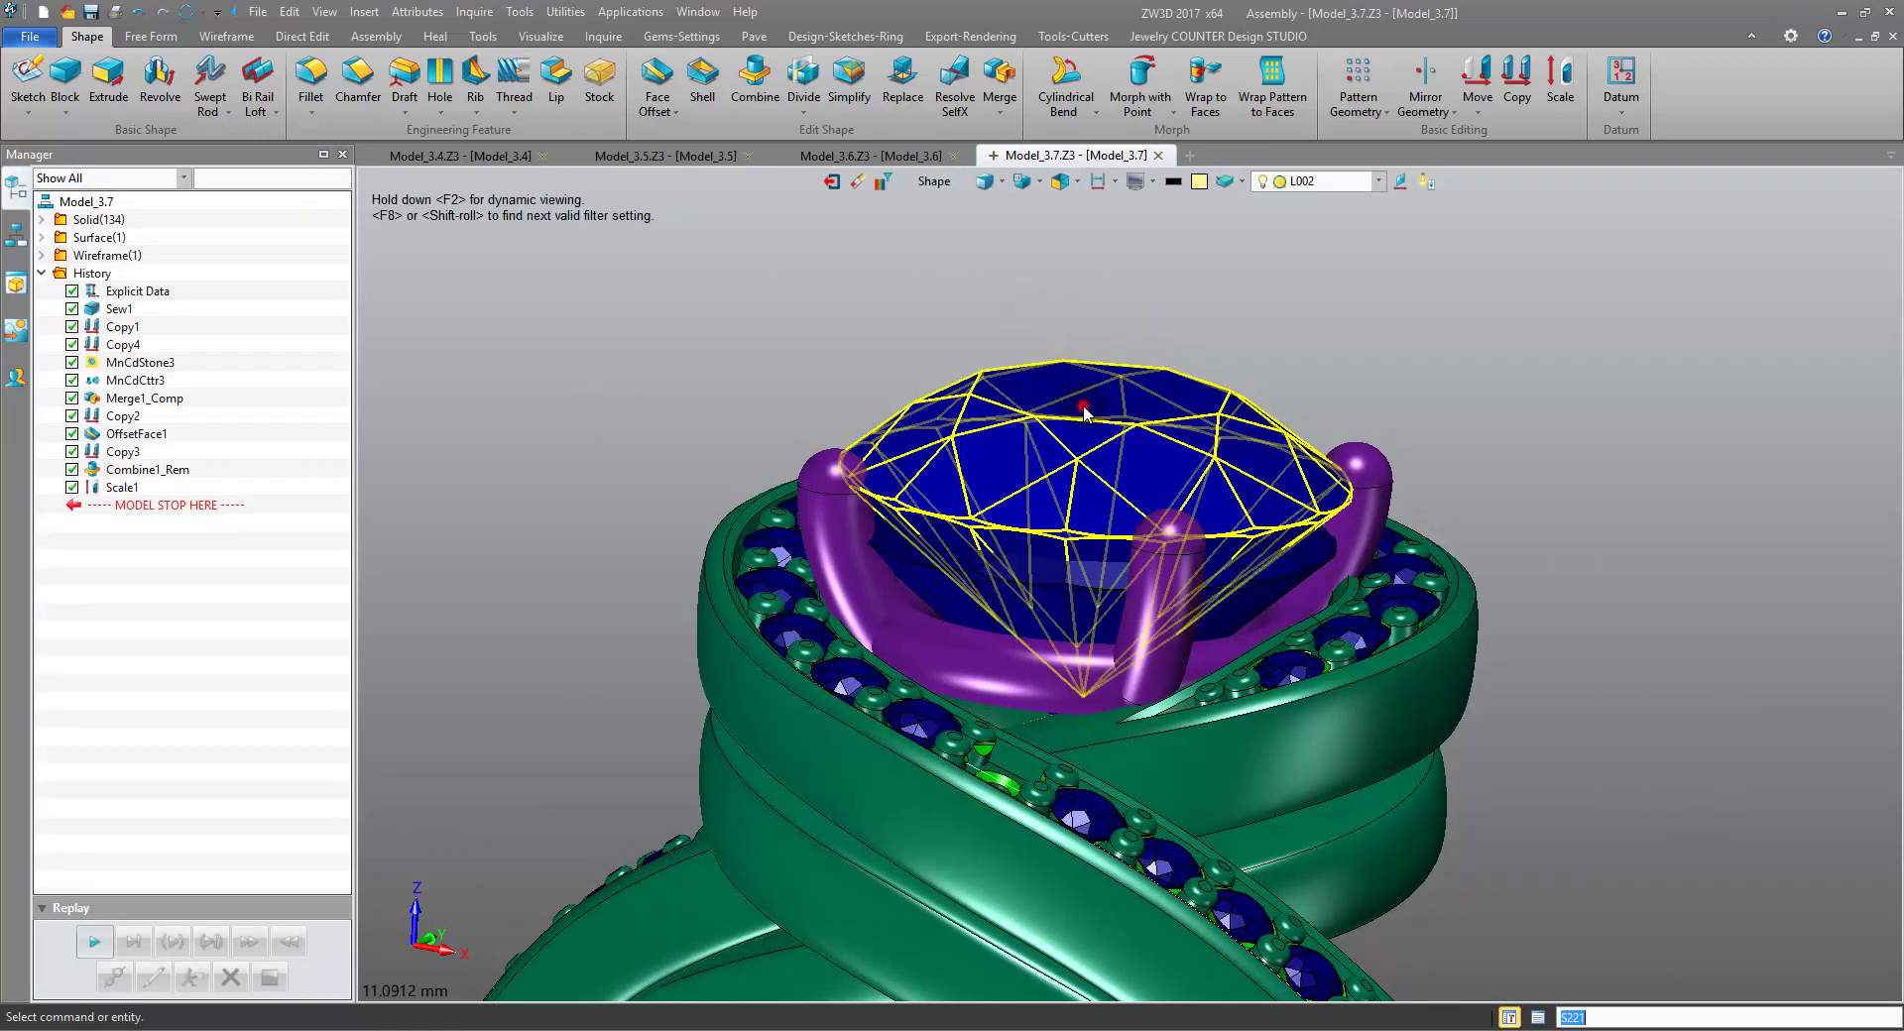
# - Color the enlarged copy of the center stone bright green to set it apart from the original
pyautogui.click(1085, 405)
pyautogui.click(1200, 181)
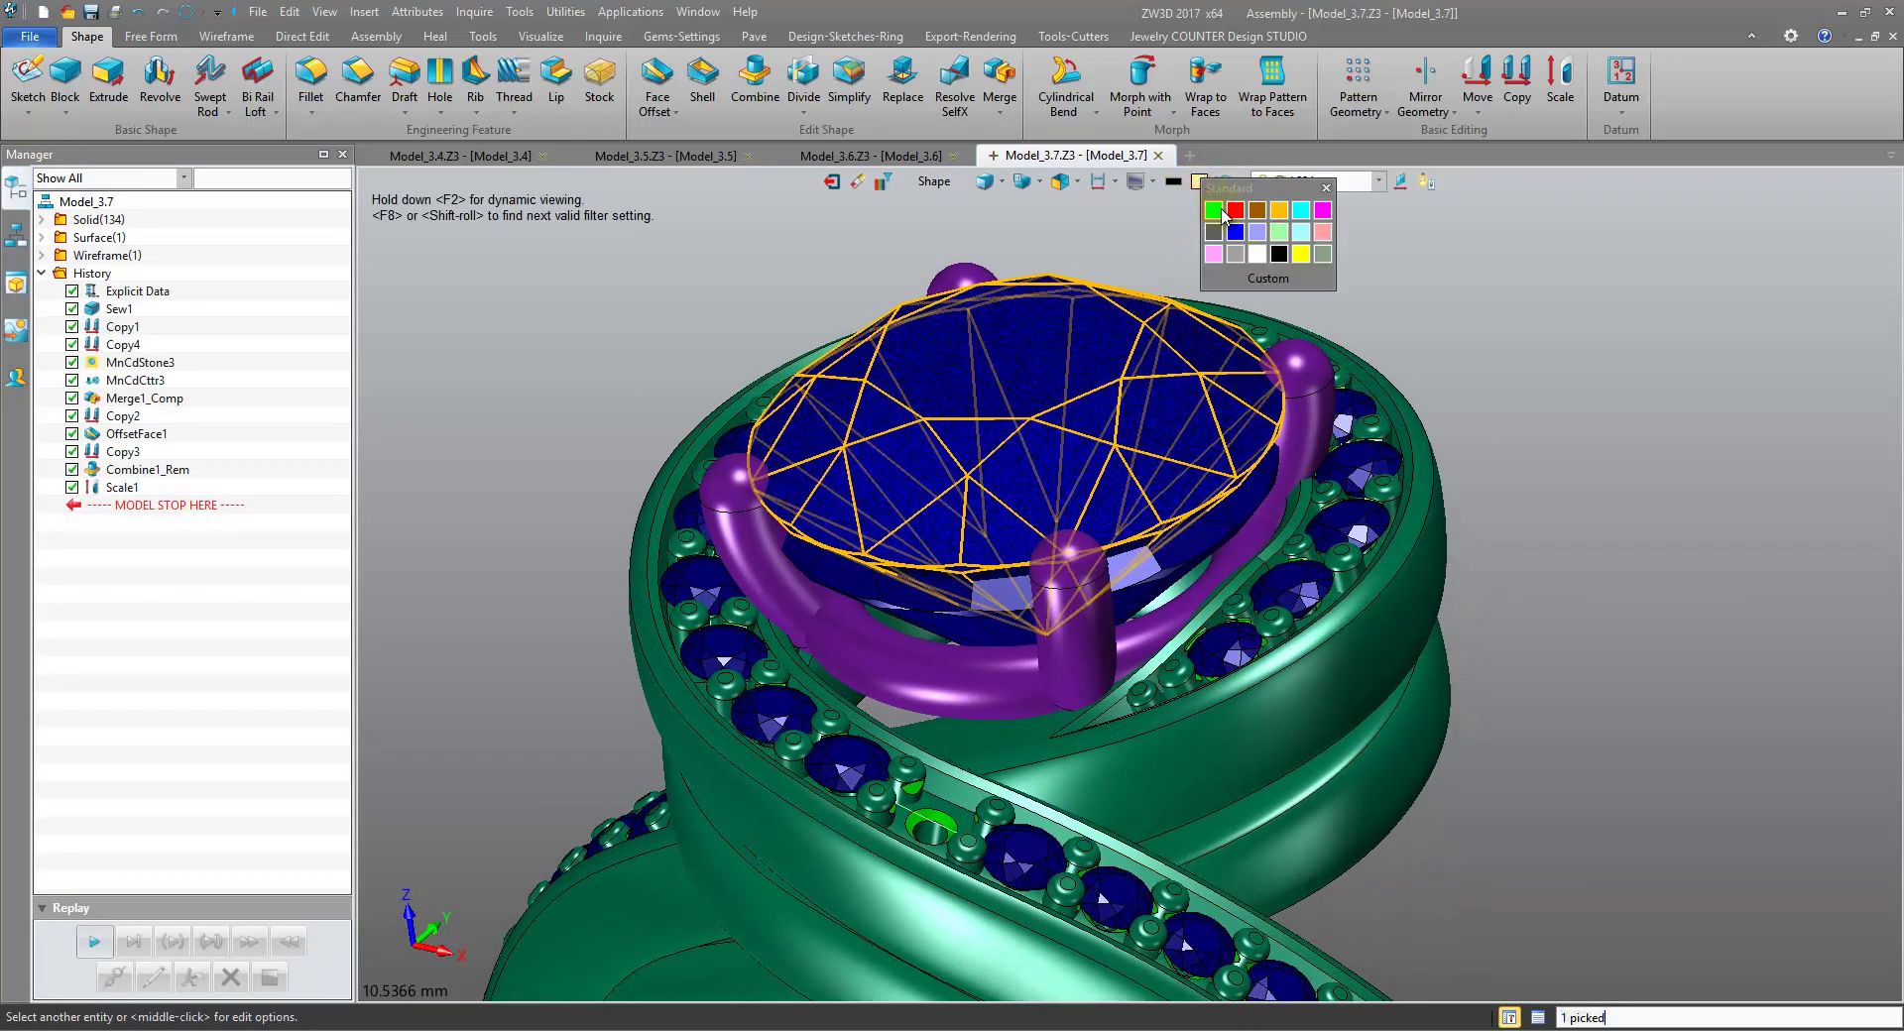
pyautogui.click(1213, 211)
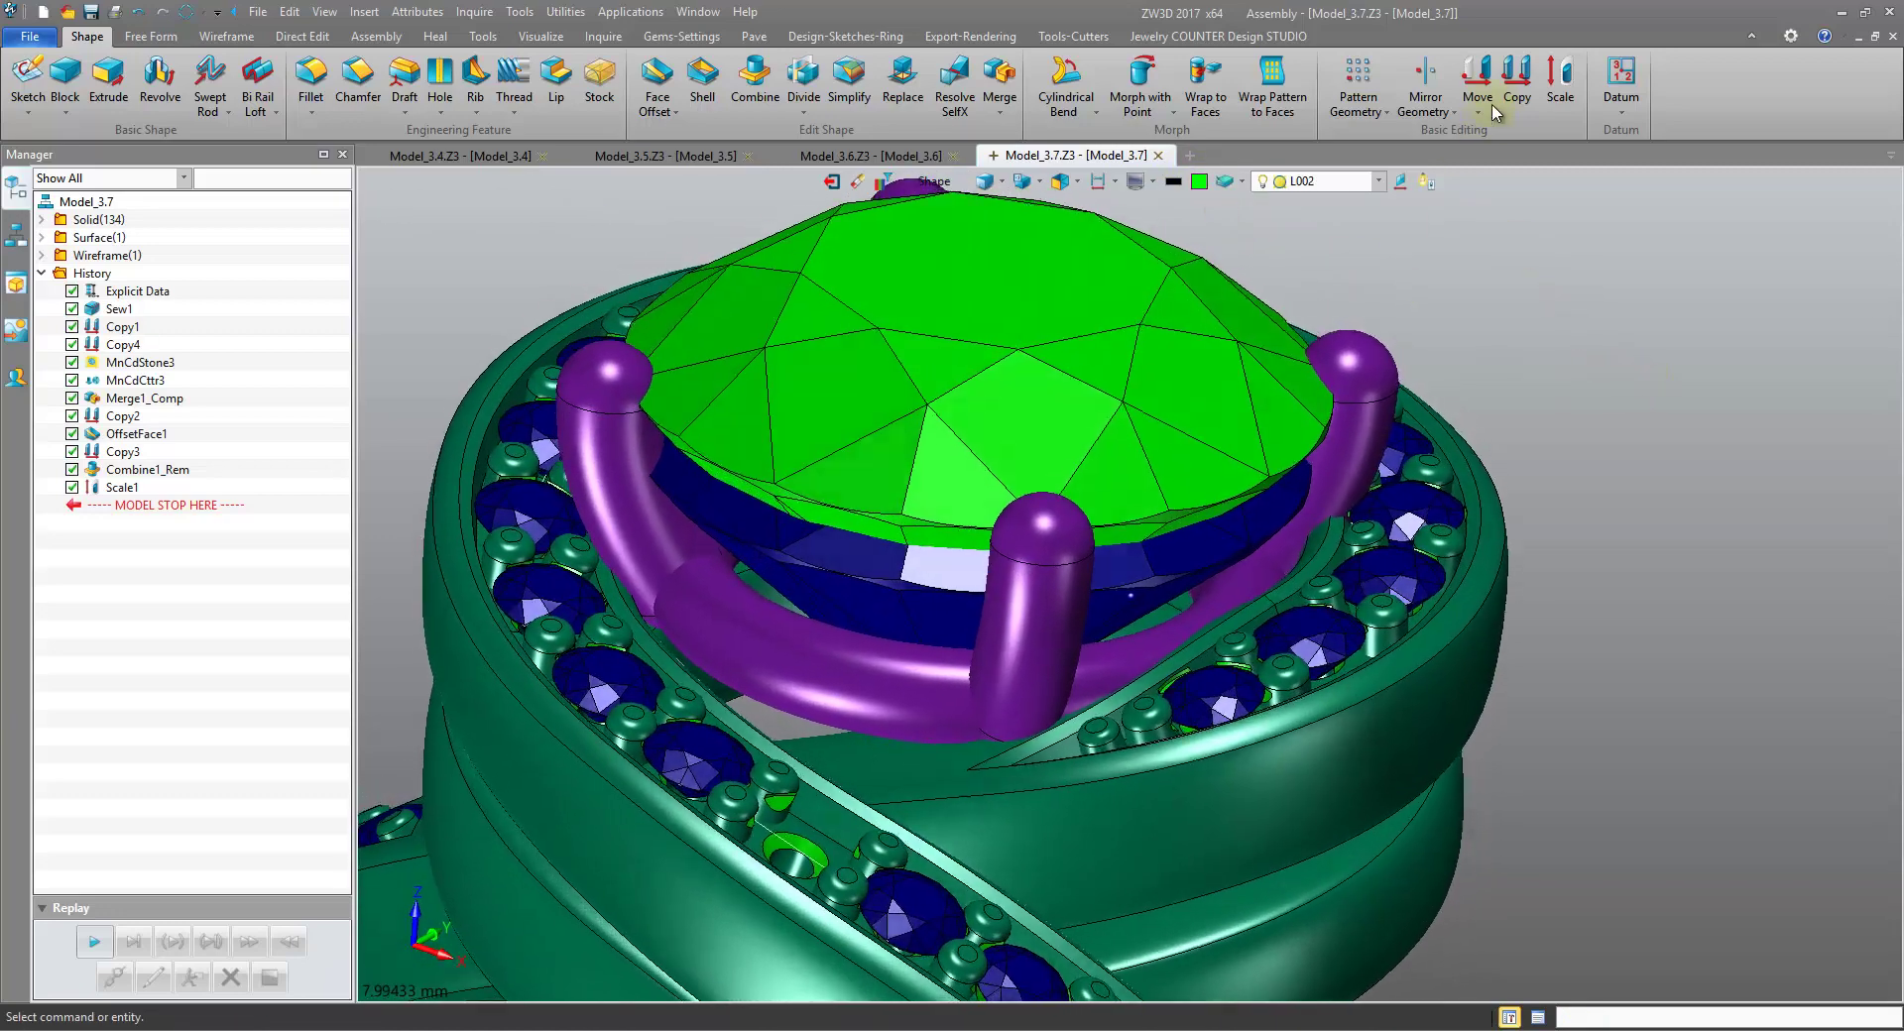
# - Move the green cutter stone dynamically down along Z until it sits around the original center stone
pyautogui.click(1499, 100)
pyautogui.scroll(3, 1029, 357)
pyautogui.click(936, 367)
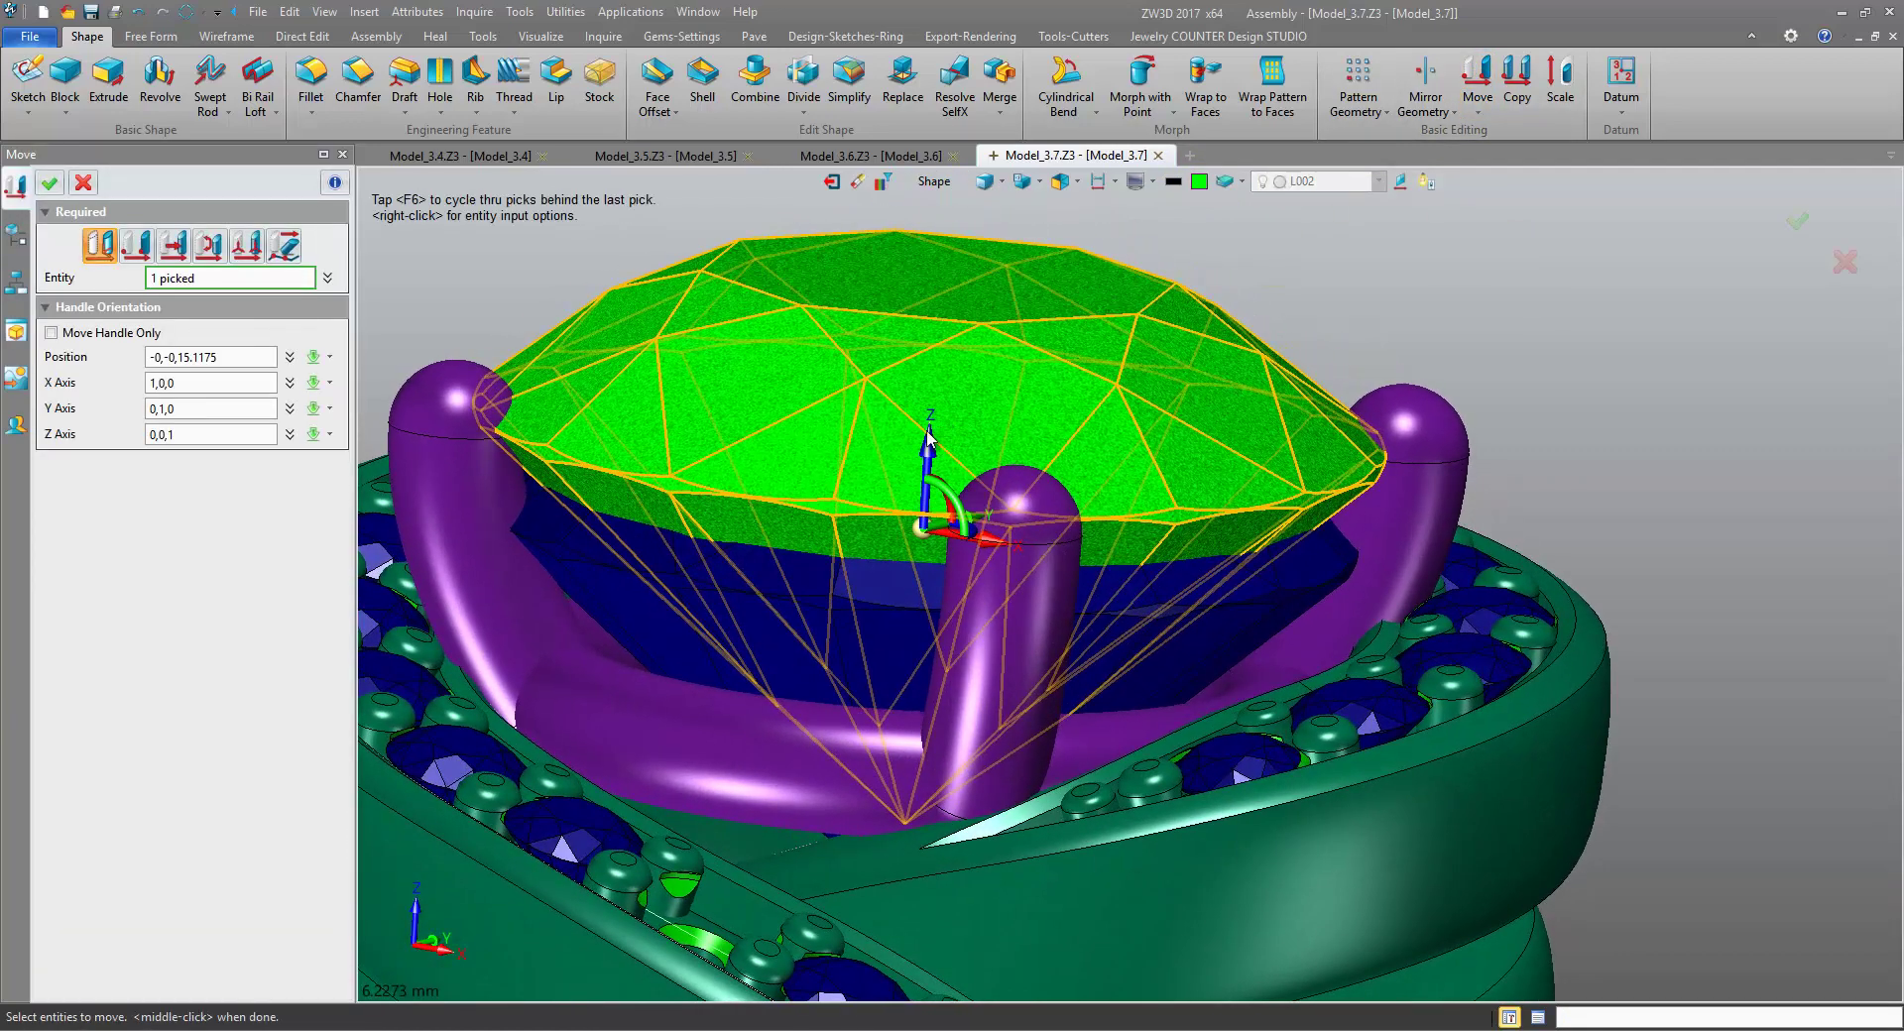
pyautogui.moveTo(929, 441); pyautogui.dragTo(922, 533)
pyautogui.middleClick(1735, 426)
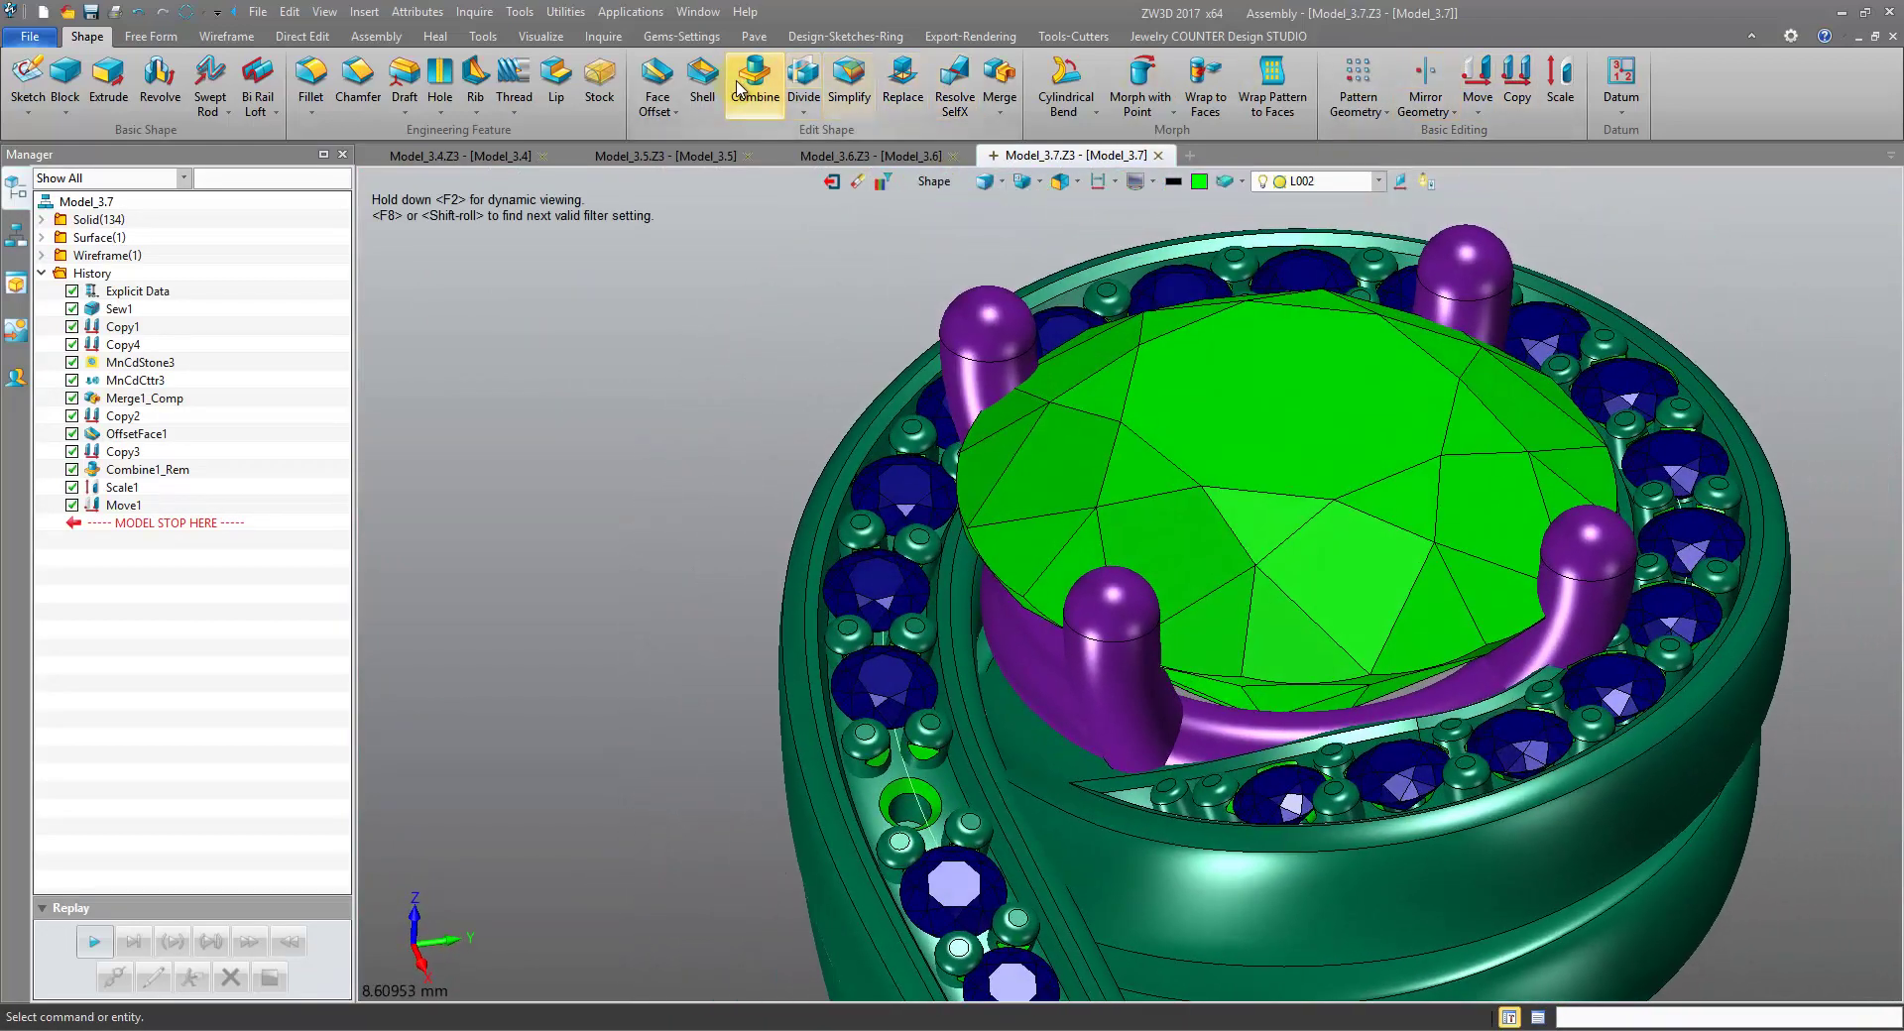
# - Subtract the green cutter stone from the four prongs and the purple support ring to cut the center stone's seats
pyautogui.click(754, 80)
pyautogui.click(988, 359)
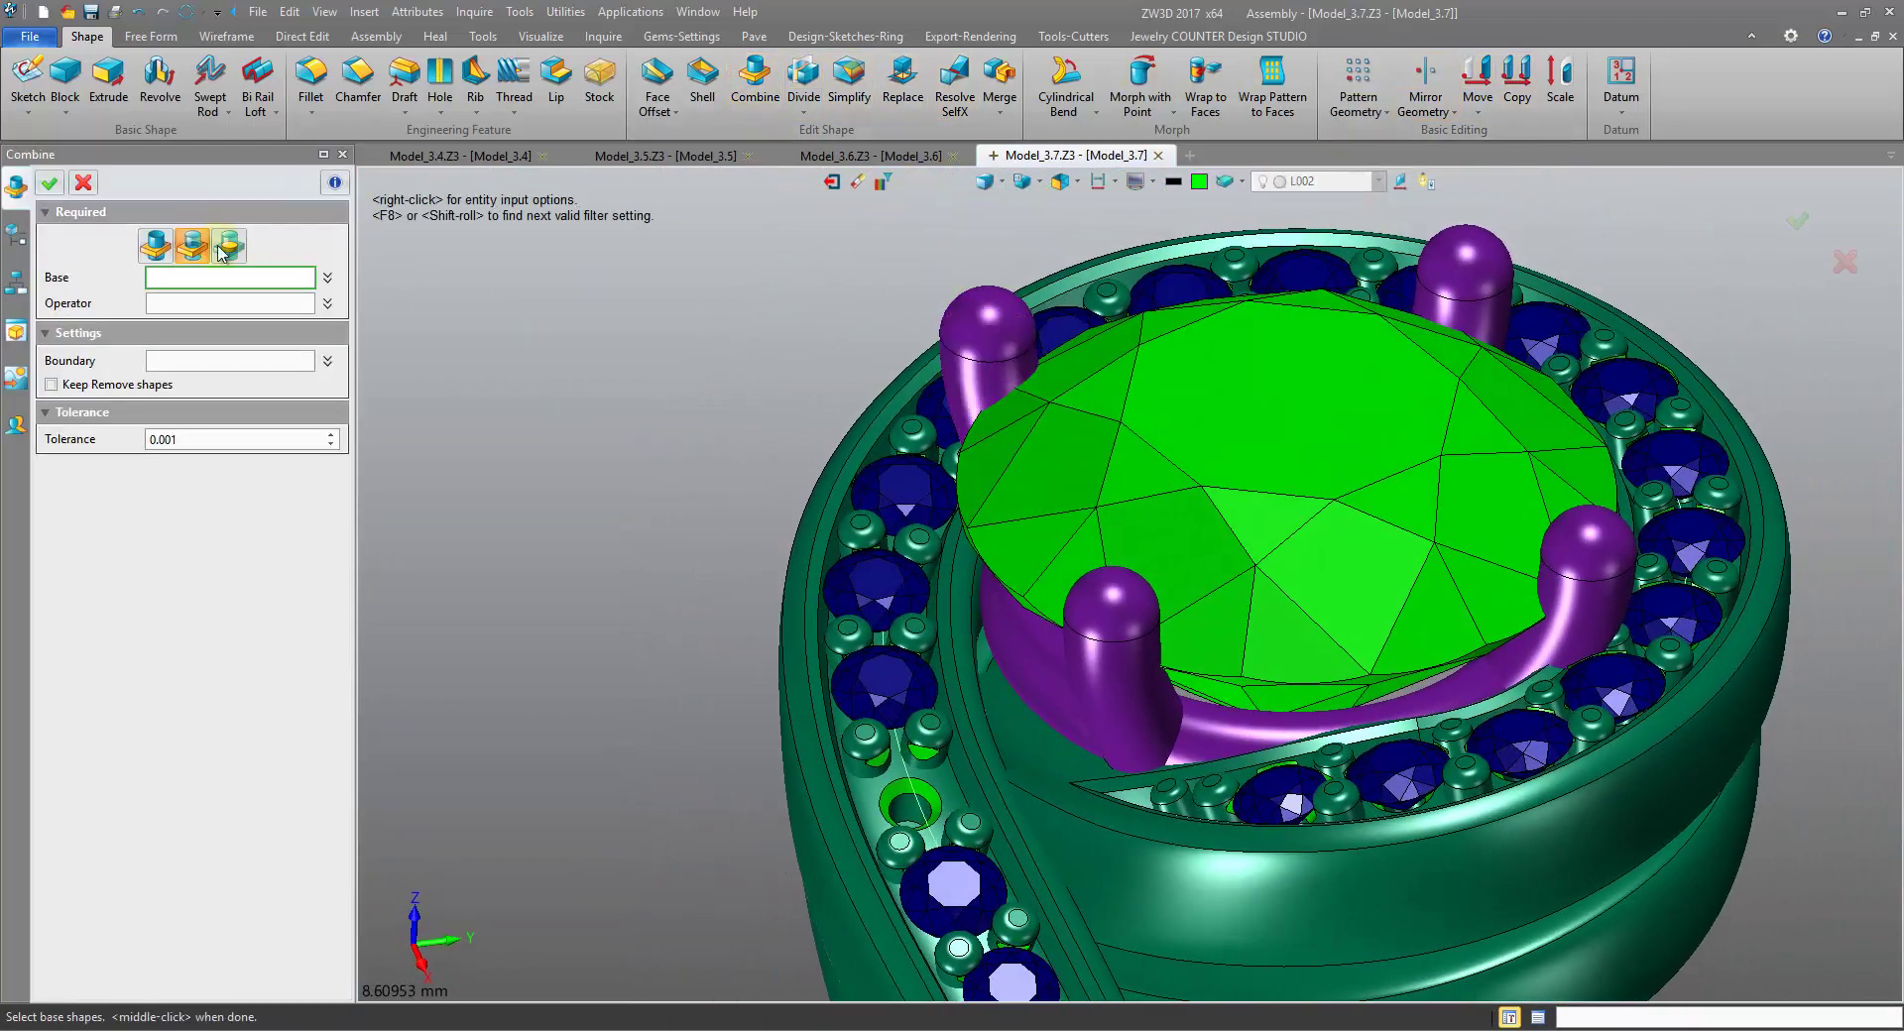
pyautogui.moveTo(674, 395); pyautogui.dragTo(786, 373, button='right')
pyautogui.click(938, 385)
pyautogui.moveTo(1024, 655); pyautogui.dragTo(1107, 645, button='right')
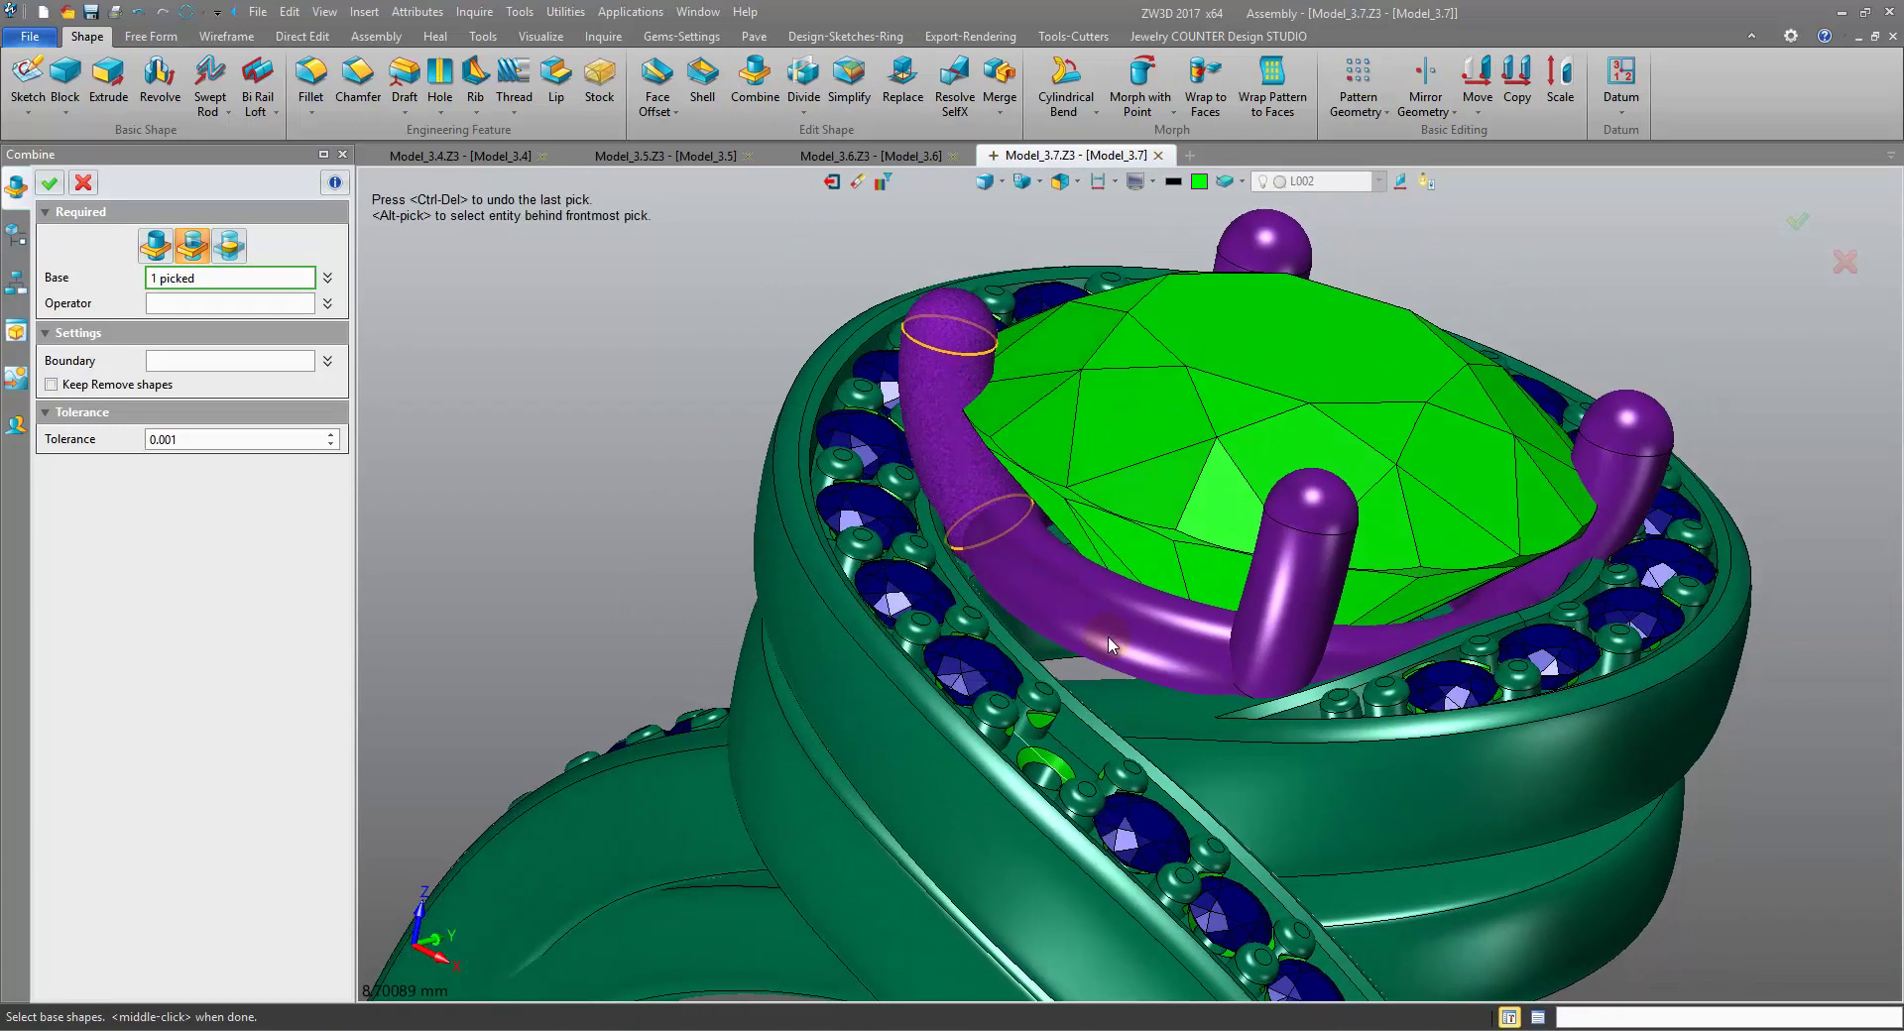
pyautogui.click(1111, 644)
pyautogui.click(1289, 602)
pyautogui.click(1644, 484)
pyautogui.click(1260, 245)
pyautogui.middleClick(1622, 272)
pyautogui.click(1403, 424)
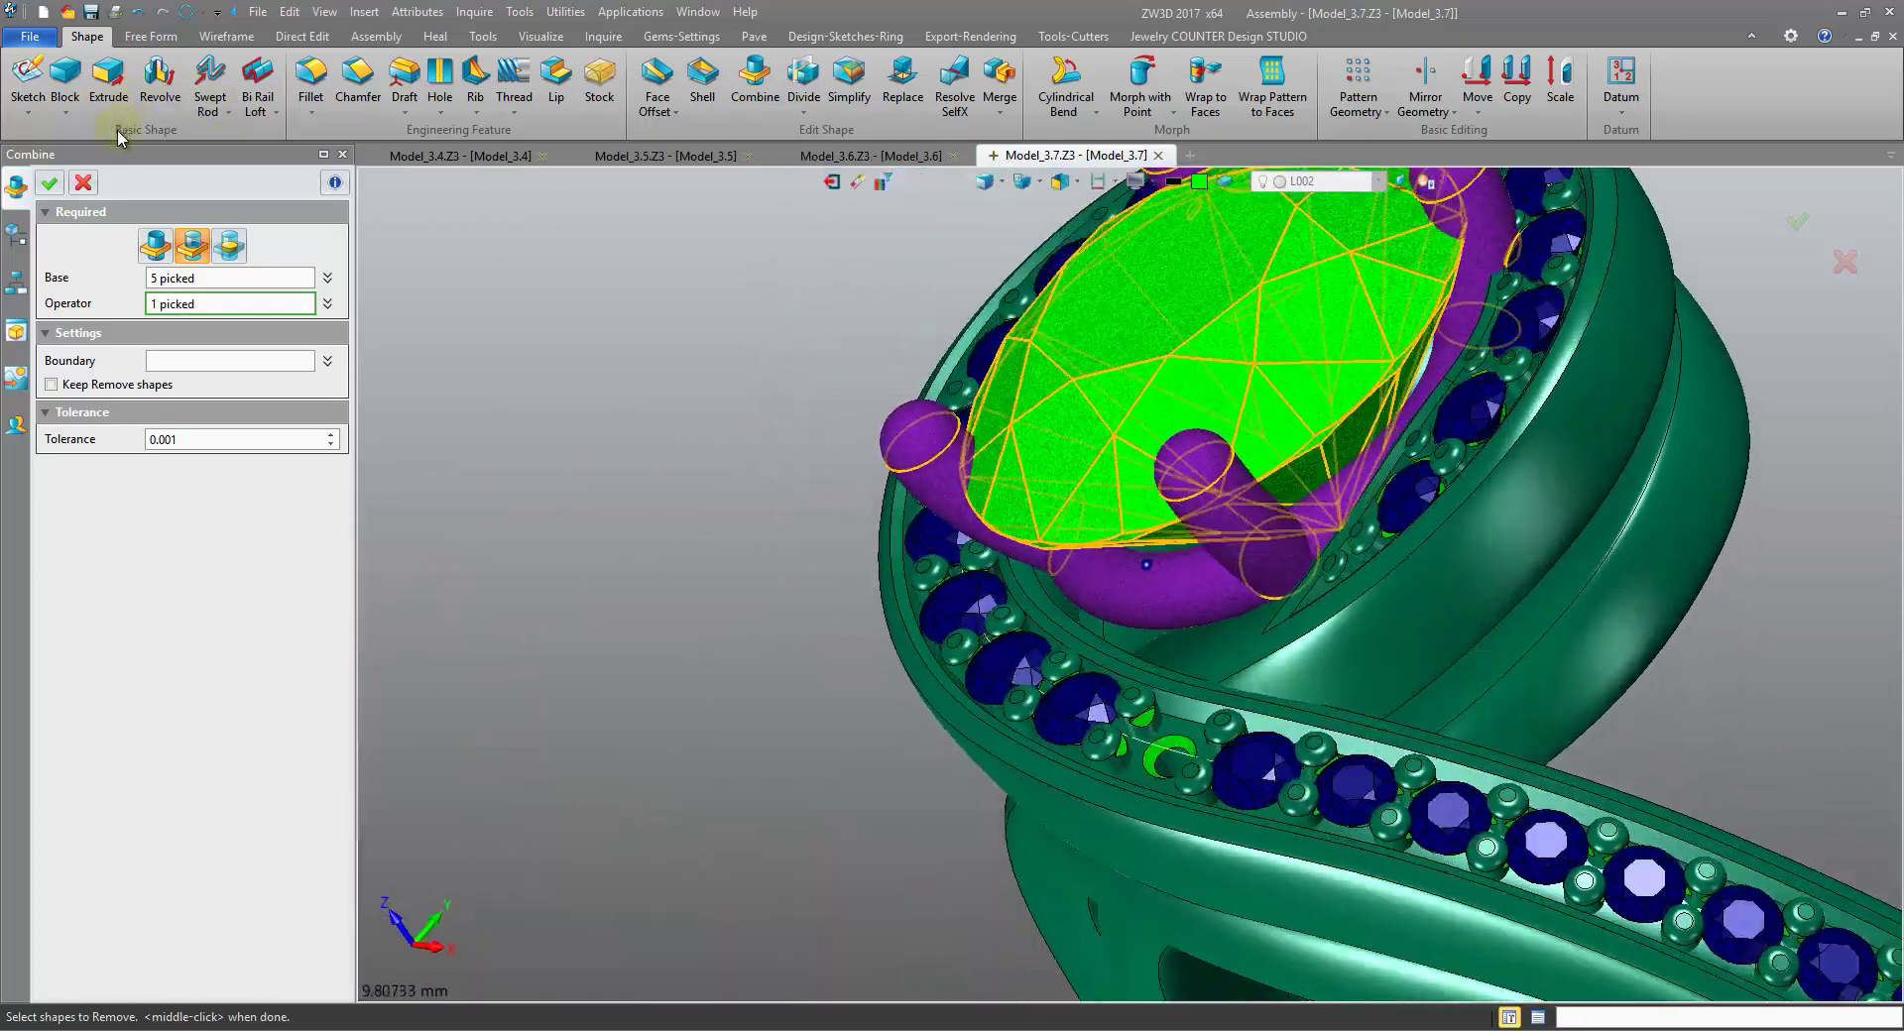
pyautogui.click(48, 182)
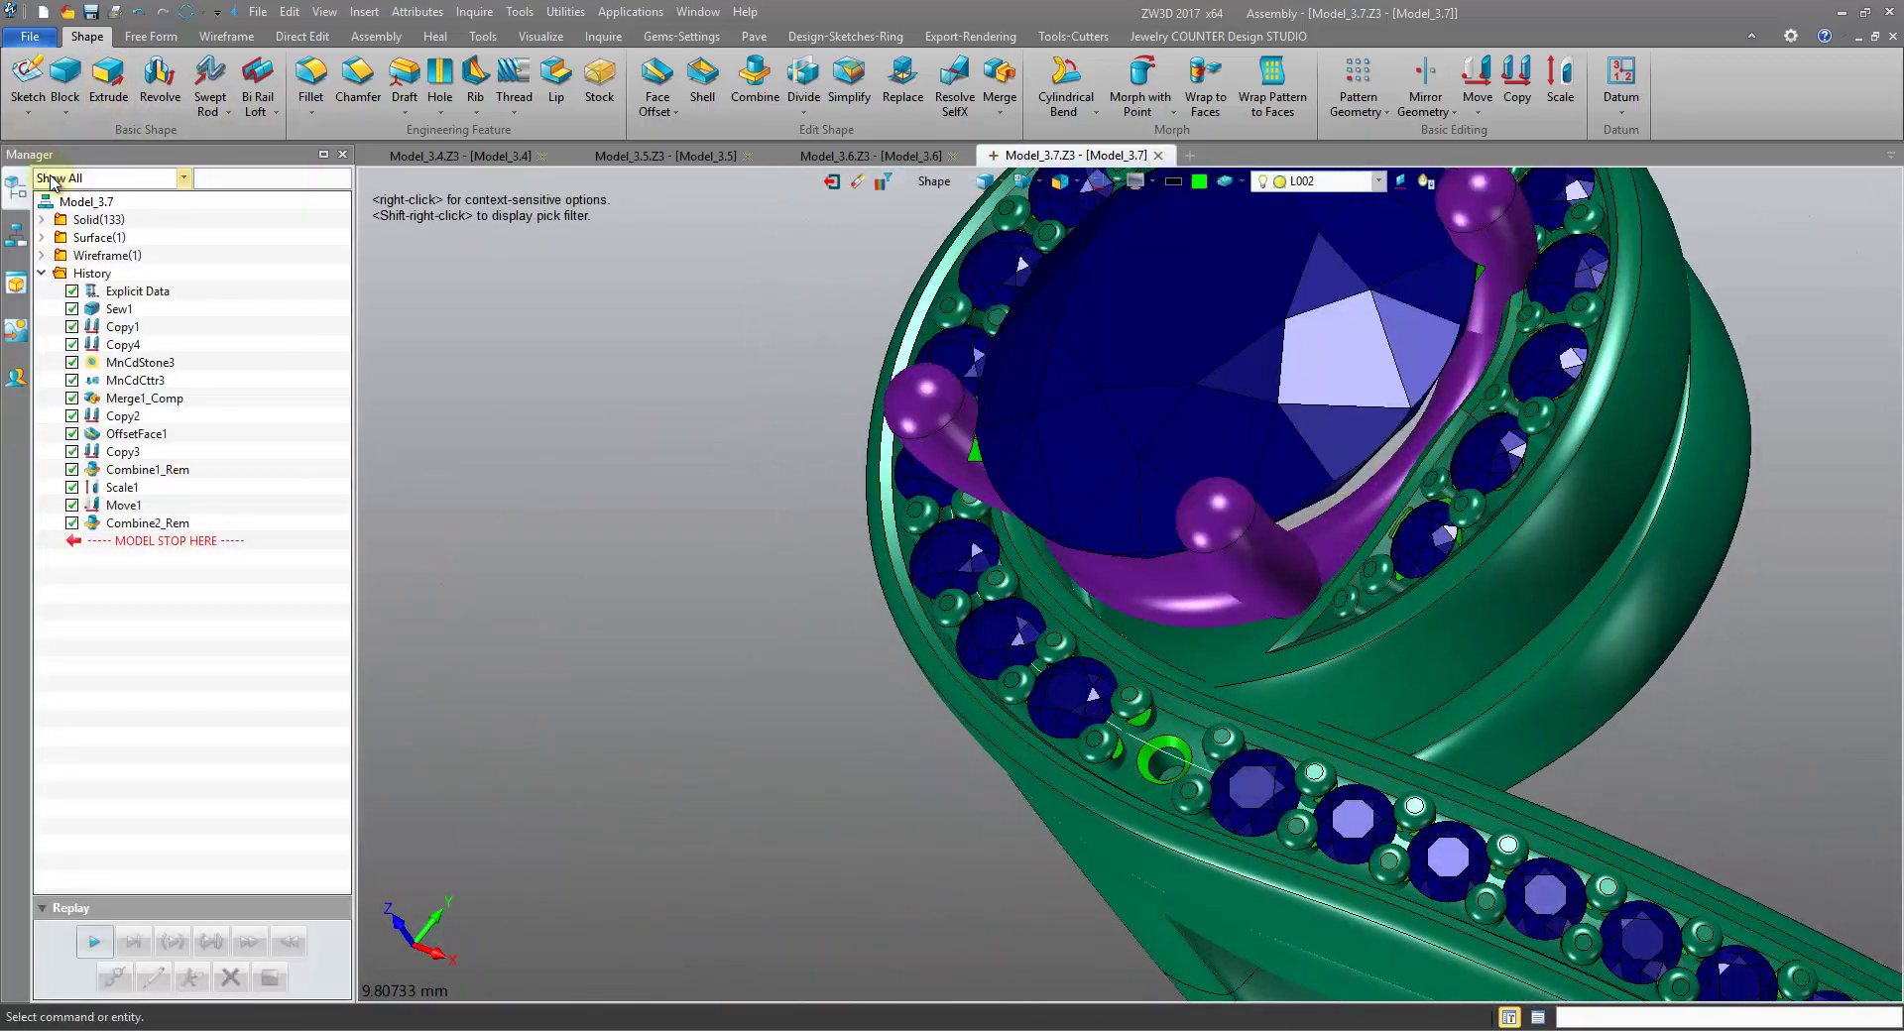
# - Raise the center stone dynamically along Z by about 0.086 mm so it fits the prong seats
pyautogui.moveTo(51, 181); pyautogui.dragTo(560, 301, button='middle')
pyautogui.rightClick(560, 301)
pyautogui.moveTo(669, 368)
pyautogui.click(836, 403)
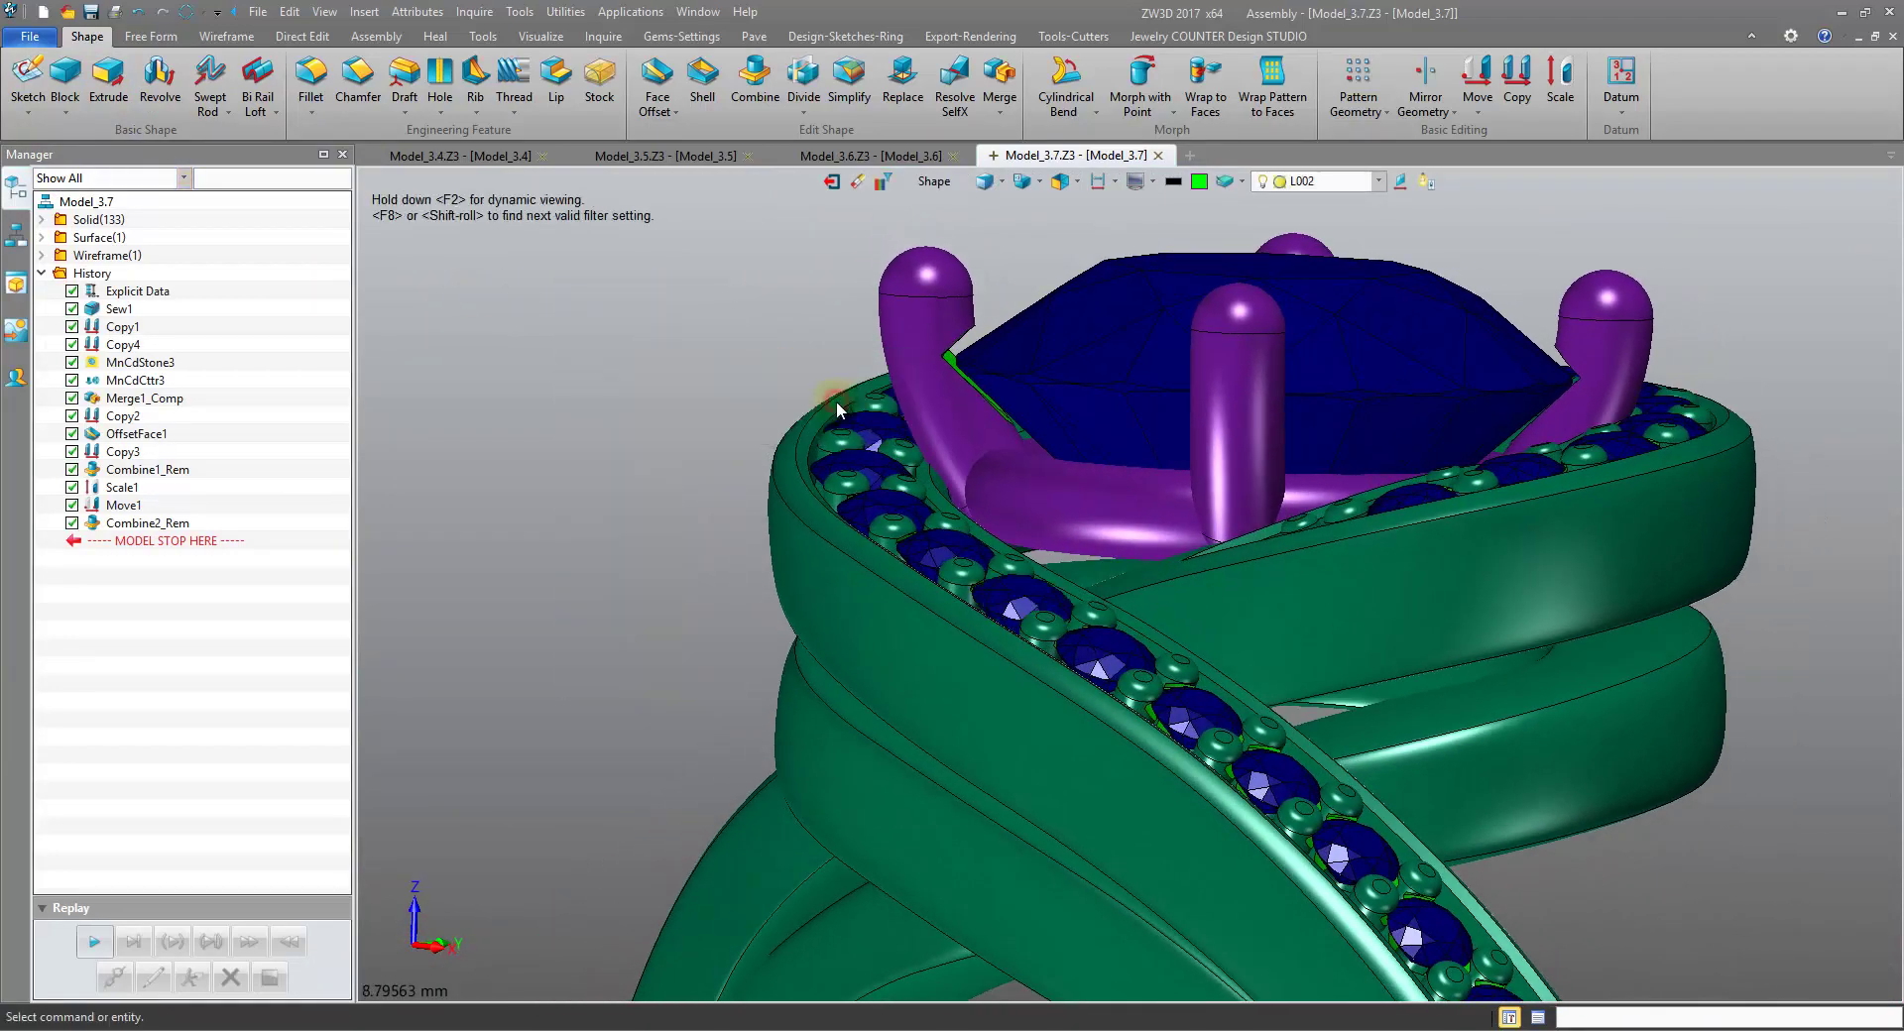
pyautogui.moveTo(836, 403)
pyautogui.mouseDown(button='right')
pyautogui.moveTo(833, 461)
pyautogui.moveTo(873, 422)
pyautogui.moveTo(836, 392)
pyautogui.moveTo(859, 377)
pyautogui.mouseUp(button='right')
pyautogui.scroll(2, 836, 393)
pyautogui.moveTo(858, 382); pyautogui.dragTo(863, 402, button='middle')
pyautogui.click(1477, 81)
pyautogui.click(1356, 261)
pyautogui.click(1356, 261)
pyautogui.moveTo(1356, 261); pyautogui.dragTo(1261, 347, button='right')
pyautogui.moveTo(1155, 444); pyautogui.dragTo(1155, 442)
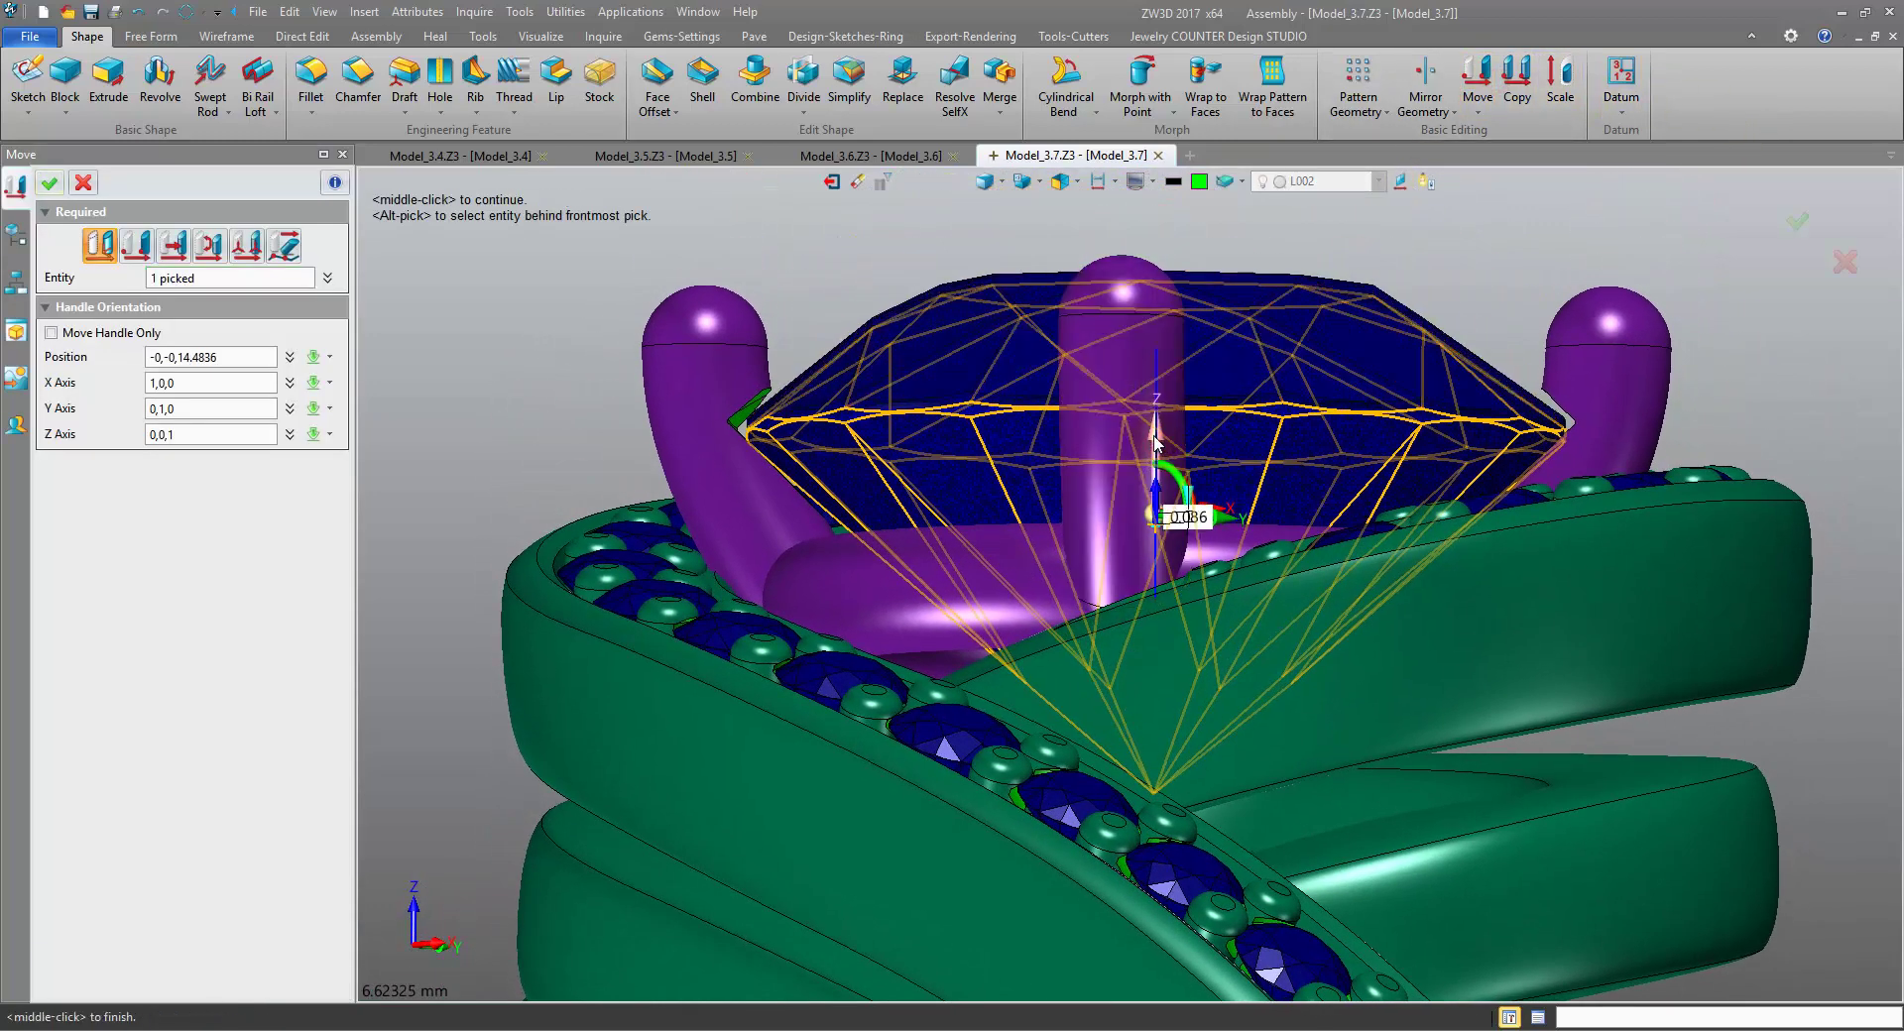
pyautogui.middleClick(1453, 236)
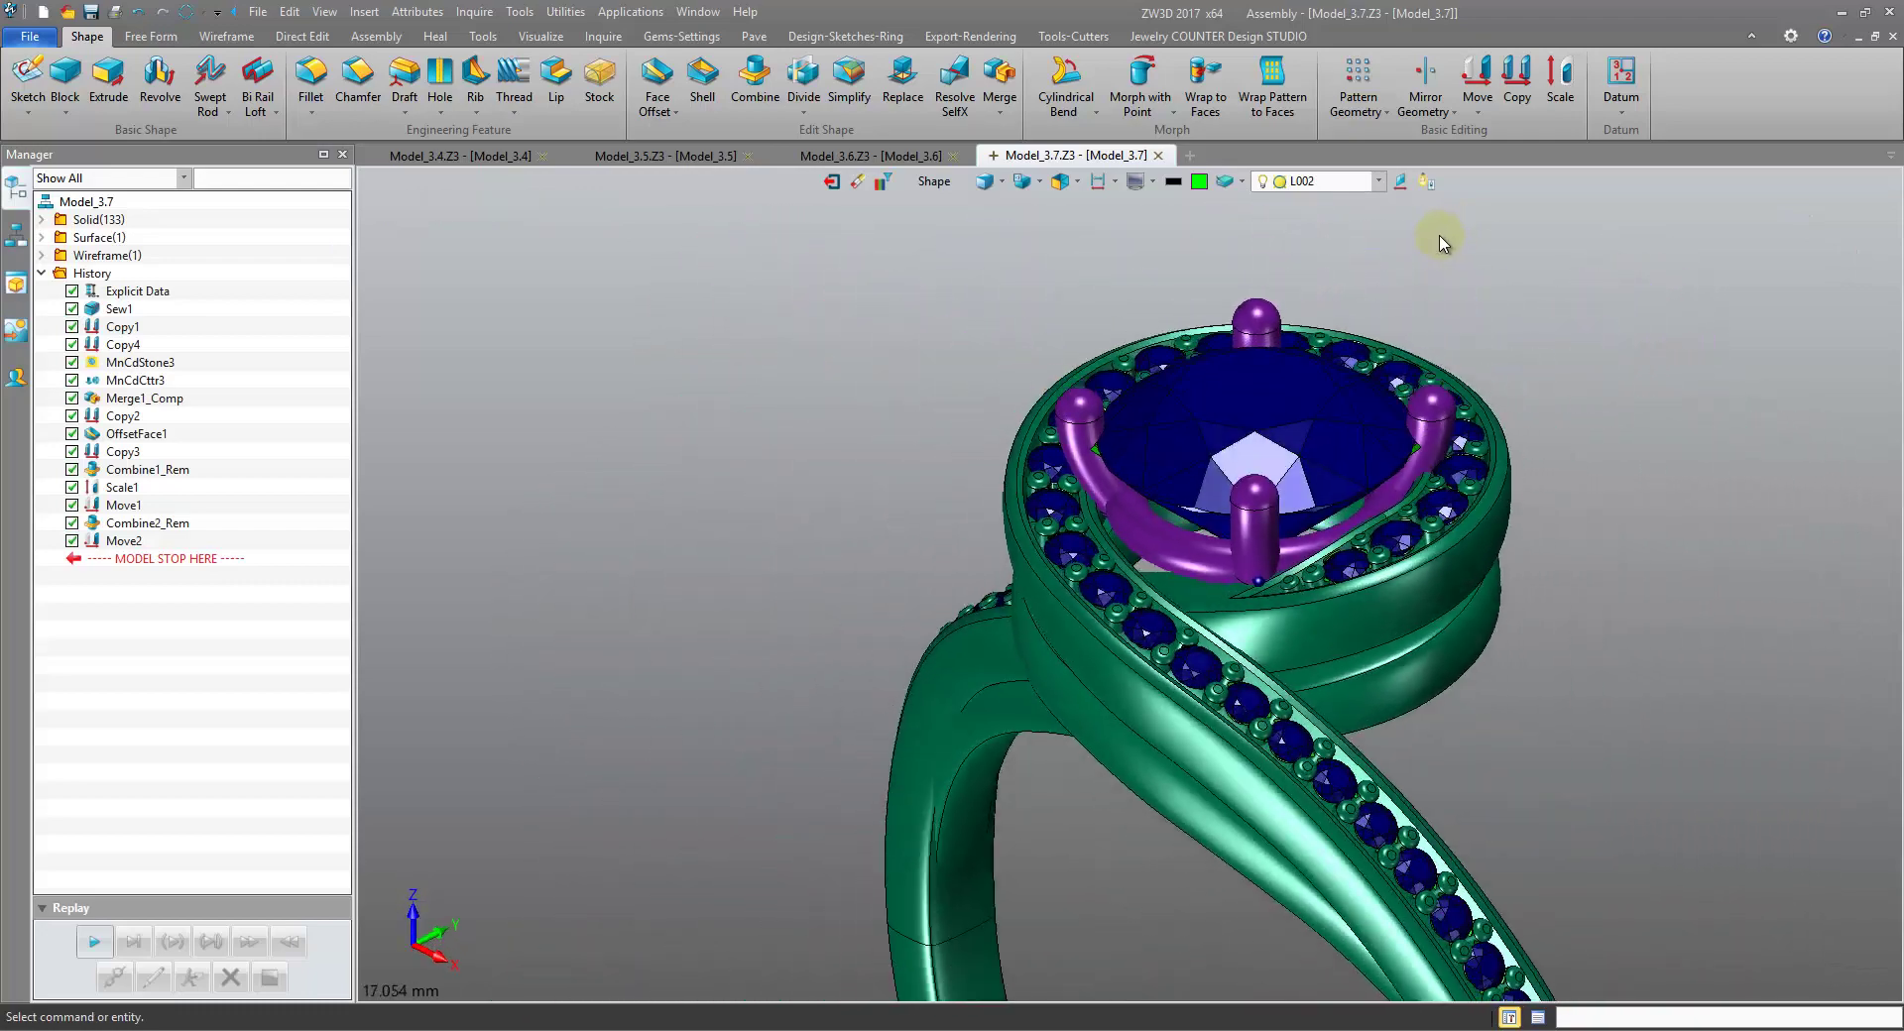
# - Examine the whole ring with its set center and pavé stones from above and at an angle
pyautogui.scroll(-2, 1440, 237)
pyautogui.moveTo(1440, 236); pyautogui.dragTo(1430, 357, button='right')
pyautogui.press('Down')
pyautogui.press('Down')
pyautogui.press('Down')
pyautogui.press('Down')
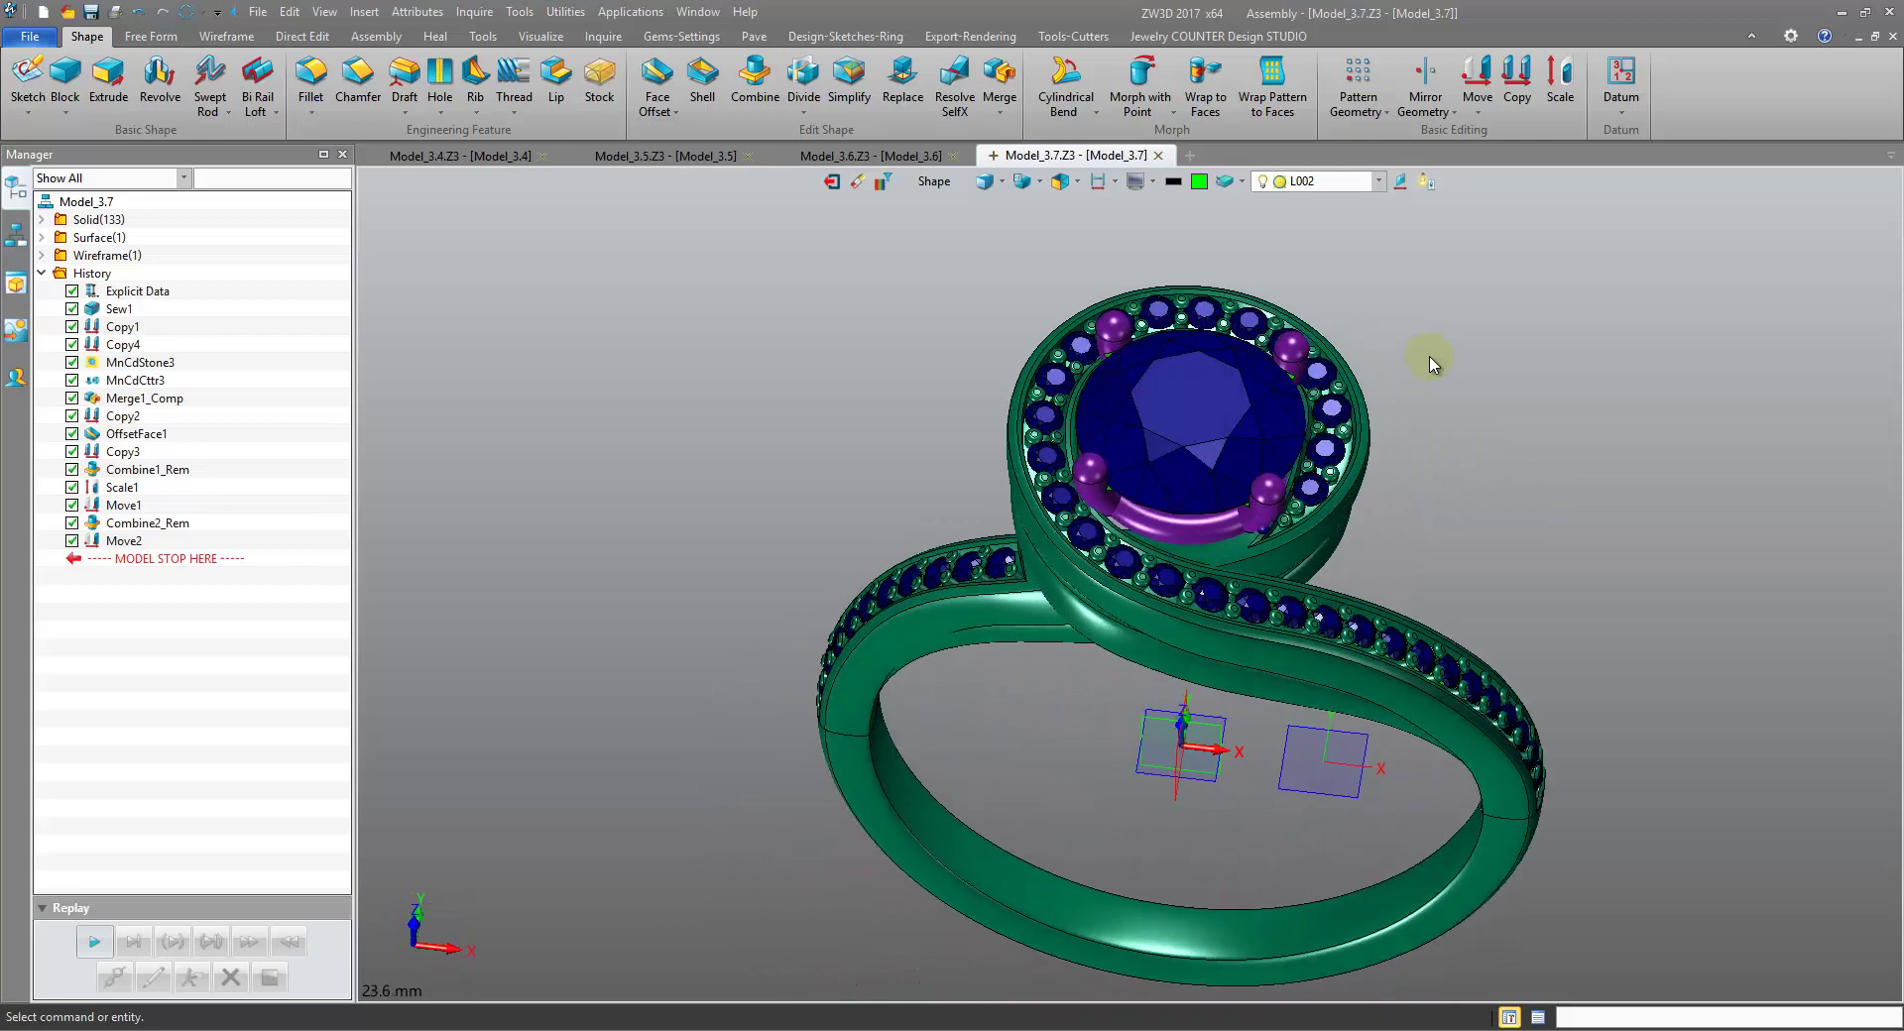
pyautogui.press('Down')
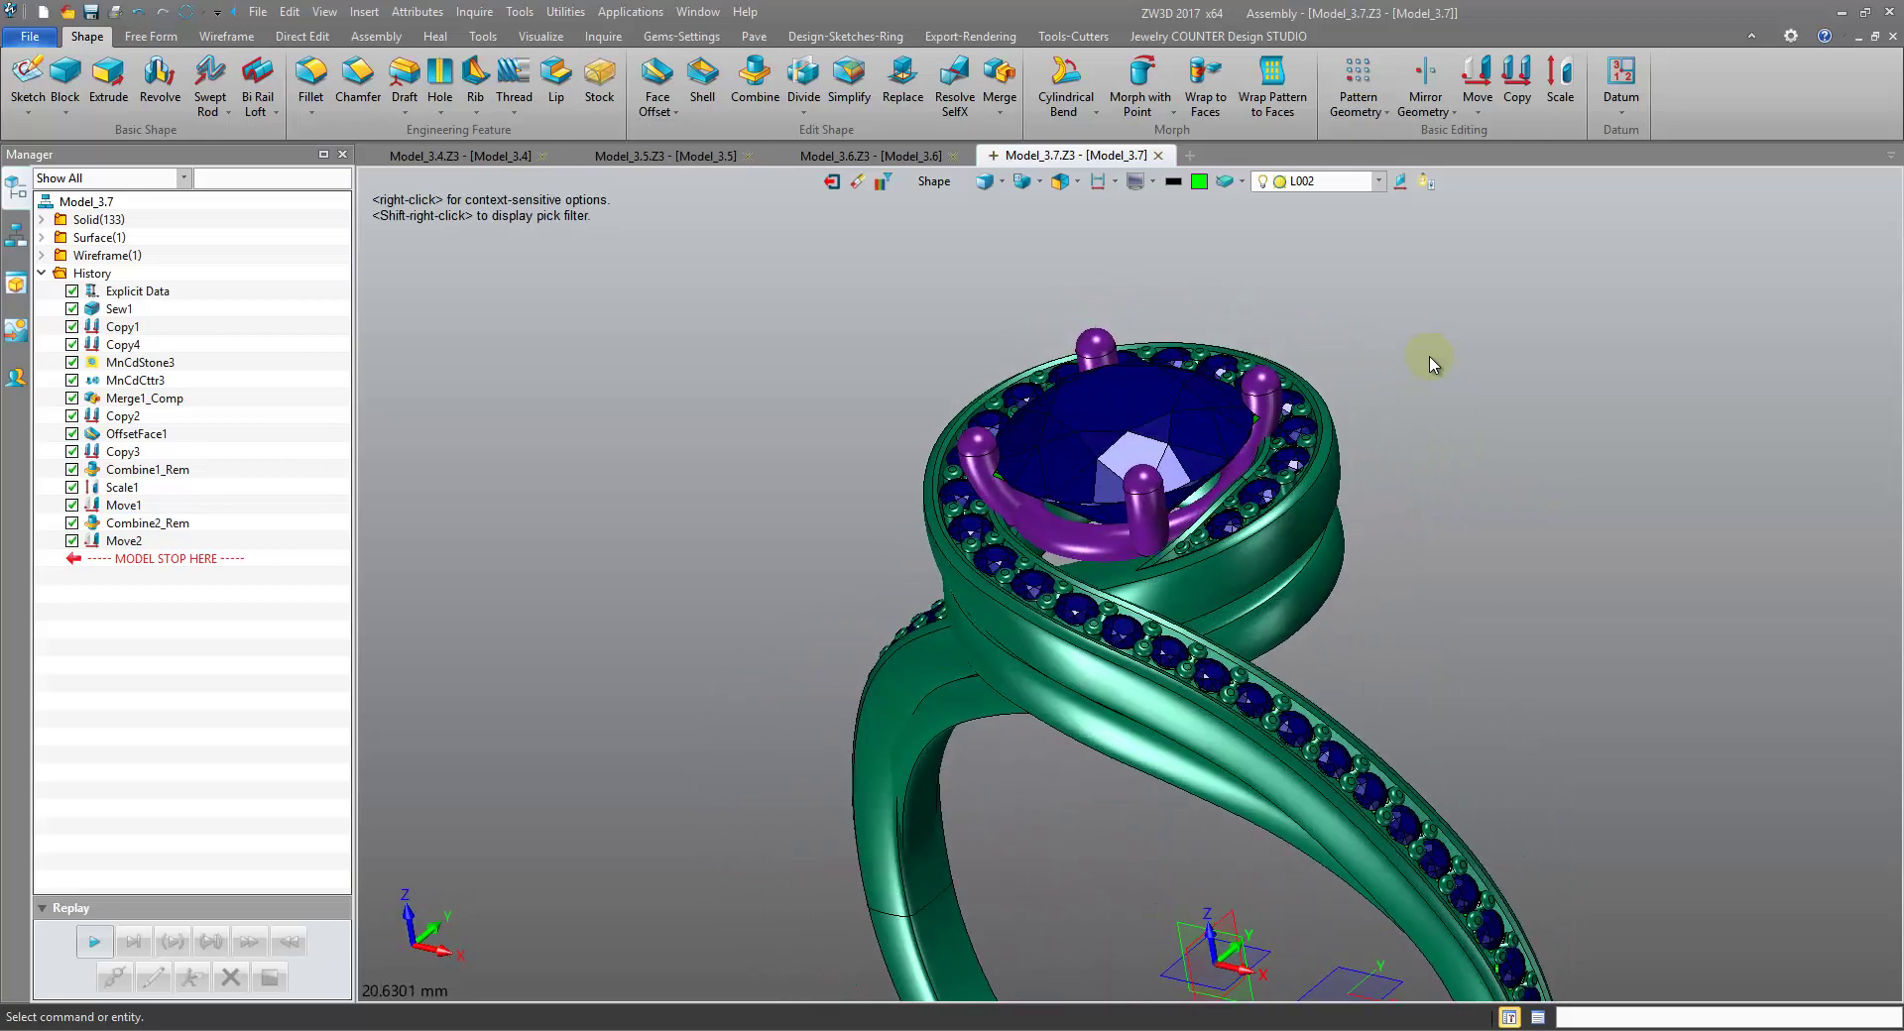